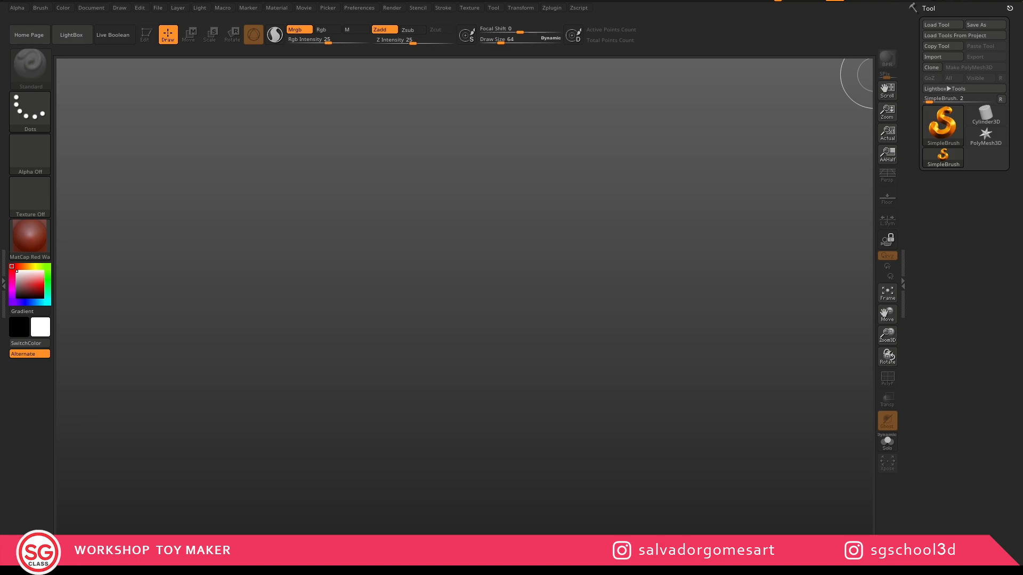
Draw a Cube3D primitive on the canvas and turn on Edit mode
{"action": "left_click", "coordinate": [943, 125]}
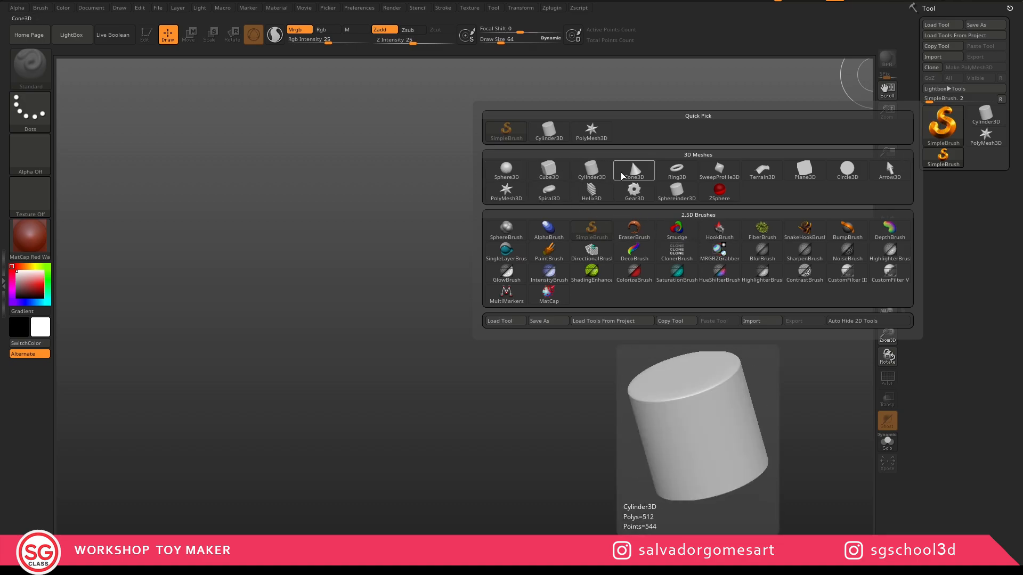
{"action": "left_click", "coordinate": [548, 169]}
{"action": "left_click_drag", "start_coordinate": [454, 289], "coordinate": [453, 460]}
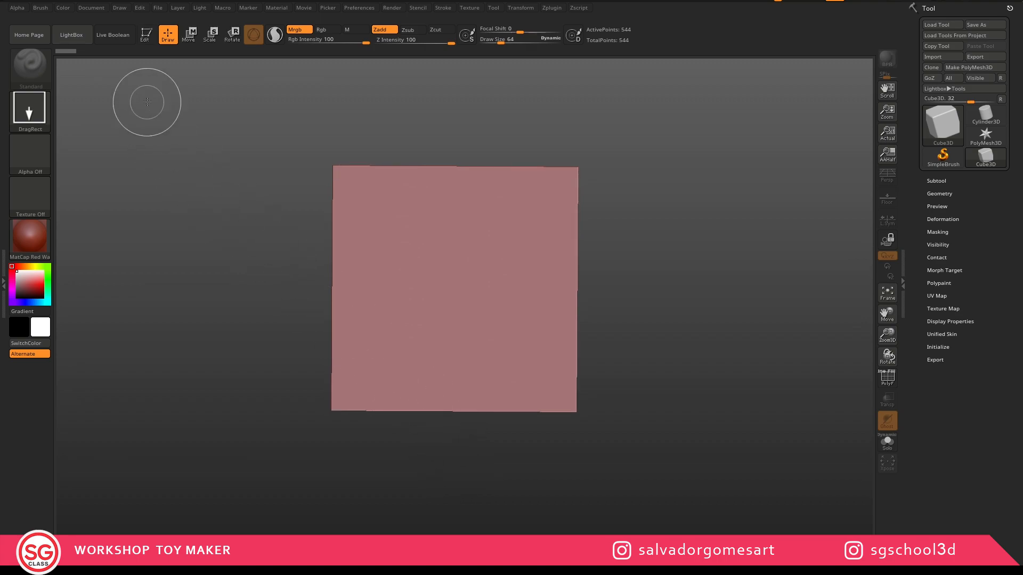
{"action": "left_click", "coordinate": [145, 35]}
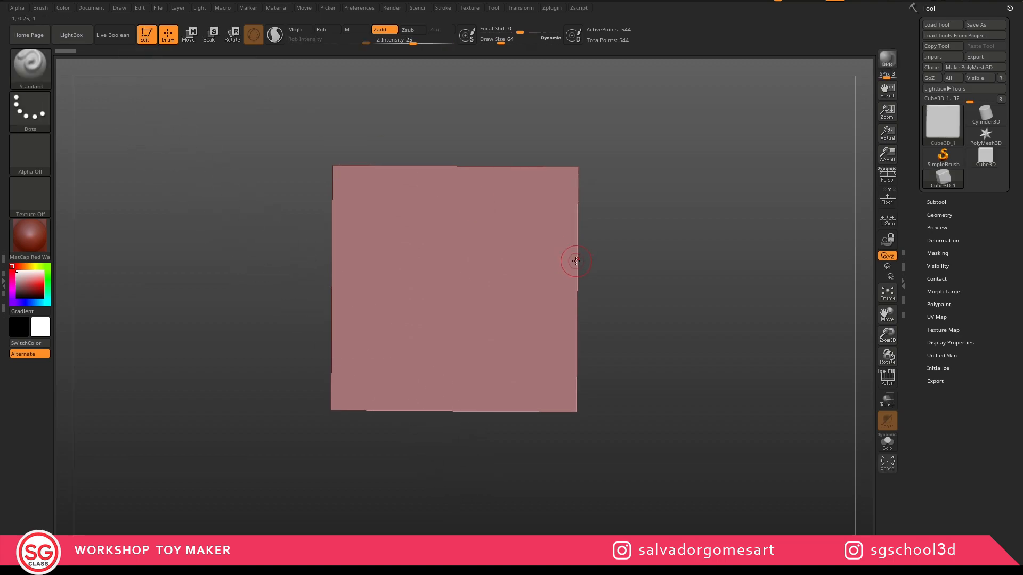
Change the cube's material to BasicMaterial
{"action": "left_click_drag", "start_coordinate": [619, 262], "coordinate": [673, 328]}
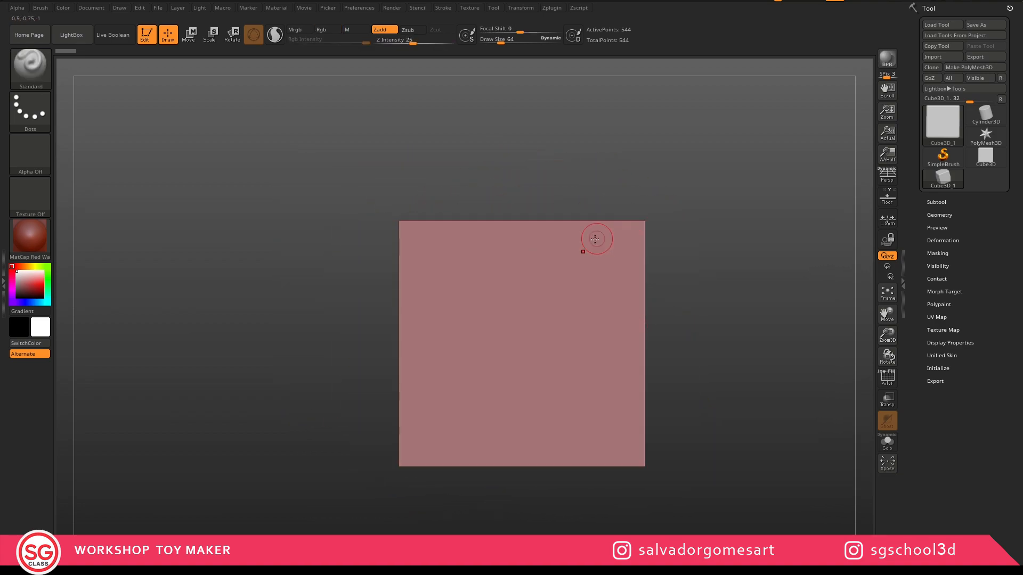
{"action": "left_click_drag", "start_coordinate": [705, 261], "coordinate": [614, 218], "text": "alt"}
{"action": "left_click_drag", "start_coordinate": [623, 303], "coordinate": [523, 267]}
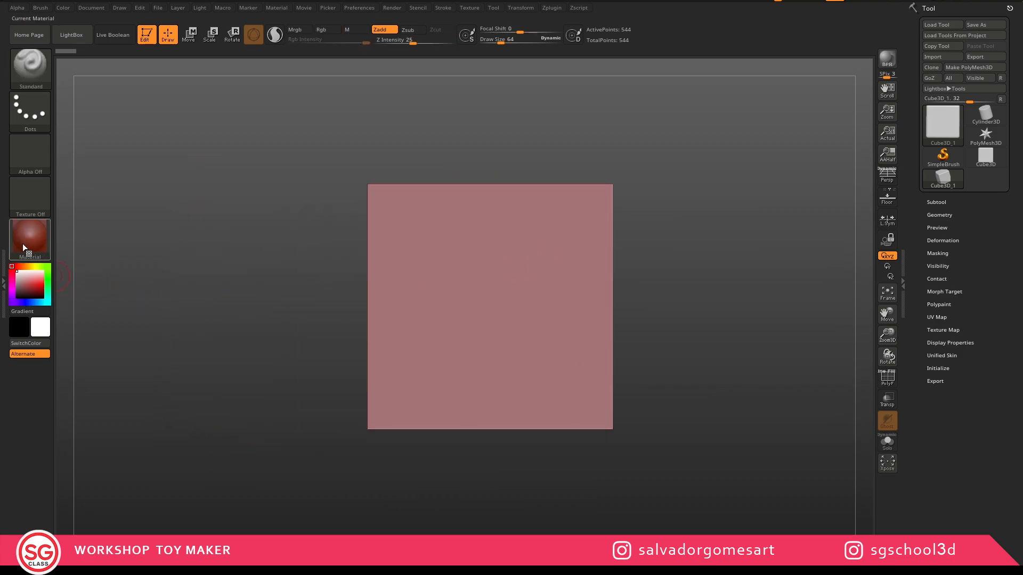
{"action": "mouse_move", "coordinate": [27, 237]}
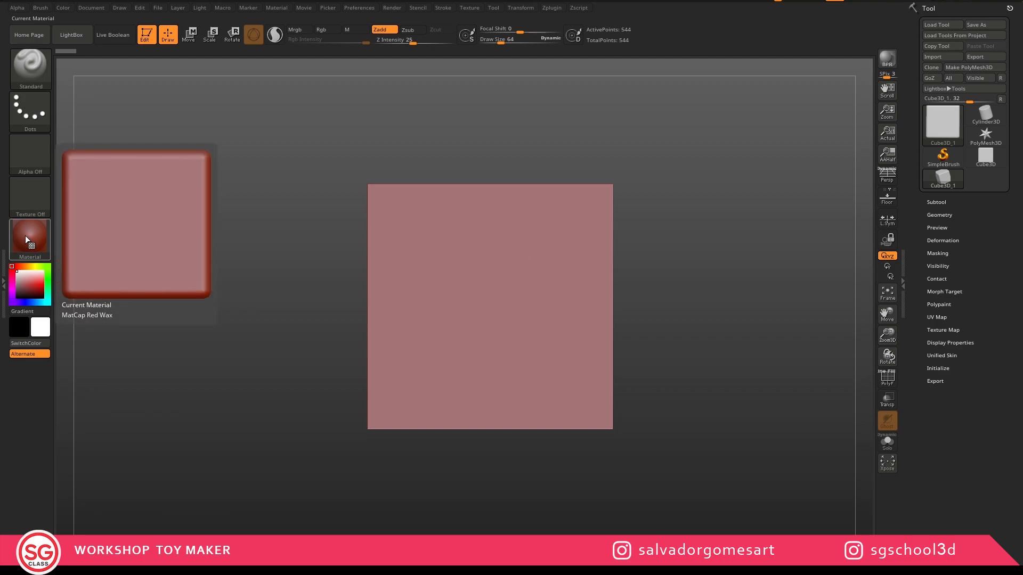
{"action": "left_click", "coordinate": [25, 236]}
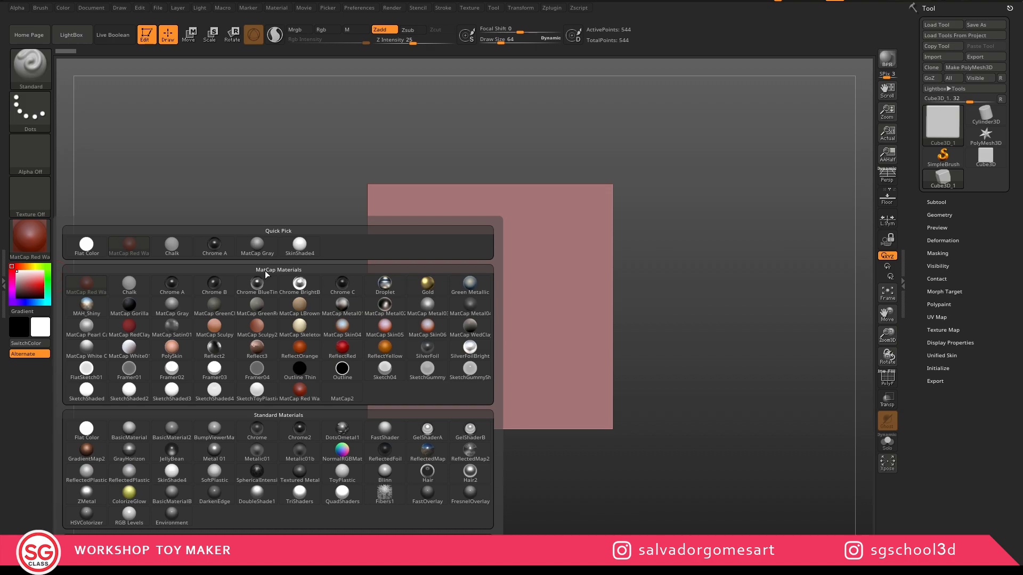
{"action": "mouse_move", "coordinate": [261, 307]}
{"action": "mouse_move", "coordinate": [256, 341]}
{"action": "mouse_move", "coordinate": [126, 437]}
{"action": "left_click", "coordinate": [130, 429]}
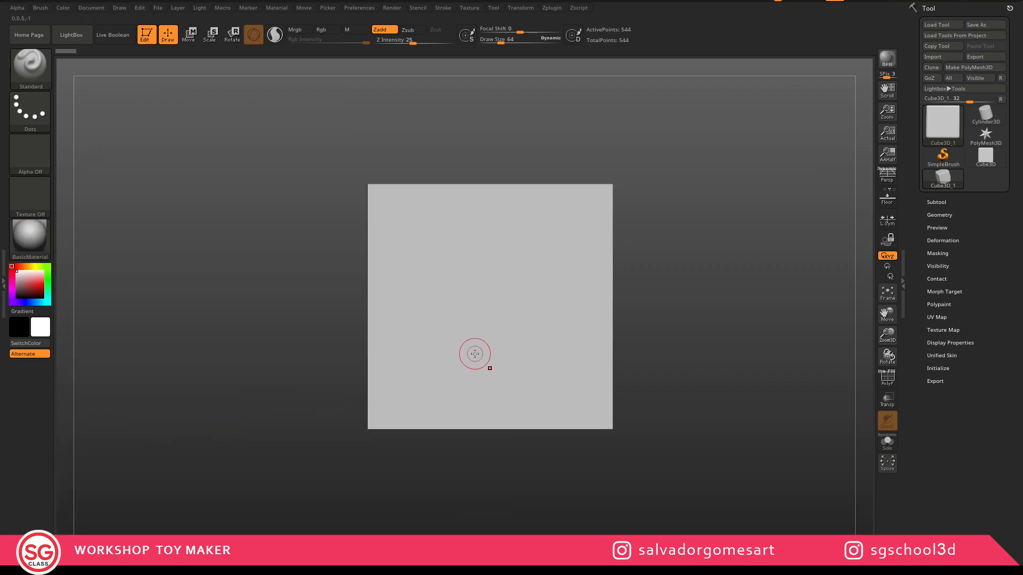
Examine the cube by panning, zooming and orbiting around it and snapping to a straight-on view
{"action": "left_click_drag", "start_coordinate": [721, 334], "coordinate": [621, 326], "text": "alt"}
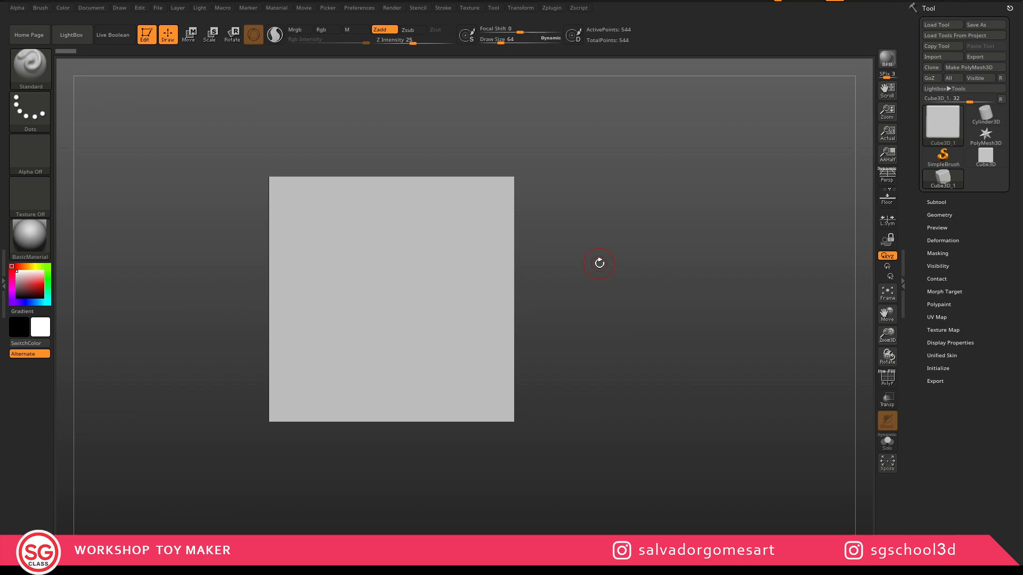
{"action": "left_click_drag", "start_coordinate": [627, 231], "coordinate": [703, 244]}
{"action": "right_click_drag", "start_coordinate": [671, 296], "coordinate": [640, 278], "text": "ctrl"}
{"action": "mouse_move", "coordinate": [578, 280]}
{"action": "right_mouse_down"}
{"action": "mouse_move", "coordinate": [616, 314]}
{"action": "mouse_move", "coordinate": [600, 295]}
{"action": "mouse_move", "coordinate": [665, 301]}
{"action": "mouse_move", "coordinate": [580, 314]}
{"action": "mouse_move", "coordinate": [602, 301]}
{"action": "mouse_move", "coordinate": [647, 318]}
{"action": "mouse_move", "coordinate": [630, 294]}
{"action": "right_mouse_up"}
{"action": "mouse_move", "coordinate": [677, 322]}
{"action": "right_mouse_down", "text": "alt"}
{"action": "mouse_move", "coordinate": [604, 293]}
{"action": "mouse_move", "coordinate": [585, 302]}
{"action": "mouse_move", "coordinate": [543, 258]}
{"action": "mouse_move", "coordinate": [570, 271]}
{"action": "right_mouse_up", "text": "alt"}
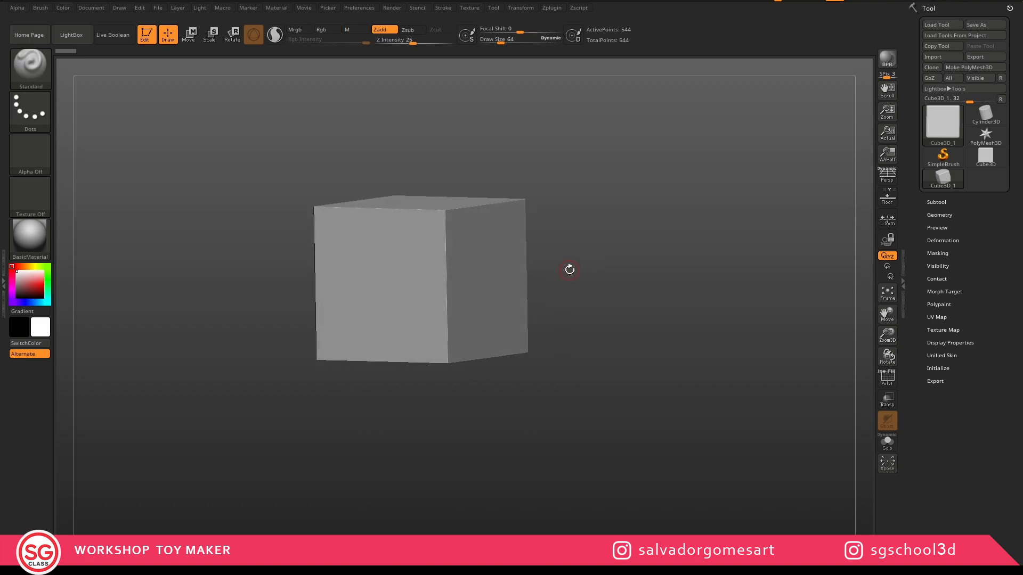
{"action": "right_click_drag", "start_coordinate": [570, 270], "coordinate": [630, 268], "text": "shift"}
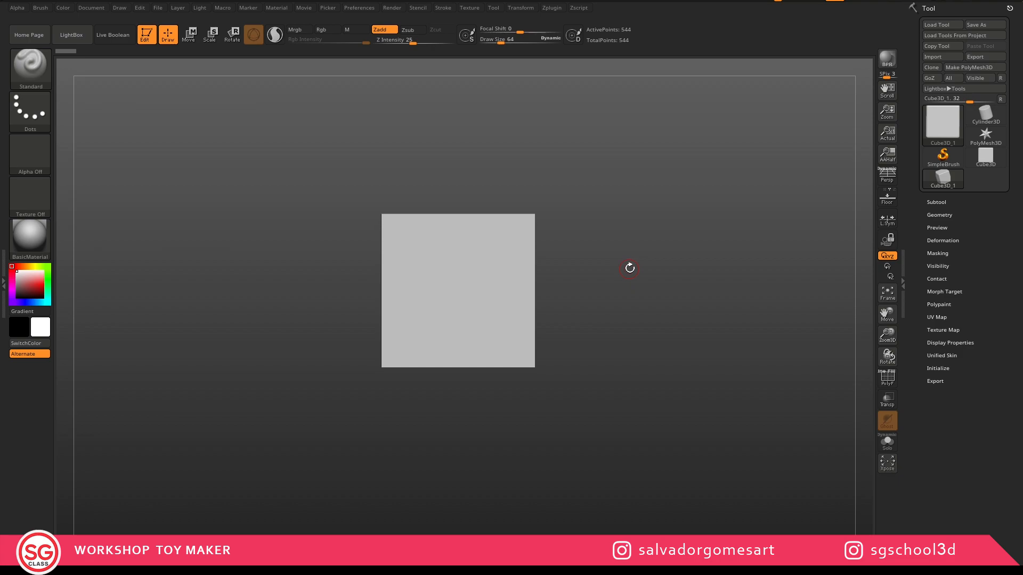
{"action": "mouse_move", "coordinate": [631, 266]}
{"action": "right_mouse_down"}
{"action": "mouse_move", "coordinate": [611, 267]}
{"action": "mouse_move", "coordinate": [641, 267]}
{"action": "right_mouse_up"}
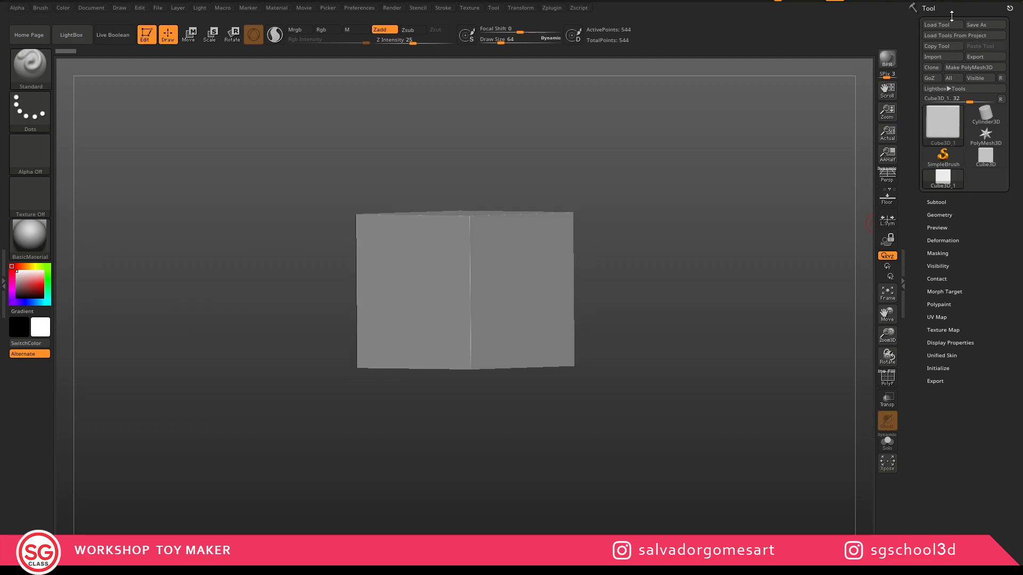
{"action": "right_click_drag", "start_coordinate": [676, 233], "coordinate": [672, 274]}
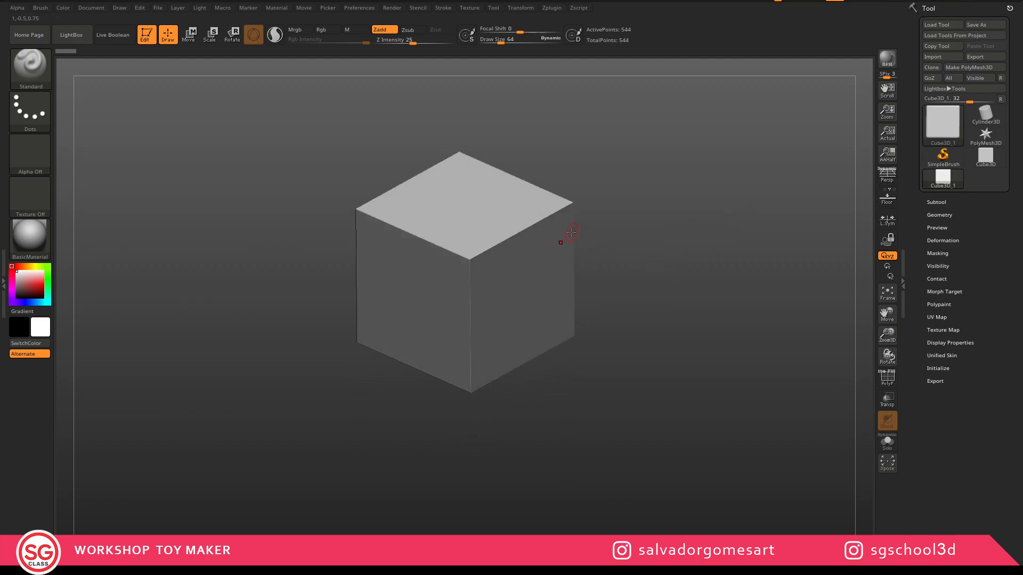
Display the cube's polyframe and reduce its initial subdivisions to HDivide 8 and VDivide 9
{"action": "left_click", "coordinate": [938, 368]}
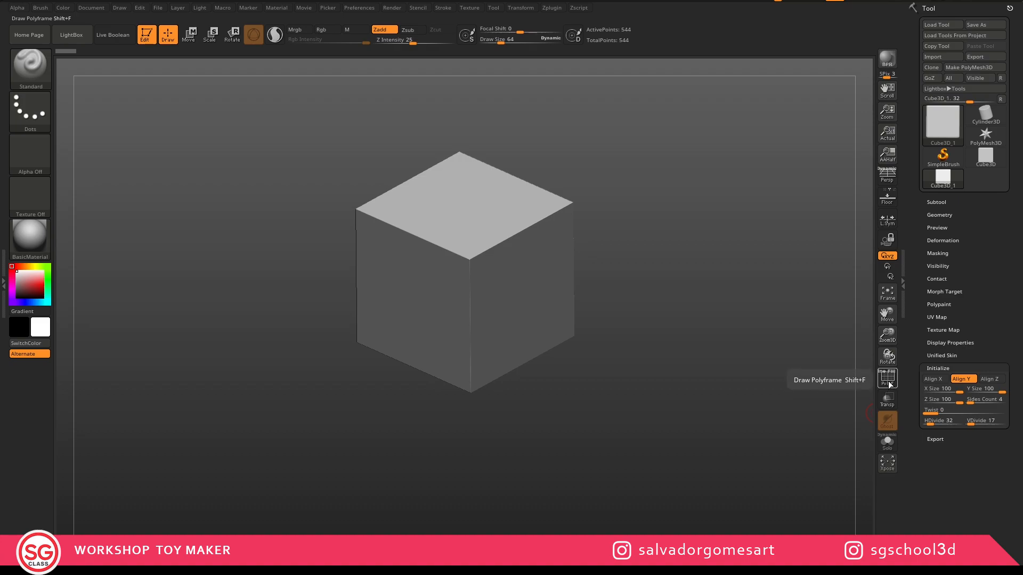
{"action": "mouse_move", "coordinate": [583, 305]}
{"action": "right_mouse_down"}
{"action": "mouse_move", "coordinate": [568, 276]}
{"action": "mouse_move", "coordinate": [564, 297]}
{"action": "mouse_move", "coordinate": [609, 276]}
{"action": "mouse_move", "coordinate": [580, 333]}
{"action": "mouse_move", "coordinate": [594, 358]}
{"action": "right_mouse_up"}
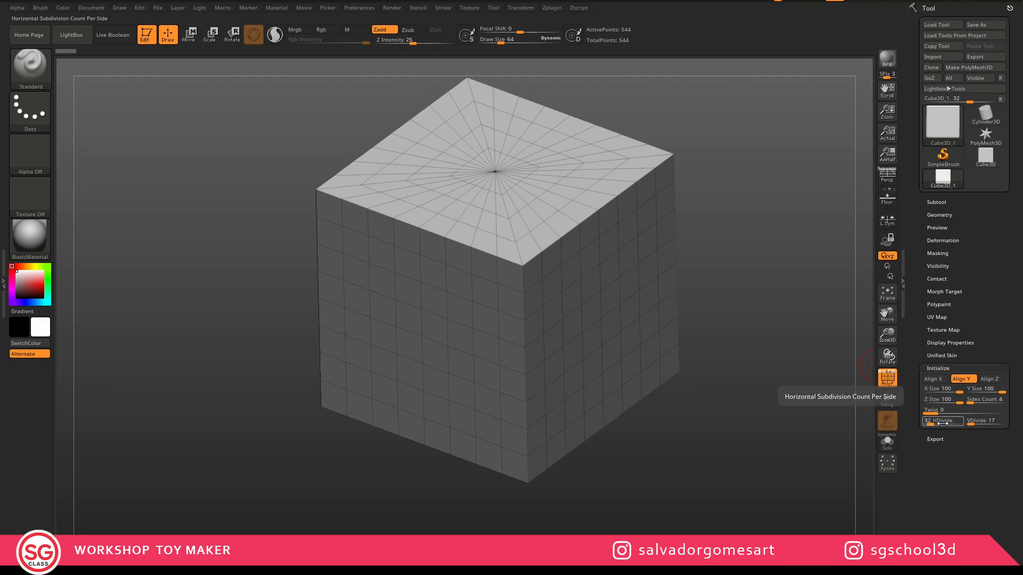
{"action": "left_click_drag", "start_coordinate": [932, 423], "coordinate": [926, 424]}
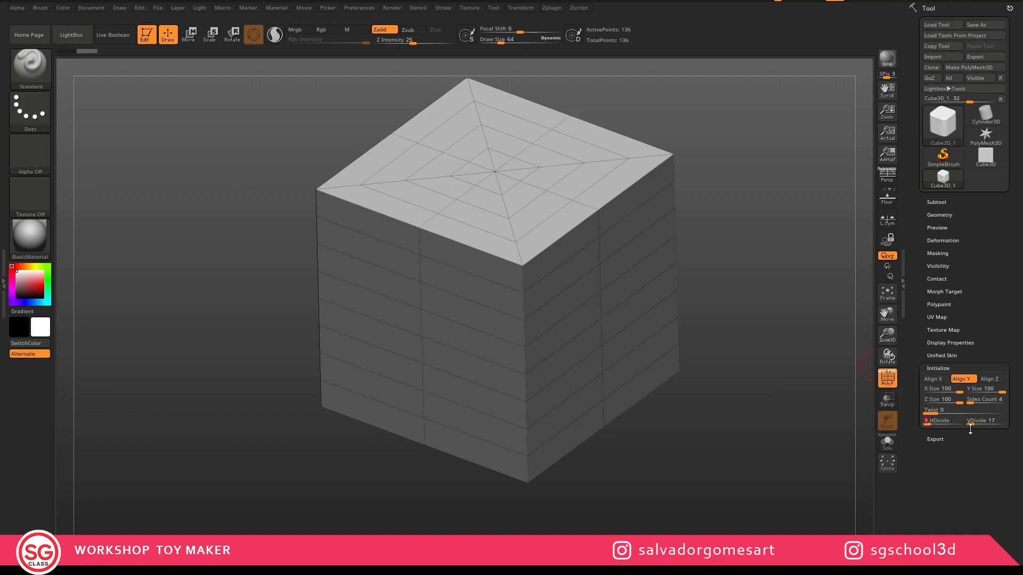
{"action": "left_click_drag", "start_coordinate": [973, 424], "coordinate": [969, 424]}
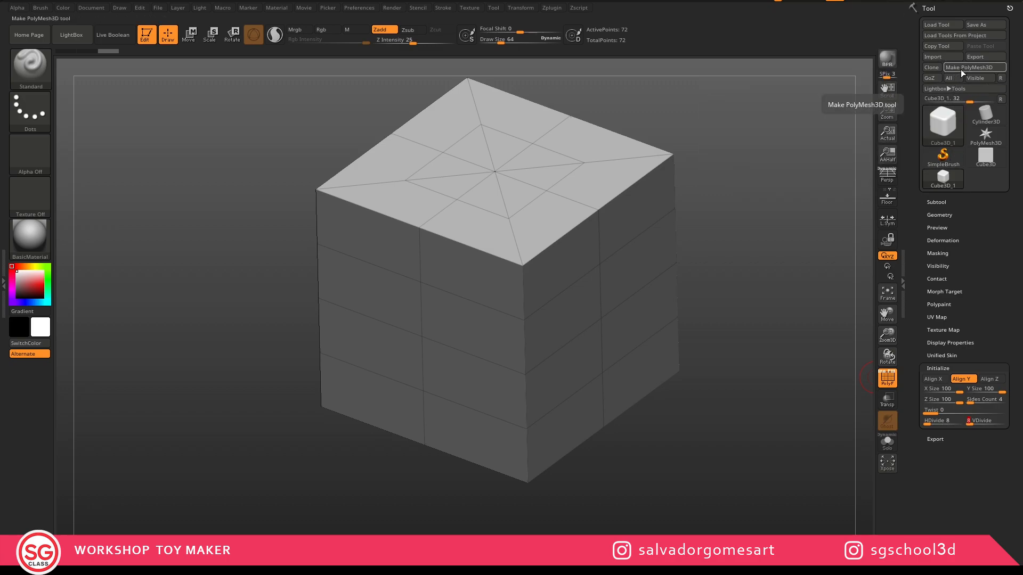
Convert the cube primitive into an editable PolyMesh3D and view it from several angles
{"action": "left_click", "coordinate": [966, 69]}
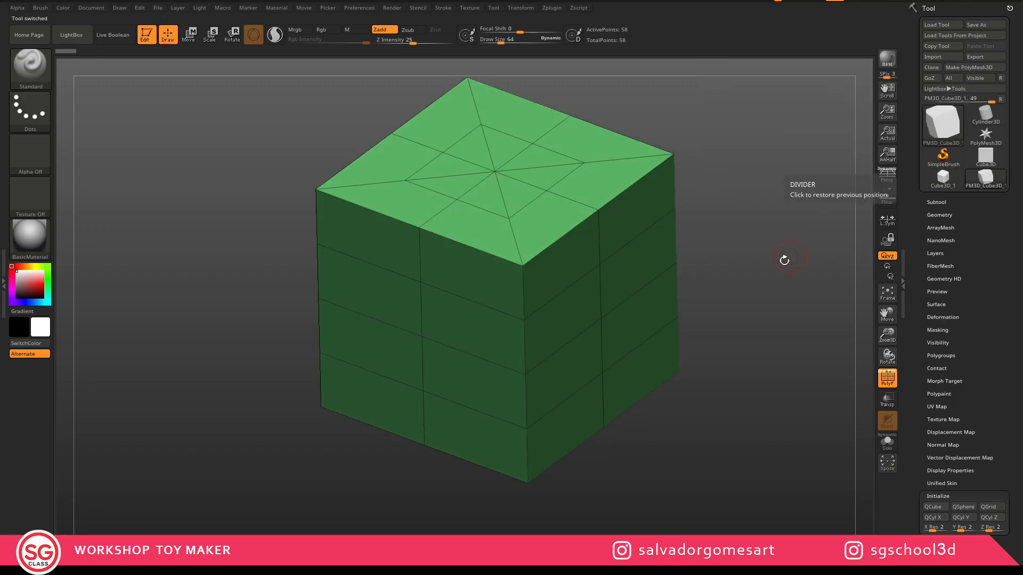
{"action": "right_click_drag", "start_coordinate": [686, 319], "coordinate": [650, 314], "text": "shift"}
{"action": "right_click_drag", "start_coordinate": [649, 314], "coordinate": [426, 310], "text": "ctrl"}
{"action": "right_click_drag", "start_coordinate": [426, 310], "coordinate": [603, 331]}
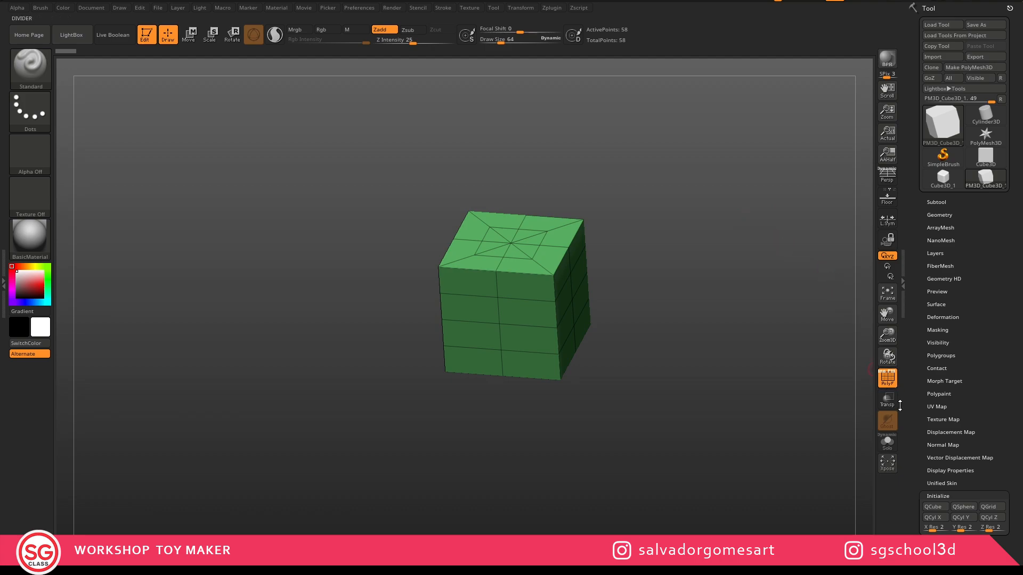
Reinitialize the polymesh as a QCube with resolution 2 on the X, Y and Z axes
{"action": "left_click_drag", "start_coordinate": [922, 469], "coordinate": [914, 325]}
{"action": "scroll", "coordinate": [917, 271], "scroll_direction": "up", "scroll_amount": 5}
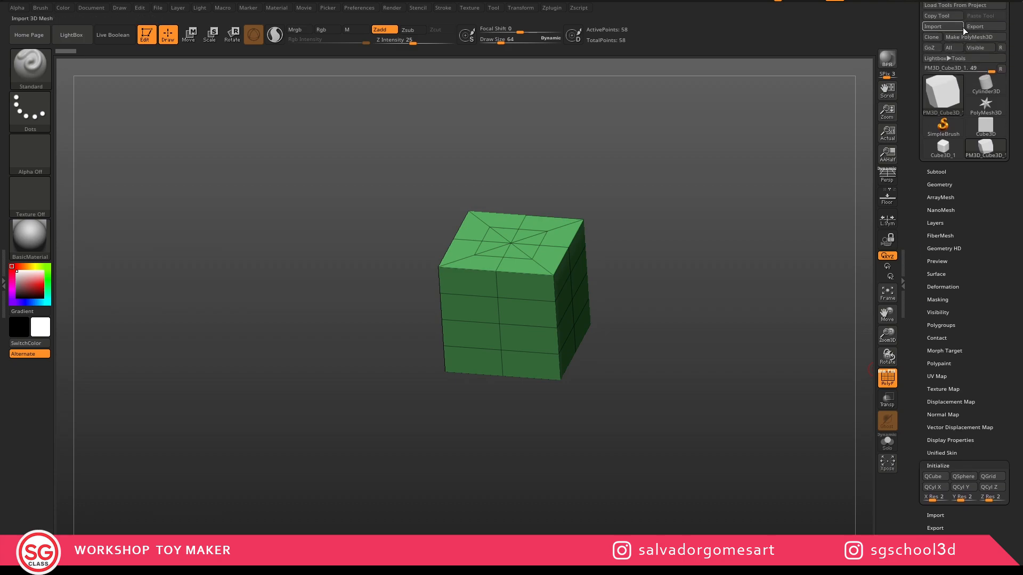
{"action": "scroll", "coordinate": [949, 424], "scroll_direction": "down", "scroll_amount": 2}
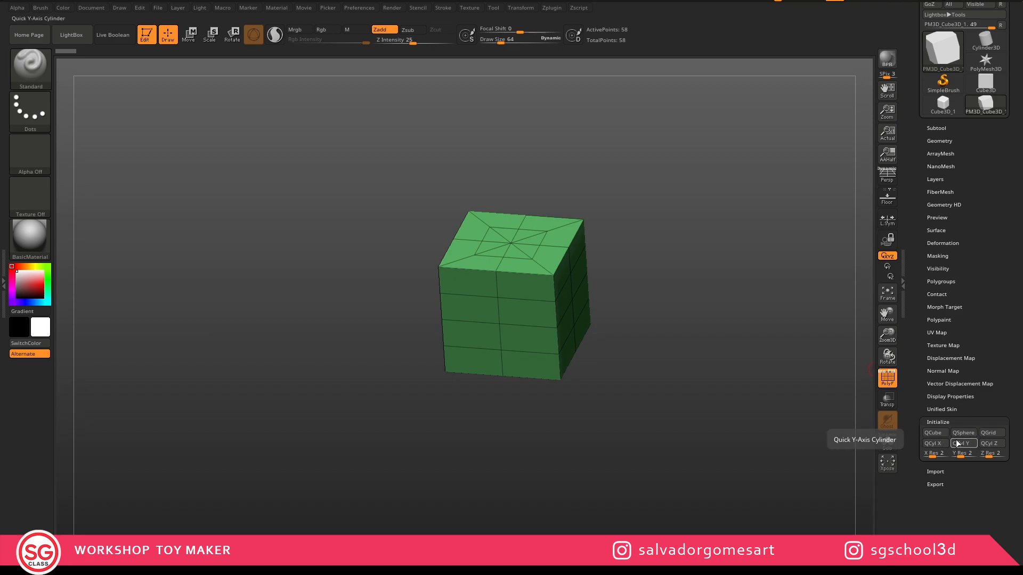
{"action": "left_click", "coordinate": [937, 433]}
{"action": "key", "text": "ctrl"}
{"action": "mouse_move", "coordinate": [550, 337]}
{"action": "right_mouse_down", "text": "ctrl"}
{"action": "mouse_move", "coordinate": [598, 427]}
{"action": "mouse_move", "coordinate": [645, 448]}
{"action": "right_mouse_up", "text": "ctrl"}
{"action": "mouse_move", "coordinate": [547, 292]}
{"action": "right_mouse_down"}
{"action": "mouse_move", "coordinate": [537, 317]}
{"action": "mouse_move", "coordinate": [561, 293]}
{"action": "mouse_move", "coordinate": [605, 304]}
{"action": "mouse_move", "coordinate": [573, 240]}
{"action": "mouse_move", "coordinate": [560, 147]}
{"action": "mouse_move", "coordinate": [572, 213]}
{"action": "mouse_move", "coordinate": [539, 314]}
{"action": "mouse_move", "coordinate": [488, 279]}
{"action": "mouse_move", "coordinate": [513, 330]}
{"action": "right_mouse_up"}
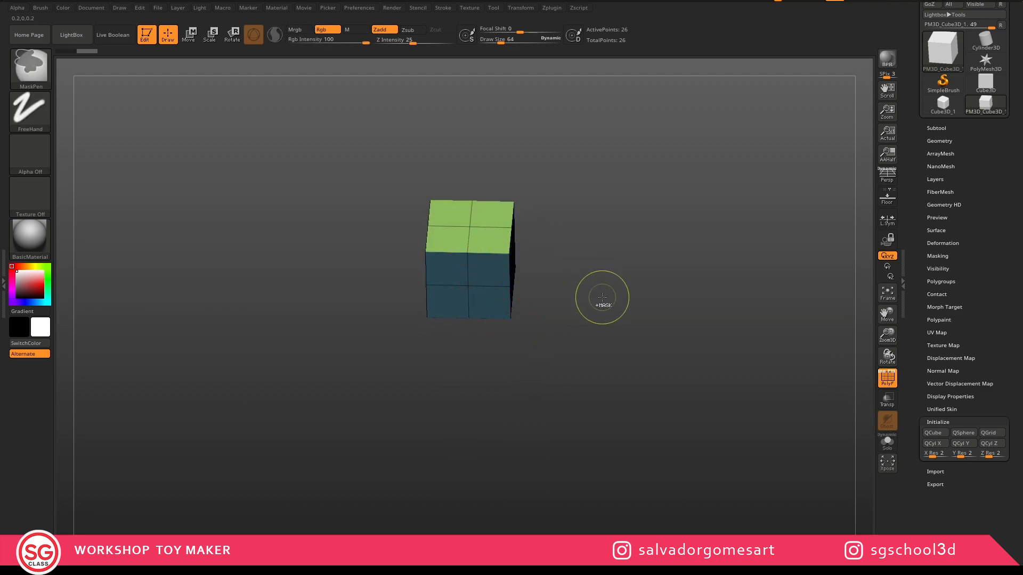
Undo the QCube initialization to compare the original topology, and reapply it in a straight-on view
{"action": "key", "text": "ctrl+z"}
{"action": "right_click_drag", "start_coordinate": [626, 329], "coordinate": [526, 278], "text": "alt"}
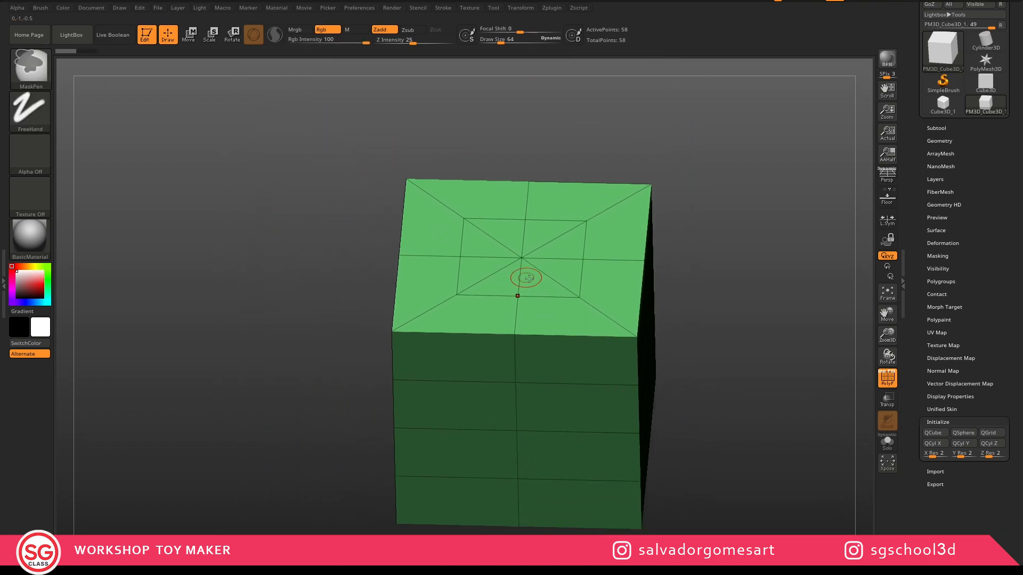
{"action": "left_click", "coordinate": [933, 444]}
{"action": "mouse_move", "coordinate": [527, 372]}
{"action": "right_mouse_down", "text": "alt"}
{"action": "mouse_move", "coordinate": [500, 333]}
{"action": "mouse_move", "coordinate": [509, 378]}
{"action": "mouse_move", "coordinate": [505, 359]}
{"action": "mouse_move", "coordinate": [531, 325]}
{"action": "mouse_move", "coordinate": [509, 356]}
{"action": "mouse_move", "coordinate": [500, 325]}
{"action": "right_mouse_up", "text": "alt"}
{"action": "mouse_move", "coordinate": [560, 359]}
{"action": "right_mouse_down", "text": "alt"}
{"action": "mouse_move", "coordinate": [530, 296]}
{"action": "mouse_move", "coordinate": [561, 340]}
{"action": "mouse_move", "coordinate": [513, 297]}
{"action": "mouse_move", "coordinate": [537, 336]}
{"action": "mouse_move", "coordinate": [525, 351]}
{"action": "mouse_move", "coordinate": [497, 338]}
{"action": "mouse_move", "coordinate": [525, 318]}
{"action": "mouse_move", "coordinate": [514, 310]}
{"action": "mouse_move", "coordinate": [500, 323]}
{"action": "mouse_move", "coordinate": [513, 307]}
{"action": "mouse_move", "coordinate": [563, 301]}
{"action": "right_mouse_up", "text": "alt"}
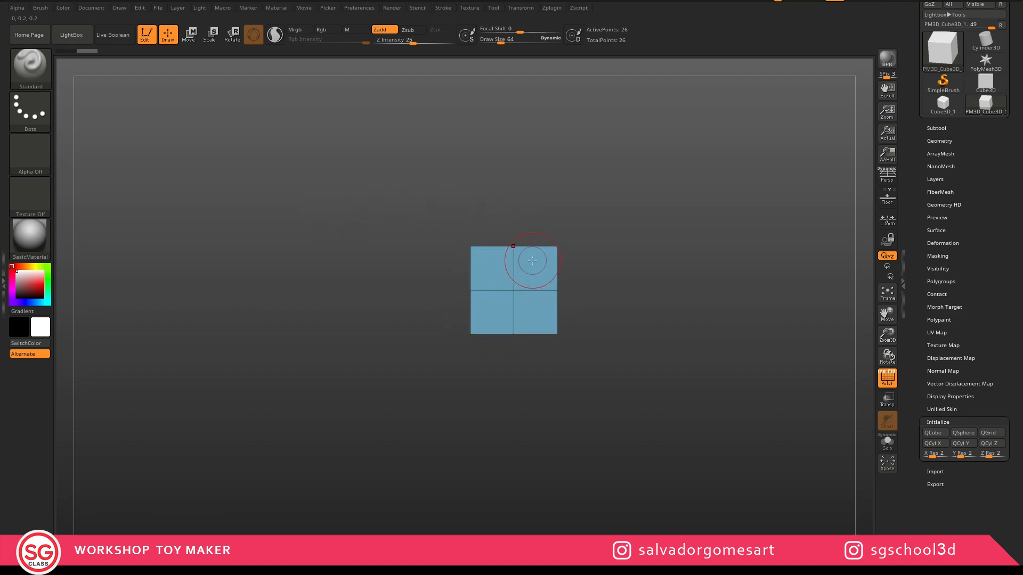
Select the Move brush from the sculpting brushes starting with M
{"action": "left_click_drag", "start_coordinate": [908, 91], "coordinate": [910, 151]}
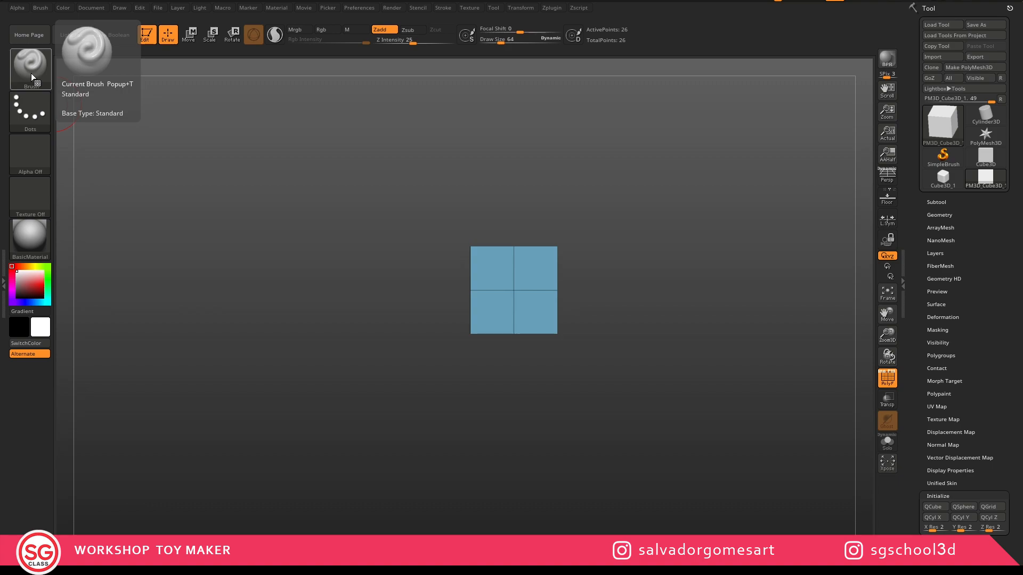
{"action": "left_click", "coordinate": [31, 73]}
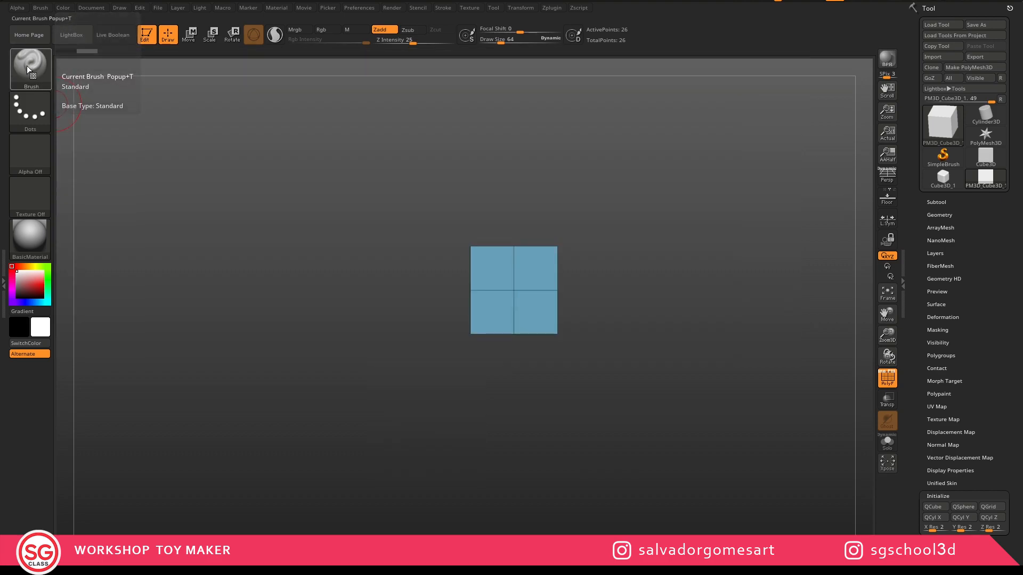
{"action": "left_click", "coordinate": [27, 65]}
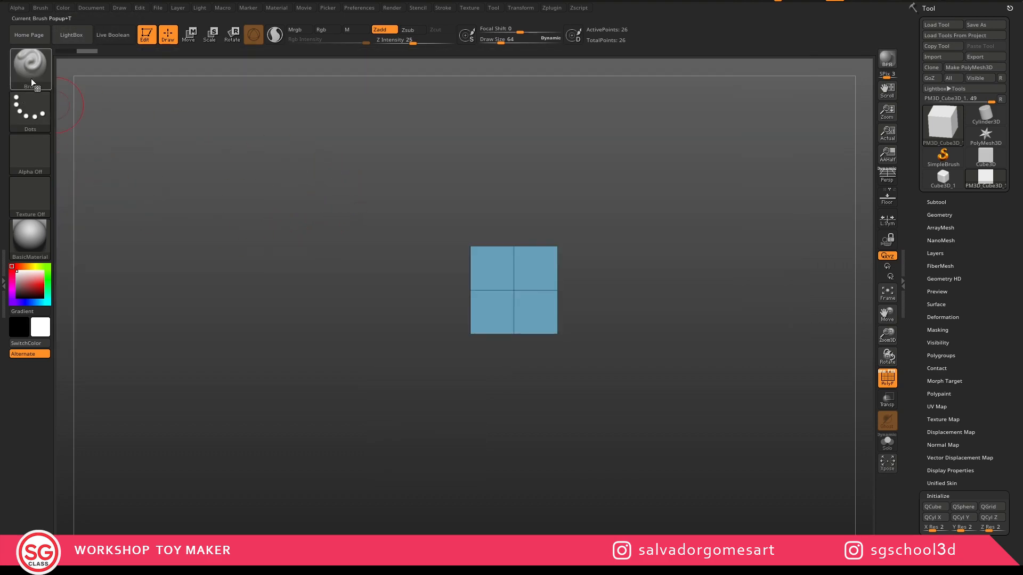
{"action": "left_click", "coordinate": [28, 80]}
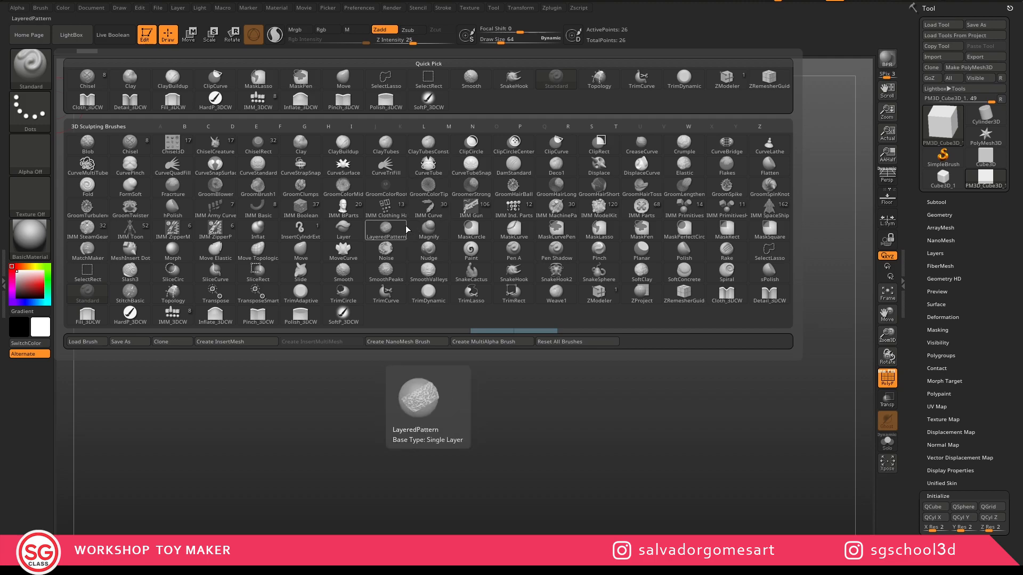
{"action": "key", "text": "m"}
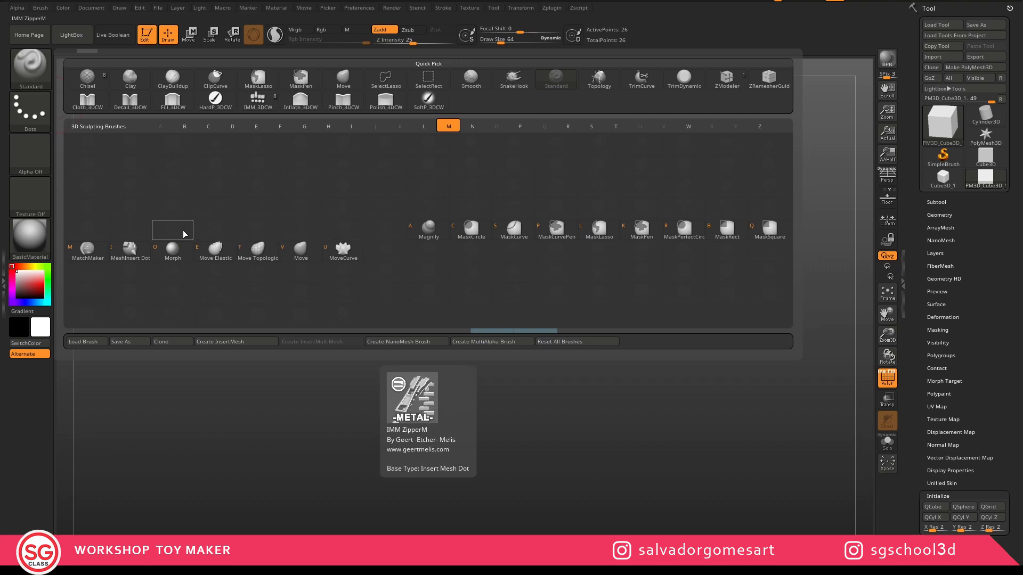
{"action": "left_click", "coordinate": [299, 255]}
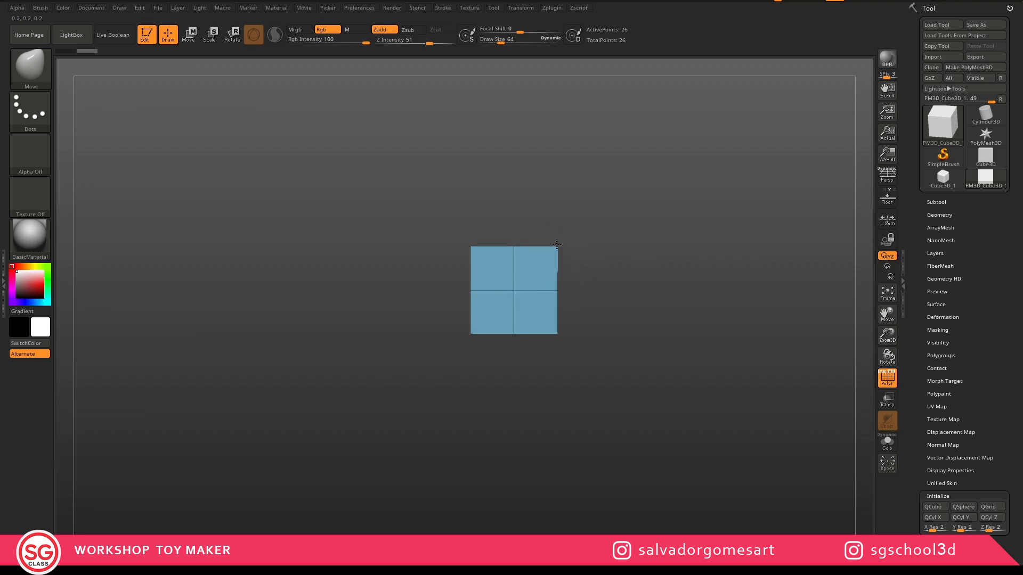
Try pulling the cube's upper corners up and outward and its top middle vertices upward with the Move brush
{"action": "left_click_drag", "start_coordinate": [558, 248], "coordinate": [592, 212]}
{"action": "left_click_drag", "start_coordinate": [626, 172], "coordinate": [650, 156]}
{"action": "left_click_drag", "start_coordinate": [514, 253], "coordinate": [507, 169]}
{"action": "left_click_drag", "start_coordinate": [474, 231], "coordinate": [437, 188]}
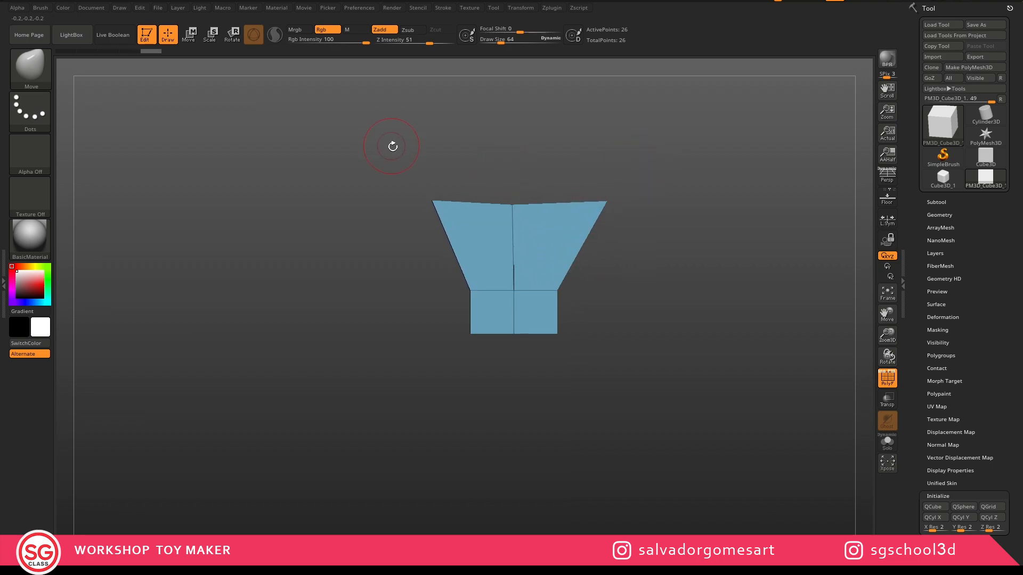
{"action": "left_click_drag", "start_coordinate": [512, 199], "coordinate": [513, 206]}
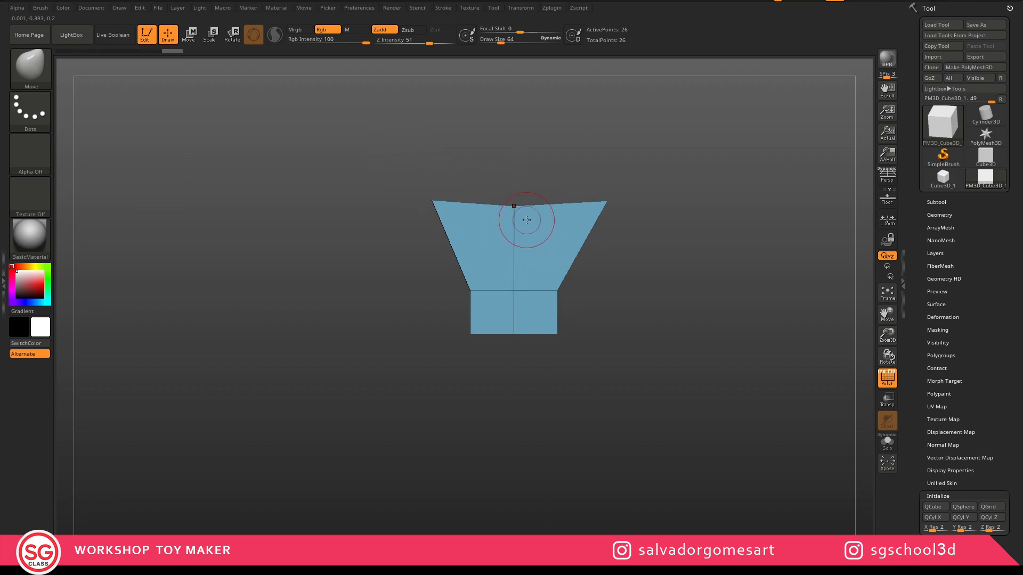
Undo all Move brush strokes made on the cube's upper half
{"action": "key", "text": "ctrl"}
{"action": "key", "text": "ctrl+z"}
{"action": "key", "text": "ctrl+z"}
{"action": "key", "text": "ctrl+z"}
{"action": "key", "text": "ctrl+z"}
{"action": "key", "text": "ctrl+z"}
{"action": "key", "text": "ctrl+z"}
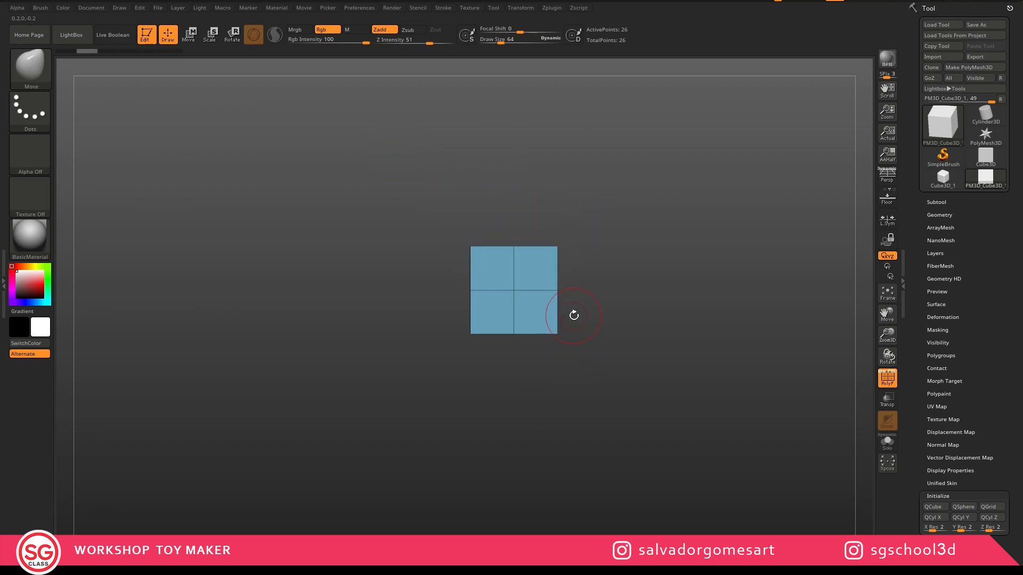
Try a symmetrical Move stroke that pulls the cube's two upper corners downward, and undo it
{"action": "left_click_drag", "start_coordinate": [552, 346], "coordinate": [533, 276]}
{"action": "right_click_drag", "start_coordinate": [533, 275], "coordinate": [573, 313], "text": "shift"}
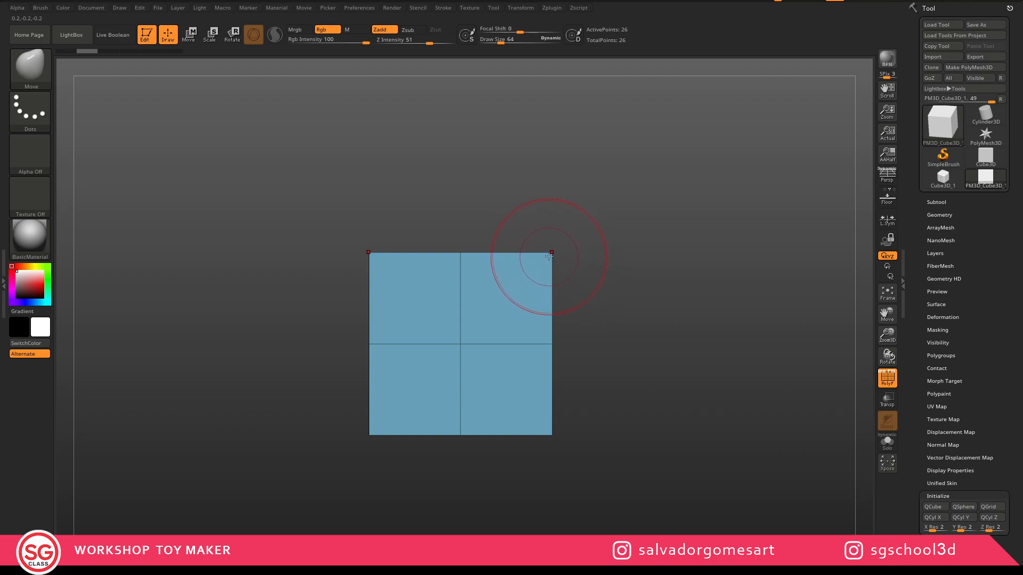
{"action": "mouse_move", "coordinate": [551, 253]}
{"action": "left_mouse_down"}
{"action": "mouse_move", "coordinate": [567, 233]}
{"action": "mouse_move", "coordinate": [525, 287]}
{"action": "mouse_move", "coordinate": [498, 358]}
{"action": "mouse_move", "coordinate": [539, 294]}
{"action": "mouse_move", "coordinate": [539, 320]}
{"action": "left_mouse_up"}
{"action": "key", "text": "ctrl+z"}
{"action": "key", "text": "ctrl+z"}
{"action": "mouse_move", "coordinate": [487, 331]}
{"action": "right_mouse_down"}
{"action": "mouse_move", "coordinate": [479, 344]}
{"action": "mouse_move", "coordinate": [460, 341]}
{"action": "mouse_move", "coordinate": [477, 317]}
{"action": "right_mouse_up"}
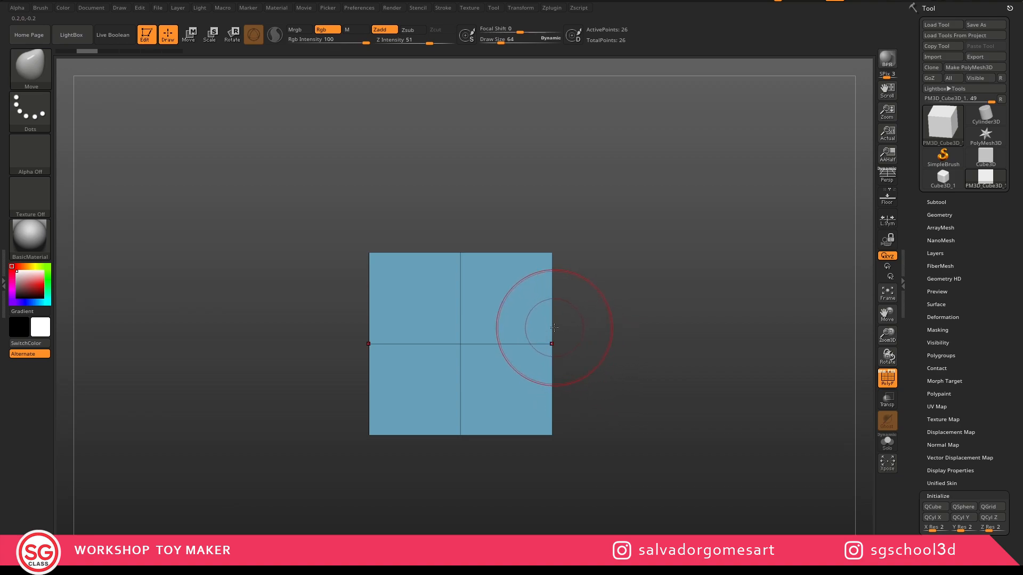
Show the floor grid under the cube and turn on perspective distortion
{"action": "right_click_drag", "start_coordinate": [593, 347], "coordinate": [561, 302], "text": "ctrl"}
{"action": "right_click_drag", "start_coordinate": [580, 348], "coordinate": [566, 331], "text": "alt"}
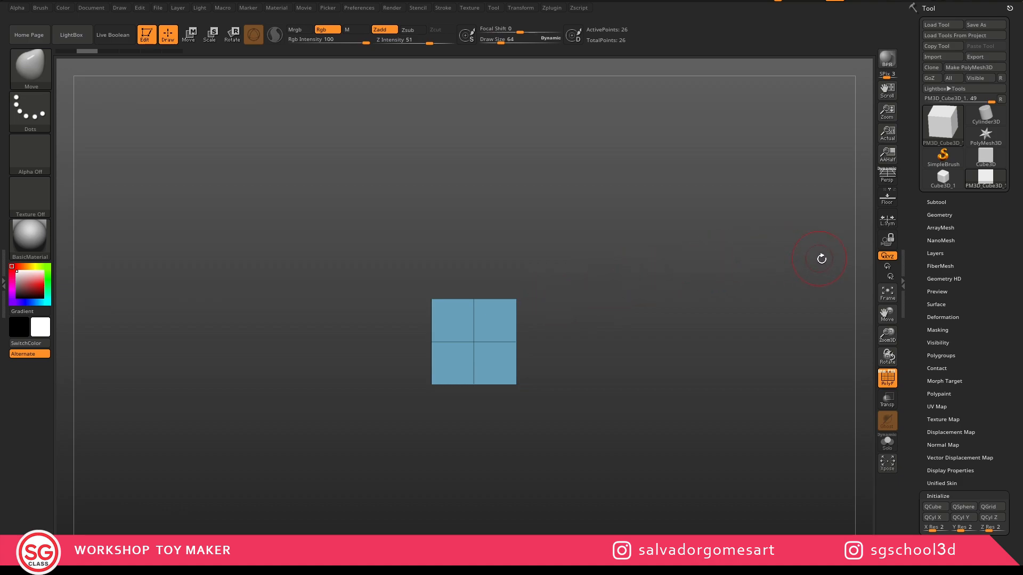
{"action": "left_click", "coordinate": [887, 202]}
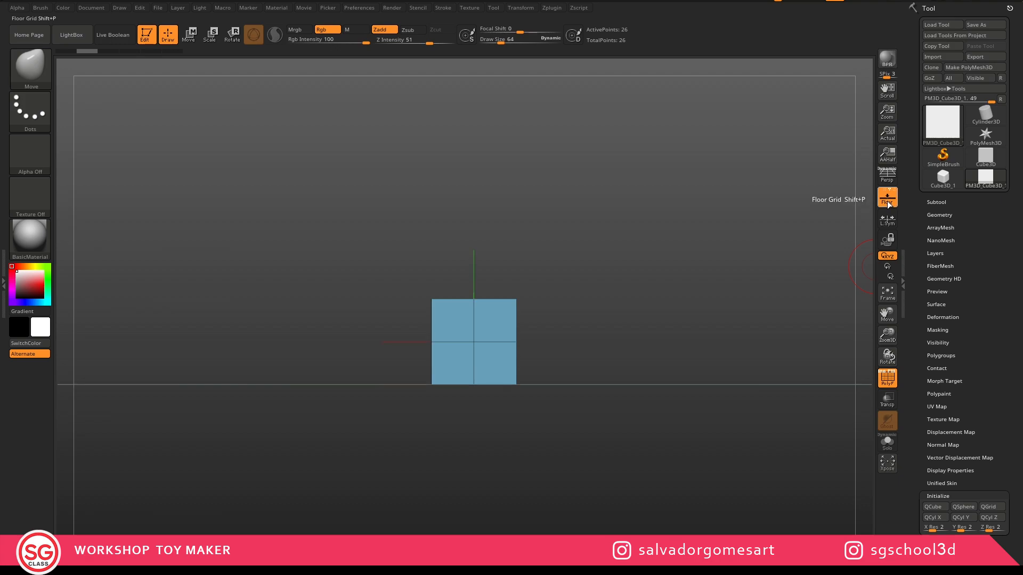
{"action": "mouse_move", "coordinate": [644, 292]}
{"action": "right_mouse_down"}
{"action": "mouse_move", "coordinate": [621, 322]}
{"action": "mouse_move", "coordinate": [605, 321]}
{"action": "mouse_move", "coordinate": [625, 309]}
{"action": "mouse_move", "coordinate": [623, 343]}
{"action": "mouse_move", "coordinate": [617, 322]}
{"action": "mouse_move", "coordinate": [643, 294]}
{"action": "right_mouse_up"}
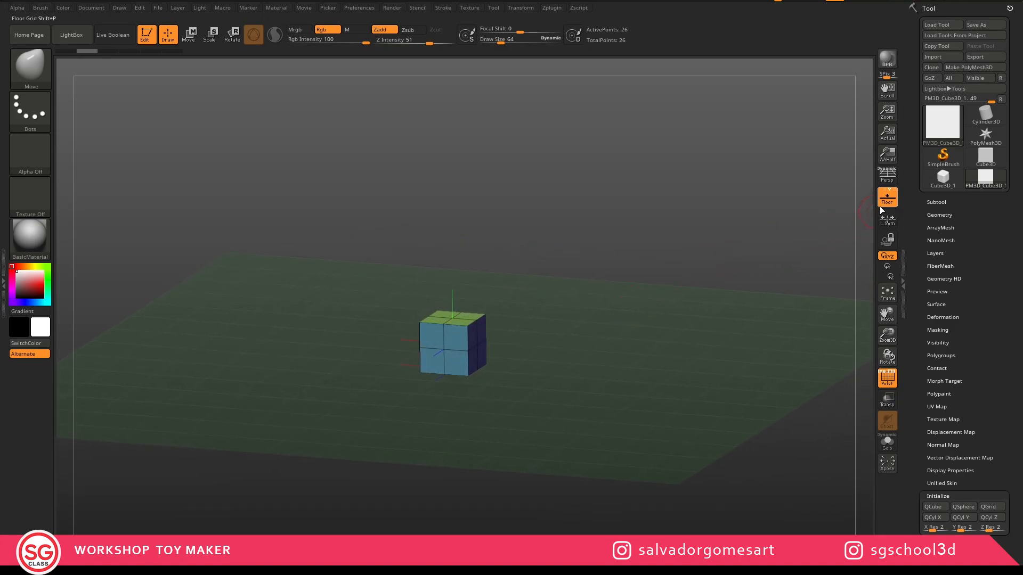
{"action": "left_click", "coordinate": [887, 179]}
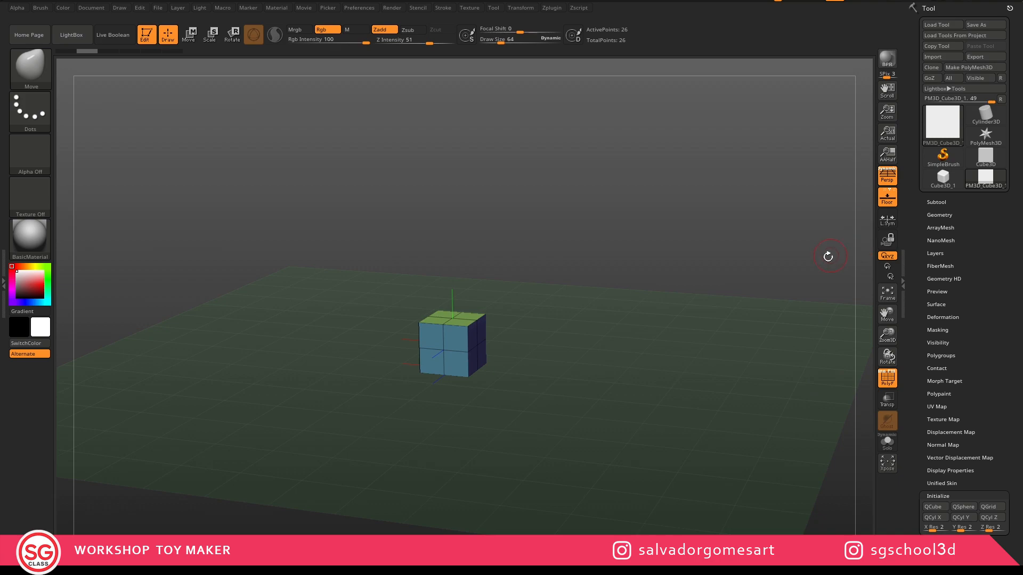
{"action": "right_click_drag", "start_coordinate": [644, 372], "coordinate": [802, 237]}
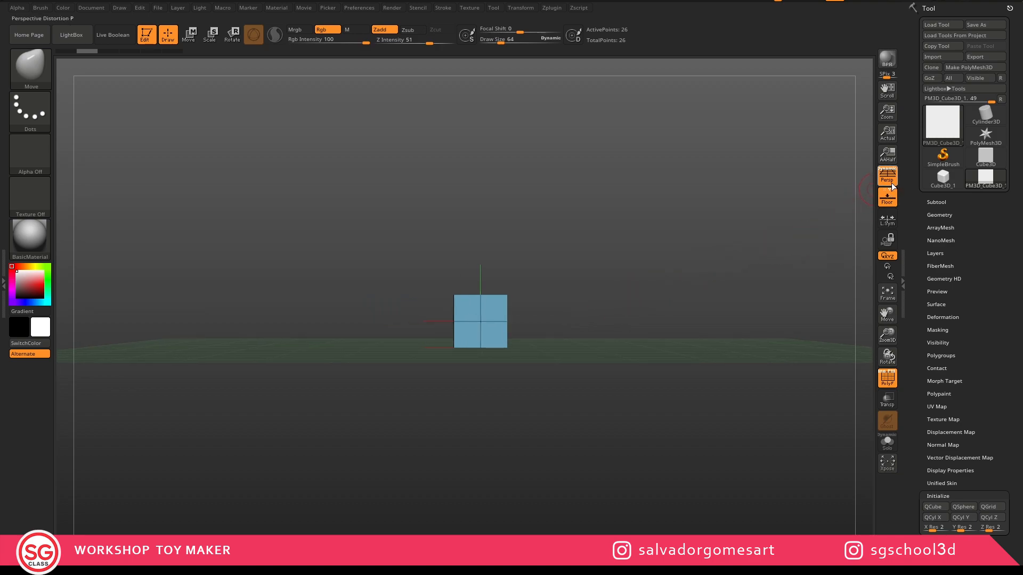
Try pulling the cube's upper front corners up and outward and the middle of its top front edge upward with the Move brush
{"action": "left_click_drag", "start_coordinate": [696, 254], "coordinate": [490, 387]}
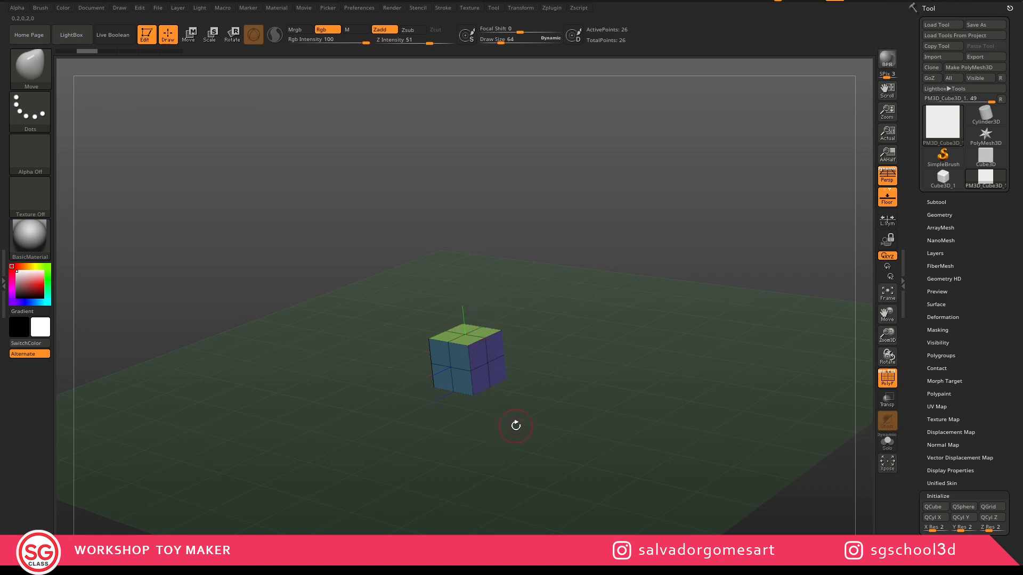
{"action": "right_click_drag", "start_coordinate": [475, 367], "coordinate": [474, 352]}
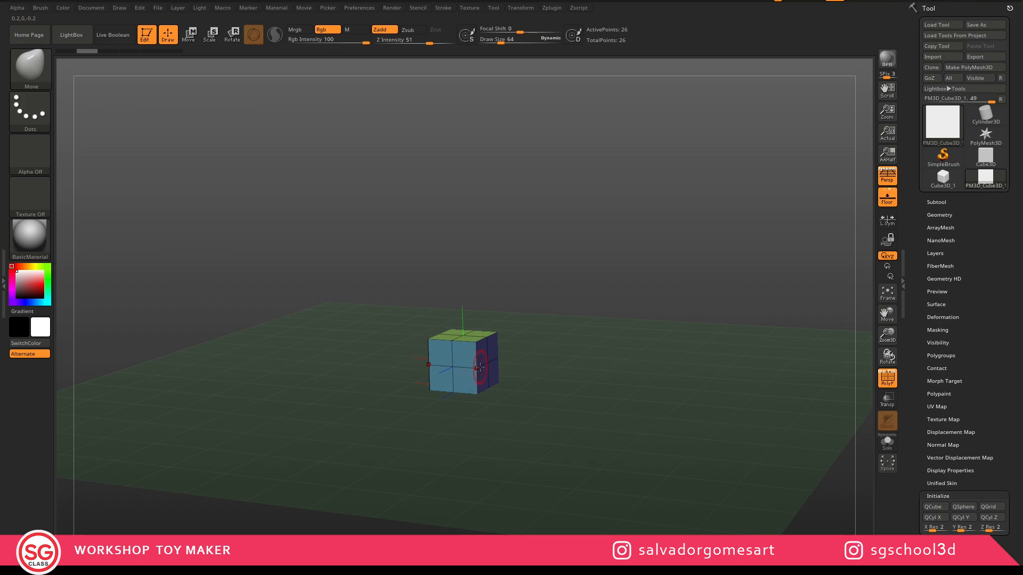
{"action": "right_click_drag", "start_coordinate": [482, 349], "coordinate": [487, 344]}
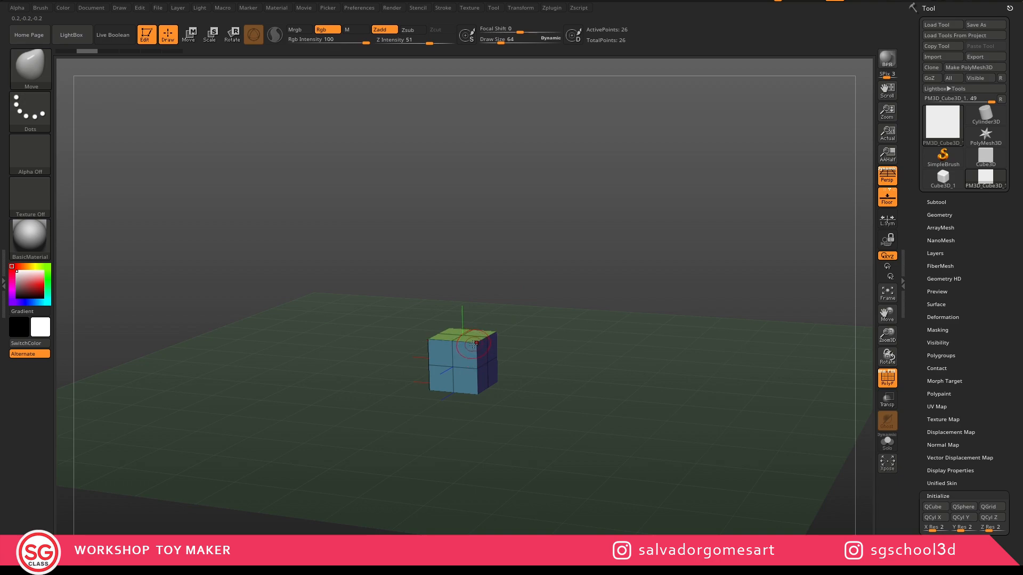
{"action": "left_click_drag", "start_coordinate": [476, 345], "coordinate": [527, 314]}
{"action": "left_click_drag", "start_coordinate": [453, 341], "coordinate": [458, 235]}
{"action": "left_click_drag", "start_coordinate": [478, 369], "coordinate": [501, 366]}
Undo the Move strokes on the cube's front corners and top front edge
{"action": "key", "text": "ctrl+z"}
{"action": "key", "text": "ctrl+z"}
{"action": "key", "text": "ctrl+z"}
{"action": "key", "text": "ctrl+z"}
{"action": "key", "text": "ctrl+z"}
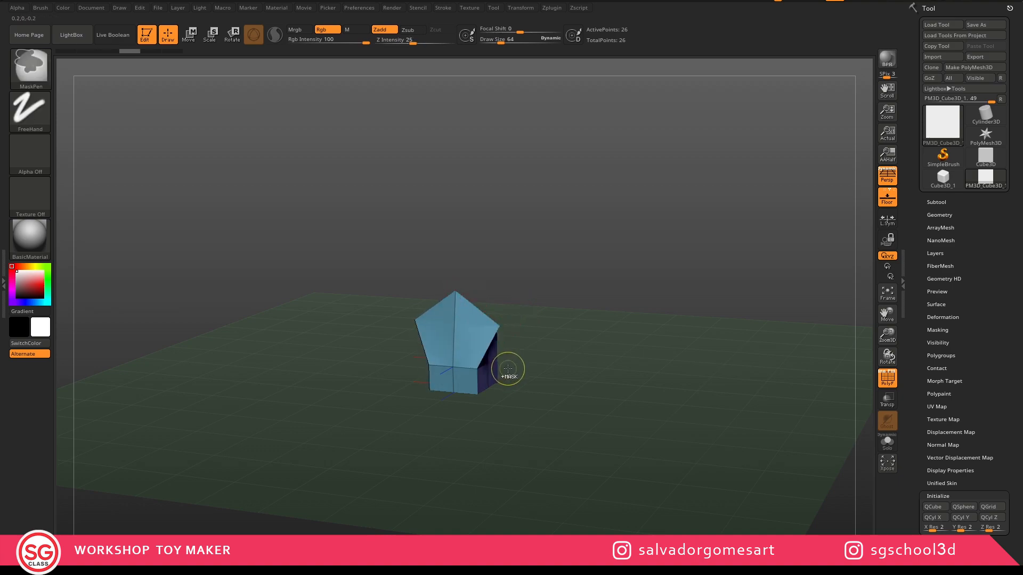
{"action": "key", "text": "ctrl+z"}
{"action": "key", "text": "ctrl+z"}
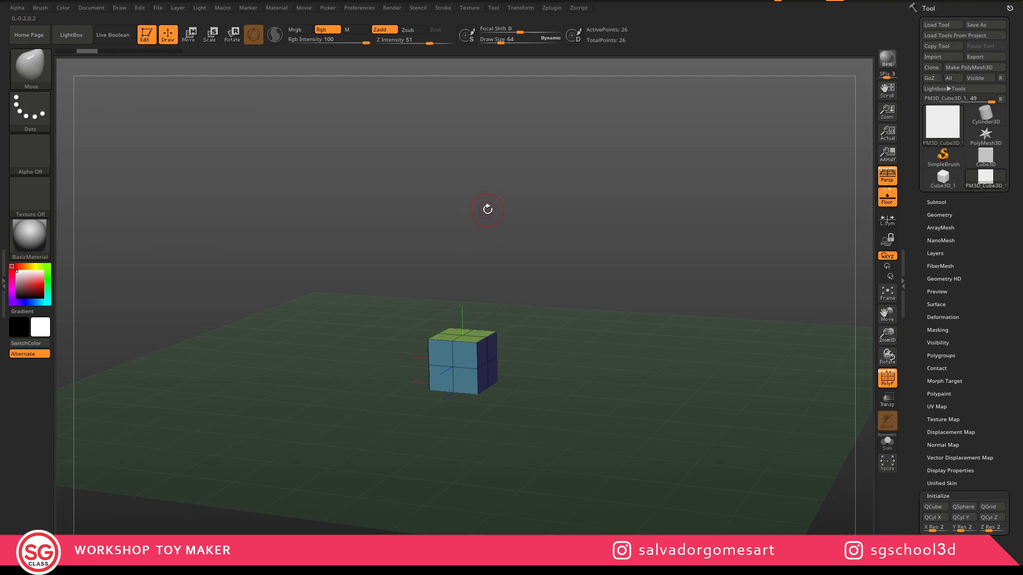
Enable Y-axis symmetry in addition to X-axis symmetry
{"action": "left_click", "coordinate": [523, 9]}
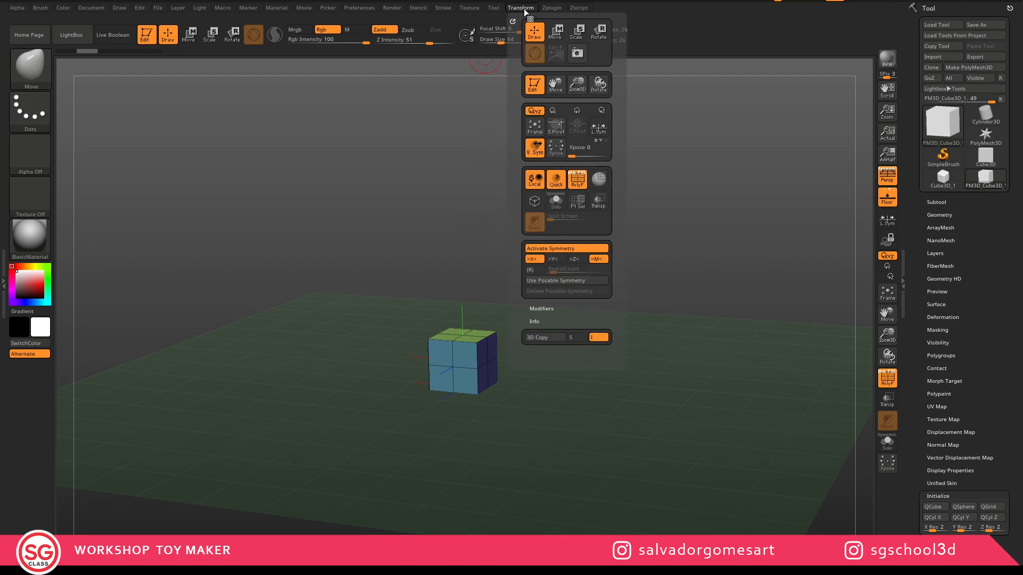
{"action": "left_click", "coordinate": [547, 250]}
{"action": "left_click", "coordinate": [547, 250]}
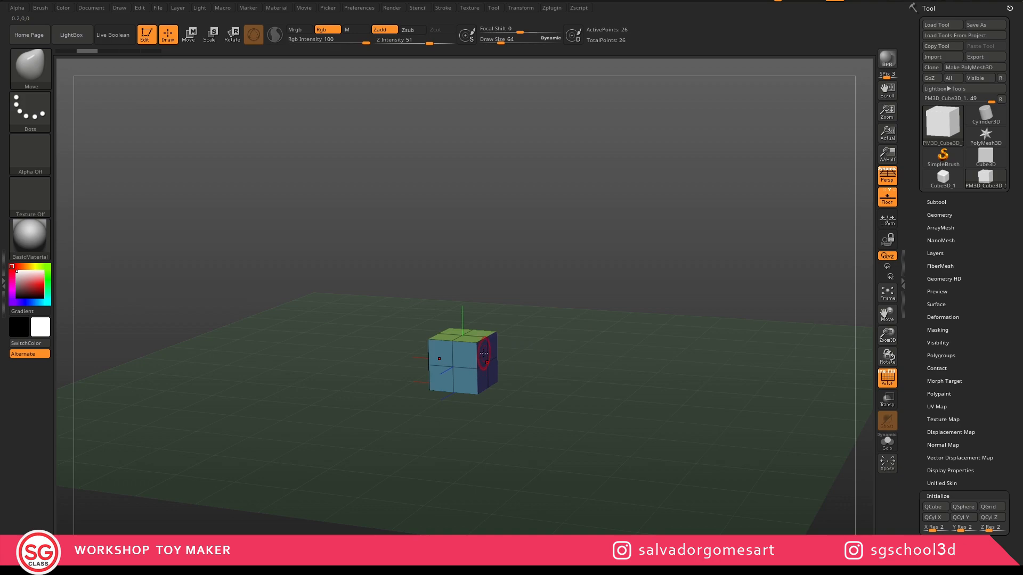
Try pulling the cube's front corners and edge midpoints outward with Move strokes mirrored in X and Y, and undo the strokes
{"action": "right_click_drag", "start_coordinate": [495, 359], "coordinate": [488, 392], "text": "ctrl"}
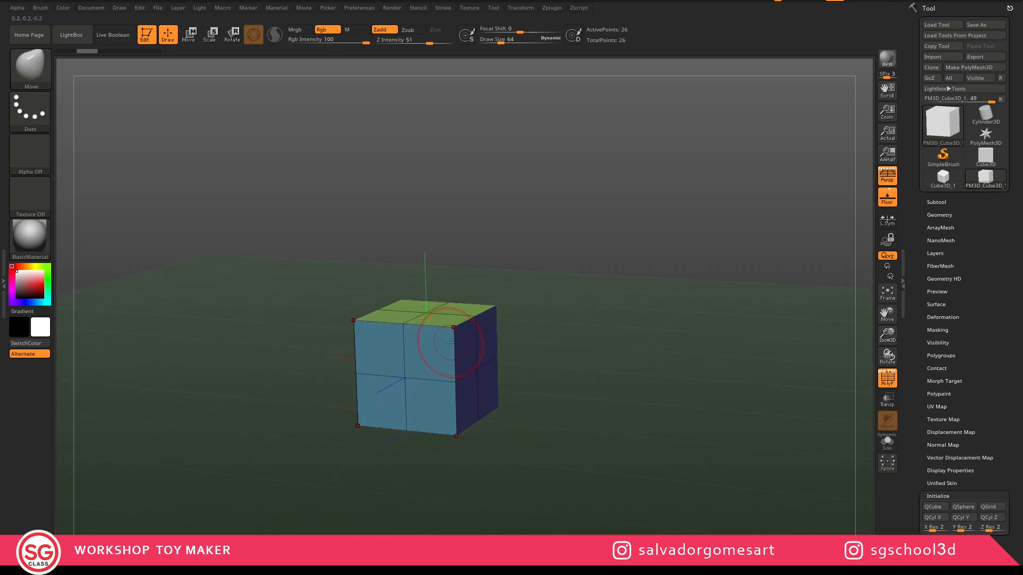
{"action": "mouse_move", "coordinate": [457, 332]}
{"action": "left_mouse_down"}
{"action": "mouse_move", "coordinate": [452, 288]}
{"action": "mouse_move", "coordinate": [558, 298]}
{"action": "mouse_move", "coordinate": [437, 336]}
{"action": "mouse_move", "coordinate": [492, 268]}
{"action": "mouse_move", "coordinate": [505, 268]}
{"action": "left_mouse_up"}
{"action": "key", "text": "ctrl+z"}
{"action": "key", "text": "ctrl+z"}
{"action": "key", "text": "ctrl+z"}
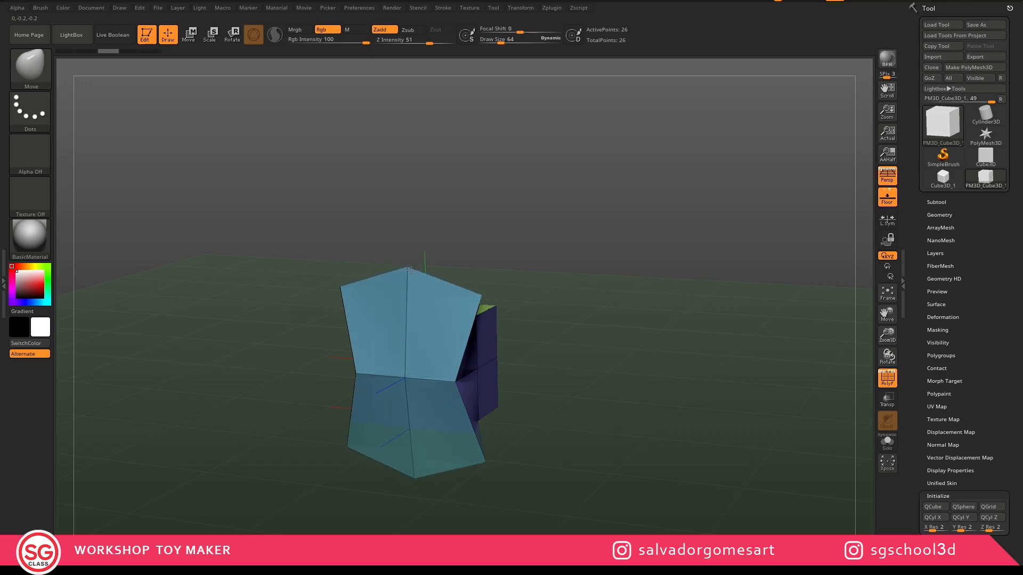
{"action": "key", "text": "ctrl+z"}
{"action": "key", "text": "ctrl+z"}
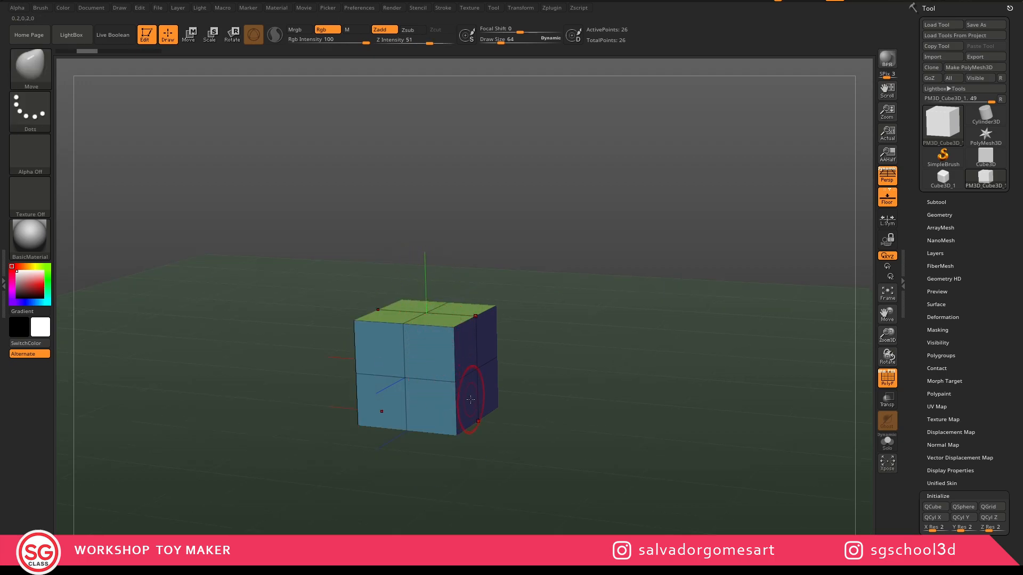
Examine the mirrored brush points on the cube from front, side and angled views
{"action": "mouse_move", "coordinate": [464, 396]}
{"action": "right_mouse_down", "text": "ctrl"}
{"action": "mouse_move", "coordinate": [438, 357]}
{"action": "mouse_move", "coordinate": [363, 377]}
{"action": "mouse_move", "coordinate": [366, 361]}
{"action": "mouse_move", "coordinate": [440, 322]}
{"action": "mouse_move", "coordinate": [448, 301]}
{"action": "mouse_move", "coordinate": [410, 310]}
{"action": "mouse_move", "coordinate": [450, 260]}
{"action": "right_mouse_up", "text": "ctrl"}
{"action": "mouse_move", "coordinate": [456, 313]}
{"action": "right_mouse_down", "text": "ctrl"}
{"action": "mouse_move", "coordinate": [448, 279]}
{"action": "mouse_move", "coordinate": [461, 293]}
{"action": "mouse_move", "coordinate": [451, 330]}
{"action": "right_mouse_up", "text": "ctrl"}
{"action": "mouse_move", "coordinate": [413, 296]}
{"action": "right_mouse_down"}
{"action": "mouse_move", "coordinate": [428, 317]}
{"action": "mouse_move", "coordinate": [429, 287]}
{"action": "right_mouse_up"}
{"action": "mouse_move", "coordinate": [429, 286]}
{"action": "right_mouse_down"}
{"action": "mouse_move", "coordinate": [431, 333]}
{"action": "mouse_move", "coordinate": [408, 359]}
{"action": "mouse_move", "coordinate": [434, 361]}
{"action": "mouse_move", "coordinate": [434, 338]}
{"action": "mouse_move", "coordinate": [450, 407]}
{"action": "mouse_move", "coordinate": [457, 401]}
{"action": "right_mouse_up"}
{"action": "mouse_move", "coordinate": [395, 344]}
{"action": "right_mouse_down"}
{"action": "mouse_move", "coordinate": [502, 338]}
{"action": "mouse_move", "coordinate": [489, 344]}
{"action": "mouse_move", "coordinate": [432, 315]}
{"action": "right_mouse_up"}
{"action": "left_click_drag", "start_coordinate": [427, 345], "coordinate": [498, 322]}
{"action": "right_click_drag", "start_coordinate": [488, 306], "coordinate": [471, 290]}
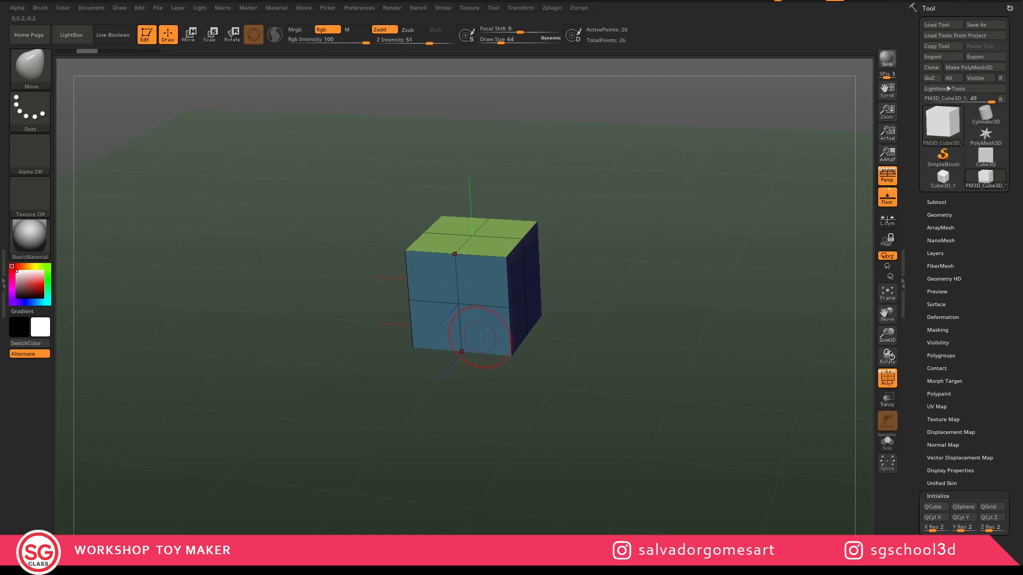
{"action": "right_click_drag", "start_coordinate": [485, 342], "coordinate": [451, 323]}
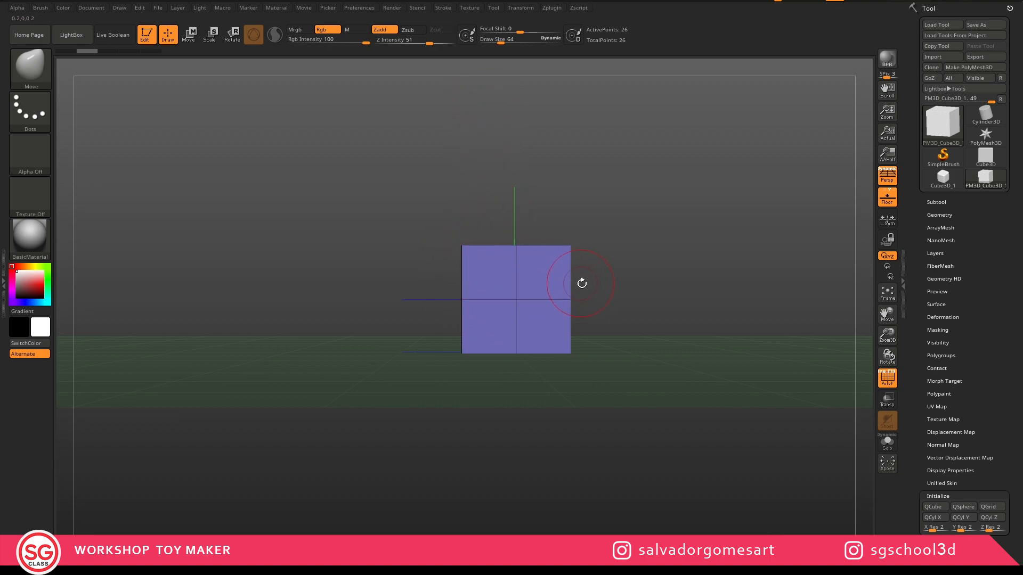
{"action": "right_click_drag", "start_coordinate": [553, 261], "coordinate": [525, 287], "text": "ctrl"}
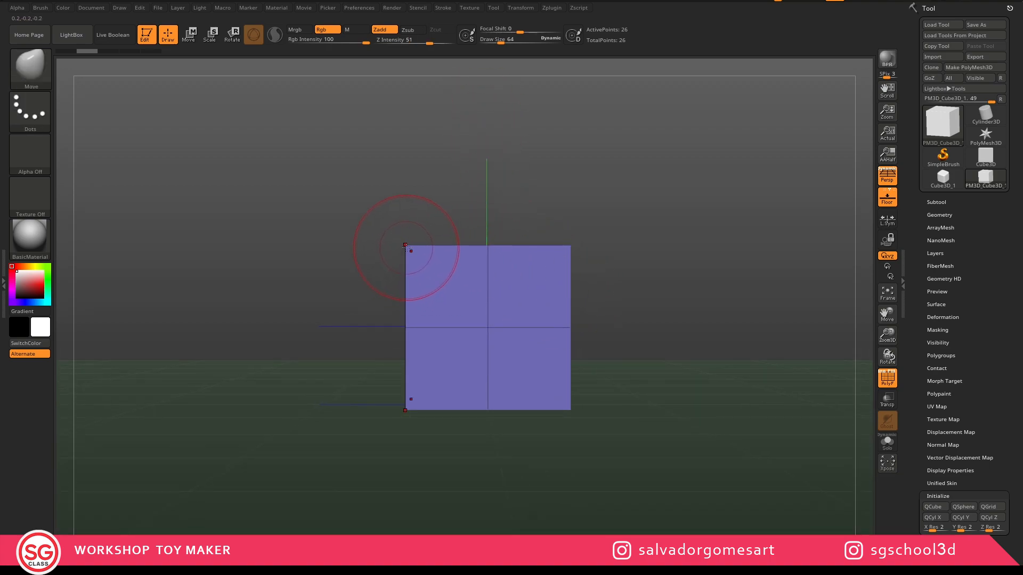
{"action": "mouse_move", "coordinate": [399, 267]}
{"action": "left_mouse_down"}
{"action": "mouse_move", "coordinate": [389, 261]}
{"action": "mouse_move", "coordinate": [401, 250]}
{"action": "left_mouse_up"}
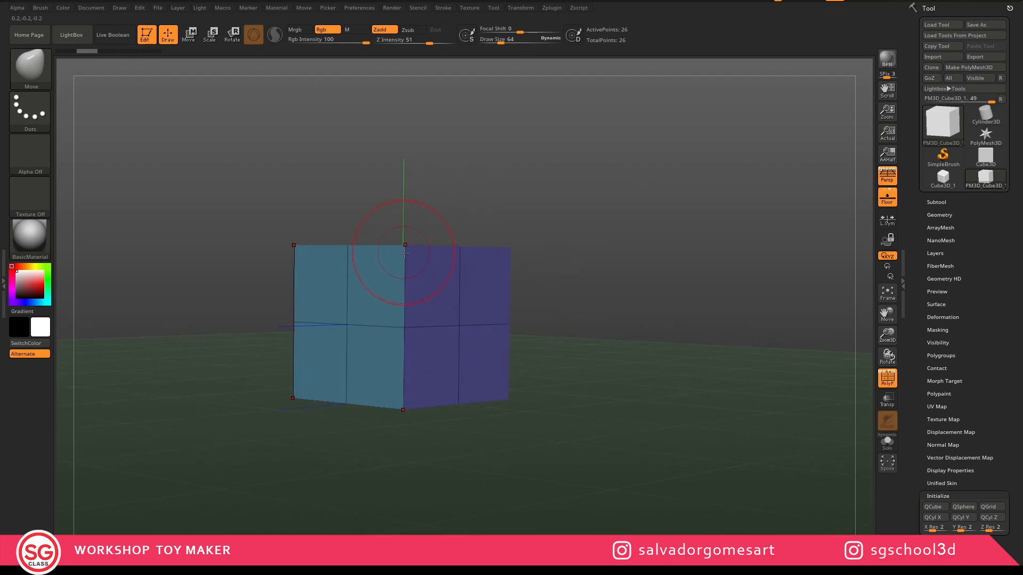
{"action": "right_click_drag", "start_coordinate": [398, 253], "coordinate": [416, 278]}
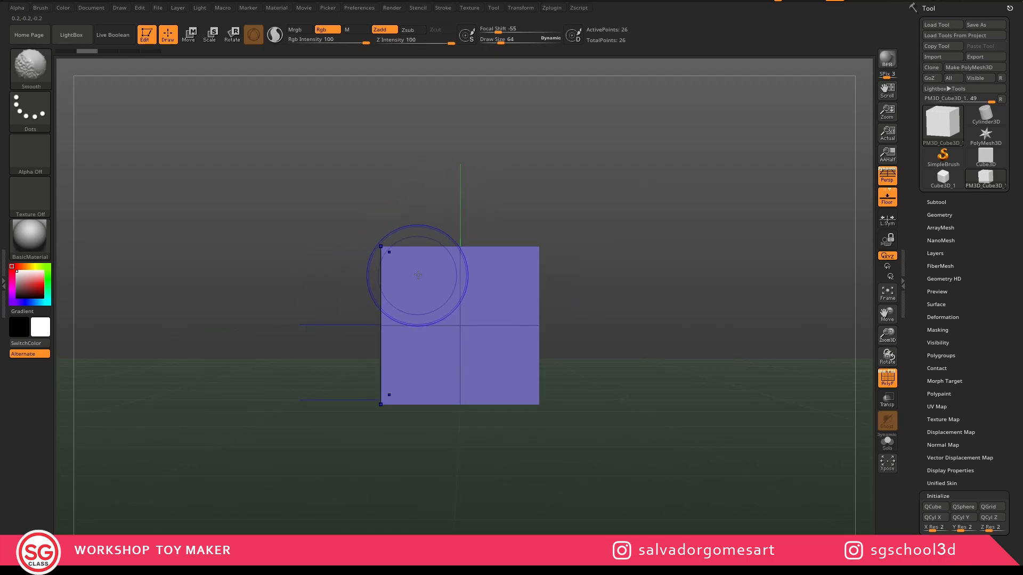
Turn off X and Y symmetry and enable Z-axis symmetry
{"action": "left_click", "coordinate": [520, 8]}
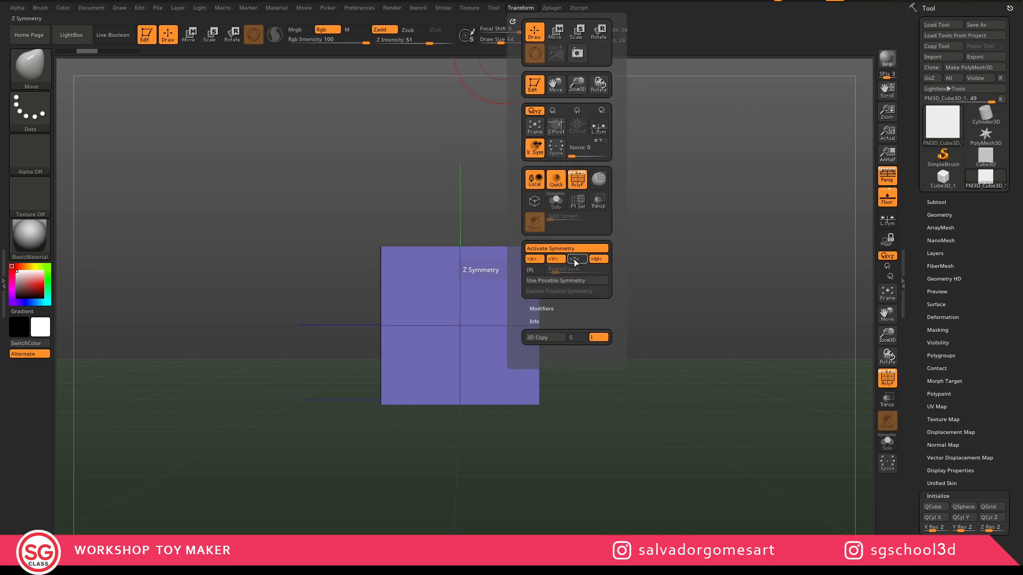
{"action": "left_click", "coordinate": [554, 259]}
{"action": "left_click", "coordinate": [539, 260]}
{"action": "left_click", "coordinate": [577, 259]}
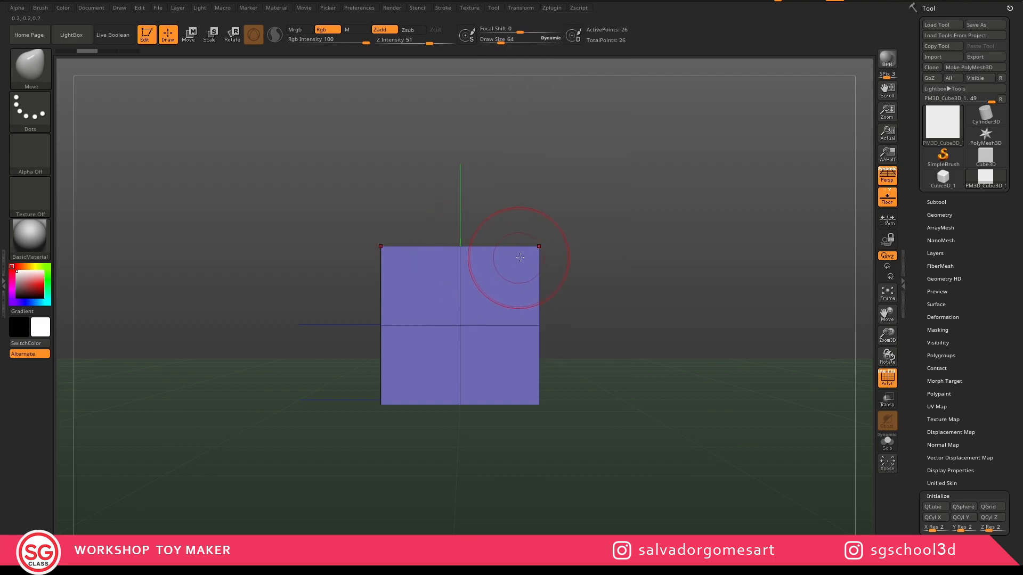
Try pulling the cube's upper side corners up and outward with a Move stroke mirrored in Z, and undo it
{"action": "right_click_drag", "start_coordinate": [532, 257], "coordinate": [531, 255]}
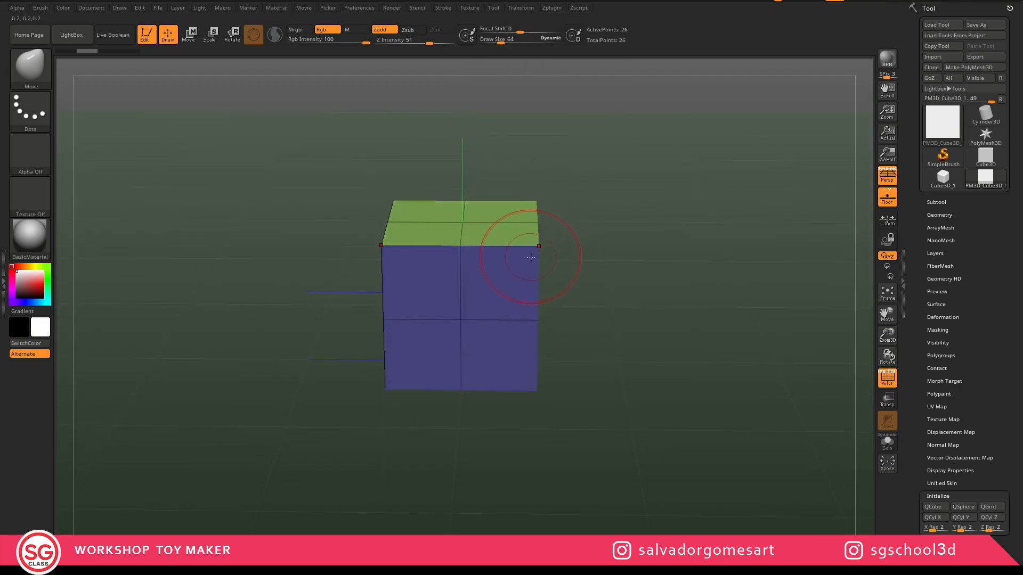
{"action": "mouse_move", "coordinate": [531, 255]}
{"action": "left_mouse_down"}
{"action": "mouse_move", "coordinate": [563, 239]}
{"action": "mouse_move", "coordinate": [625, 164]}
{"action": "left_mouse_up"}
{"action": "key", "text": "ctrl+z"}
{"action": "mouse_move", "coordinate": [533, 275]}
{"action": "right_mouse_down", "text": "ctrl"}
{"action": "mouse_move", "coordinate": [502, 234]}
{"action": "mouse_move", "coordinate": [514, 293]}
{"action": "mouse_move", "coordinate": [540, 309]}
{"action": "mouse_move", "coordinate": [523, 301]}
{"action": "right_mouse_up", "text": "ctrl"}
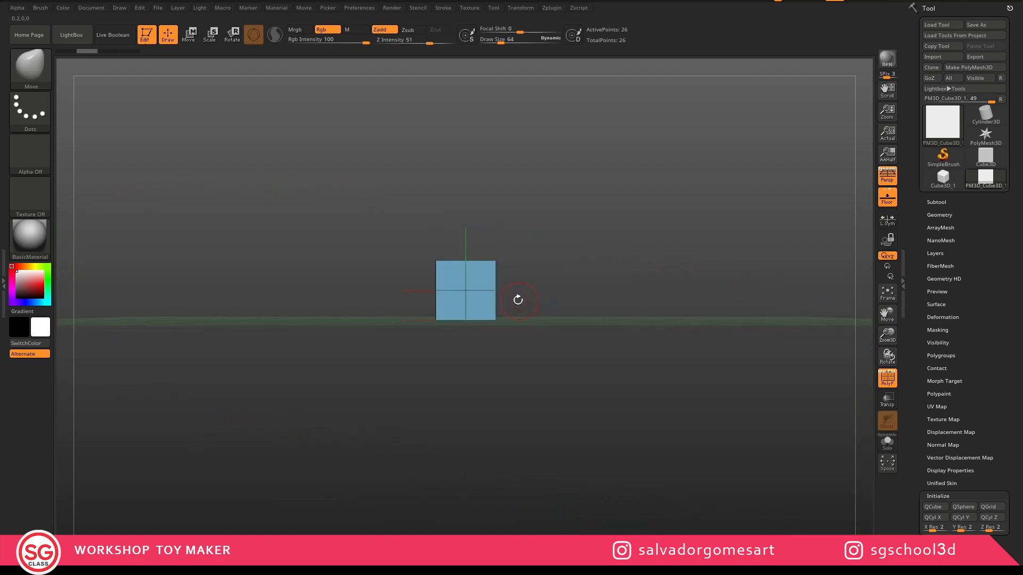
Inspect the cube's side and top faces and review the active symmetry settings
{"action": "right_click_drag", "start_coordinate": [504, 264], "coordinate": [477, 273]}
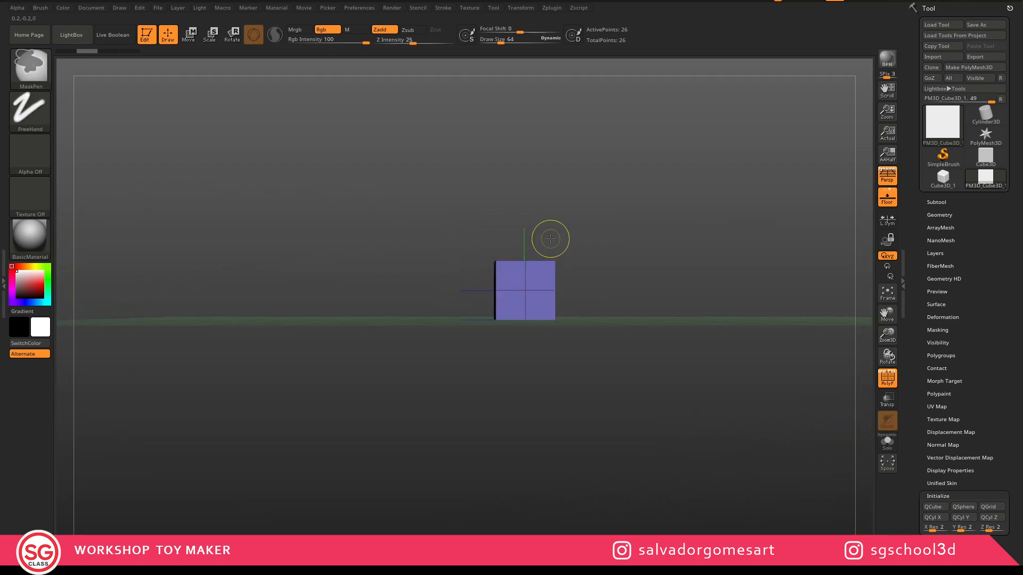
{"action": "right_click_drag", "start_coordinate": [550, 235], "coordinate": [578, 265]}
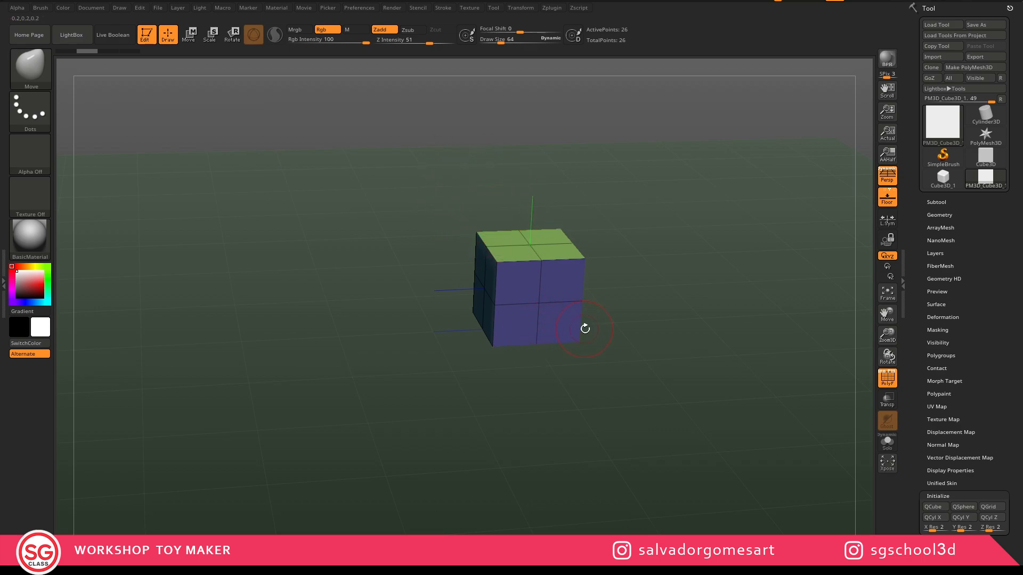
{"action": "right_click_drag", "start_coordinate": [590, 324], "coordinate": [562, 294], "text": "ctrl"}
{"action": "mouse_move", "coordinate": [551, 259]}
{"action": "right_mouse_down", "text": "alt"}
{"action": "mouse_move", "coordinate": [531, 287]}
{"action": "mouse_move", "coordinate": [516, 265]}
{"action": "right_mouse_up", "text": "alt"}
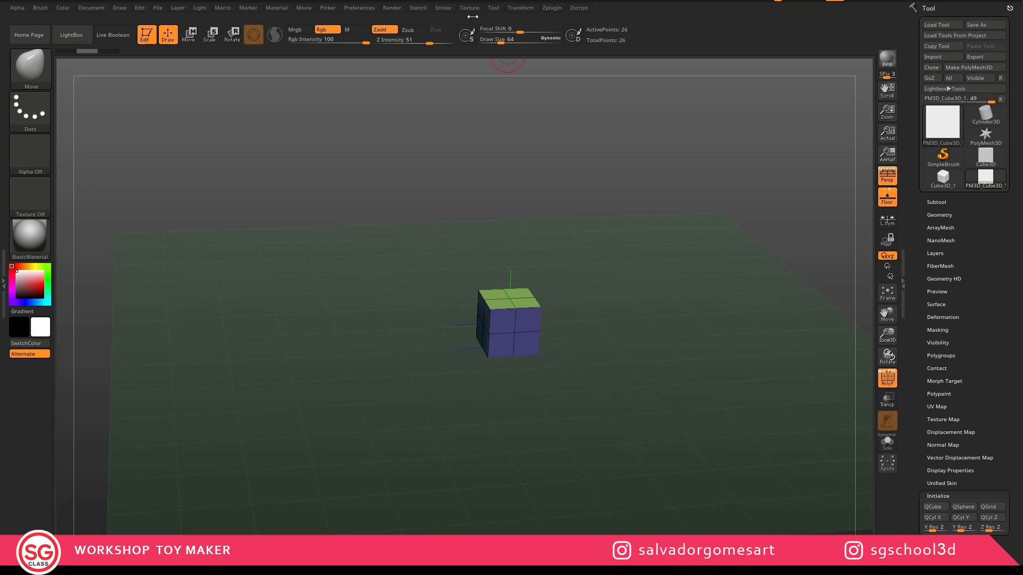
{"action": "left_click", "coordinate": [520, 8]}
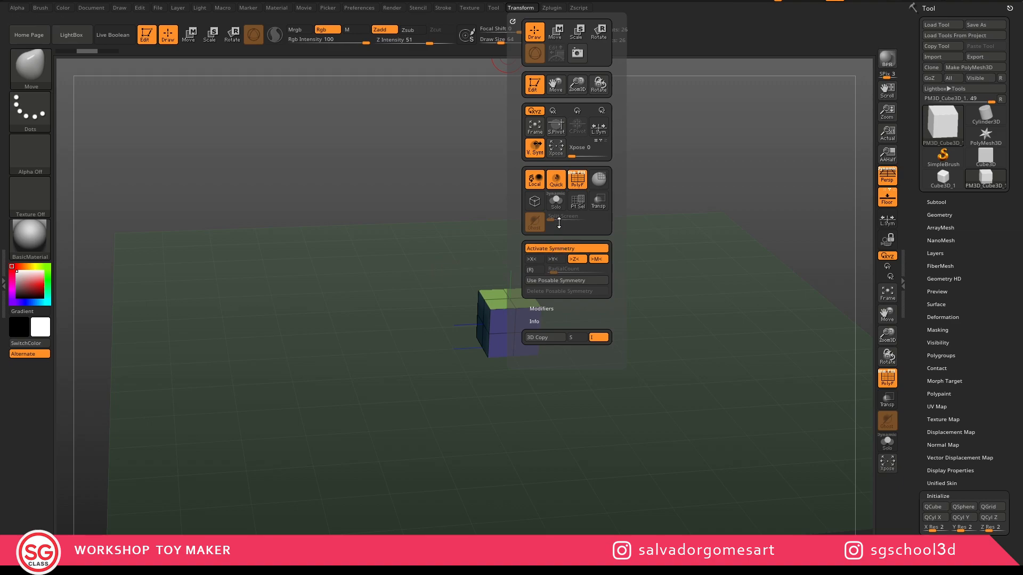
{"action": "left_click", "coordinate": [524, 8]}
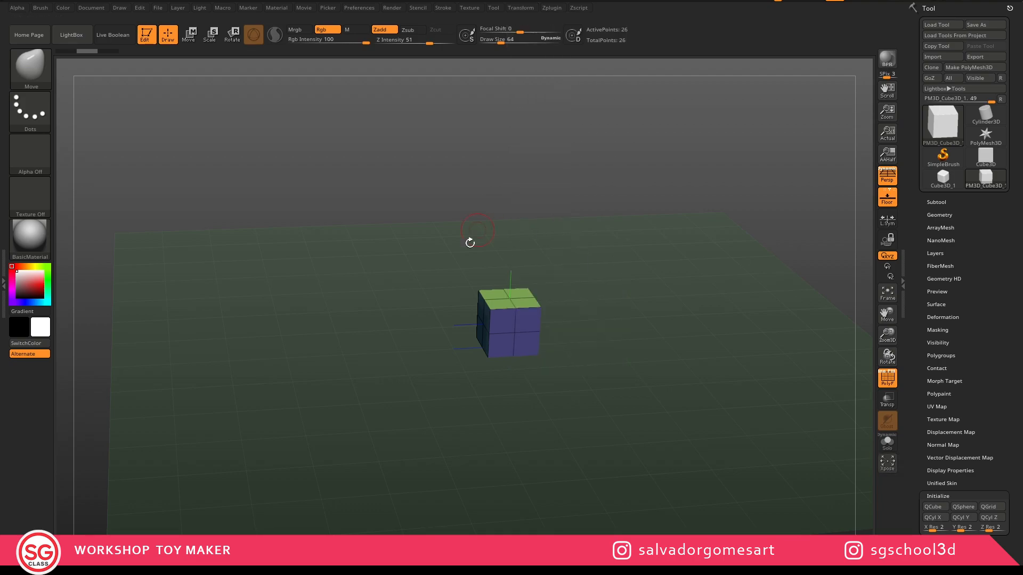
Examine how the cube sits relative to the floor grid and axis lines from front, side and angled views
{"action": "right_click_drag", "start_coordinate": [516, 332], "coordinate": [483, 247], "text": "shift"}
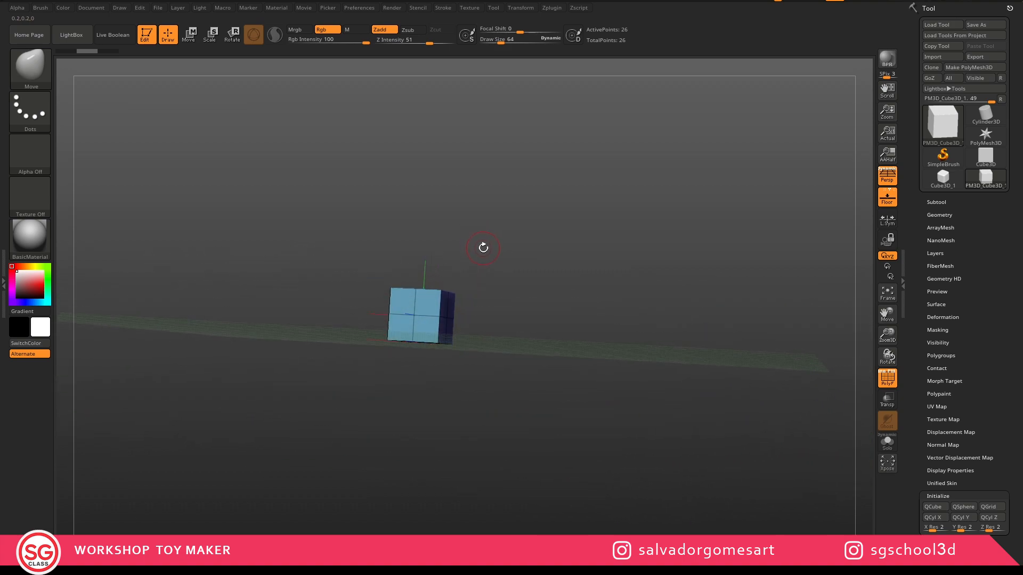
{"action": "right_click_drag", "start_coordinate": [507, 312], "coordinate": [523, 274]}
{"action": "right_click_drag", "start_coordinate": [525, 216], "coordinate": [542, 235]}
{"action": "right_click_drag", "start_coordinate": [509, 270], "coordinate": [488, 281]}
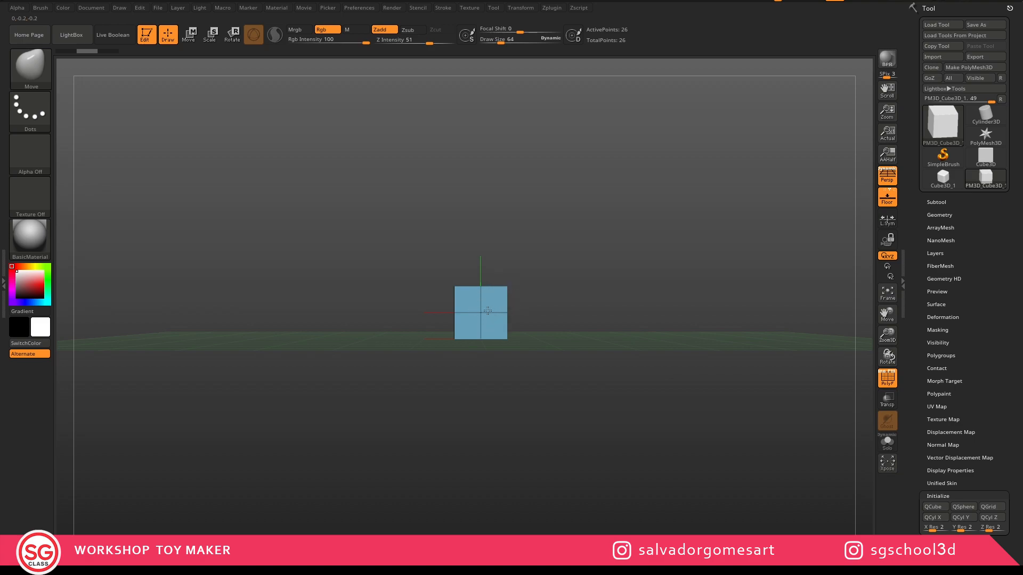
{"action": "mouse_move", "coordinate": [474, 302]}
{"action": "right_mouse_down", "text": "shift"}
{"action": "mouse_move", "coordinate": [523, 289]}
{"action": "mouse_move", "coordinate": [431, 314]}
{"action": "mouse_move", "coordinate": [496, 312]}
{"action": "mouse_move", "coordinate": [535, 345]}
{"action": "mouse_move", "coordinate": [442, 338]}
{"action": "mouse_move", "coordinate": [477, 282]}
{"action": "mouse_move", "coordinate": [462, 330]}
{"action": "mouse_move", "coordinate": [477, 393]}
{"action": "right_mouse_up", "text": "shift"}
{"action": "mouse_move", "coordinate": [508, 350]}
{"action": "right_mouse_down", "text": "ctrl"}
{"action": "mouse_move", "coordinate": [478, 298]}
{"action": "mouse_move", "coordinate": [553, 346]}
{"action": "mouse_move", "coordinate": [546, 335]}
{"action": "right_mouse_up", "text": "ctrl"}
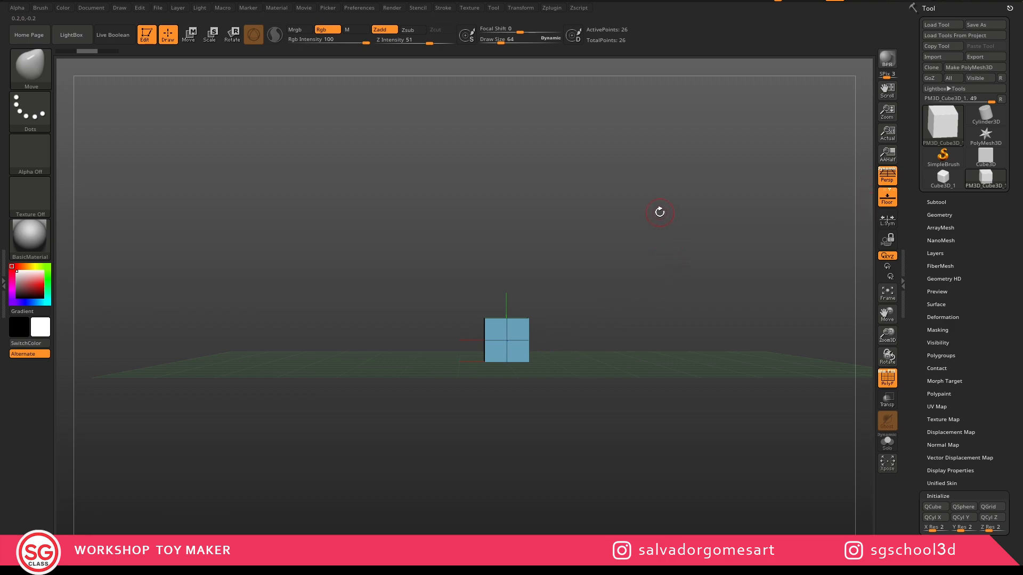
{"action": "right_click_drag", "start_coordinate": [491, 354], "coordinate": [508, 354]}
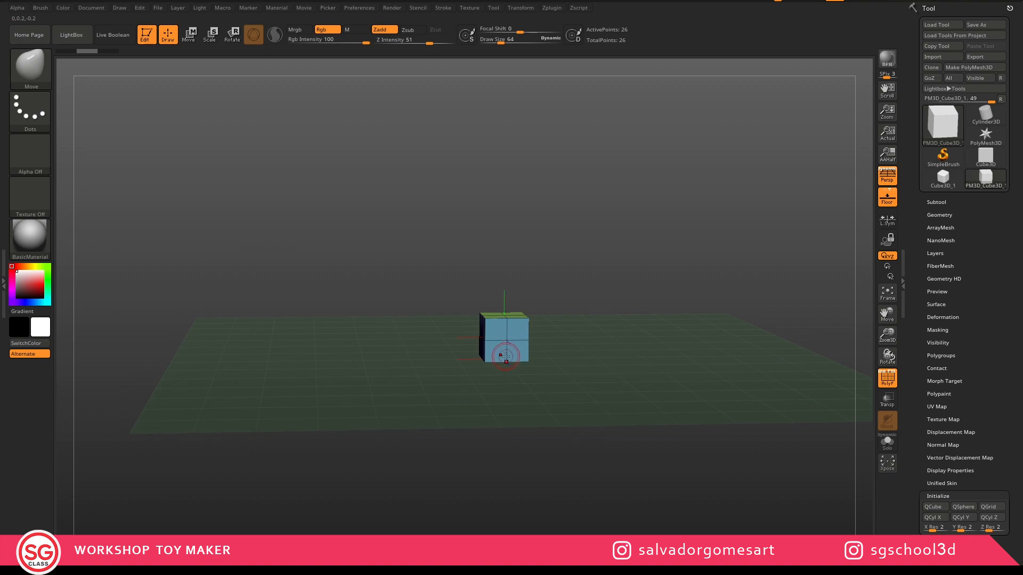
{"action": "right_click_drag", "start_coordinate": [507, 350], "coordinate": [453, 328]}
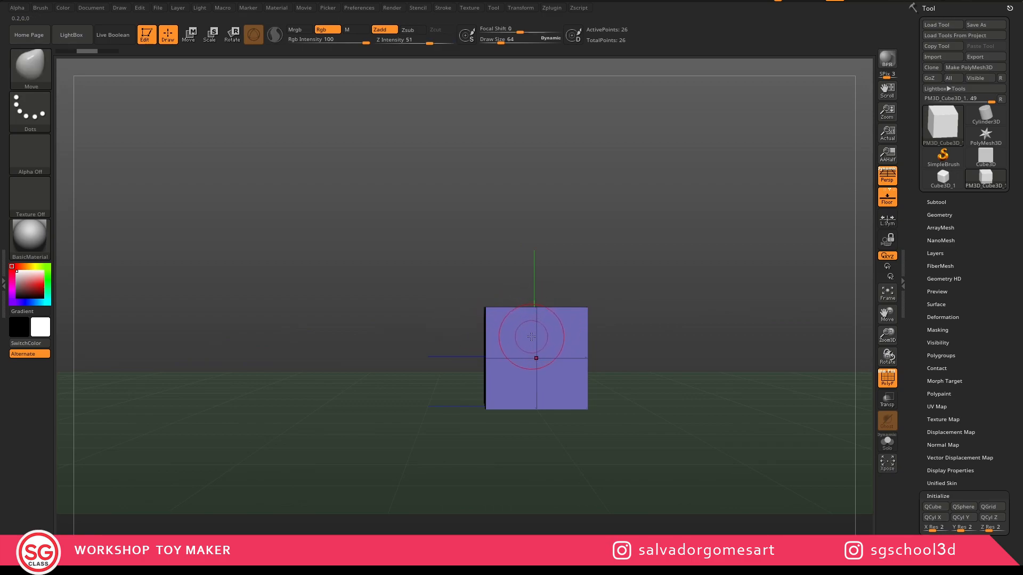
{"action": "right_click_drag", "start_coordinate": [526, 337], "coordinate": [566, 336]}
{"action": "mouse_move", "coordinate": [512, 317]}
{"action": "right_mouse_down"}
{"action": "mouse_move", "coordinate": [510, 332]}
{"action": "mouse_move", "coordinate": [508, 319]}
{"action": "right_mouse_up"}
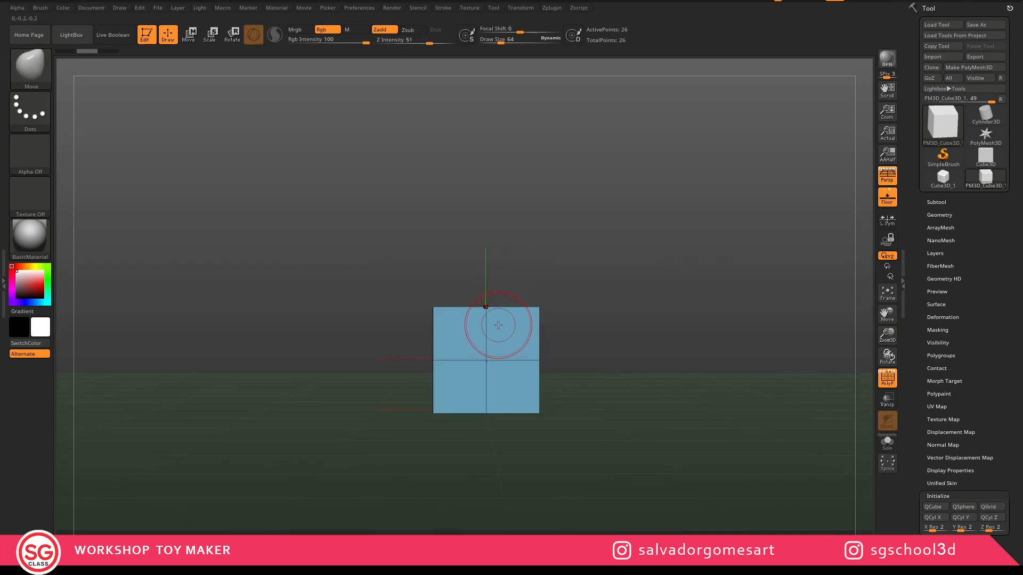
Inspect the cube in straight front and side views and position it near the canvas centre
{"action": "right_click_drag", "start_coordinate": [508, 320], "coordinate": [507, 332]}
{"action": "mouse_move", "coordinate": [555, 325]}
{"action": "right_mouse_down"}
{"action": "mouse_move", "coordinate": [550, 331]}
{"action": "mouse_move", "coordinate": [560, 327]}
{"action": "right_mouse_up"}
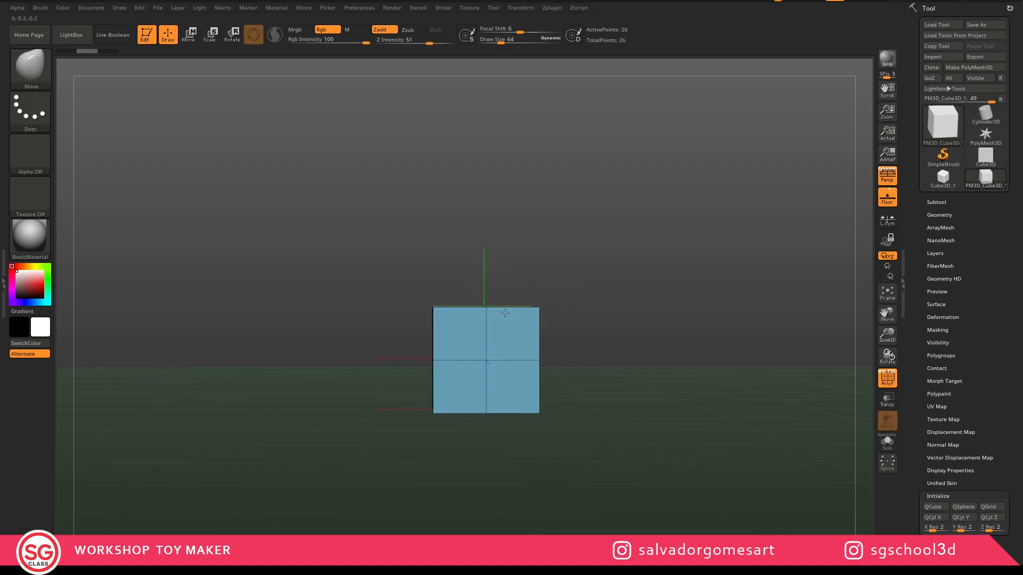
{"action": "mouse_move", "coordinate": [472, 341]}
{"action": "right_mouse_down"}
{"action": "mouse_move", "coordinate": [474, 352]}
{"action": "mouse_move", "coordinate": [477, 343]}
{"action": "right_mouse_up"}
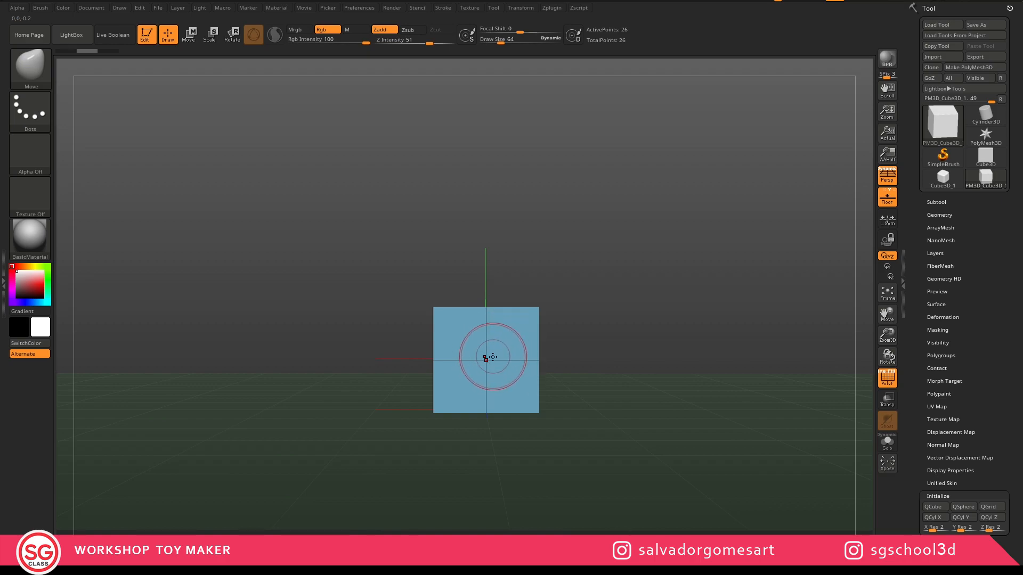
{"action": "right_click_drag", "start_coordinate": [513, 341], "coordinate": [481, 349]}
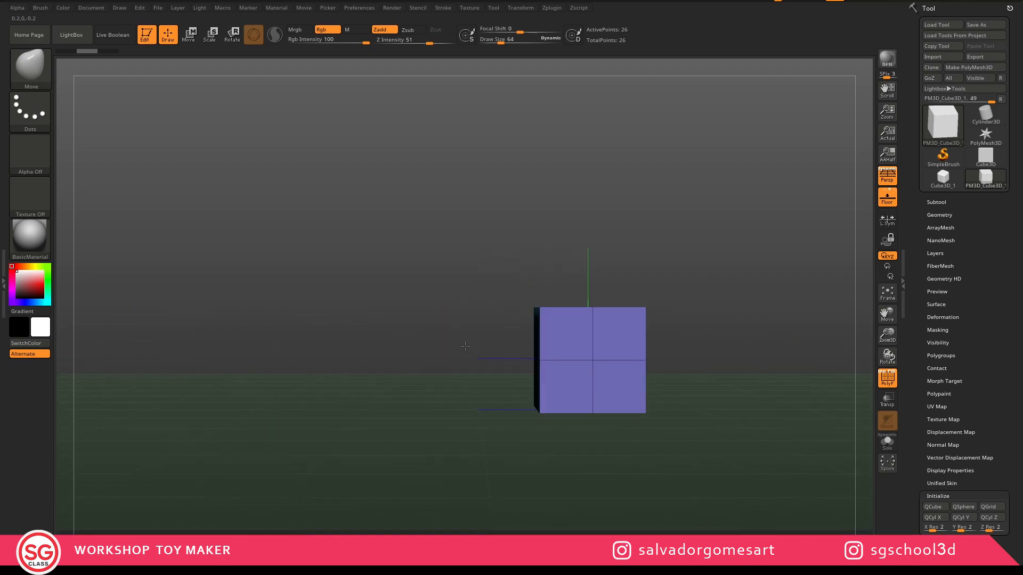
{"action": "right_click_drag", "start_coordinate": [613, 350], "coordinate": [497, 297], "text": "alt"}
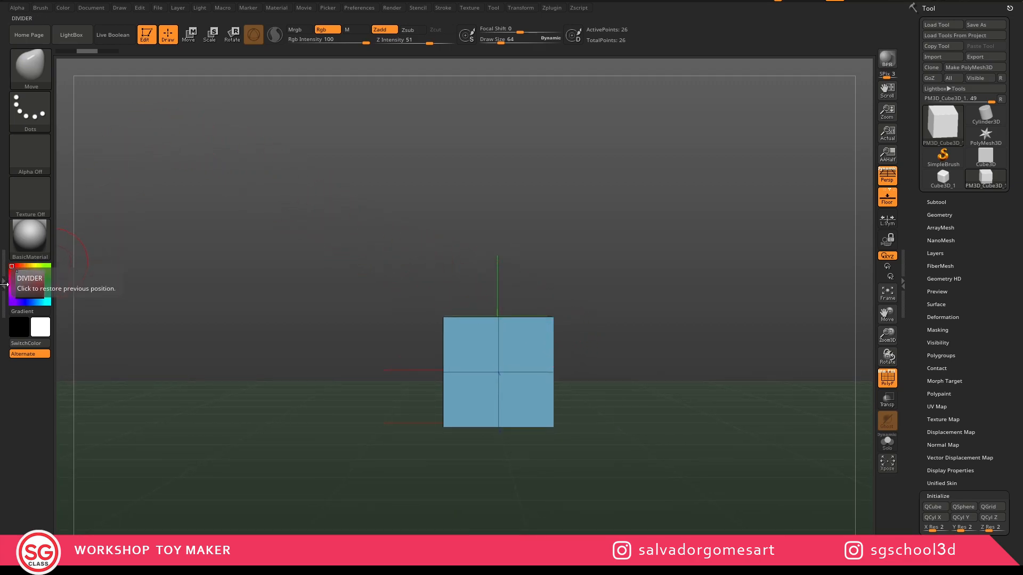
Open the collapsed side tray and remove the Brush palette from it
{"action": "left_click", "coordinate": [5, 285]}
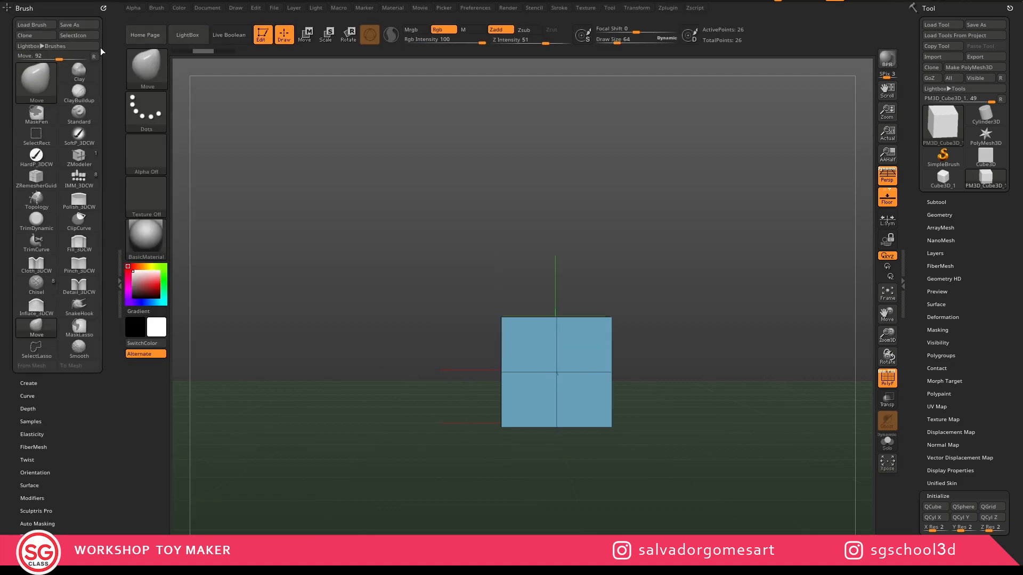
{"action": "left_click", "coordinate": [103, 9]}
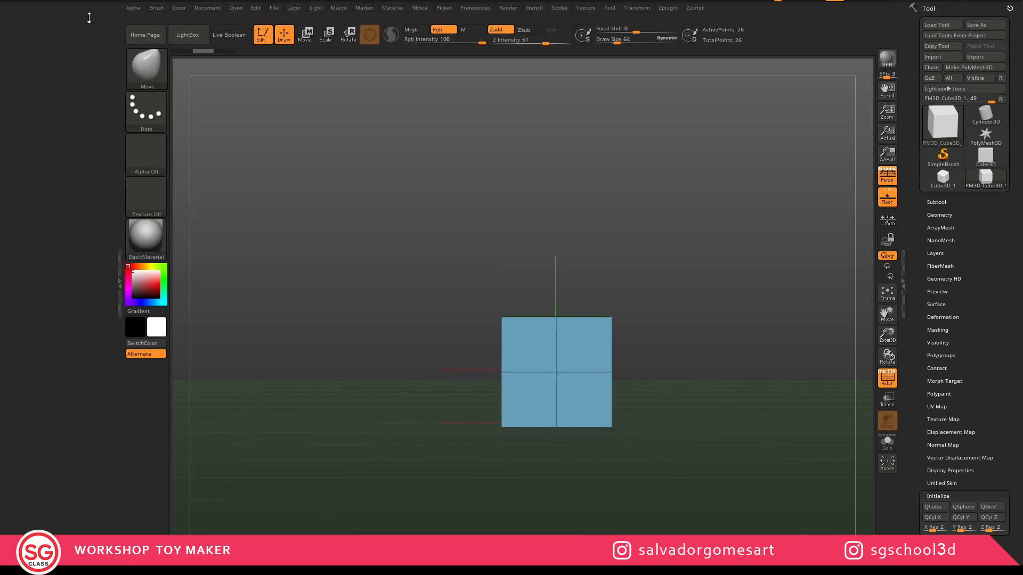
Practise docking the Brush palette in the side tray and removing it again
{"action": "left_click", "coordinate": [155, 8]}
{"action": "left_click_drag", "start_coordinate": [153, 19], "coordinate": [78, 90]}
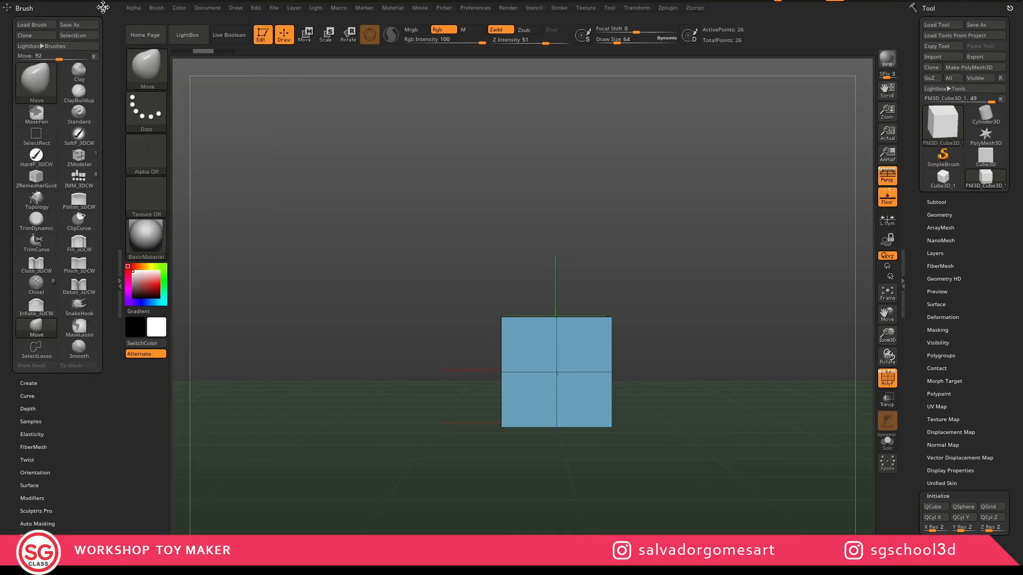
{"action": "left_click", "coordinate": [103, 7]}
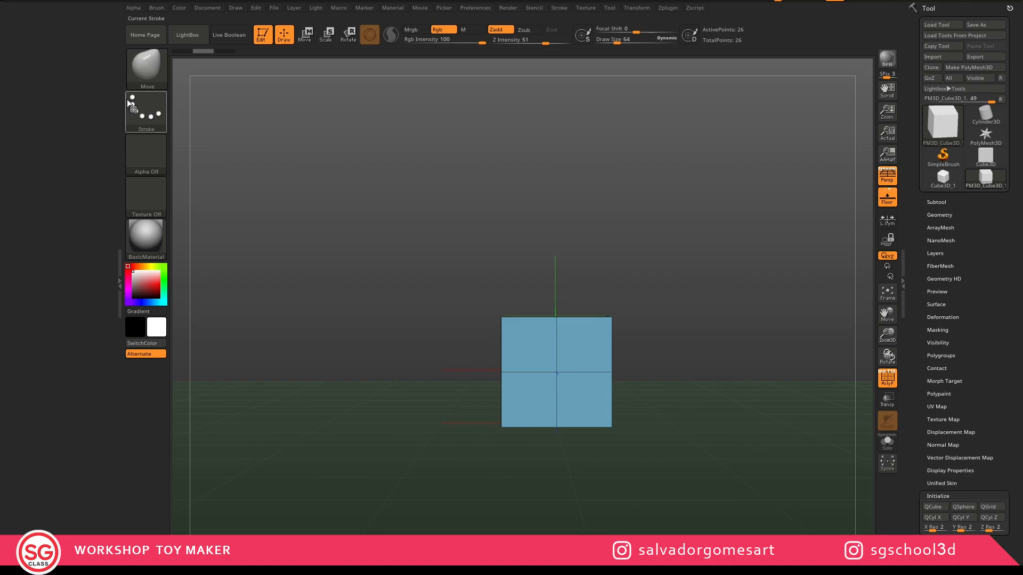
{"action": "left_click", "coordinate": [157, 8]}
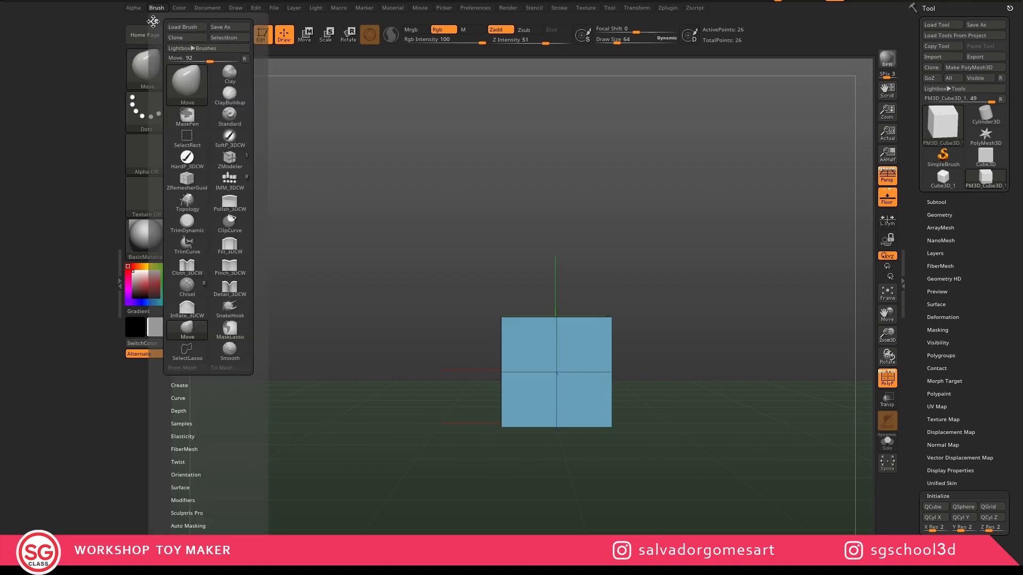
{"action": "left_click_drag", "start_coordinate": [154, 21], "coordinate": [59, 61]}
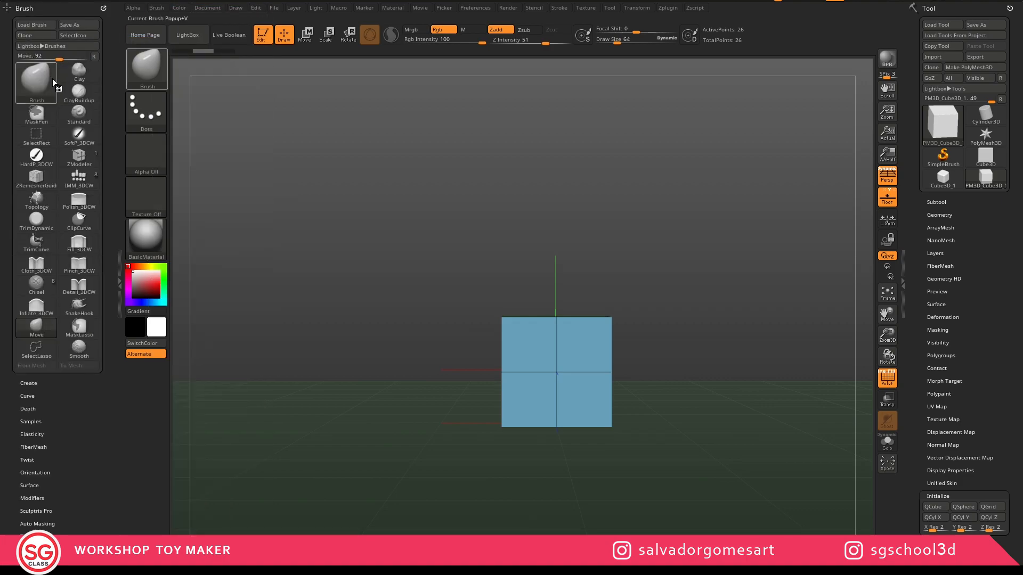
{"action": "left_click", "coordinate": [103, 8]}
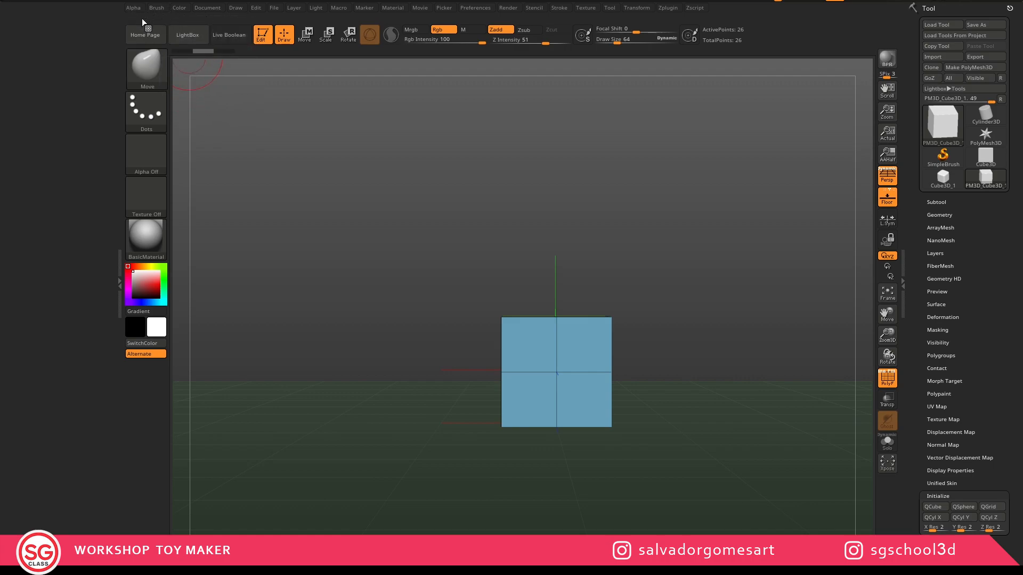
Dock the Document palette in the empty side tray and expand its ZAppLink Properties
{"action": "left_click", "coordinate": [208, 8]}
{"action": "left_click_drag", "start_coordinate": [200, 21], "coordinate": [32, 64]}
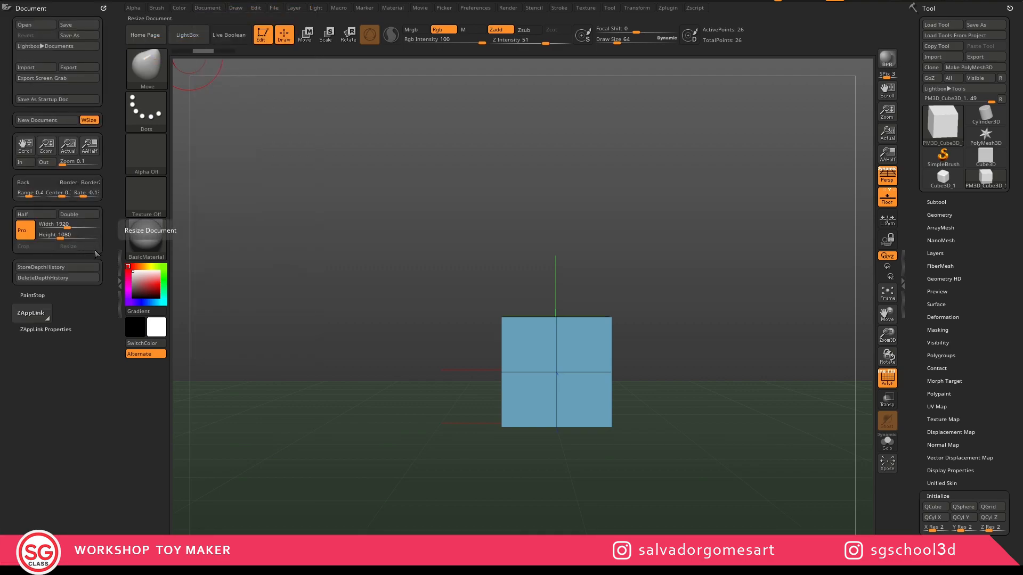
{"action": "left_click", "coordinate": [53, 329]}
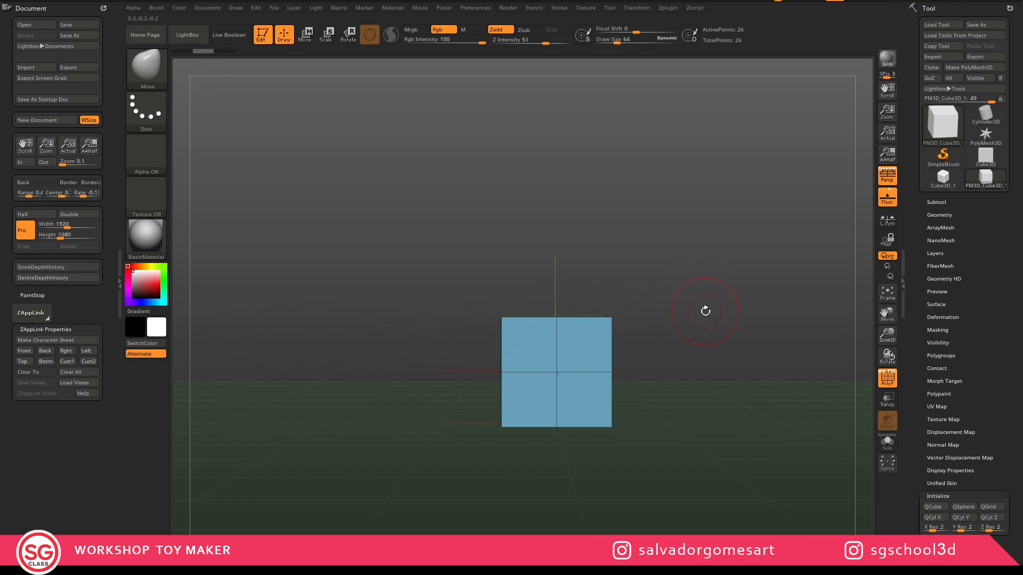
Centre the cube's front face, store it as the ZAppLink Front view, and switch between the Front and Back views
{"action": "mouse_move", "coordinate": [686, 318]}
{"action": "left_mouse_down", "text": "alt"}
{"action": "mouse_move", "coordinate": [667, 303]}
{"action": "mouse_move", "coordinate": [675, 314]}
{"action": "left_mouse_up", "text": "alt"}
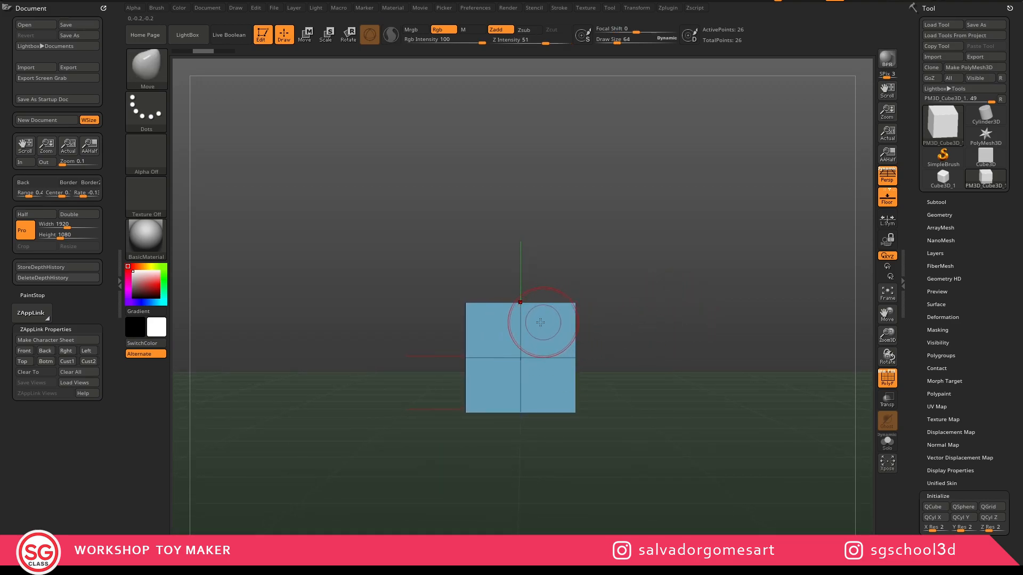
{"action": "left_click", "coordinate": [29, 349]}
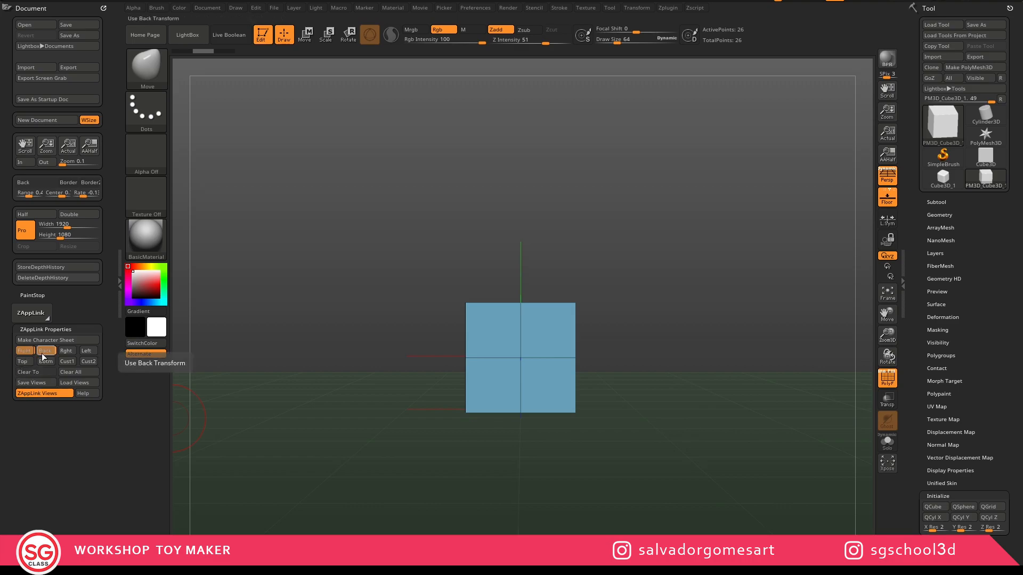
{"action": "left_click", "coordinate": [46, 350]}
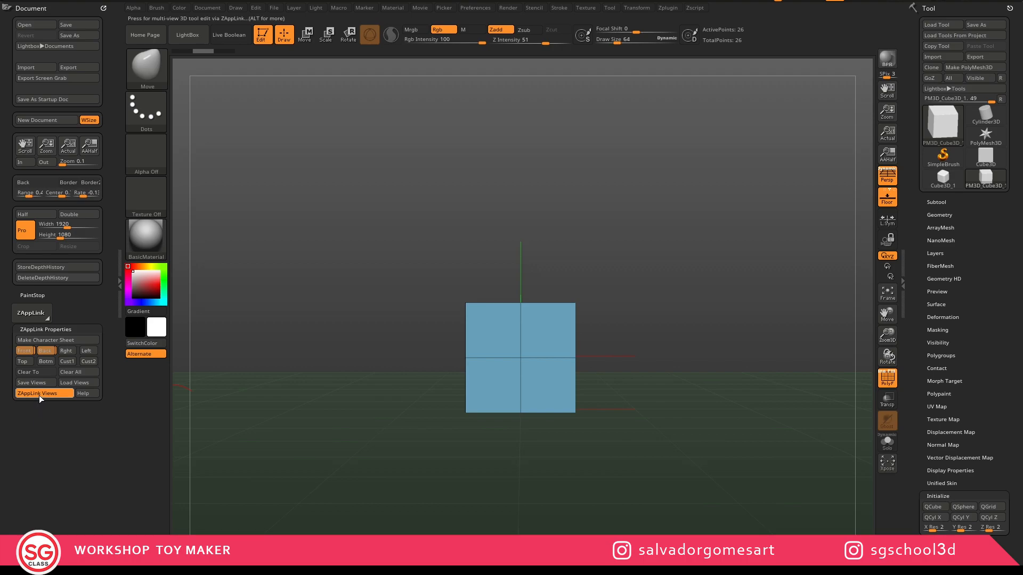
{"action": "left_click", "coordinate": [26, 351]}
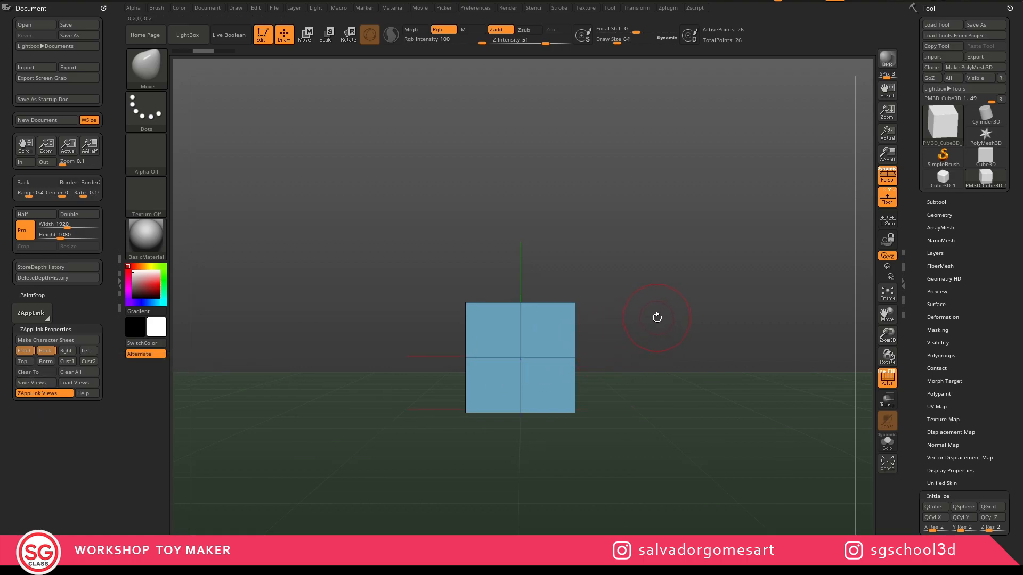
Try a brush stroke on the cube's upper corner from the front and undo it
{"action": "key", "text": "shift"}
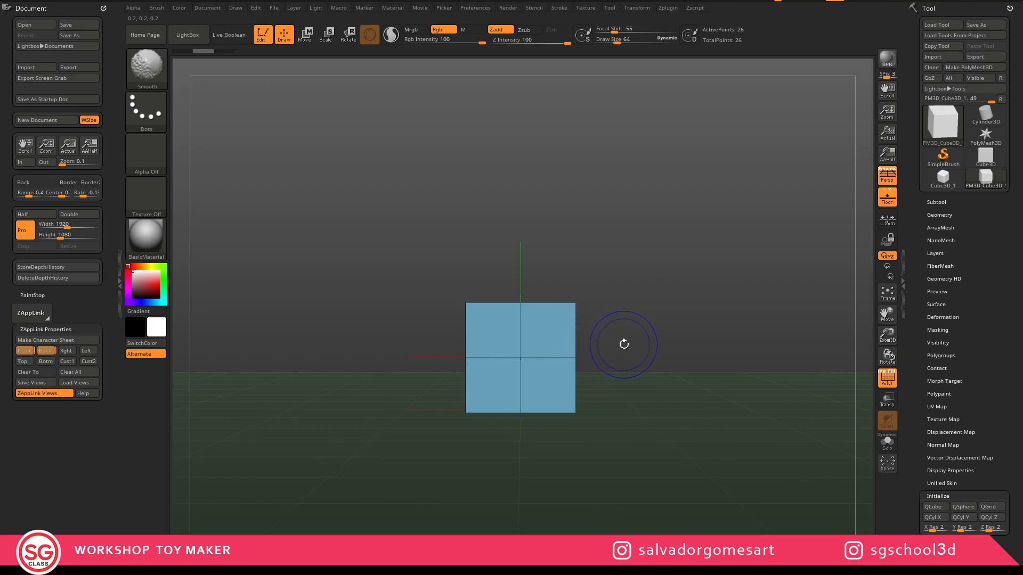
{"action": "mouse_move", "coordinate": [568, 313]}
{"action": "left_mouse_down"}
{"action": "mouse_move", "coordinate": [508, 337]}
{"action": "mouse_move", "coordinate": [551, 370]}
{"action": "mouse_move", "coordinate": [482, 349]}
{"action": "mouse_move", "coordinate": [511, 381]}
{"action": "mouse_move", "coordinate": [531, 376]}
{"action": "left_mouse_up"}
{"action": "key", "text": "ctrl+z"}
{"action": "key", "text": "ctrl+z"}
{"action": "key", "text": "ctrl+z"}
{"action": "key", "text": "ctrl+z"}
{"action": "key", "text": "ctrl+z"}
{"action": "key", "text": "ctrl+z"}
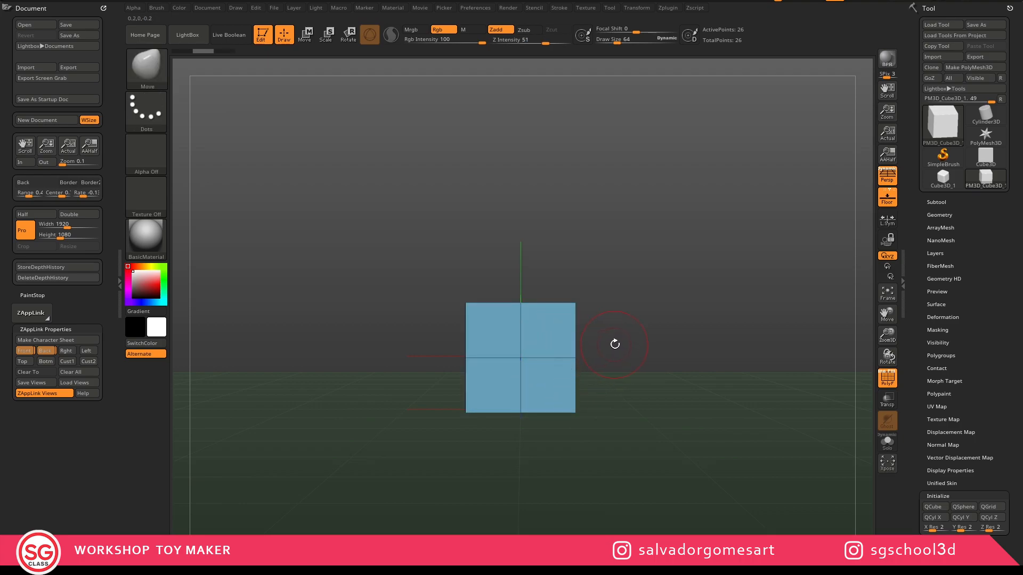
Turn the cube to a straight side view, centre it and store it as the ZAppLink Right view
{"action": "left_click_drag", "start_coordinate": [608, 319], "coordinate": [565, 328]}
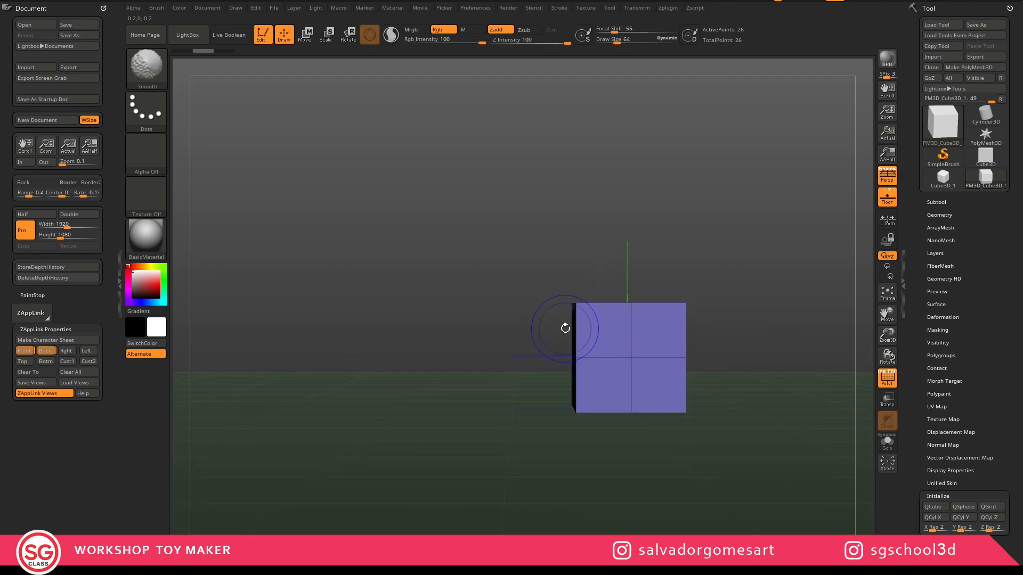
{"action": "mouse_move", "coordinate": [616, 336]}
{"action": "right_mouse_down"}
{"action": "mouse_move", "coordinate": [627, 344]}
{"action": "mouse_move", "coordinate": [602, 341]}
{"action": "right_mouse_up"}
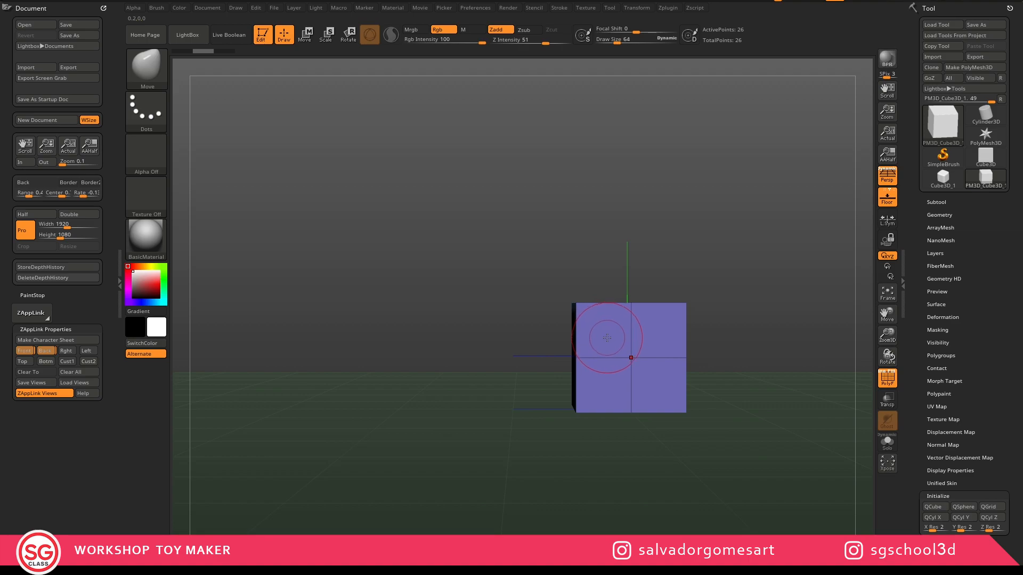
{"action": "right_click_drag", "start_coordinate": [629, 341], "coordinate": [529, 366], "text": "alt"}
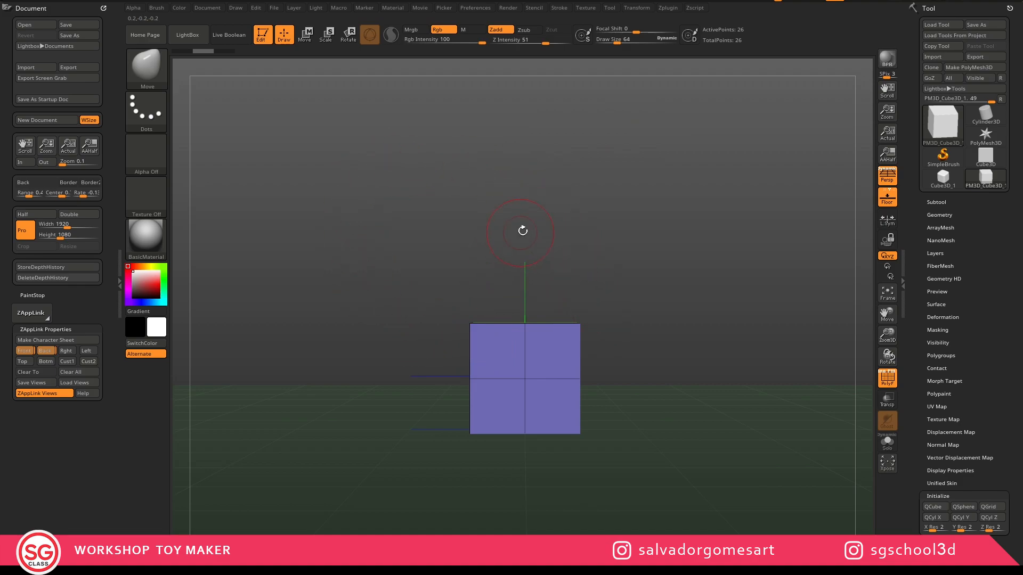
{"action": "mouse_move", "coordinate": [543, 323]}
{"action": "right_mouse_down", "text": "alt"}
{"action": "mouse_move", "coordinate": [605, 255]}
{"action": "mouse_move", "coordinate": [808, 321]}
{"action": "mouse_move", "coordinate": [541, 457]}
{"action": "mouse_move", "coordinate": [371, 312]}
{"action": "mouse_move", "coordinate": [616, 205]}
{"action": "mouse_move", "coordinate": [765, 352]}
{"action": "mouse_move", "coordinate": [586, 461]}
{"action": "mouse_move", "coordinate": [408, 352]}
{"action": "mouse_move", "coordinate": [495, 208]}
{"action": "mouse_move", "coordinate": [552, 303]}
{"action": "mouse_move", "coordinate": [546, 325]}
{"action": "mouse_move", "coordinate": [423, 428]}
{"action": "mouse_move", "coordinate": [311, 415]}
{"action": "right_mouse_up", "text": "alt"}
{"action": "mouse_move", "coordinate": [499, 381]}
{"action": "right_mouse_down", "text": "alt"}
{"action": "mouse_move", "coordinate": [455, 369]}
{"action": "mouse_move", "coordinate": [457, 361]}
{"action": "mouse_move", "coordinate": [423, 382]}
{"action": "mouse_move", "coordinate": [585, 385]}
{"action": "right_mouse_up", "text": "alt"}
{"action": "right_click_drag", "start_coordinate": [519, 373], "coordinate": [579, 354], "text": "alt"}
{"action": "mouse_move", "coordinate": [729, 355]}
{"action": "right_mouse_down", "text": "alt"}
{"action": "mouse_move", "coordinate": [535, 333]}
{"action": "mouse_move", "coordinate": [625, 234]}
{"action": "mouse_move", "coordinate": [612, 258]}
{"action": "right_mouse_up", "text": "alt"}
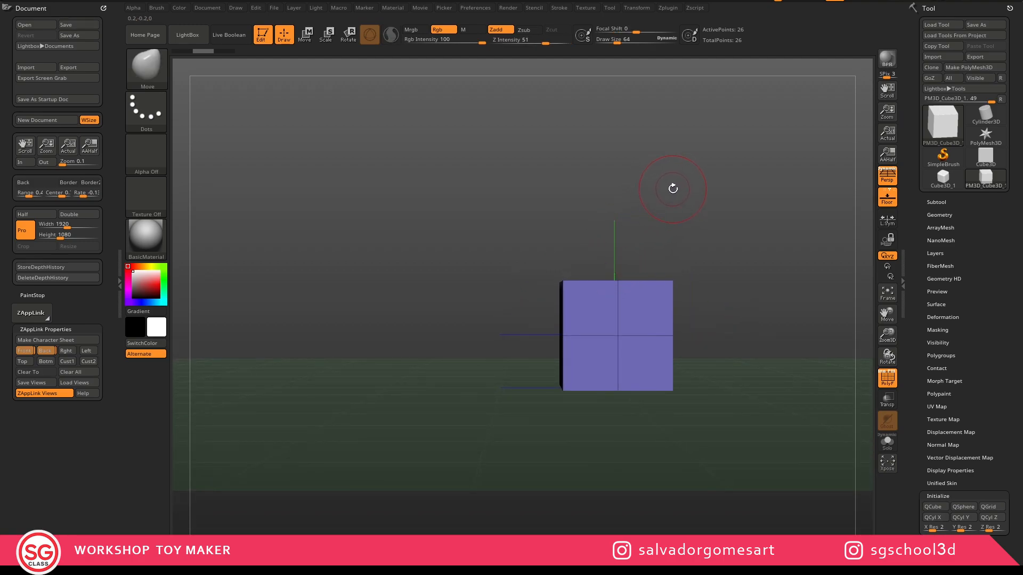
{"action": "right_click_drag", "start_coordinate": [677, 159], "coordinate": [595, 234], "text": "alt"}
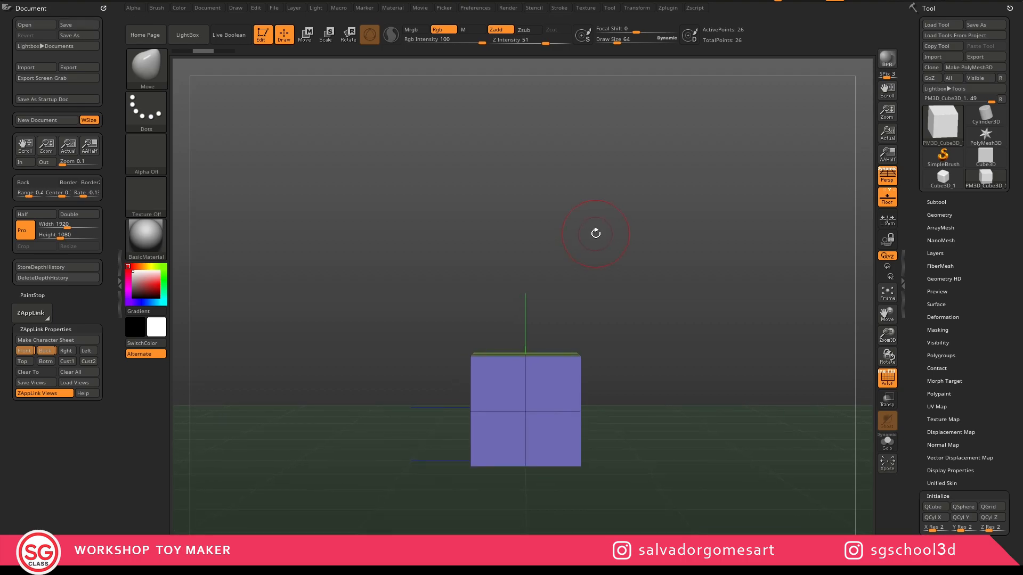
{"action": "left_click", "coordinate": [73, 353]}
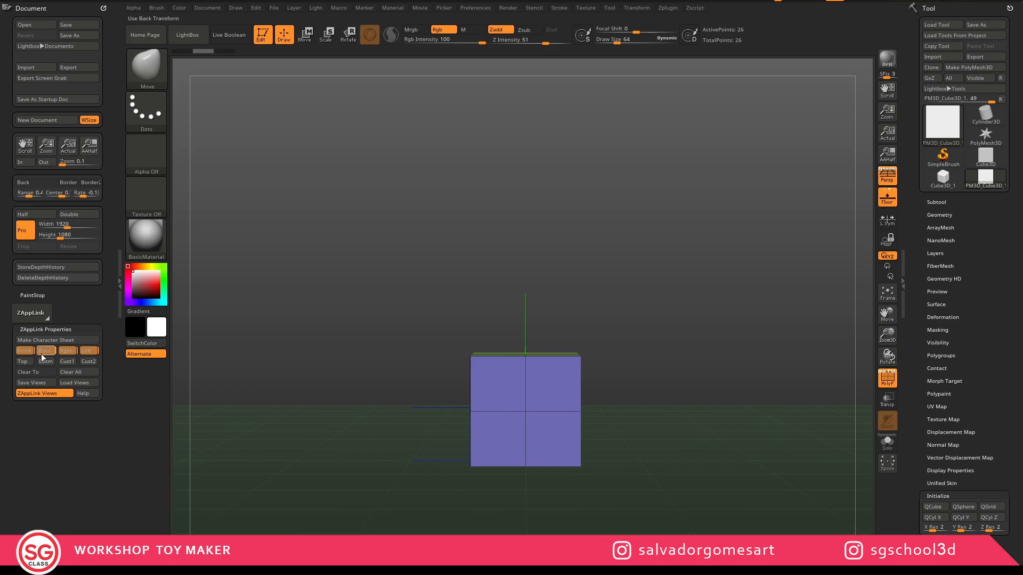
Switch among the stored ZAppLink views to compare the cube's front and side
{"action": "left_click", "coordinate": [26, 360]}
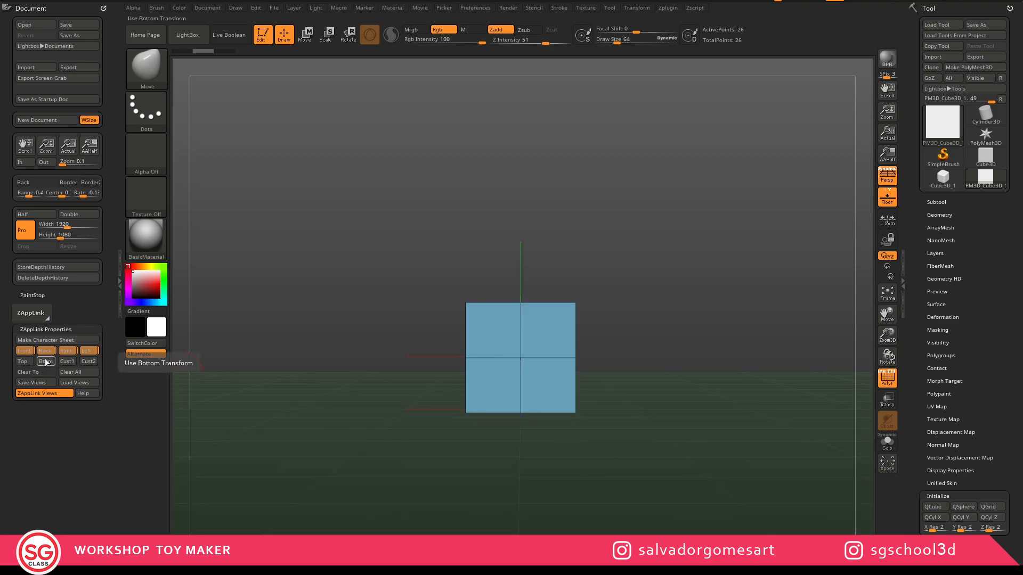
{"action": "left_click", "coordinate": [71, 353]}
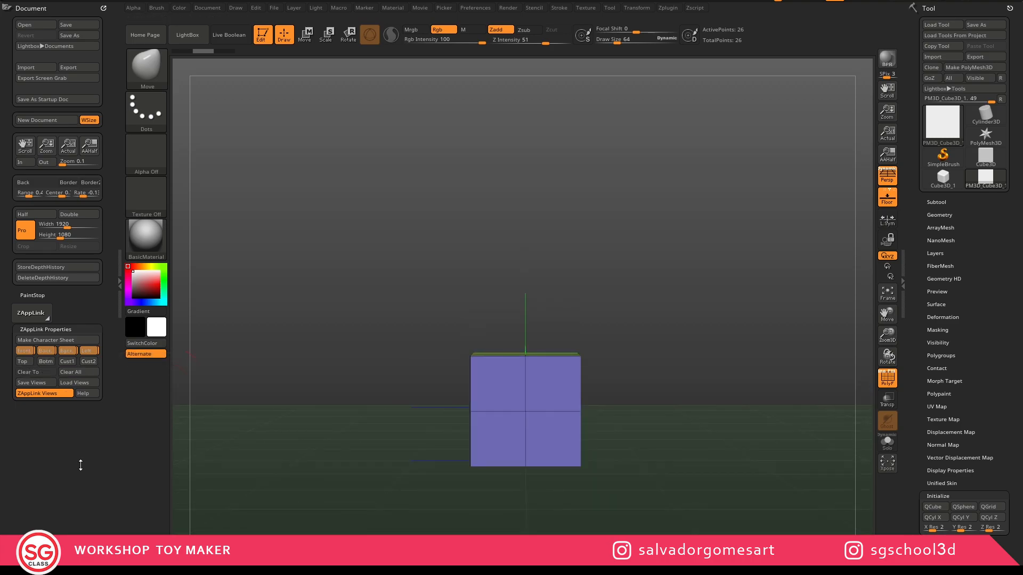
{"action": "left_click", "coordinate": [47, 352]}
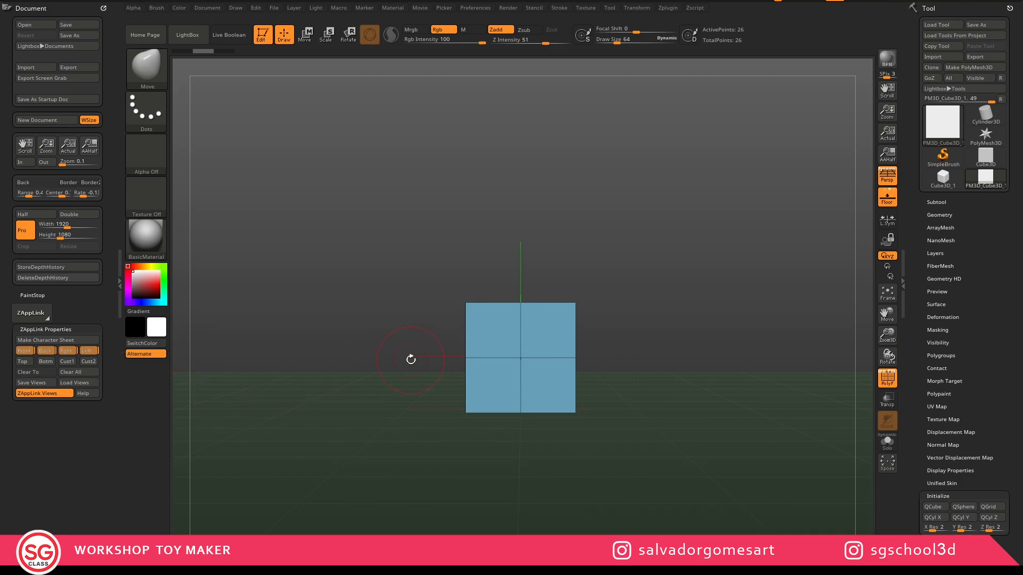
Switch the active sculpting symmetry from the Z axis to the X axis
{"action": "right_click_drag", "start_coordinate": [543, 322], "coordinate": [519, 336]}
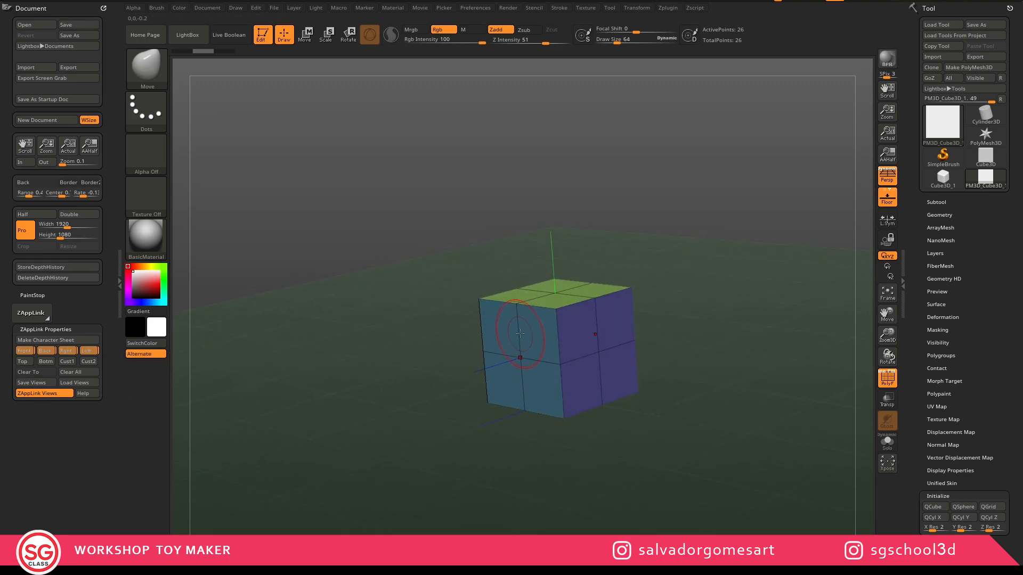
{"action": "right_click_drag", "start_coordinate": [522, 296], "coordinate": [505, 295]}
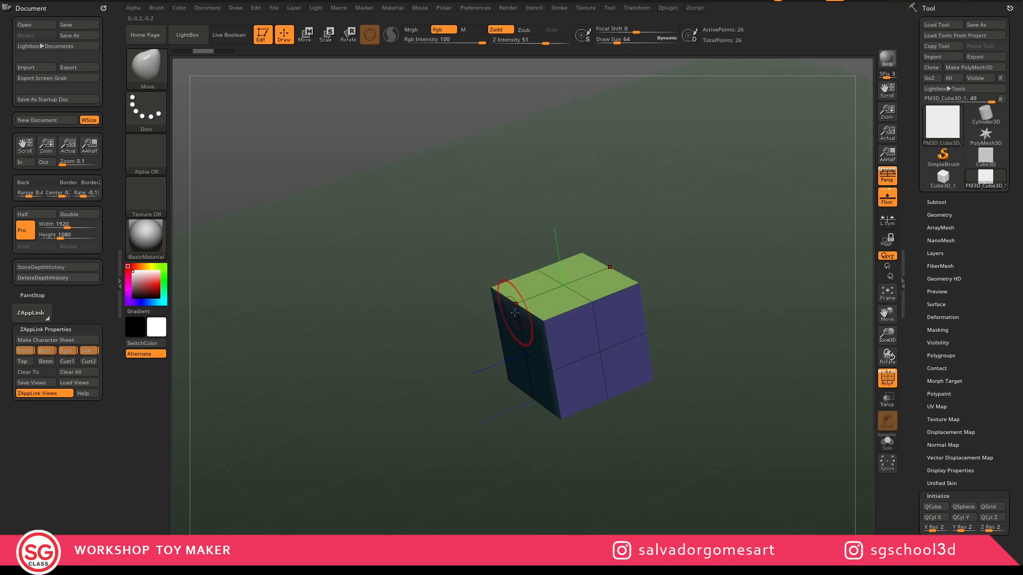
{"action": "left_click", "coordinate": [634, 10]}
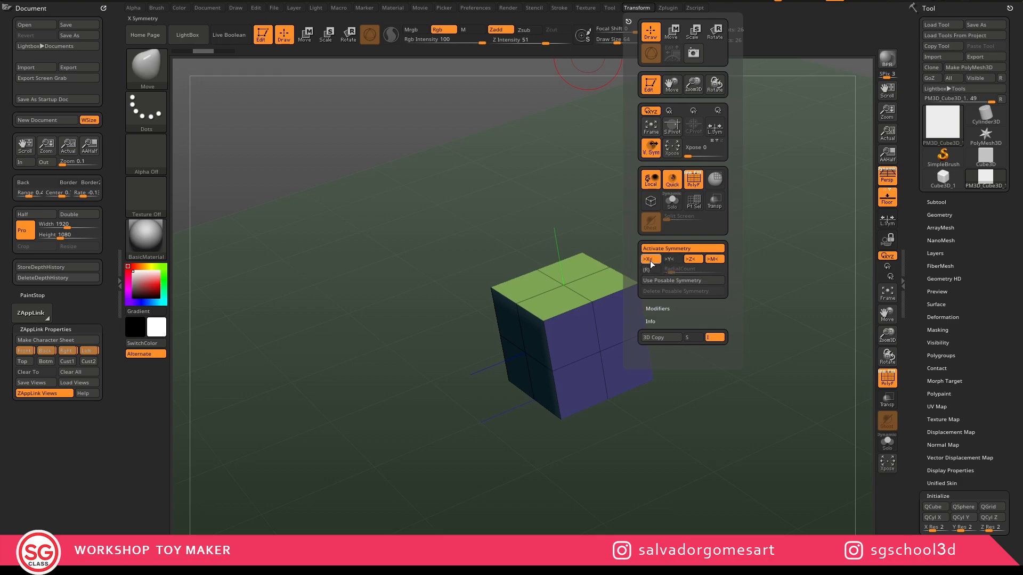
Pull the cube's upper front corners up and outward, and forward from the side, using X-mirrored Move strokes
{"action": "right_click_drag", "start_coordinate": [479, 292], "coordinate": [533, 275]}
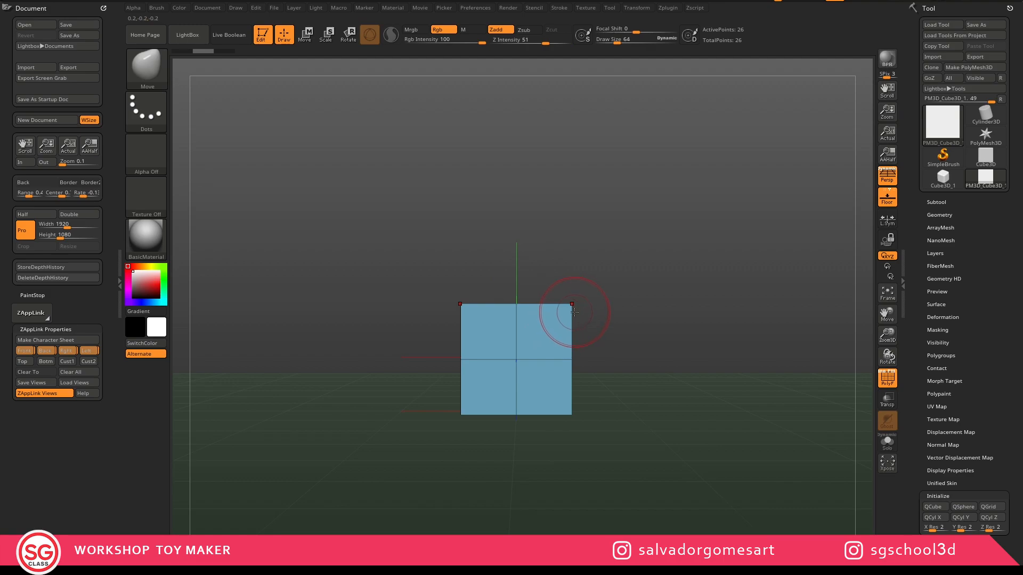
{"action": "mouse_move", "coordinate": [570, 307]}
{"action": "left_mouse_down"}
{"action": "mouse_move", "coordinate": [621, 274]}
{"action": "mouse_move", "coordinate": [630, 249]}
{"action": "left_mouse_up"}
{"action": "right_click_drag", "start_coordinate": [552, 274], "coordinate": [505, 308]}
{"action": "mouse_move", "coordinate": [508, 306]}
{"action": "left_mouse_down"}
{"action": "mouse_move", "coordinate": [446, 295]}
{"action": "mouse_move", "coordinate": [432, 278]}
{"action": "mouse_move", "coordinate": [432, 288]}
{"action": "left_mouse_up"}
{"action": "mouse_move", "coordinate": [436, 309]}
{"action": "right_mouse_down"}
{"action": "mouse_move", "coordinate": [445, 312]}
{"action": "mouse_move", "coordinate": [450, 292]}
{"action": "right_mouse_up"}
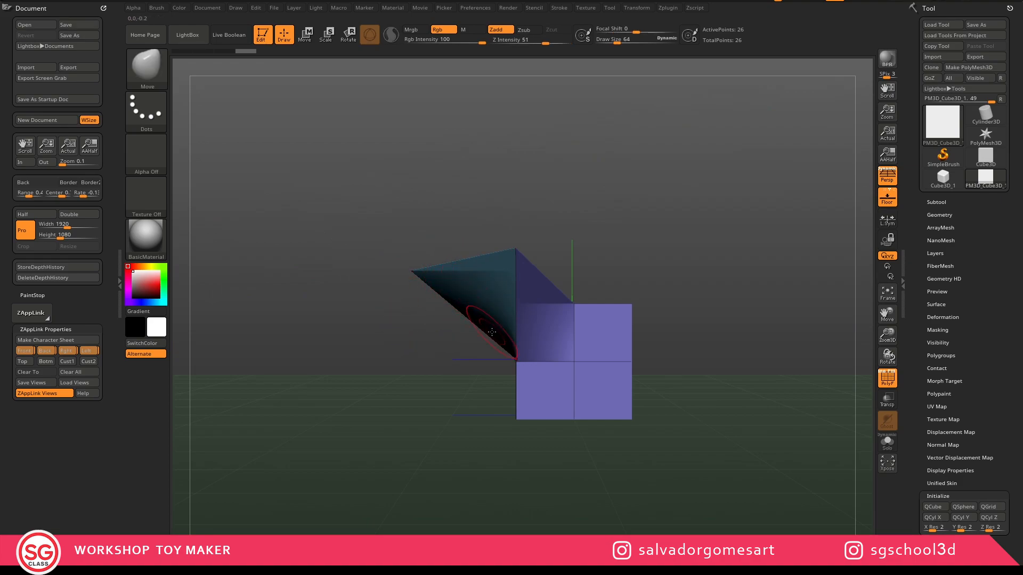
Check the reshaped mesh from the stored ZAppLink Front and Right views
{"action": "left_click", "coordinate": [27, 359]}
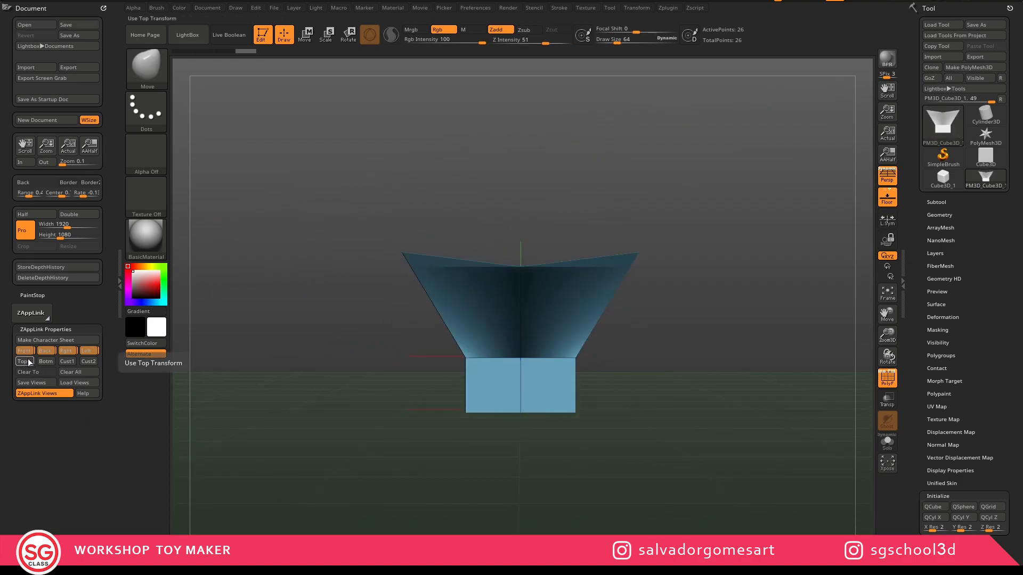
{"action": "left_click", "coordinate": [66, 351]}
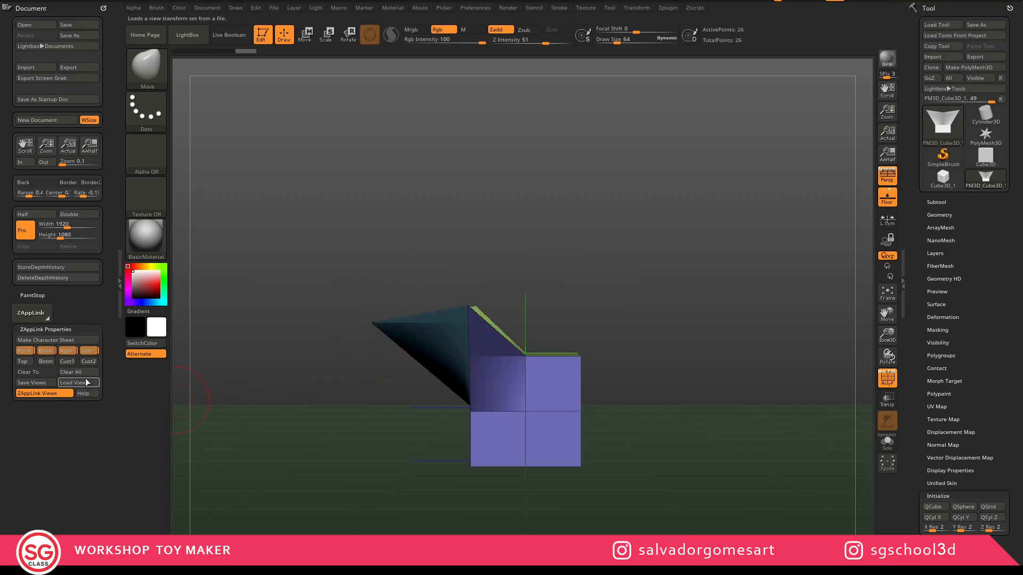
Check the reshaped mesh from the stored ZAppLink Left and Back views and from the side
{"action": "left_click", "coordinate": [87, 350]}
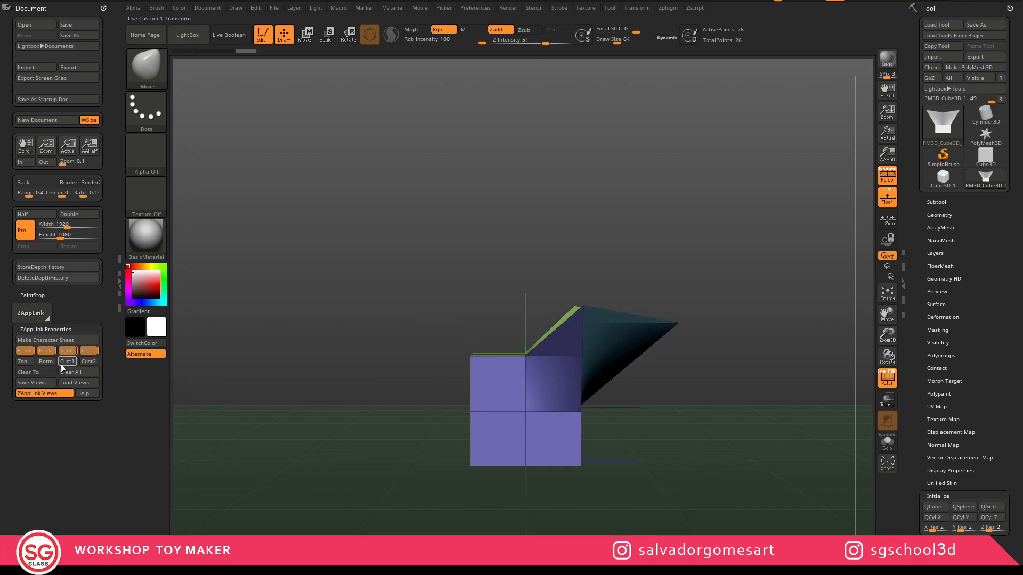
{"action": "left_click", "coordinate": [47, 351]}
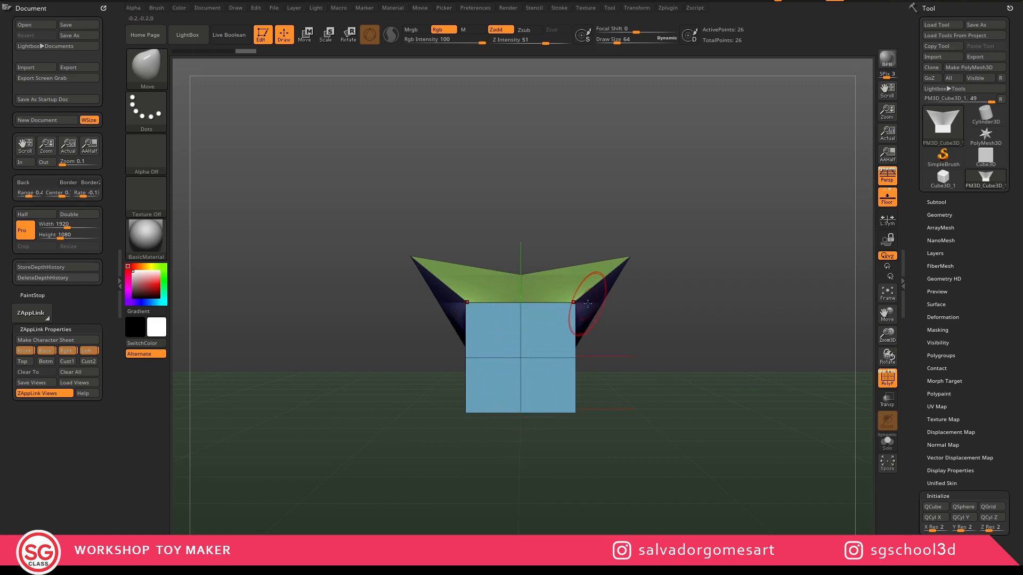
{"action": "mouse_move", "coordinate": [557, 315]}
{"action": "right_mouse_down"}
{"action": "mouse_move", "coordinate": [599, 331]}
{"action": "mouse_move", "coordinate": [588, 334]}
{"action": "mouse_move", "coordinate": [546, 295]}
{"action": "right_mouse_up"}
{"action": "mouse_move", "coordinate": [583, 340]}
{"action": "right_mouse_down"}
{"action": "mouse_move", "coordinate": [574, 362]}
{"action": "mouse_move", "coordinate": [567, 350]}
{"action": "right_mouse_up"}
{"action": "key", "text": "ctrl"}
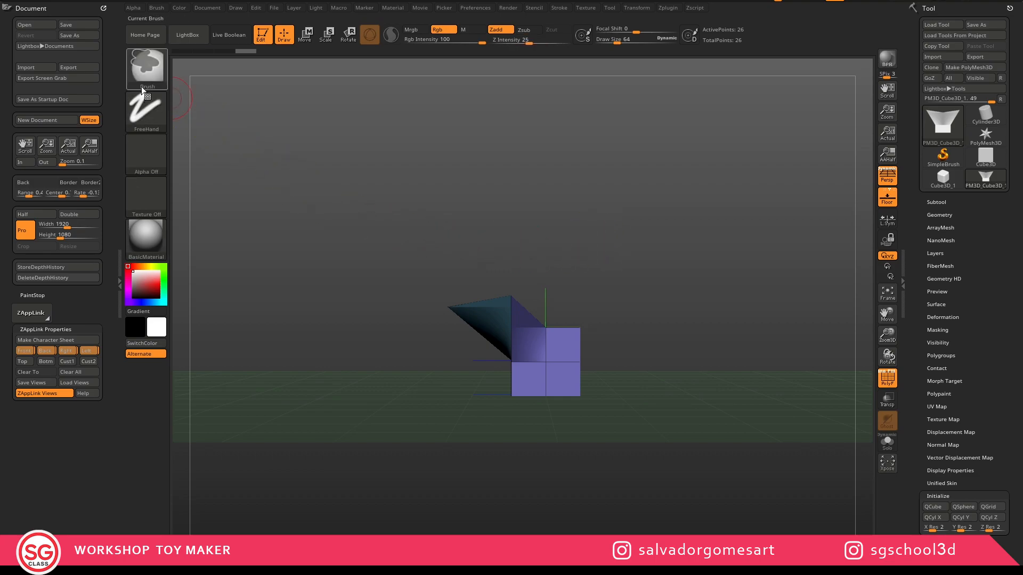
Collapse the tray holding the docked Document palette to enlarge the canvas
{"action": "left_click", "coordinate": [118, 281]}
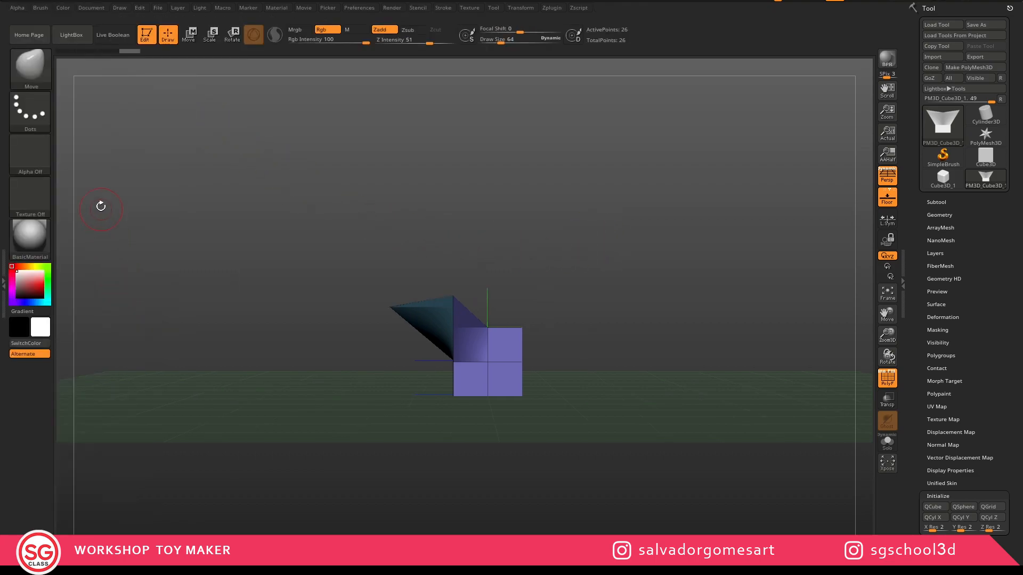
{"action": "left_click", "coordinate": [5, 285]}
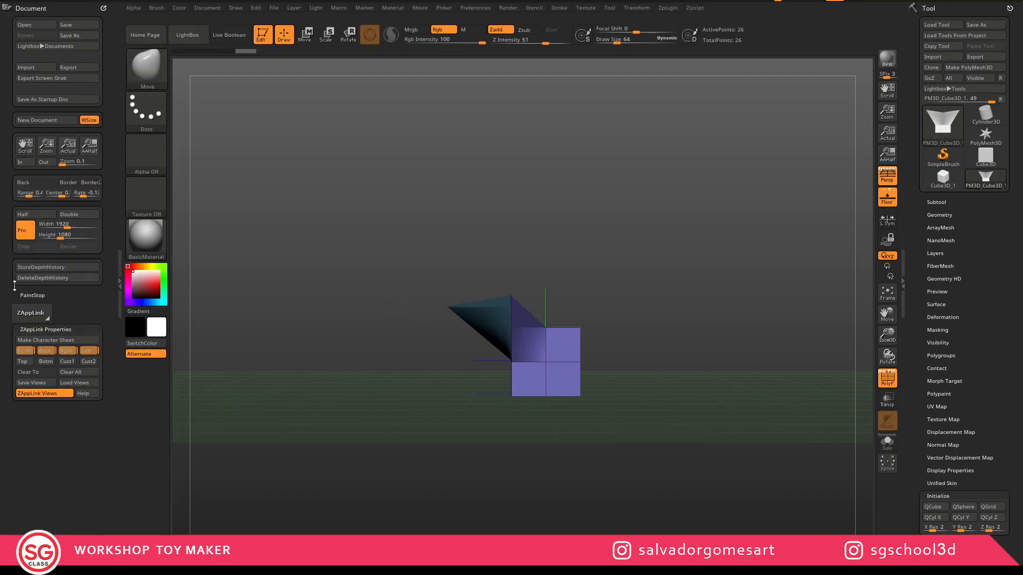
{"action": "left_click", "coordinate": [118, 285]}
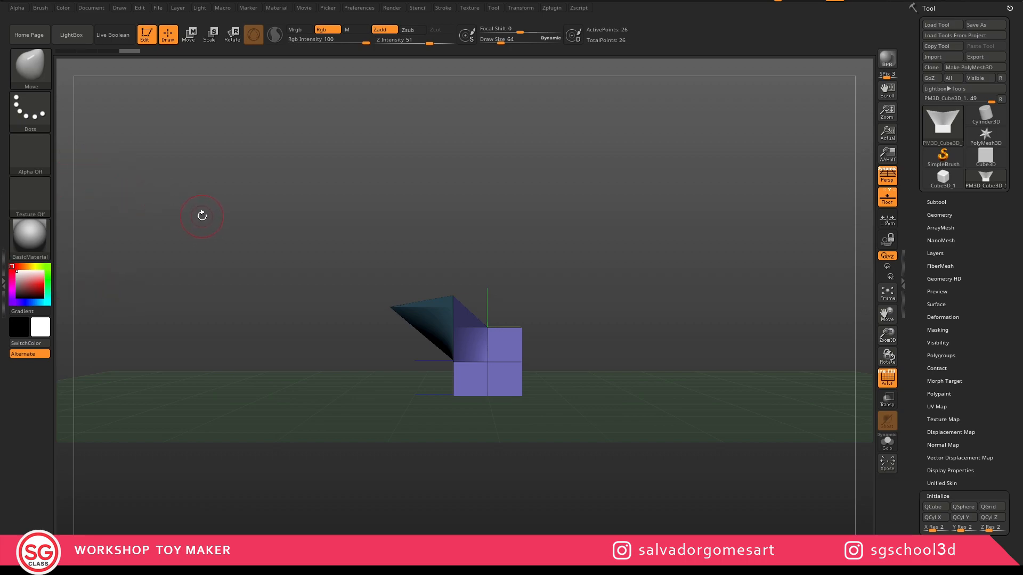
Turn off the polyframe display, then try a MaskPen stroke on the cube's side and clear the mask
{"action": "key", "text": "ctrl"}
{"action": "mouse_move", "coordinate": [27, 68]}
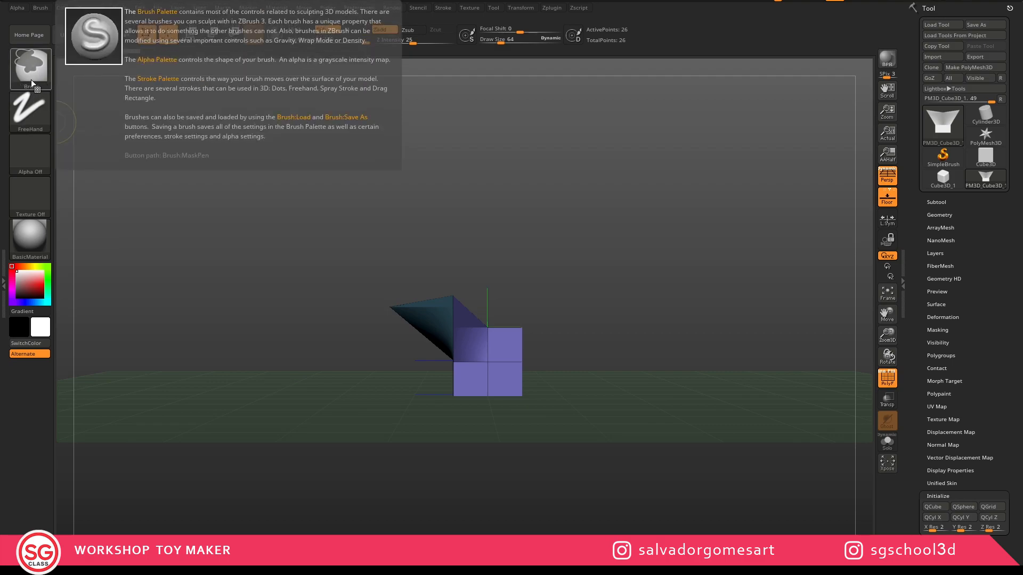
{"action": "mouse_move", "coordinate": [34, 116]}
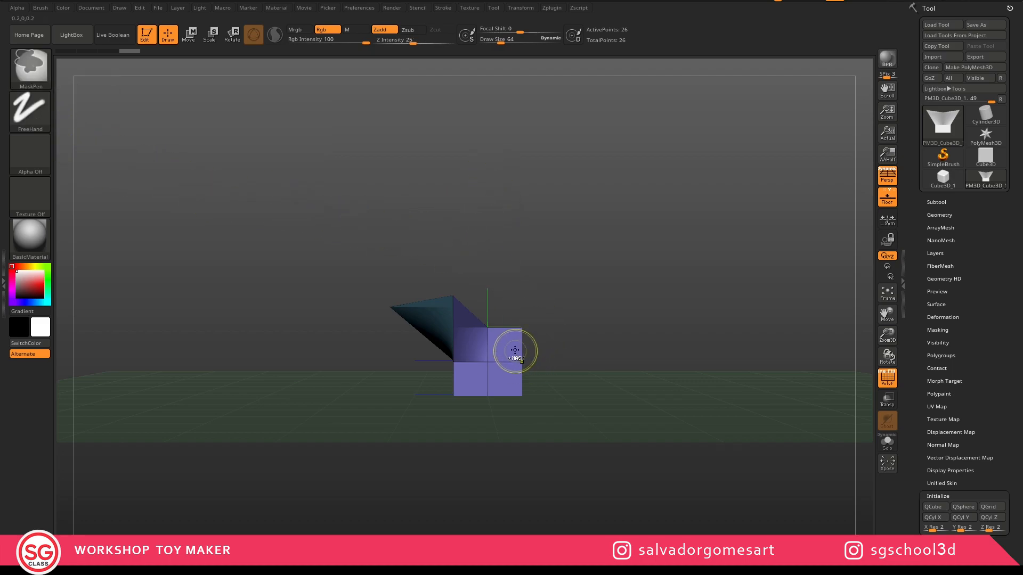
{"action": "left_click", "coordinate": [888, 388]}
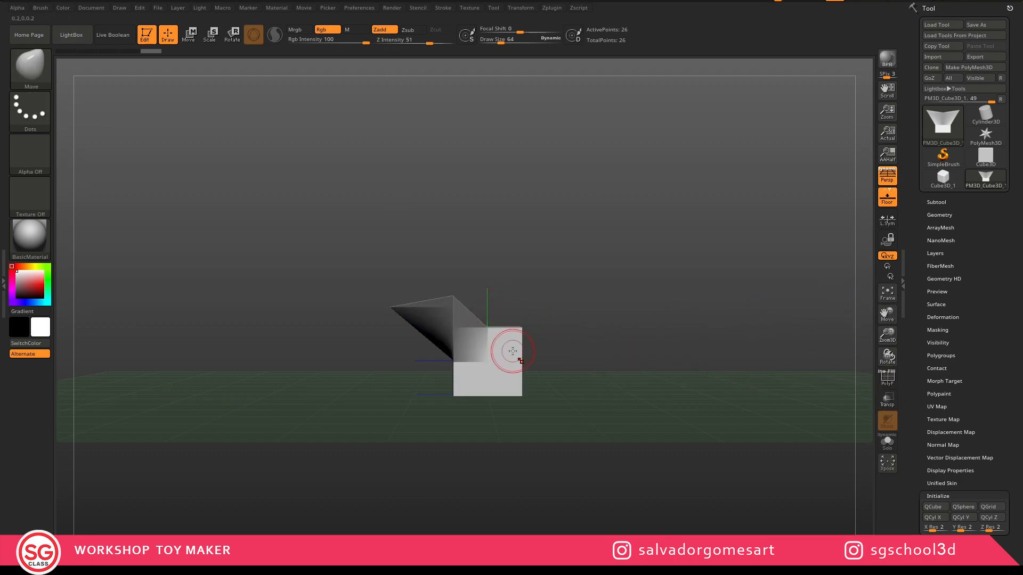
{"action": "left_click_drag", "start_coordinate": [487, 354], "coordinate": [519, 363], "text": "ctrl"}
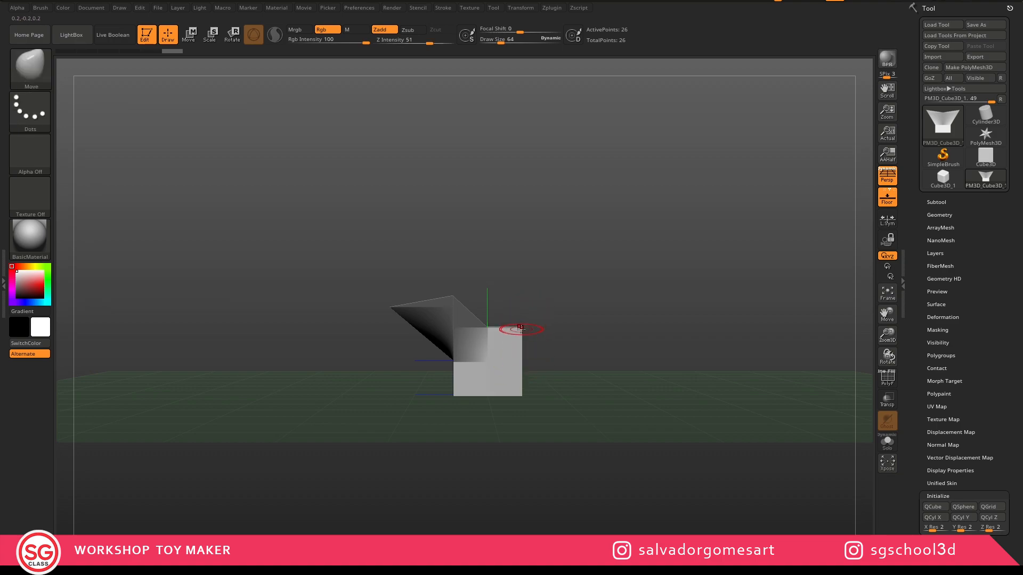
{"action": "left_click_drag", "start_coordinate": [537, 294], "coordinate": [560, 330], "text": "ctrl"}
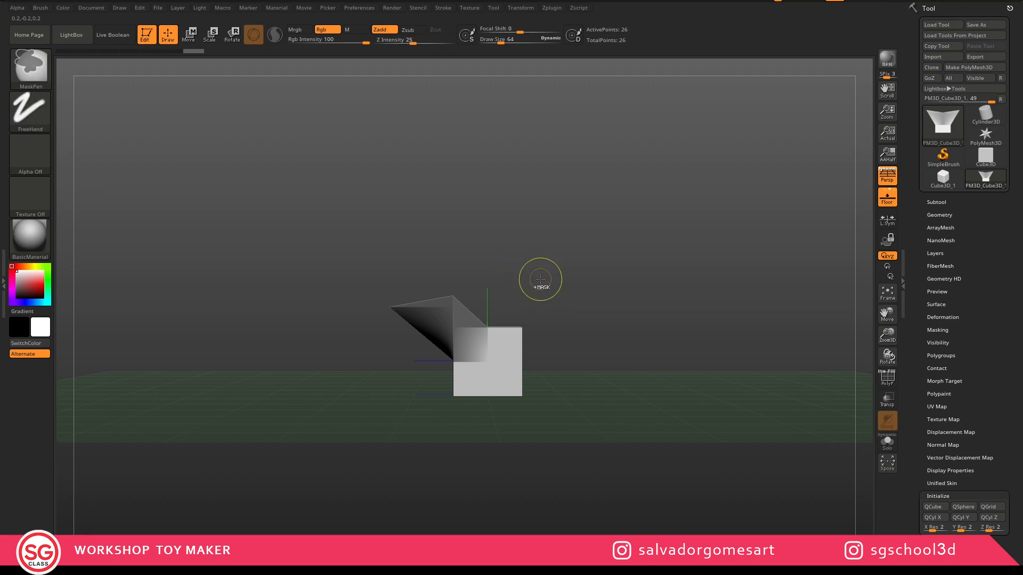
Examine the reshaped mesh up close, from a distance, from the front and from the opposite side
{"action": "mouse_move", "coordinate": [548, 259]}
{"action": "right_mouse_down", "text": "ctrl"}
{"action": "mouse_move", "coordinate": [586, 339]}
{"action": "mouse_move", "coordinate": [561, 205]}
{"action": "mouse_move", "coordinate": [591, 352]}
{"action": "mouse_move", "coordinate": [592, 269]}
{"action": "mouse_move", "coordinate": [594, 363]}
{"action": "mouse_move", "coordinate": [595, 305]}
{"action": "right_mouse_up", "text": "ctrl"}
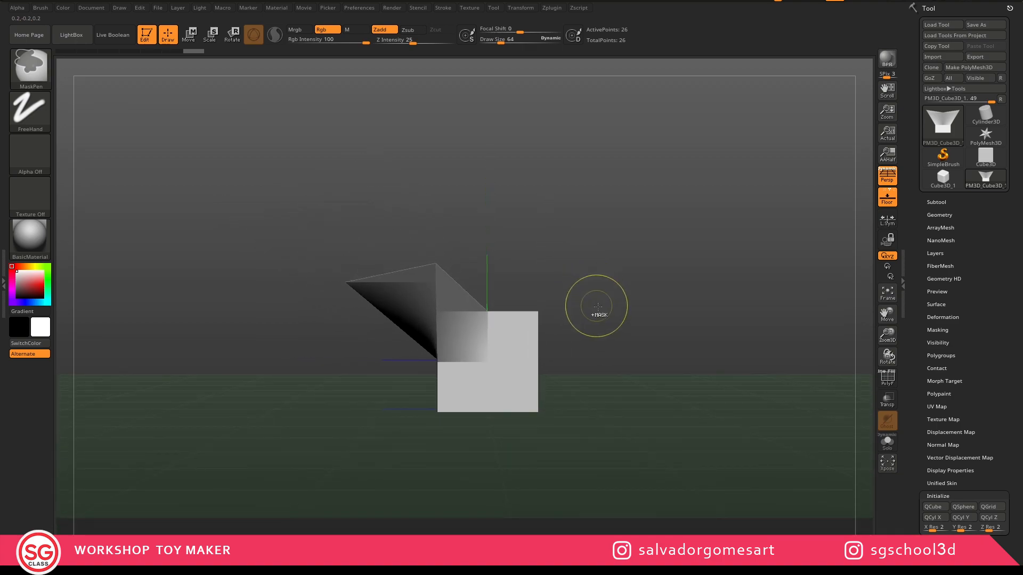
{"action": "right_click_drag", "start_coordinate": [790, 337], "coordinate": [817, 326], "text": "ctrl"}
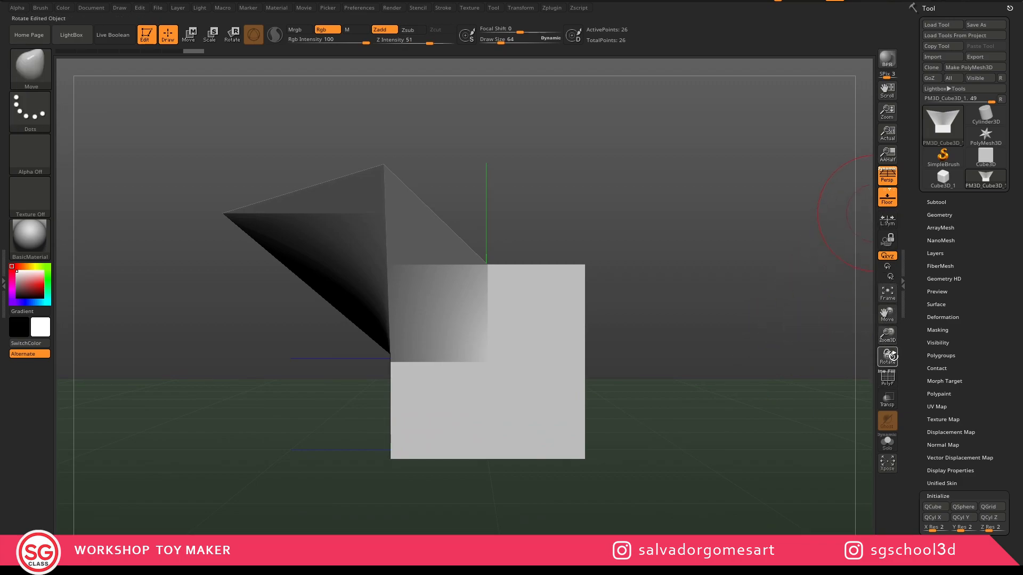
{"action": "mouse_move", "coordinate": [889, 335]}
{"action": "left_mouse_down"}
{"action": "mouse_move", "coordinate": [893, 310]}
{"action": "mouse_move", "coordinate": [898, 346]}
{"action": "mouse_move", "coordinate": [896, 308]}
{"action": "mouse_move", "coordinate": [902, 349]}
{"action": "left_mouse_up"}
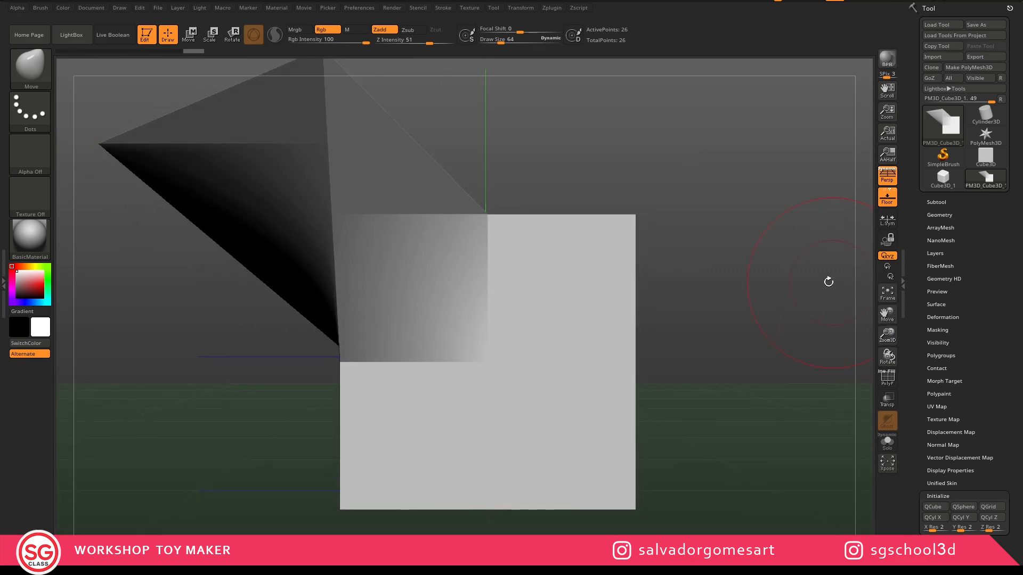
{"action": "mouse_move", "coordinate": [624, 385]}
{"action": "right_mouse_down", "text": "ctrl"}
{"action": "mouse_move", "coordinate": [587, 330]}
{"action": "mouse_move", "coordinate": [585, 358]}
{"action": "mouse_move", "coordinate": [544, 344]}
{"action": "right_mouse_up", "text": "ctrl"}
{"action": "key", "text": "ctrl"}
{"action": "mouse_move", "coordinate": [572, 296]}
{"action": "right_mouse_down", "text": "ctrl"}
{"action": "mouse_move", "coordinate": [628, 388]}
{"action": "mouse_move", "coordinate": [578, 304]}
{"action": "mouse_move", "coordinate": [578, 368]}
{"action": "mouse_move", "coordinate": [559, 365]}
{"action": "mouse_move", "coordinate": [538, 339]}
{"action": "mouse_move", "coordinate": [534, 351]}
{"action": "mouse_move", "coordinate": [562, 365]}
{"action": "mouse_move", "coordinate": [538, 278]}
{"action": "mouse_move", "coordinate": [532, 358]}
{"action": "mouse_move", "coordinate": [555, 349]}
{"action": "mouse_move", "coordinate": [560, 364]}
{"action": "mouse_move", "coordinate": [571, 339]}
{"action": "mouse_move", "coordinate": [563, 371]}
{"action": "mouse_move", "coordinate": [555, 361]}
{"action": "mouse_move", "coordinate": [628, 459]}
{"action": "right_mouse_up", "text": "ctrl"}
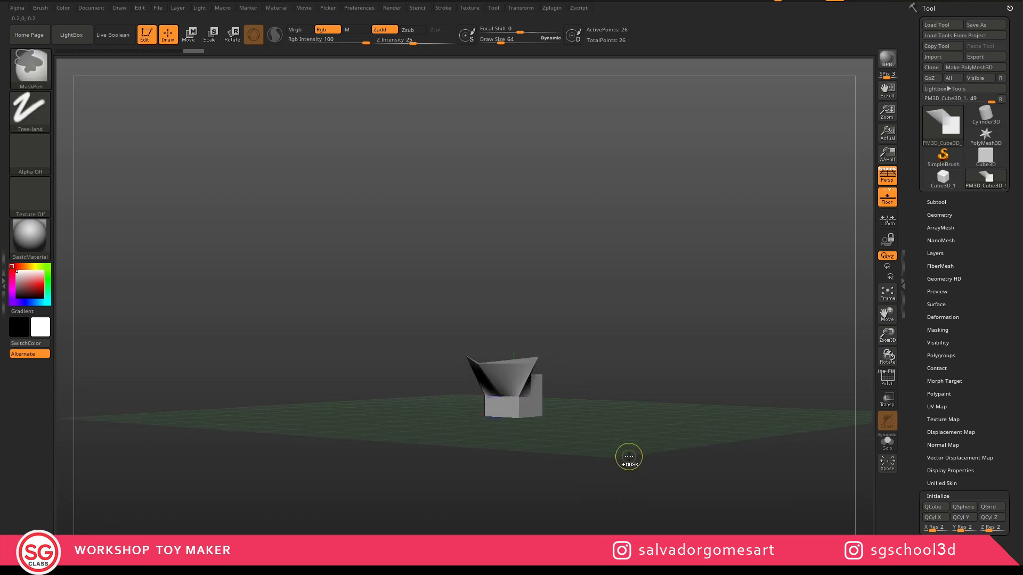
{"action": "mouse_move", "coordinate": [570, 354]}
{"action": "right_mouse_down", "text": "ctrl"}
{"action": "mouse_move", "coordinate": [589, 369]}
{"action": "mouse_move", "coordinate": [579, 357]}
{"action": "mouse_move", "coordinate": [558, 358]}
{"action": "mouse_move", "coordinate": [623, 393]}
{"action": "mouse_move", "coordinate": [538, 349]}
{"action": "mouse_move", "coordinate": [591, 382]}
{"action": "mouse_move", "coordinate": [570, 372]}
{"action": "mouse_move", "coordinate": [548, 405]}
{"action": "mouse_move", "coordinate": [523, 323]}
{"action": "right_mouse_up", "text": "ctrl"}
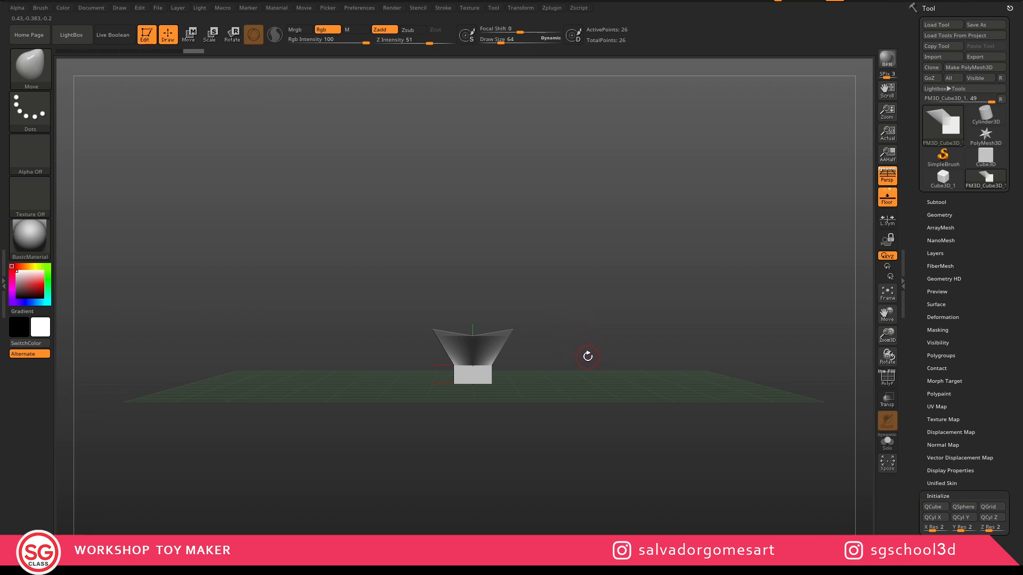
{"action": "mouse_move", "coordinate": [546, 327]}
{"action": "right_mouse_down", "text": "ctrl"}
{"action": "mouse_move", "coordinate": [571, 334]}
{"action": "mouse_move", "coordinate": [536, 319]}
{"action": "mouse_move", "coordinate": [554, 310]}
{"action": "right_mouse_up", "text": "ctrl"}
{"action": "mouse_move", "coordinate": [567, 343]}
{"action": "left_mouse_down"}
{"action": "mouse_move", "coordinate": [506, 297]}
{"action": "mouse_move", "coordinate": [332, 296]}
{"action": "mouse_move", "coordinate": [309, 285]}
{"action": "left_mouse_up"}
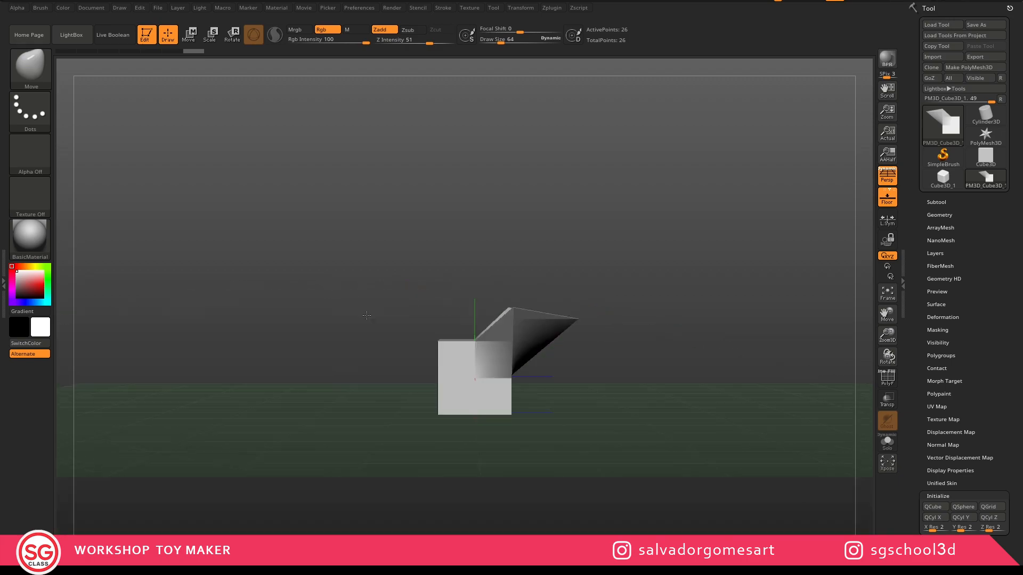
Try the FreeHand and DragDot stroke types on the Move brush
{"action": "left_click", "coordinate": [35, 68]}
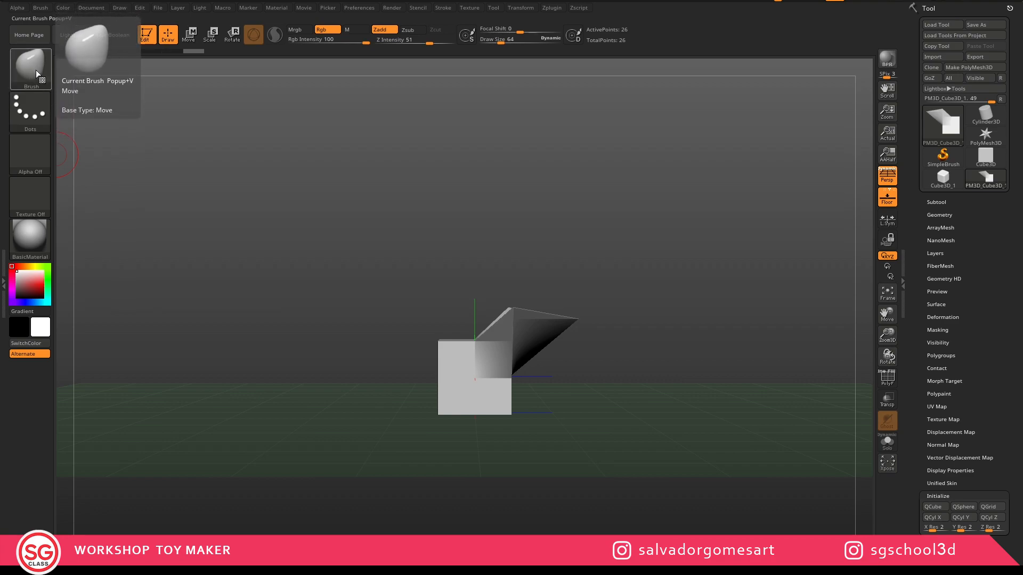
{"action": "left_click", "coordinate": [35, 110]}
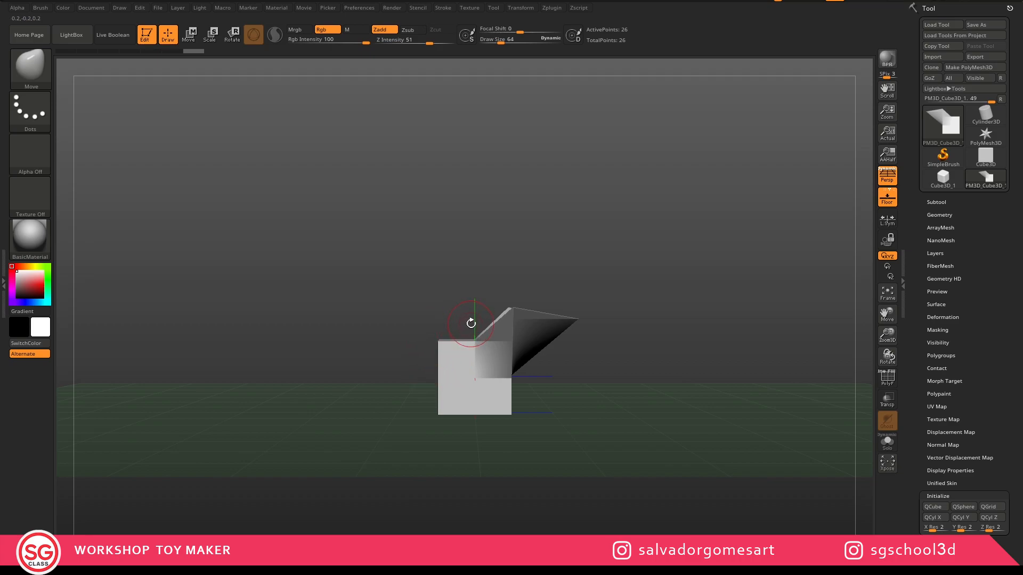
{"action": "left_click", "coordinate": [41, 101]}
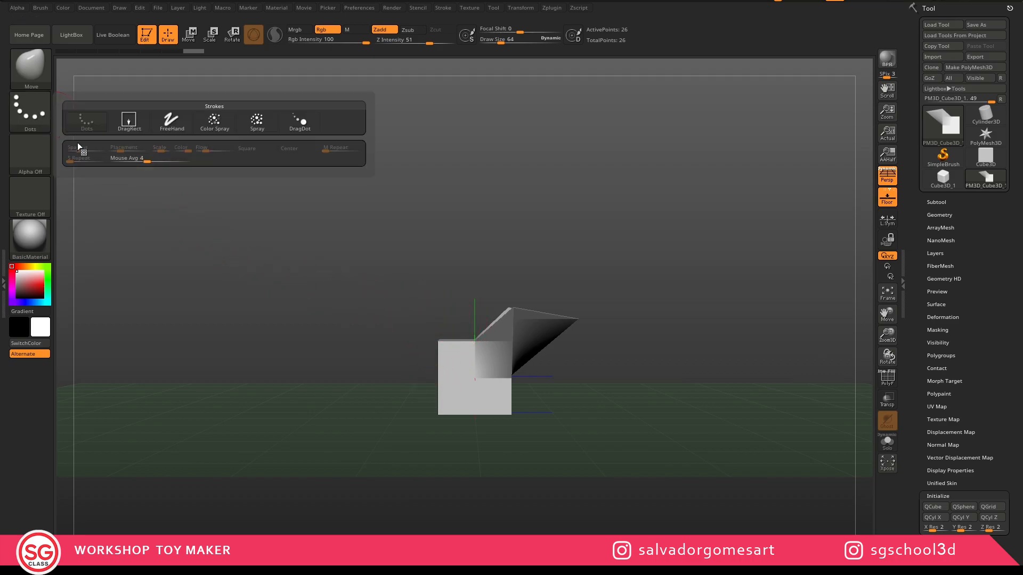
{"action": "left_click", "coordinate": [178, 125]}
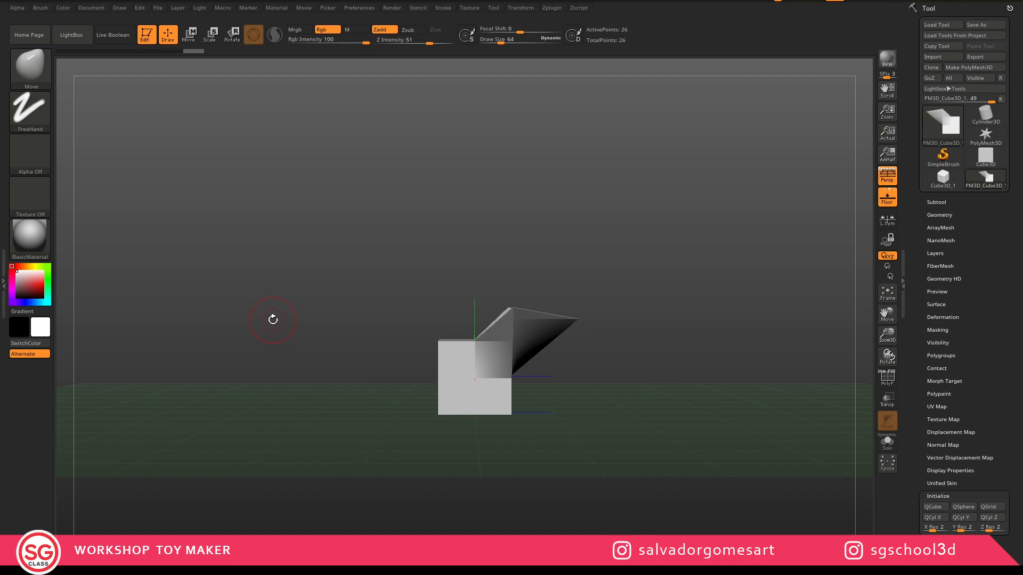
{"action": "left_click", "coordinate": [28, 110]}
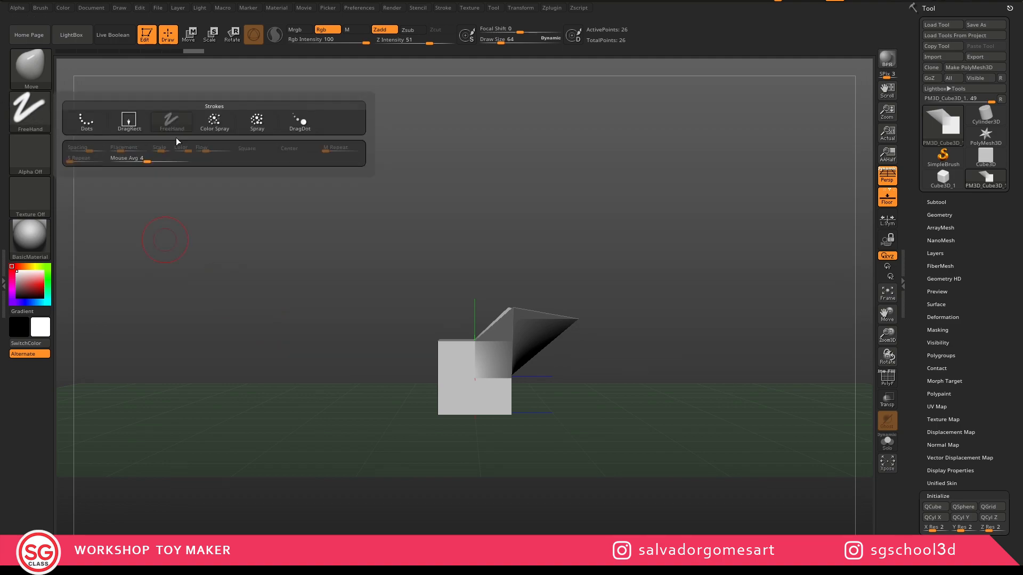
{"action": "left_click", "coordinate": [278, 129]}
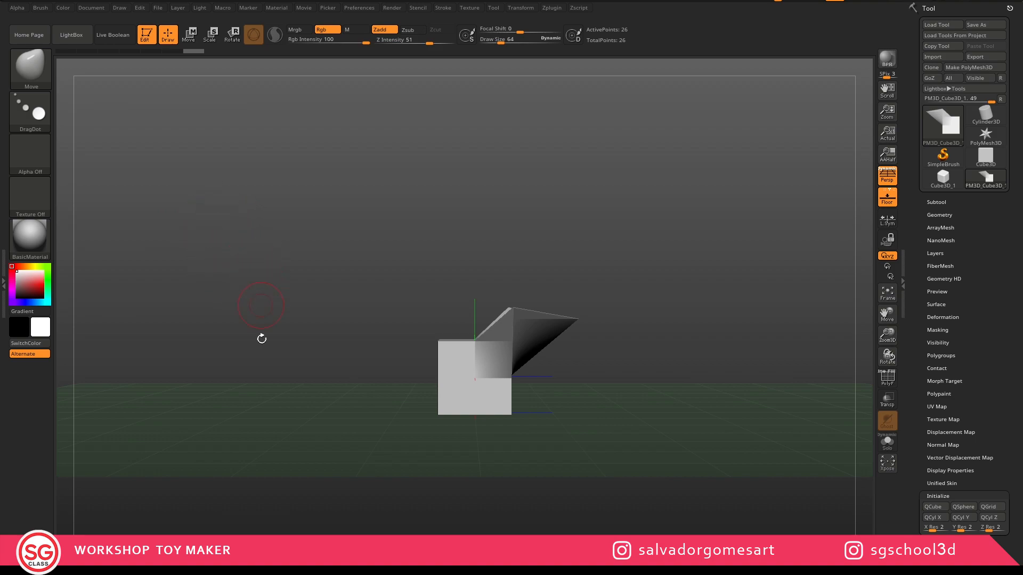
{"action": "left_click", "coordinate": [30, 109]}
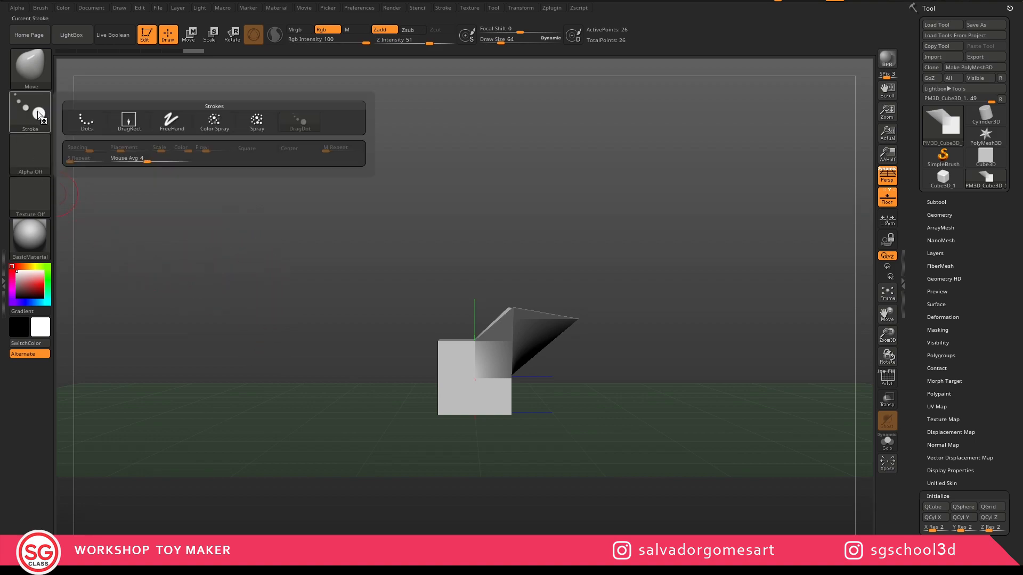
{"action": "left_click", "coordinate": [172, 126]}
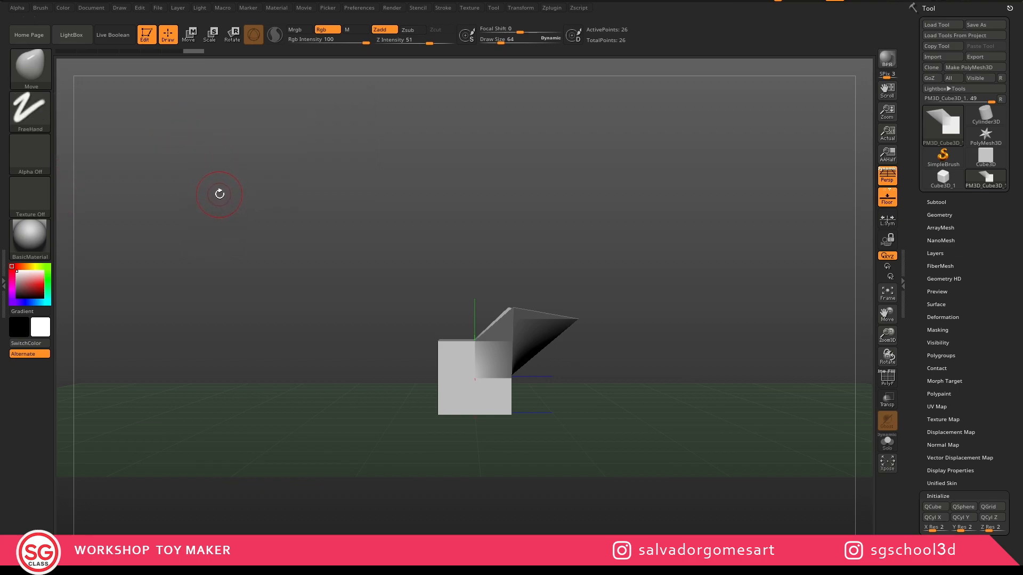
{"action": "left_click", "coordinate": [43, 123]}
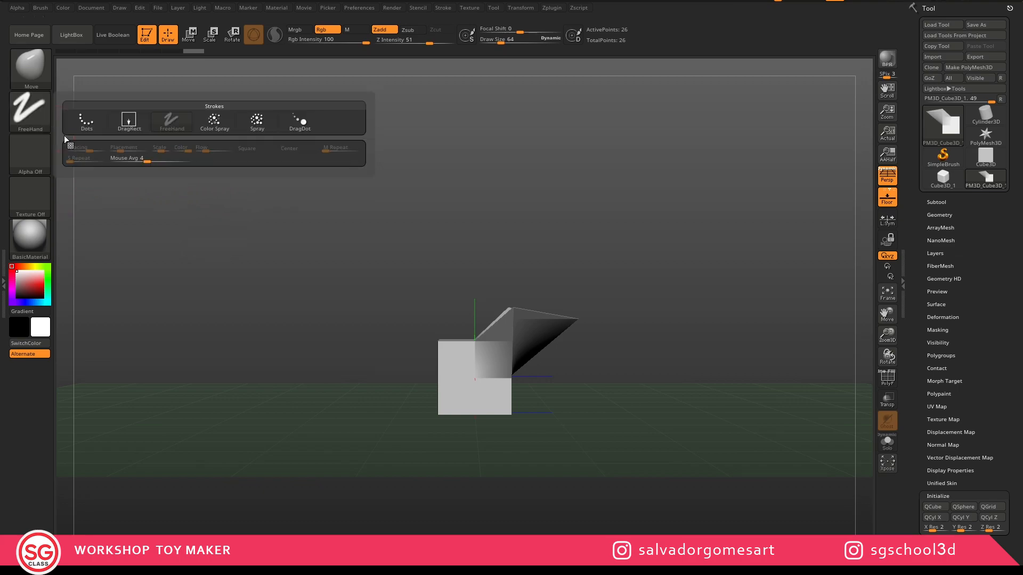
{"action": "left_click", "coordinate": [304, 124]}
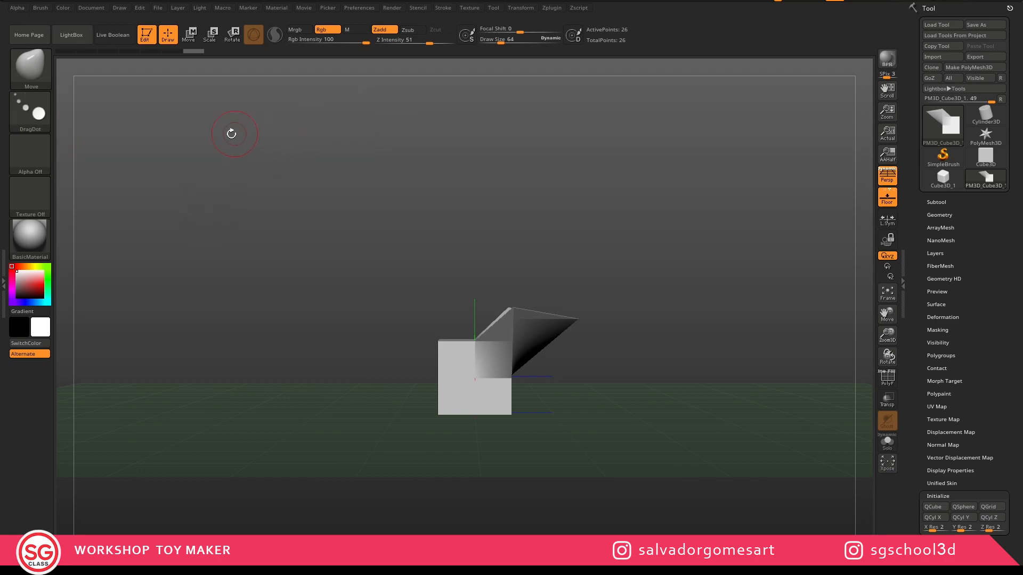
Set the Move brush's stroke type to Spray
{"action": "left_click", "coordinate": [23, 113]}
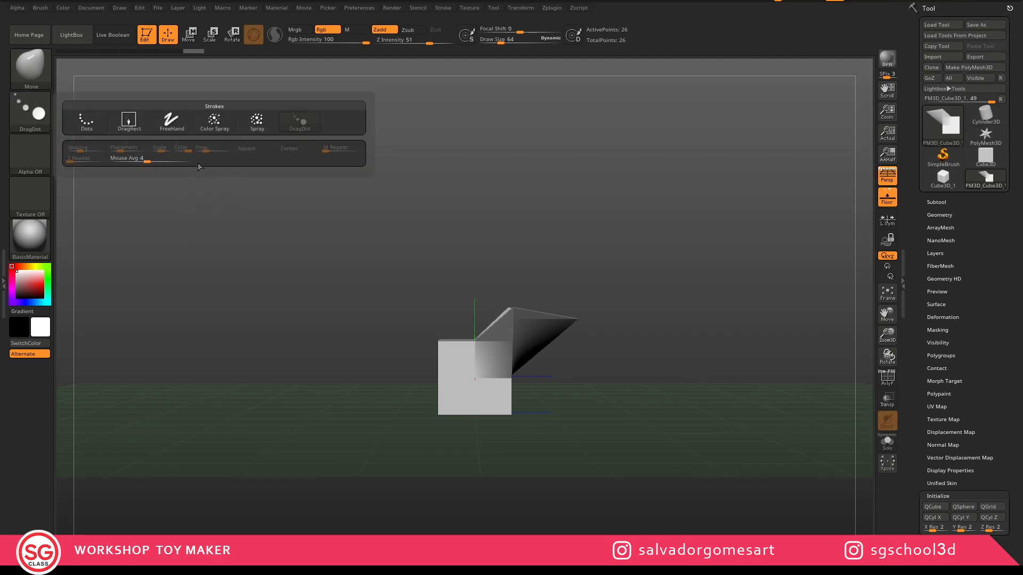
{"action": "left_click", "coordinate": [33, 116]}
{"action": "left_click", "coordinate": [251, 125]}
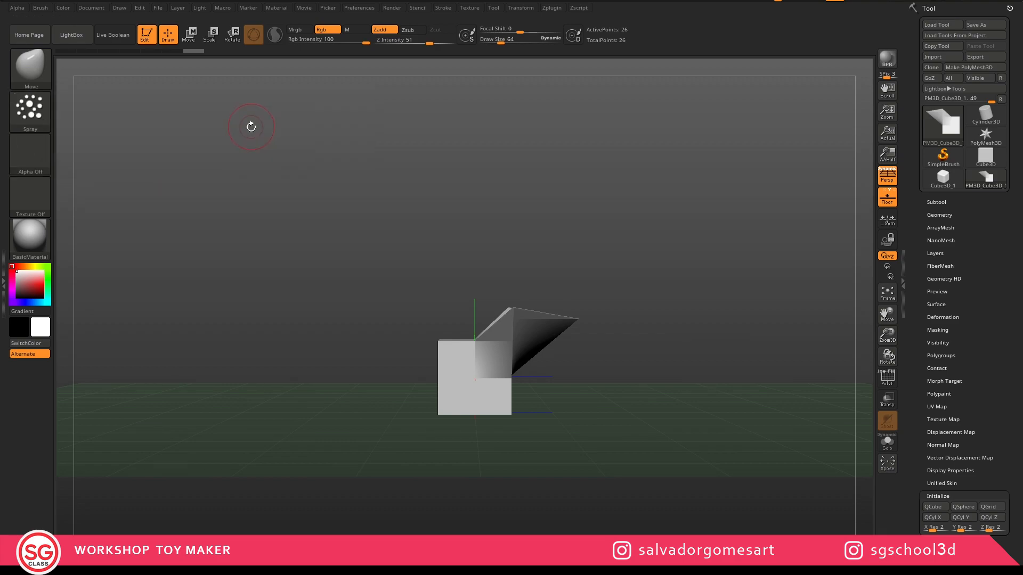
Examine the alpha library with its import option, and the current texture slot
{"action": "left_click", "coordinate": [31, 155]}
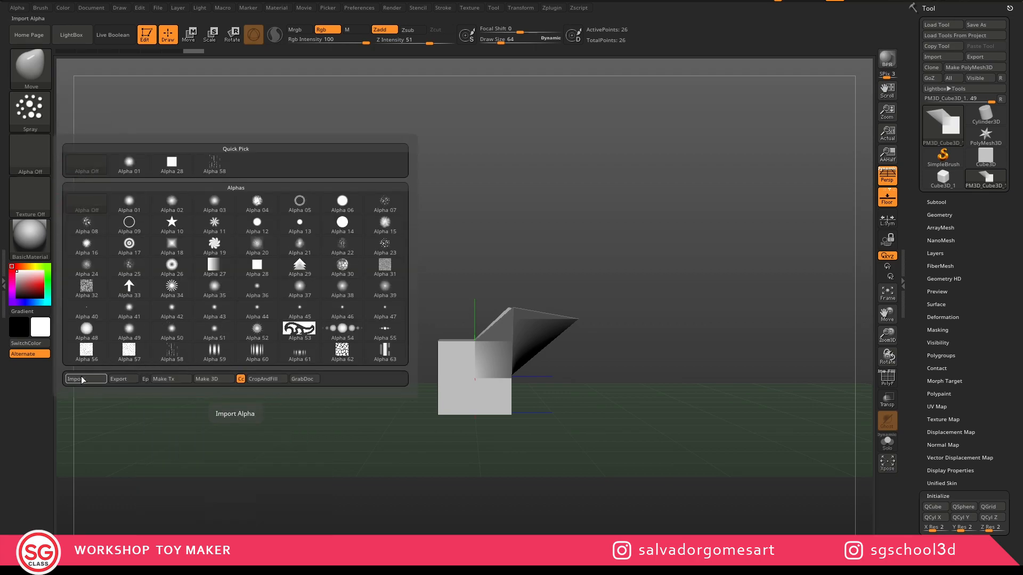
{"action": "left_click", "coordinate": [96, 379]}
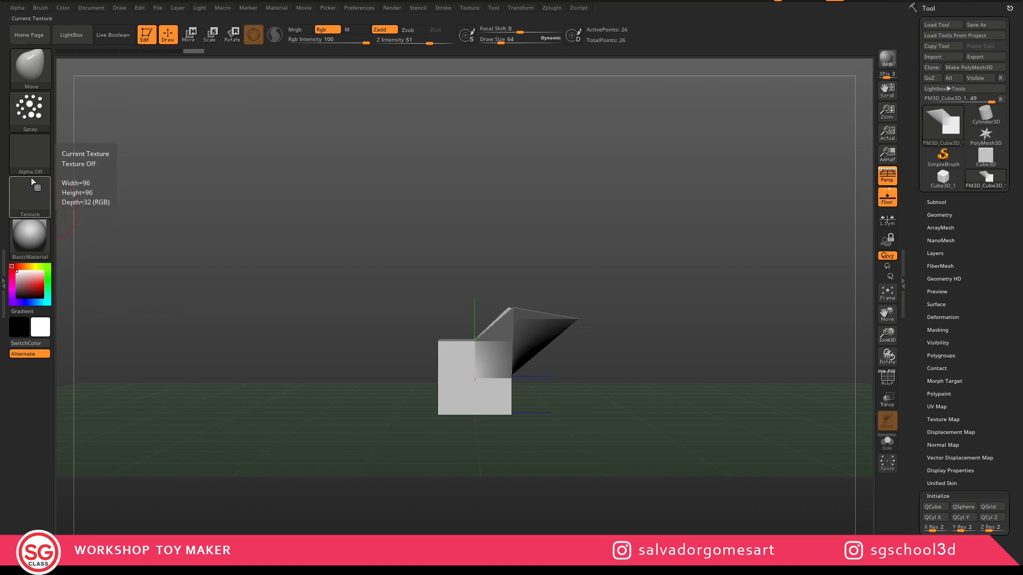
{"action": "left_click", "coordinate": [33, 204]}
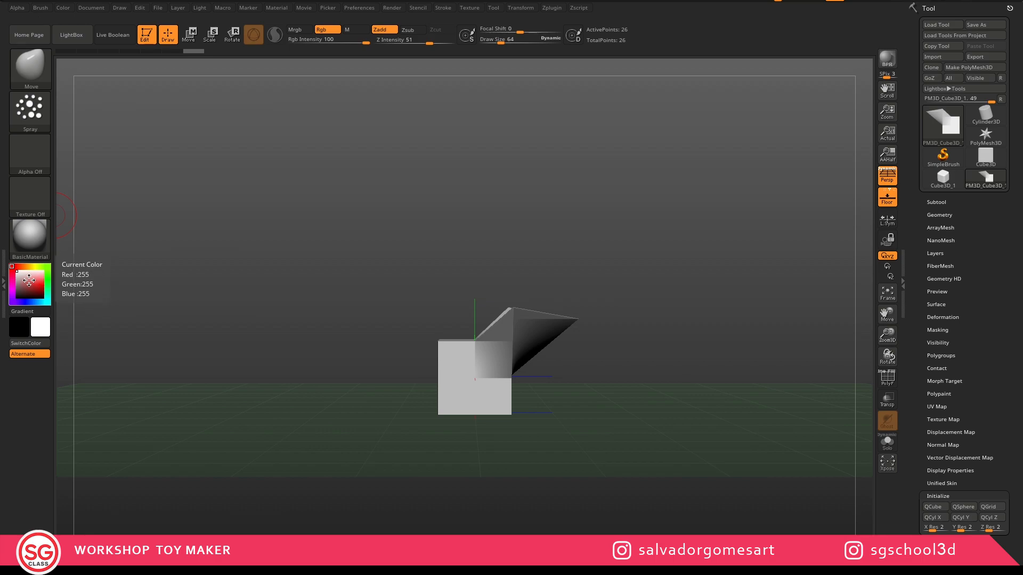
Swap the black and white main and secondary colours back and forth, ending with white as the main colour
{"action": "left_click", "coordinate": [32, 343]}
{"action": "left_click", "coordinate": [32, 345]}
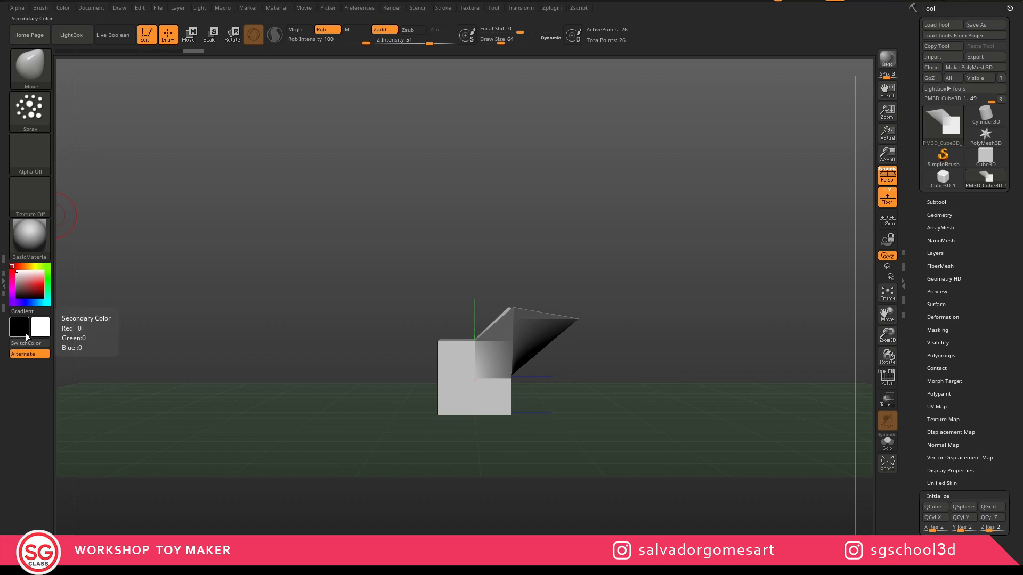
{"action": "left_click", "coordinate": [32, 343]}
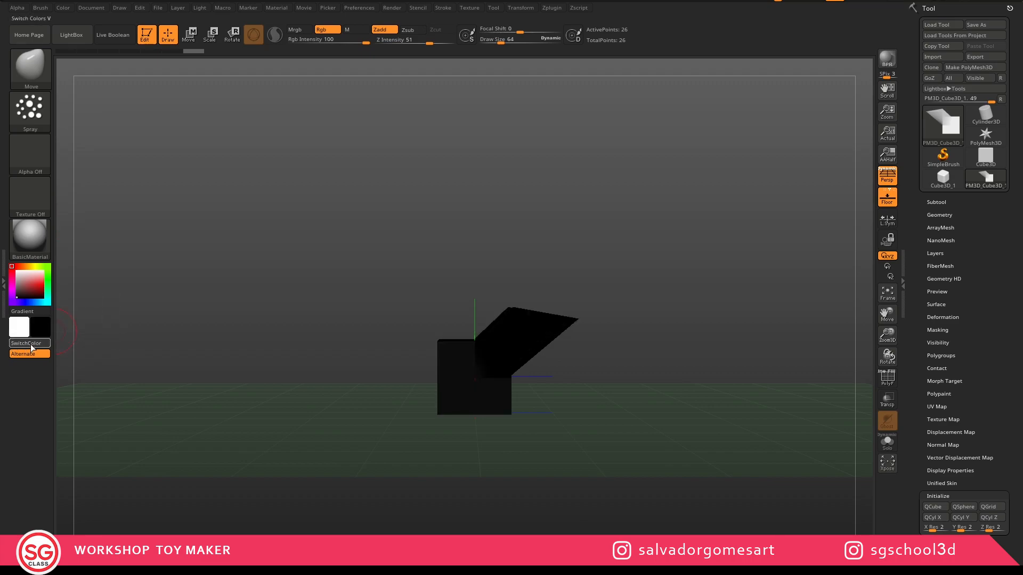
{"action": "left_click", "coordinate": [33, 345]}
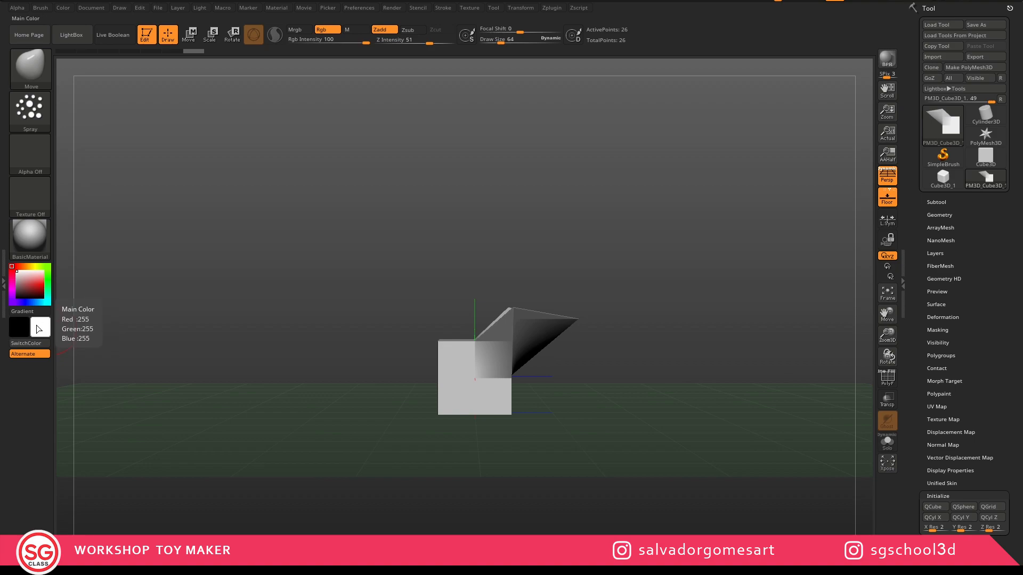
Try out the SwitchColor option by exchanging the main and secondary colours several times
{"action": "left_click", "coordinate": [36, 345]}
{"action": "left_click", "coordinate": [36, 344]}
{"action": "left_click", "coordinate": [35, 344]}
{"action": "left_click", "coordinate": [36, 345]}
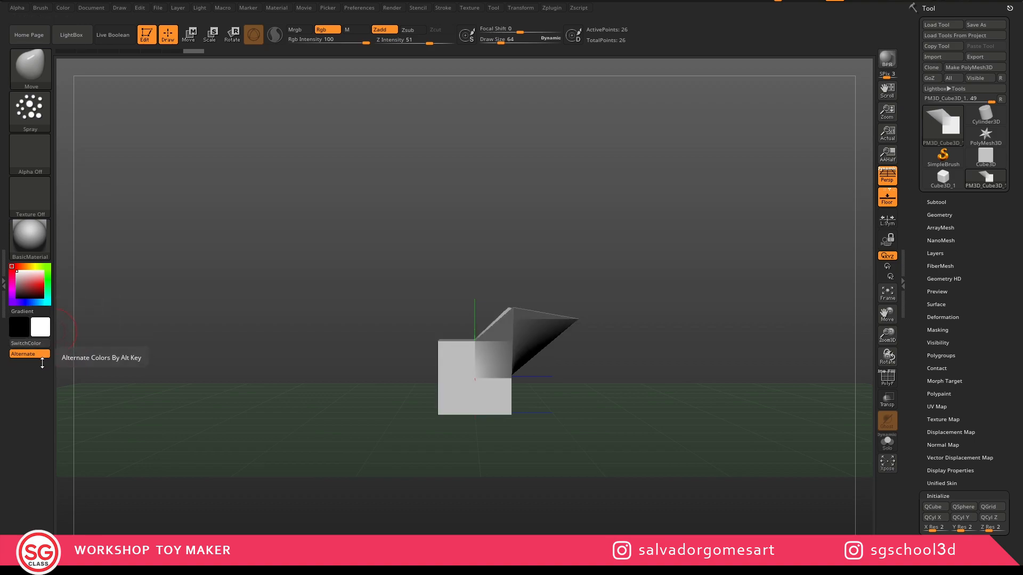
{"action": "mouse_move", "coordinate": [16, 235]}
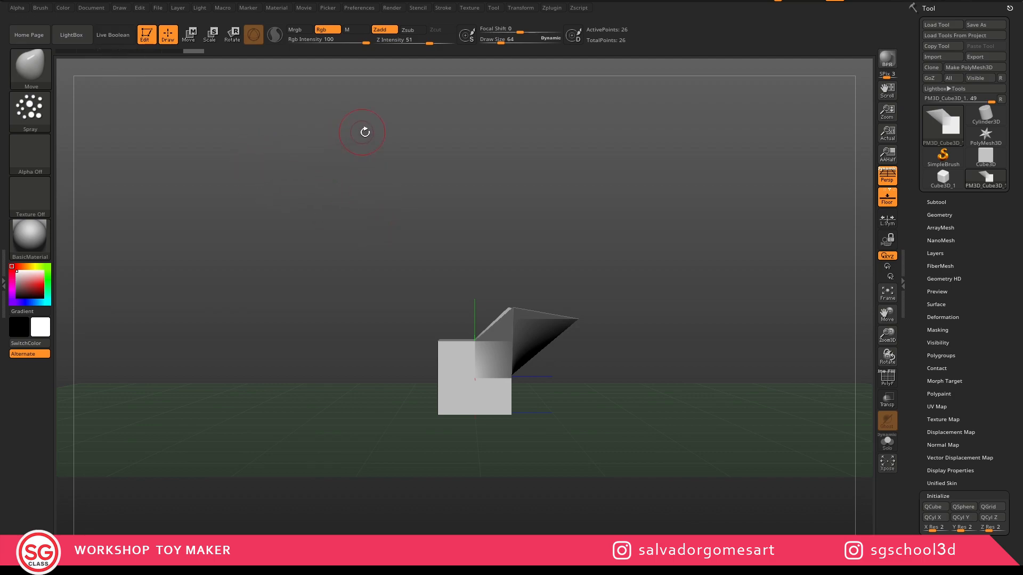
Leave Edit mode for 2.5D and draw about ten copies of the mesh in varied sizes and angles over and around it
{"action": "left_click", "coordinate": [149, 38]}
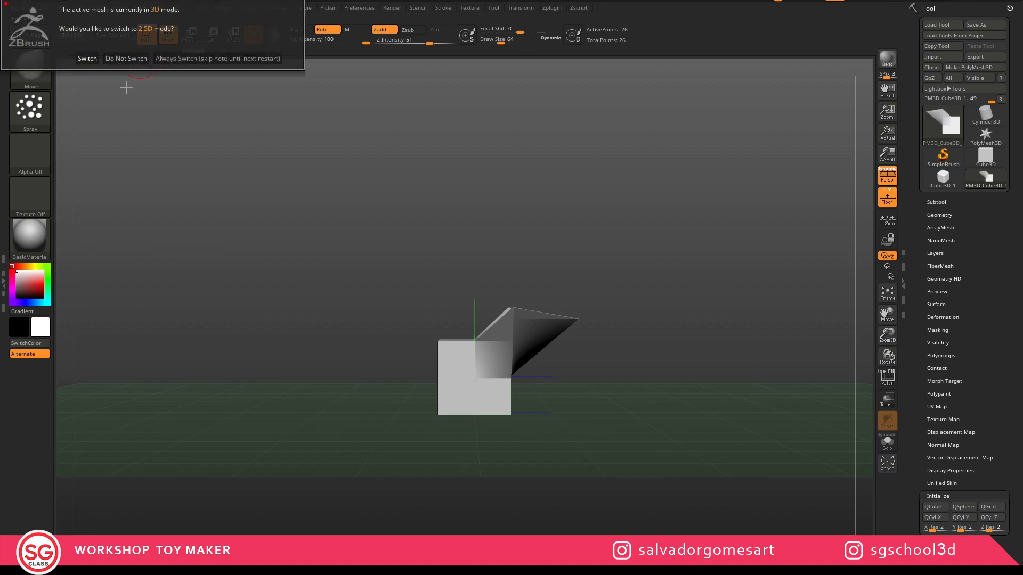
{"action": "left_click", "coordinate": [87, 58]}
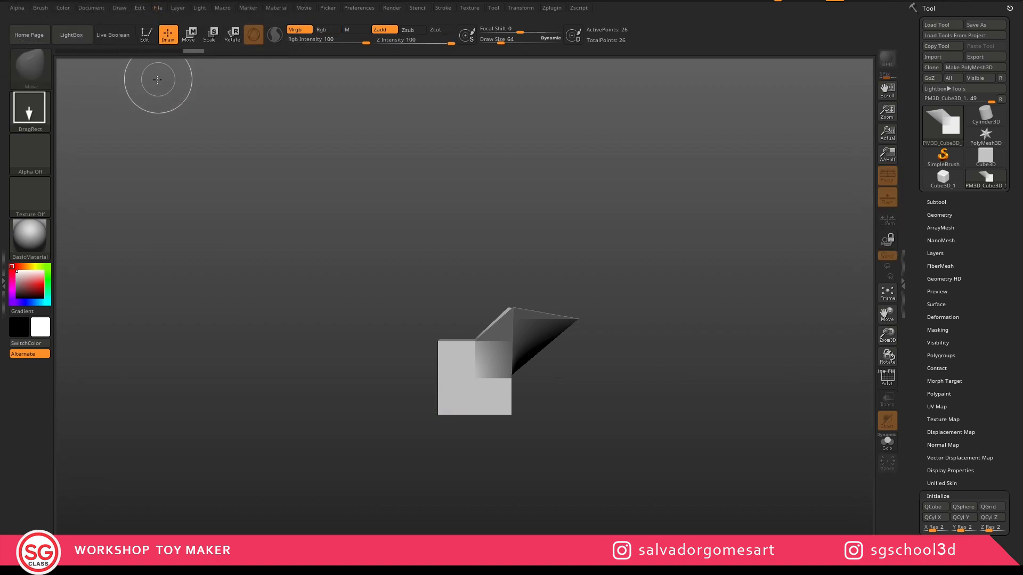
{"action": "left_click_drag", "start_coordinate": [456, 335], "coordinate": [465, 372]}
{"action": "left_click_drag", "start_coordinate": [468, 314], "coordinate": [502, 429]}
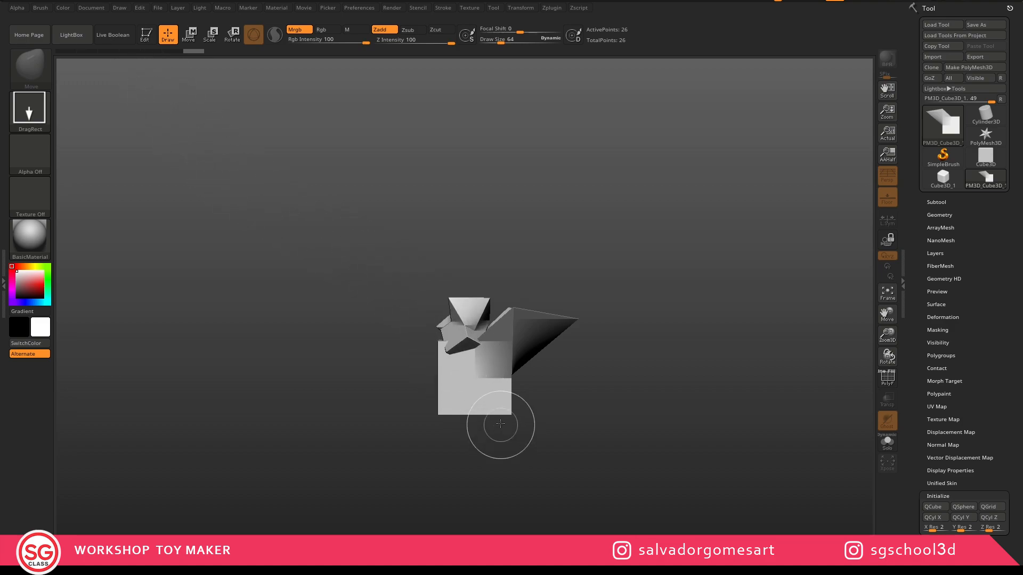
{"action": "left_click_drag", "start_coordinate": [500, 321], "coordinate": [495, 413]}
{"action": "mouse_move", "coordinate": [497, 351]}
{"action": "left_mouse_down"}
{"action": "mouse_move", "coordinate": [479, 326]}
{"action": "mouse_move", "coordinate": [505, 335]}
{"action": "mouse_move", "coordinate": [495, 315]}
{"action": "left_mouse_up"}
{"action": "left_click_drag", "start_coordinate": [474, 278], "coordinate": [527, 173]}
{"action": "left_click_drag", "start_coordinate": [452, 297], "coordinate": [401, 193]}
{"action": "left_click_drag", "start_coordinate": [462, 302], "coordinate": [515, 243]}
{"action": "left_click_drag", "start_coordinate": [532, 324], "coordinate": [543, 285]}
{"action": "mouse_move", "coordinate": [516, 272]}
{"action": "left_mouse_down"}
{"action": "mouse_move", "coordinate": [427, 242]}
{"action": "mouse_move", "coordinate": [474, 216]}
{"action": "mouse_move", "coordinate": [434, 177]}
{"action": "left_mouse_up"}
{"action": "mouse_move", "coordinate": [481, 300]}
{"action": "left_mouse_down"}
{"action": "mouse_move", "coordinate": [366, 243]}
{"action": "mouse_move", "coordinate": [355, 226]}
{"action": "left_mouse_up"}
{"action": "mouse_move", "coordinate": [416, 282]}
{"action": "left_mouse_down"}
{"action": "mouse_move", "coordinate": [301, 287]}
{"action": "mouse_move", "coordinate": [248, 198]}
{"action": "mouse_move", "coordinate": [168, 427]}
{"action": "mouse_move", "coordinate": [181, 268]}
{"action": "left_mouse_up"}
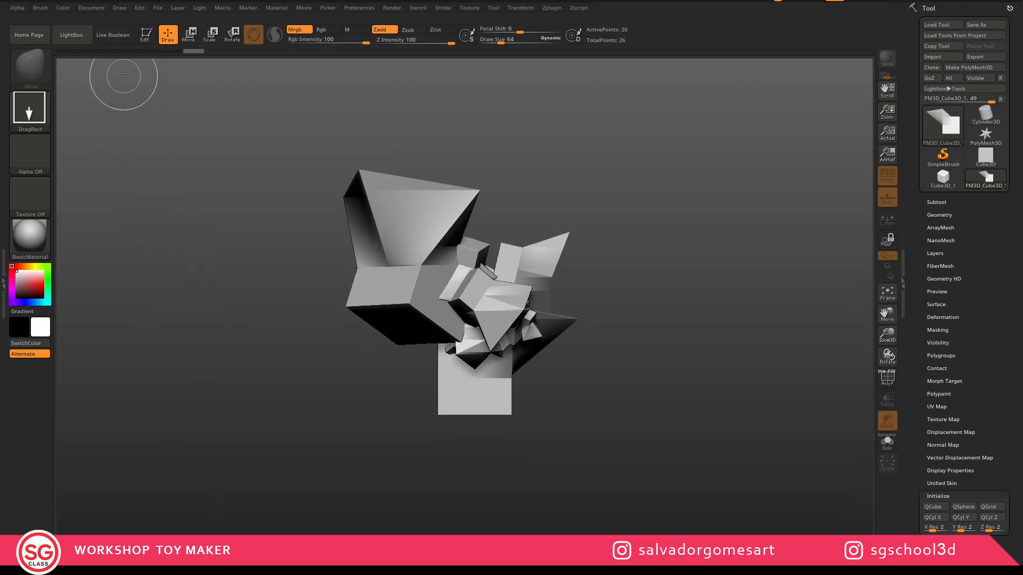
Return to Edit mode, straighten the active mesh to a front view, and clear the leftover 2.5D copies from the canvas
{"action": "left_click", "coordinate": [145, 35]}
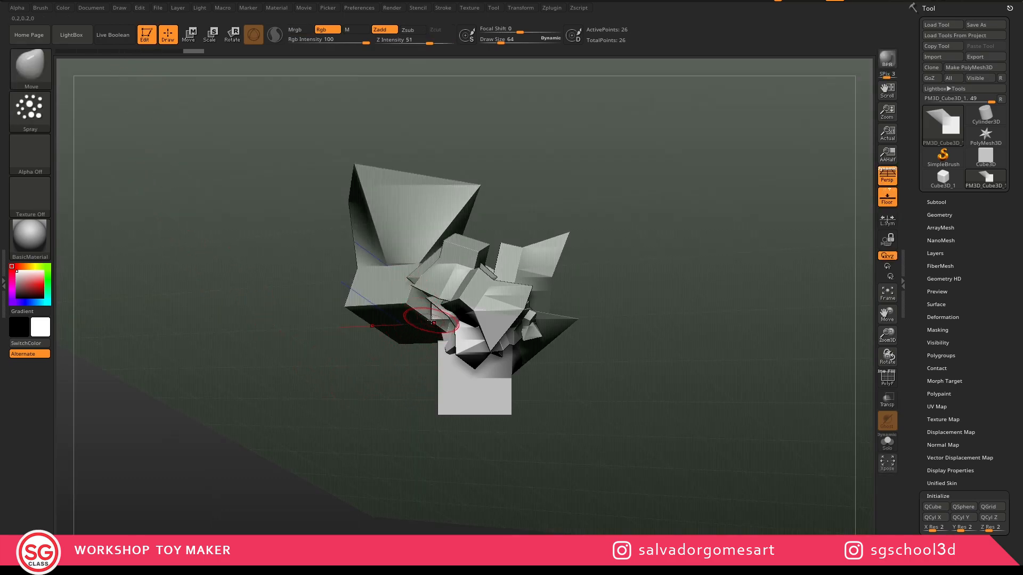
{"action": "mouse_move", "coordinate": [448, 351]}
{"action": "left_mouse_down"}
{"action": "mouse_move", "coordinate": [472, 383]}
{"action": "mouse_move", "coordinate": [492, 346]}
{"action": "mouse_move", "coordinate": [526, 321]}
{"action": "left_mouse_up"}
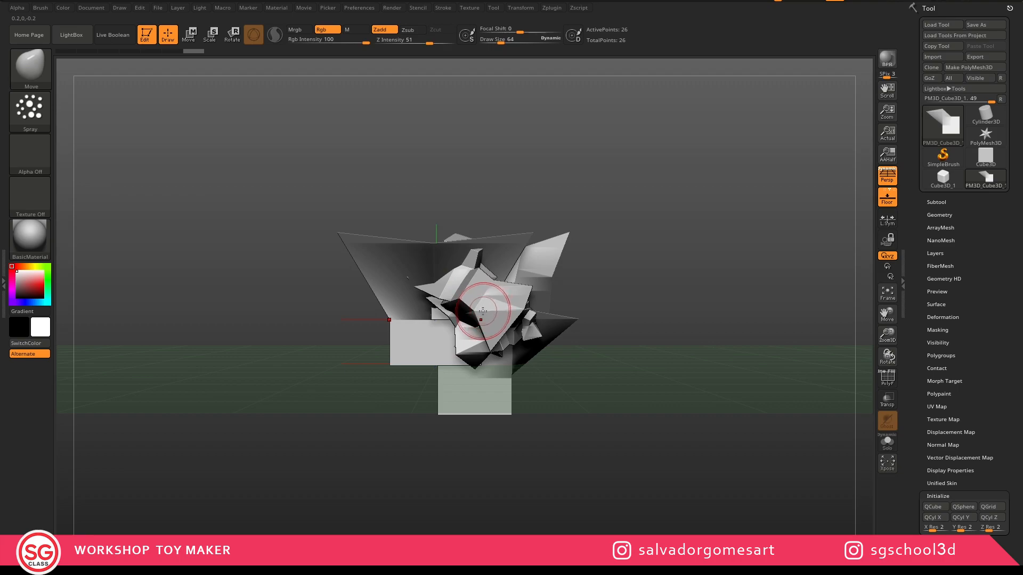
{"action": "key", "text": "ctrl+n"}
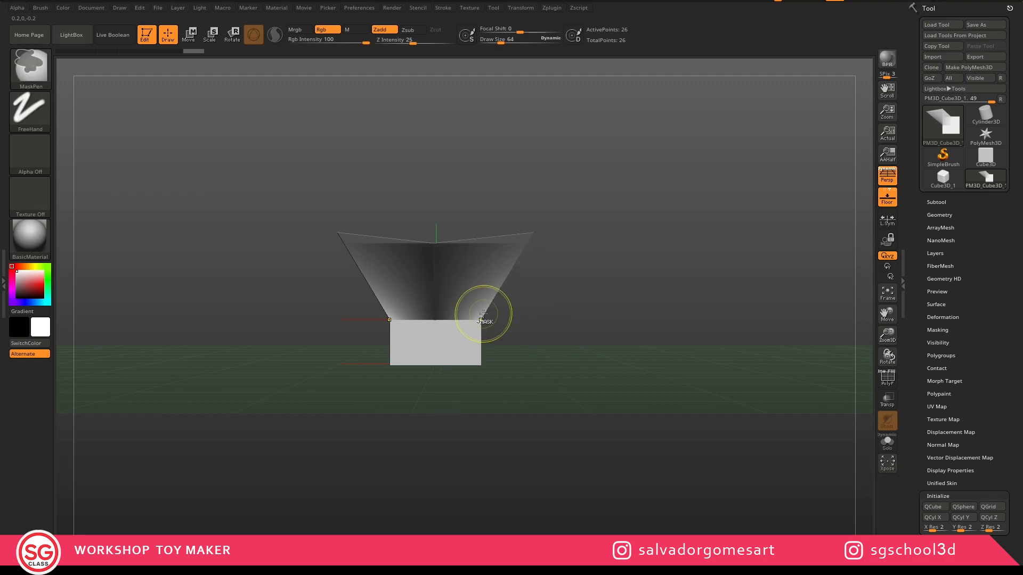
Try reshaping the mesh's side corners with the Move brush and undo the change
{"action": "left_click_drag", "start_coordinate": [487, 319], "coordinate": [507, 315]}
{"action": "mouse_move", "coordinate": [554, 246]}
{"action": "left_mouse_down"}
{"action": "mouse_move", "coordinate": [546, 272]}
{"action": "mouse_move", "coordinate": [524, 210]}
{"action": "mouse_move", "coordinate": [529, 243]}
{"action": "left_mouse_up"}
{"action": "key", "text": "ctrl+z"}
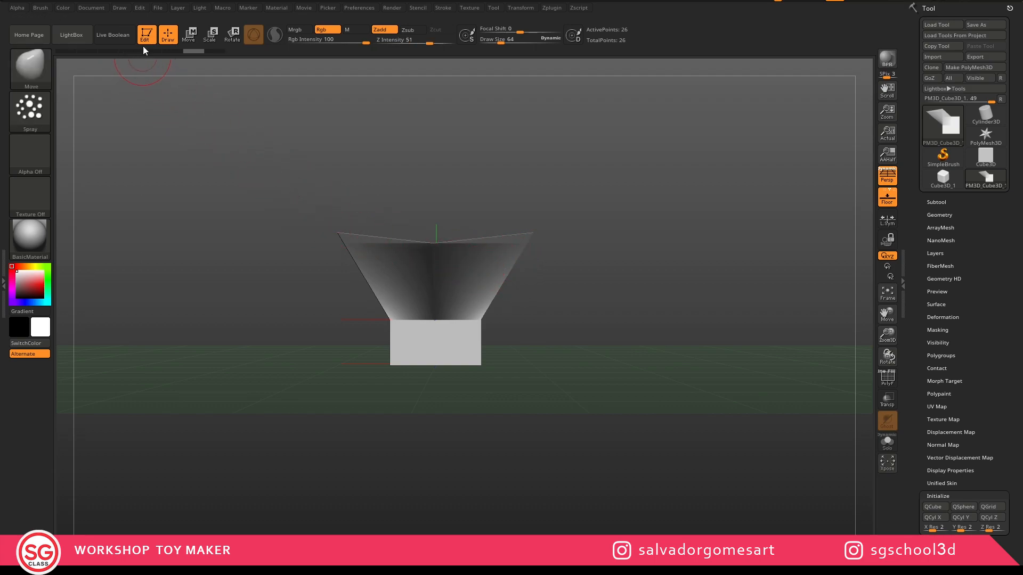
Cycle through the Move, Scale and Rotate modes with Gizmo 3D on the mesh, finishing in Scale mode
{"action": "left_click", "coordinate": [190, 39]}
{"action": "left_click", "coordinate": [209, 39]}
{"action": "left_click", "coordinate": [226, 39]}
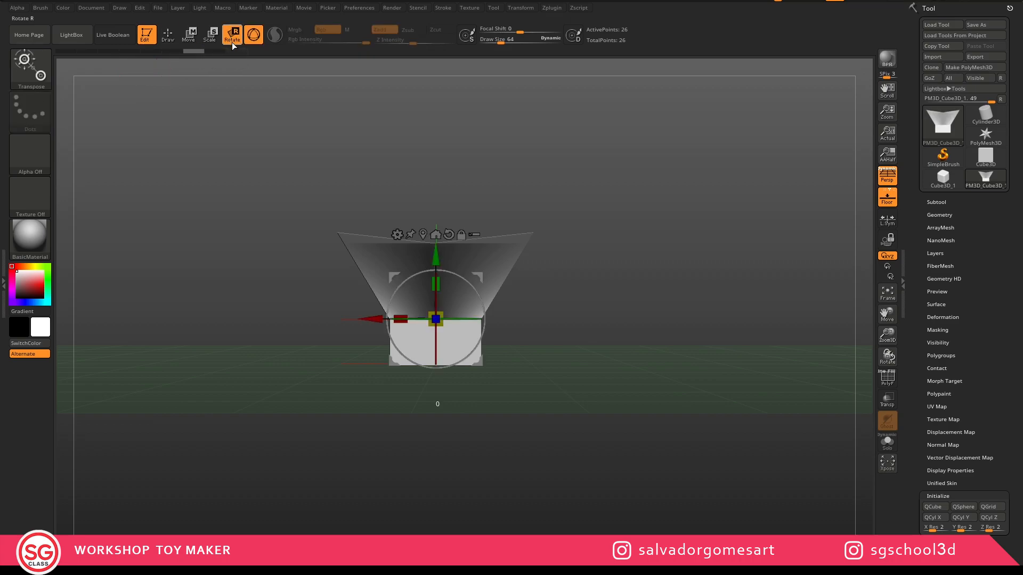
{"action": "left_click_drag", "start_coordinate": [560, 246], "coordinate": [466, 258], "text": "alt"}
{"action": "left_click", "coordinate": [190, 37]}
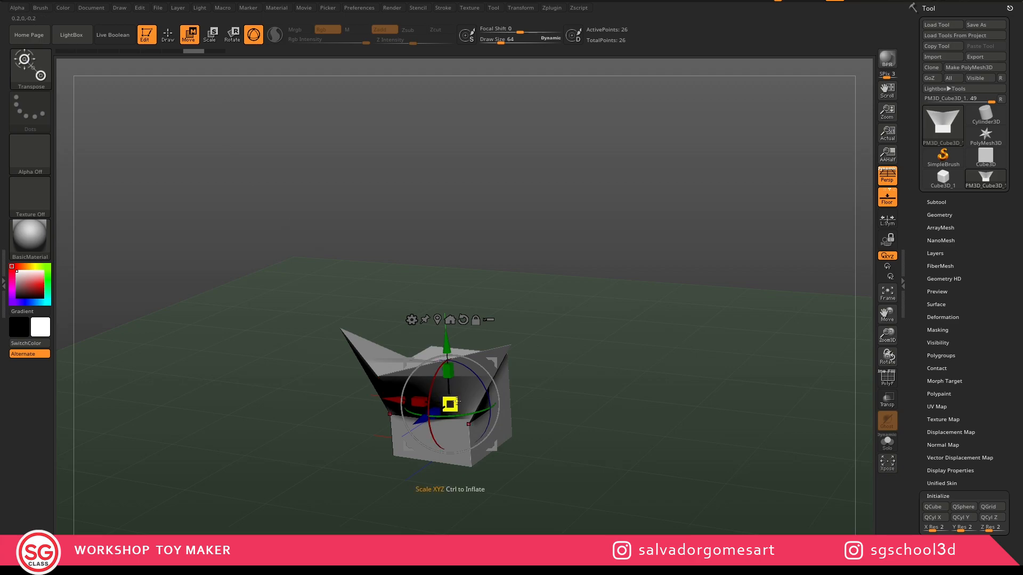
{"action": "key", "text": "e"}
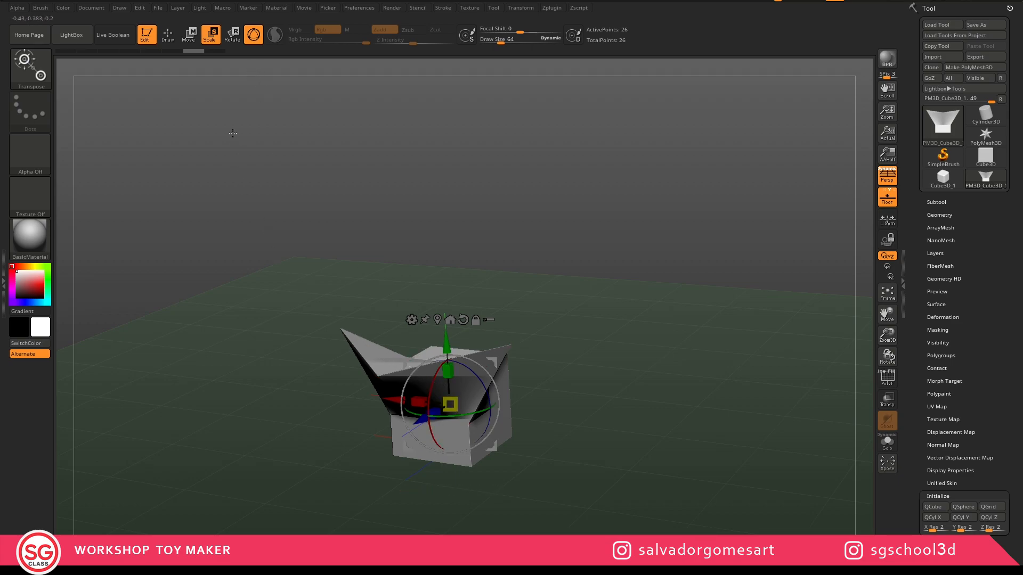
Replace Gizmo 3D with the transpose line and align the line to its Y axis
{"action": "left_click", "coordinate": [254, 36]}
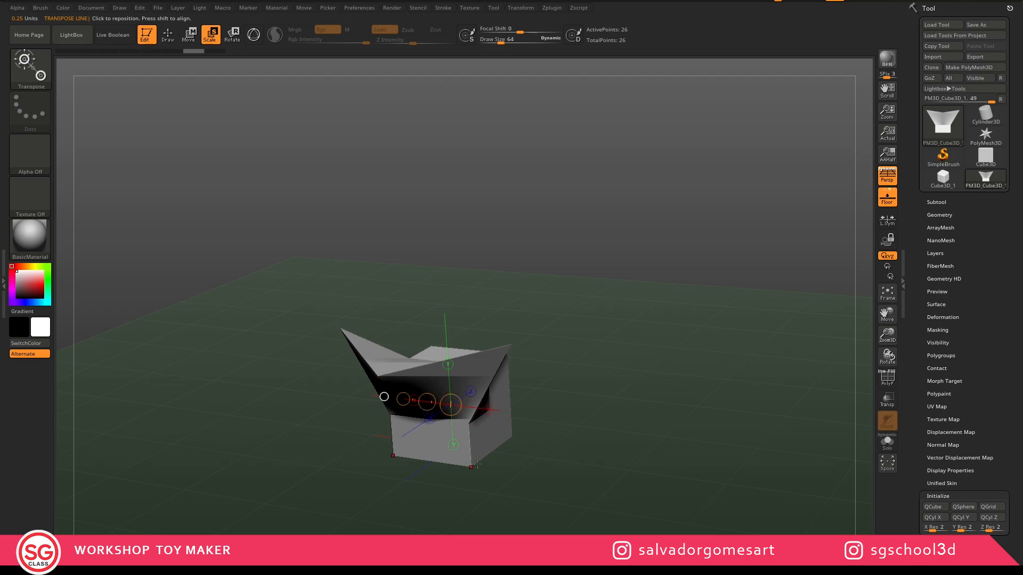
{"action": "left_click", "coordinate": [453, 445]}
{"action": "right_click_drag", "start_coordinate": [484, 377], "coordinate": [422, 361]}
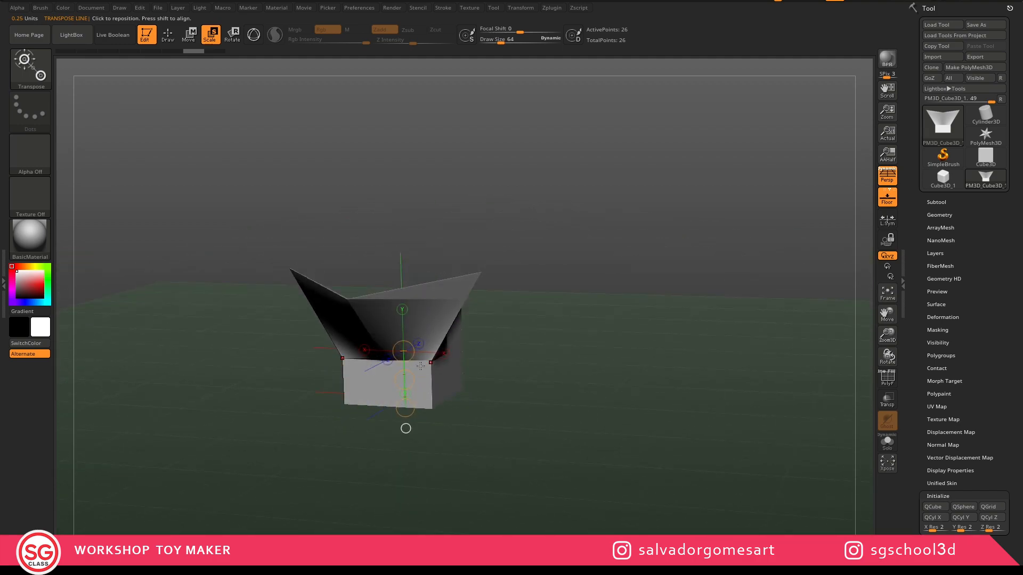
Compare Gizmo 3D with the transpose line by toggling between them, finishing with the transpose line in Rotate mode
{"action": "left_click", "coordinate": [254, 35]}
{"action": "left_click", "coordinate": [254, 36]}
{"action": "left_click", "coordinate": [254, 36]}
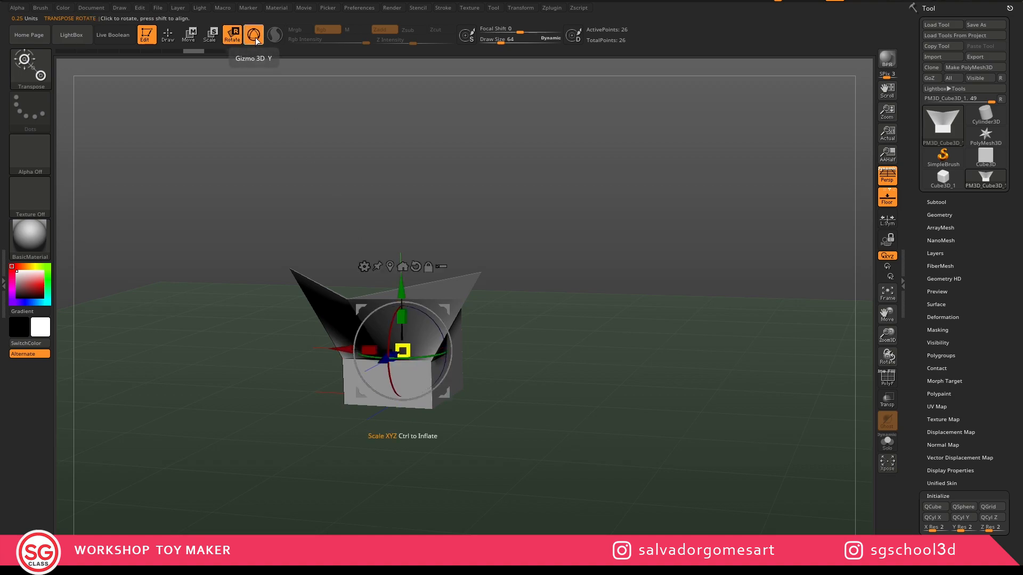
{"action": "left_click", "coordinate": [254, 36]}
{"action": "right_click_drag", "start_coordinate": [493, 323], "coordinate": [442, 326]}
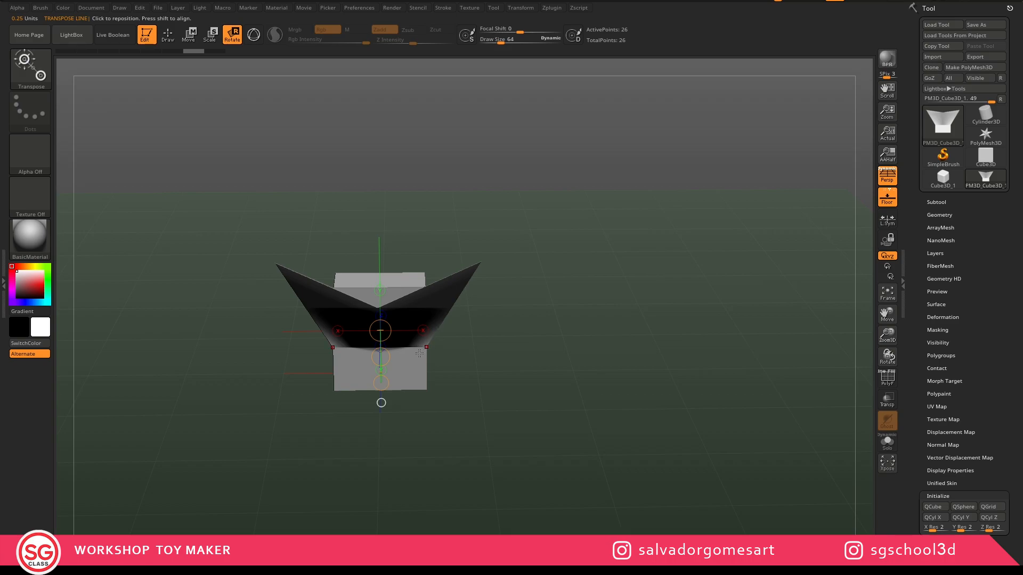
Draw a transpose line about 1.35 units long outward from the base's upper corner, try rotating with it, and undo
{"action": "left_click_drag", "start_coordinate": [427, 347], "coordinate": [728, 245]}
{"action": "right_click_drag", "start_coordinate": [537, 301], "coordinate": [523, 269]}
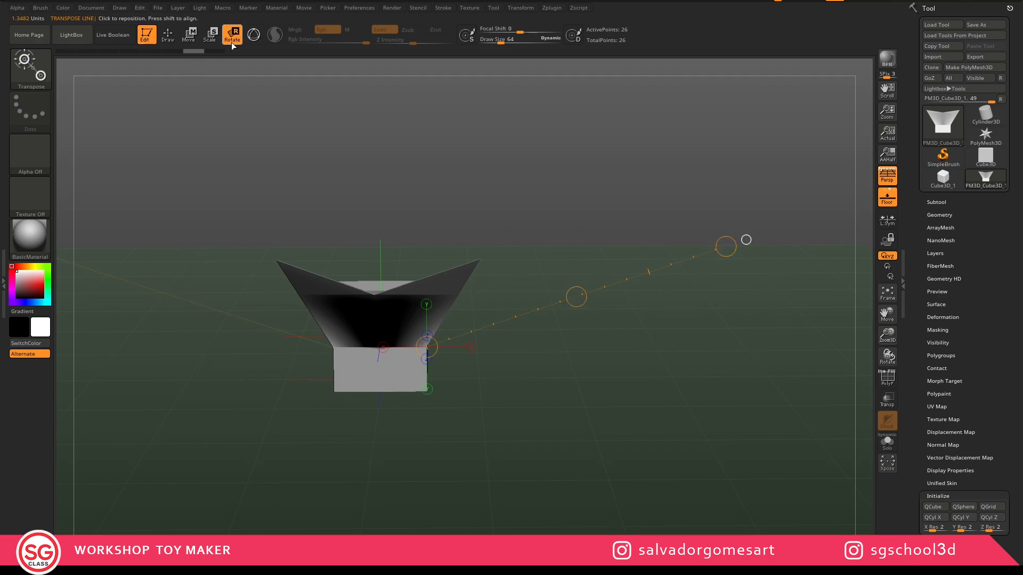
{"action": "left_click_drag", "start_coordinate": [730, 246], "coordinate": [624, 261]}
{"action": "left_click_drag", "start_coordinate": [650, 367], "coordinate": [645, 270]}
{"action": "key", "text": "ctrl+z"}
Draw a transpose line about 0.6 units long along X from the mesh's centre, try rotating the mesh around it, and undo
{"action": "left_click_drag", "start_coordinate": [398, 369], "coordinate": [408, 398]}
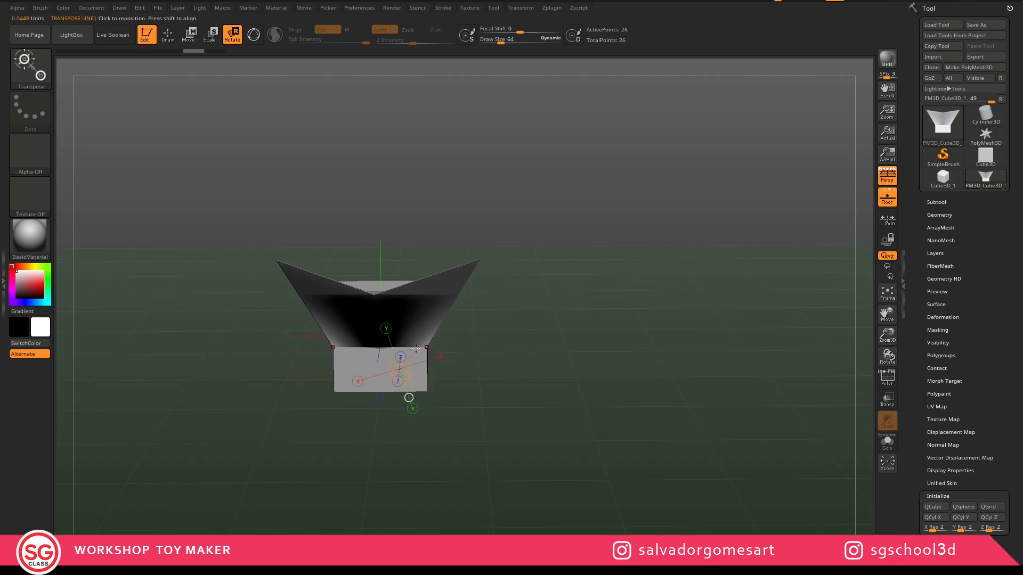
{"action": "left_click", "coordinate": [399, 350]}
{"action": "left_click_drag", "start_coordinate": [381, 349], "coordinate": [455, 377]}
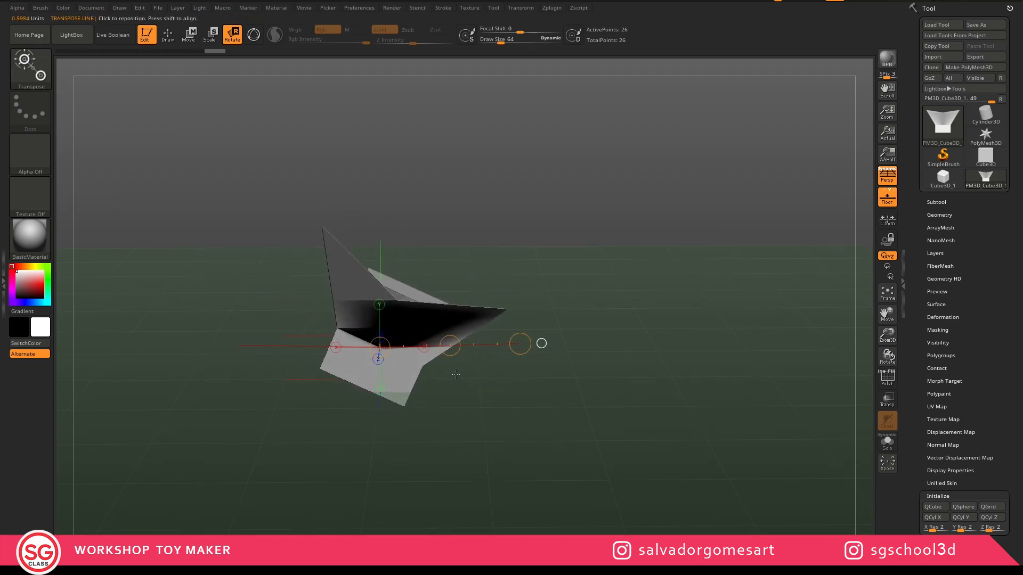
{"action": "key", "text": "ctrl+z"}
Flip the transpose line to the opposite X direction and switch to Move mode
{"action": "left_click_drag", "start_coordinate": [494, 318], "coordinate": [495, 295]}
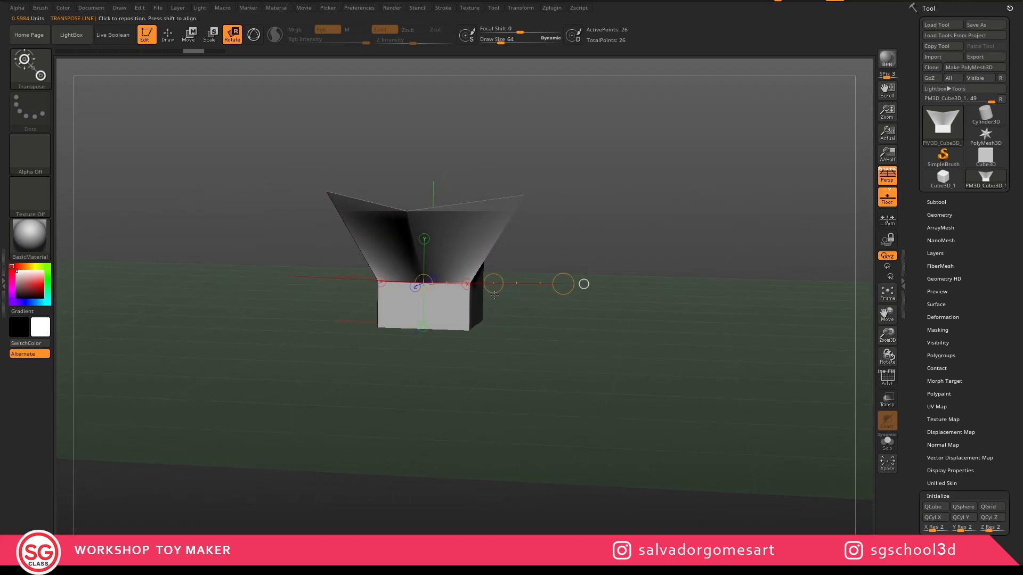
{"action": "left_click", "coordinate": [381, 282]}
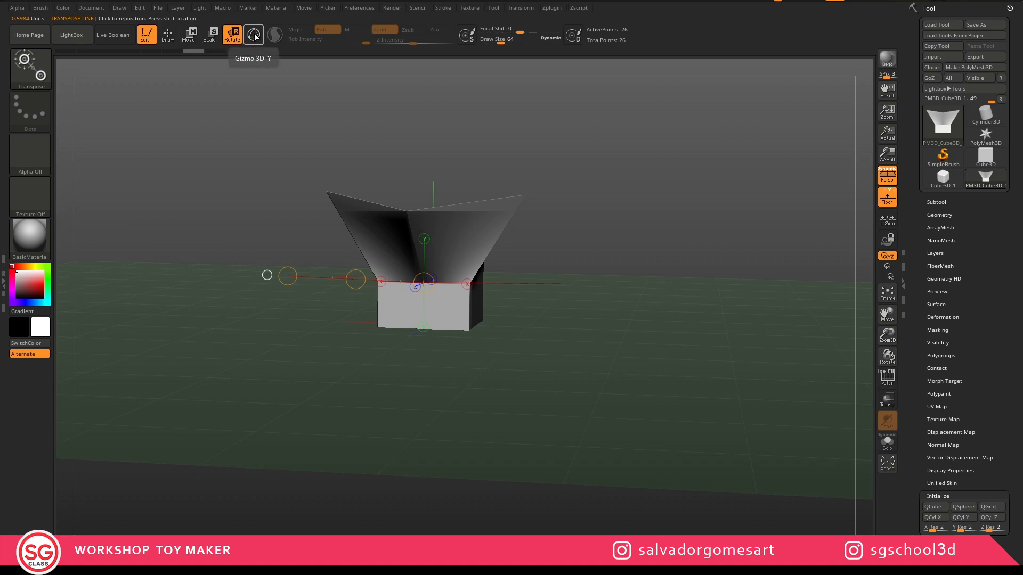
{"action": "left_click", "coordinate": [189, 37]}
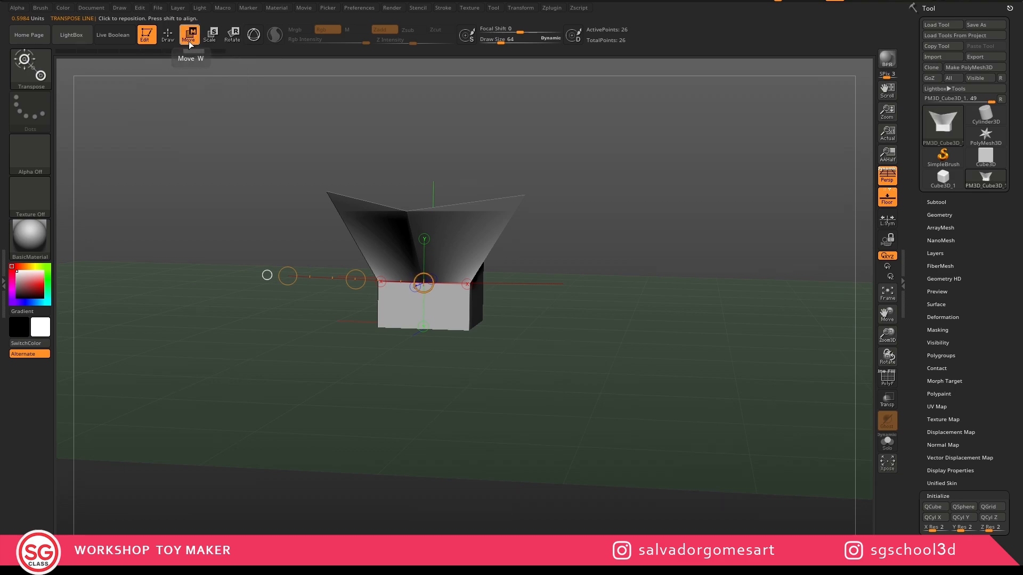
Turn the mesh to a top view and draw a diagonal transpose line about 0.83 units long out from it
{"action": "left_click_drag", "start_coordinate": [507, 281], "coordinate": [503, 282], "text": "shift"}
{"action": "left_click", "coordinate": [501, 281]}
{"action": "mouse_move", "coordinate": [465, 245]}
{"action": "left_mouse_down", "text": "shift"}
{"action": "mouse_move", "coordinate": [584, 240]}
{"action": "mouse_move", "coordinate": [525, 245]}
{"action": "mouse_move", "coordinate": [729, 264]}
{"action": "mouse_move", "coordinate": [596, 250]}
{"action": "mouse_move", "coordinate": [705, 257]}
{"action": "left_mouse_up", "text": "shift"}
{"action": "right_click_drag", "start_coordinate": [527, 254], "coordinate": [599, 257]}
{"action": "left_click_drag", "start_coordinate": [599, 257], "coordinate": [671, 255]}
{"action": "right_click_drag", "start_coordinate": [576, 266], "coordinate": [532, 237]}
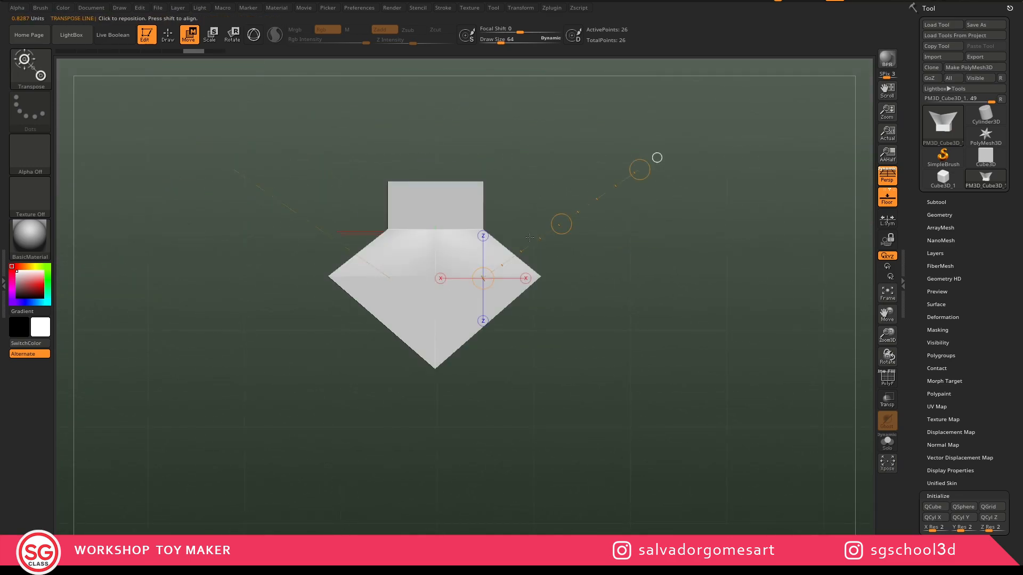
Redraw the transpose line about 0.81 units long from the base's corner, try moving the mesh with its middle circle, and undo
{"action": "left_click_drag", "start_coordinate": [483, 220], "coordinate": [496, 216]}
{"action": "left_click_drag", "start_coordinate": [627, 166], "coordinate": [662, 150]}
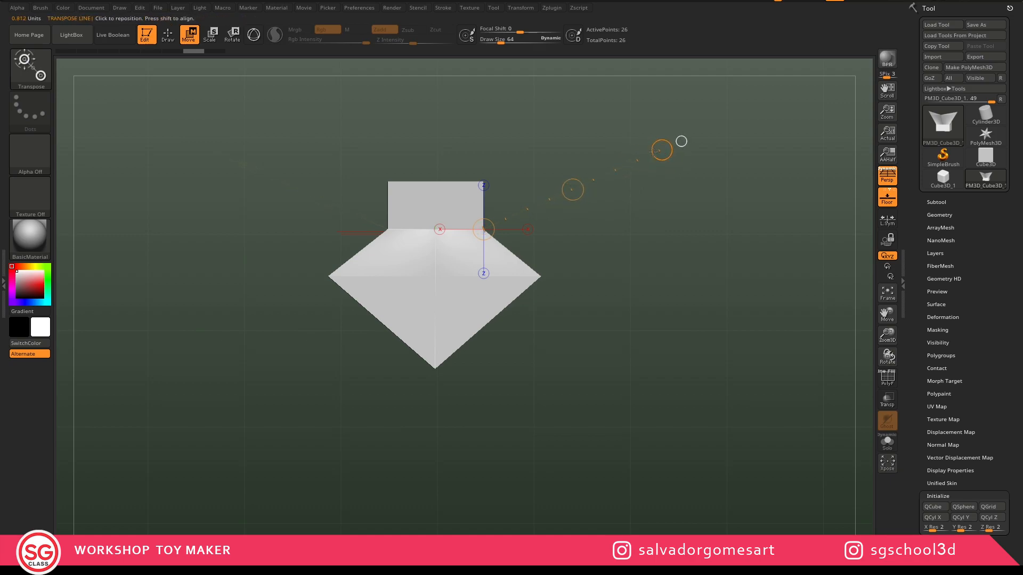
{"action": "left_click_drag", "start_coordinate": [572, 191], "coordinate": [501, 224], "text": "shift"}
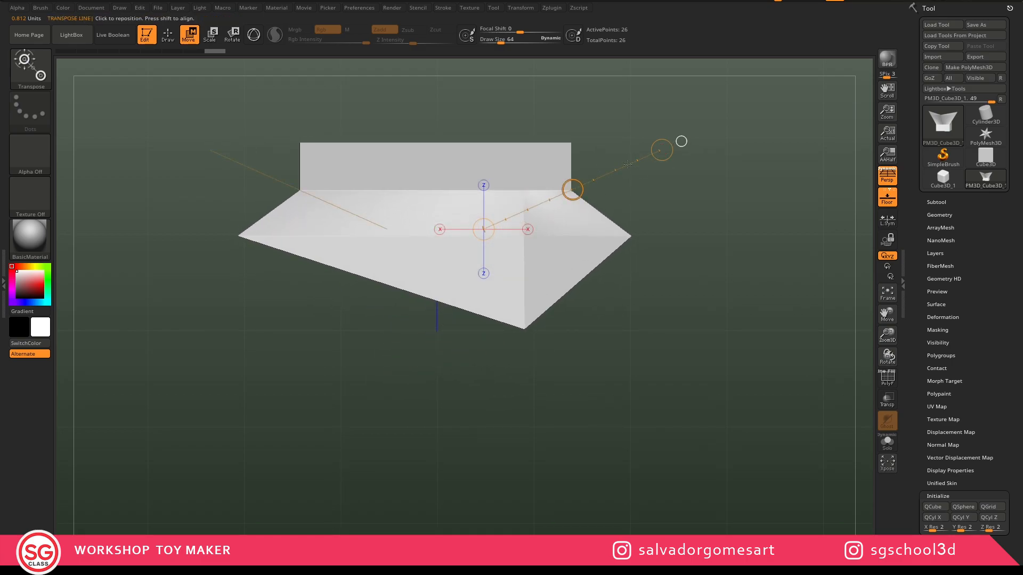
{"action": "key", "text": "ctrl+z"}
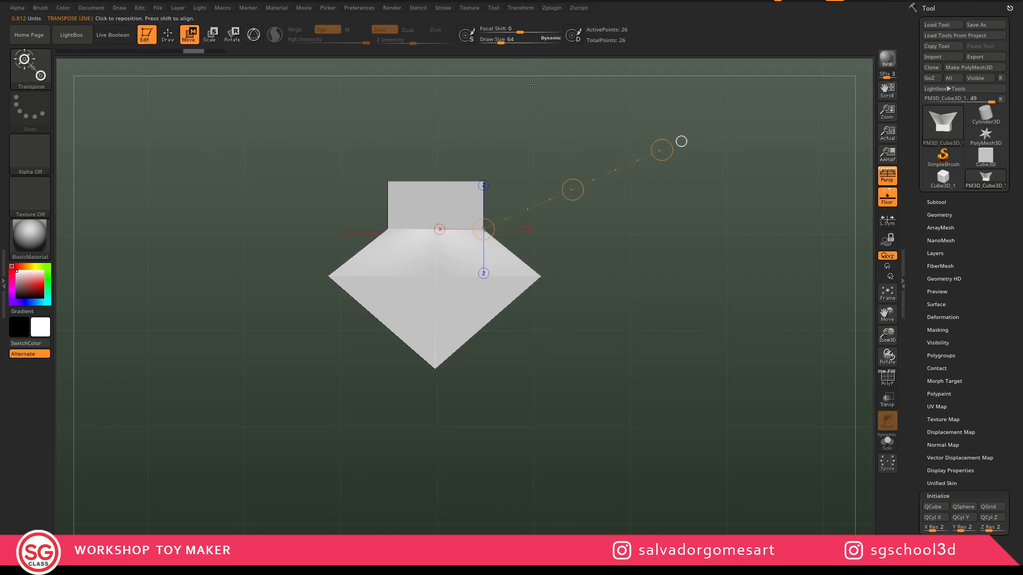
Make sure symmetry is deactivated and try moving the whole mesh with the transpose line's middle circle
{"action": "left_click", "coordinate": [520, 8]}
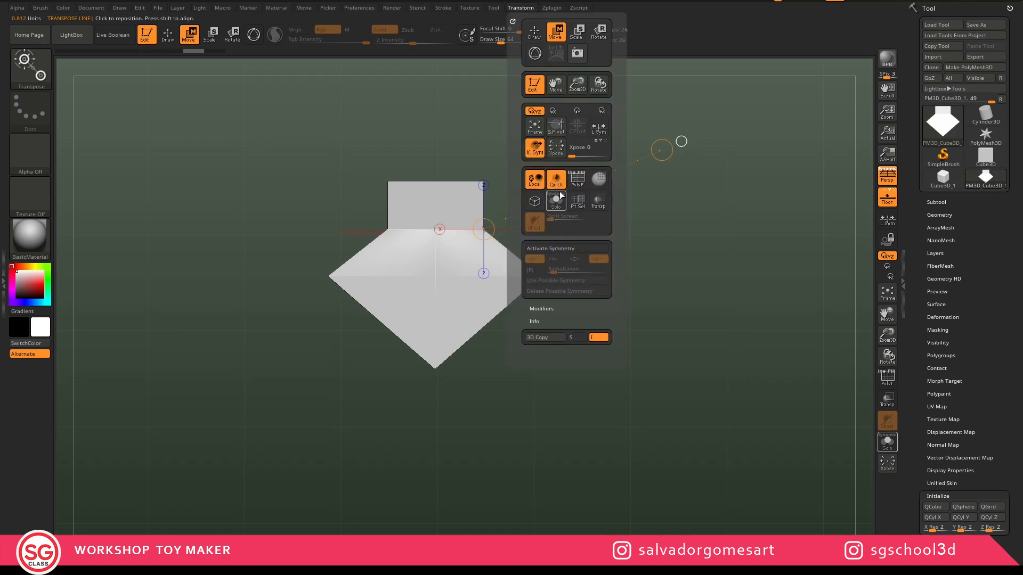
{"action": "left_click", "coordinate": [544, 249]}
{"action": "left_click", "coordinate": [545, 248]}
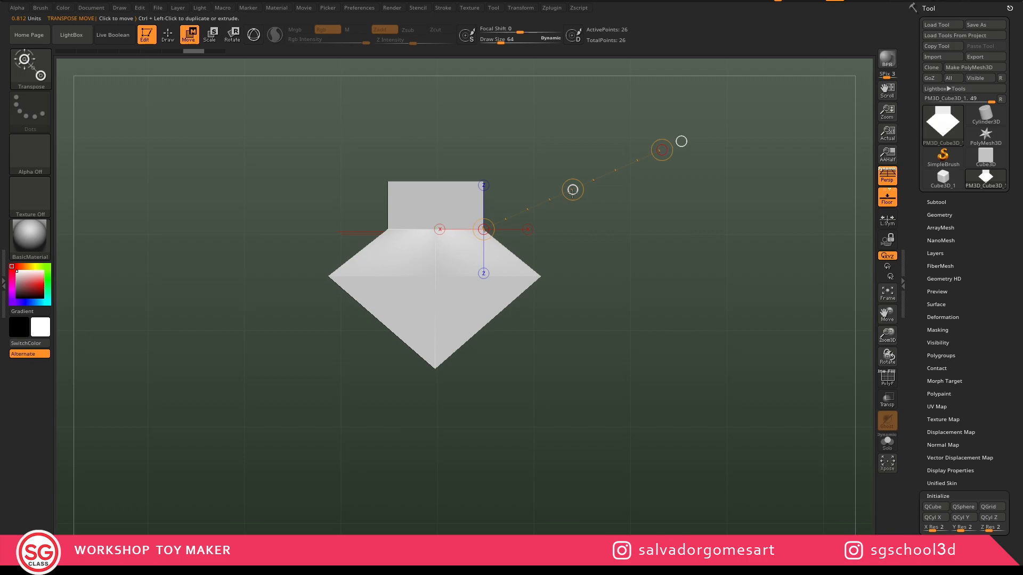
{"action": "left_click_drag", "start_coordinate": [572, 190], "coordinate": [543, 145]}
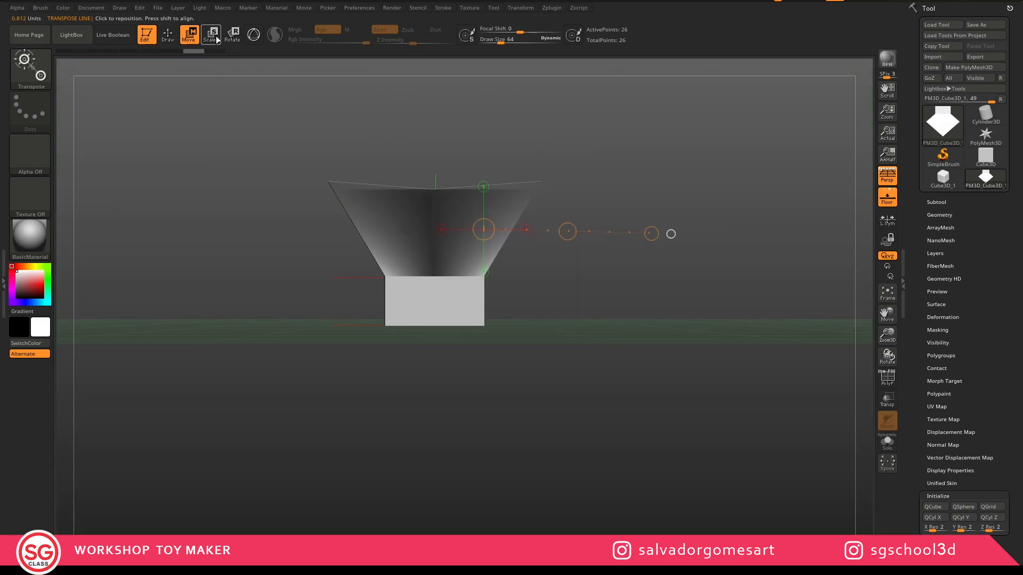
In Scale mode, draw a transpose line about 1.2 units long along Z from the base's corner, try scaling, and undo
{"action": "left_click", "coordinate": [215, 39]}
{"action": "left_click_drag", "start_coordinate": [517, 291], "coordinate": [489, 240], "text": "shift"}
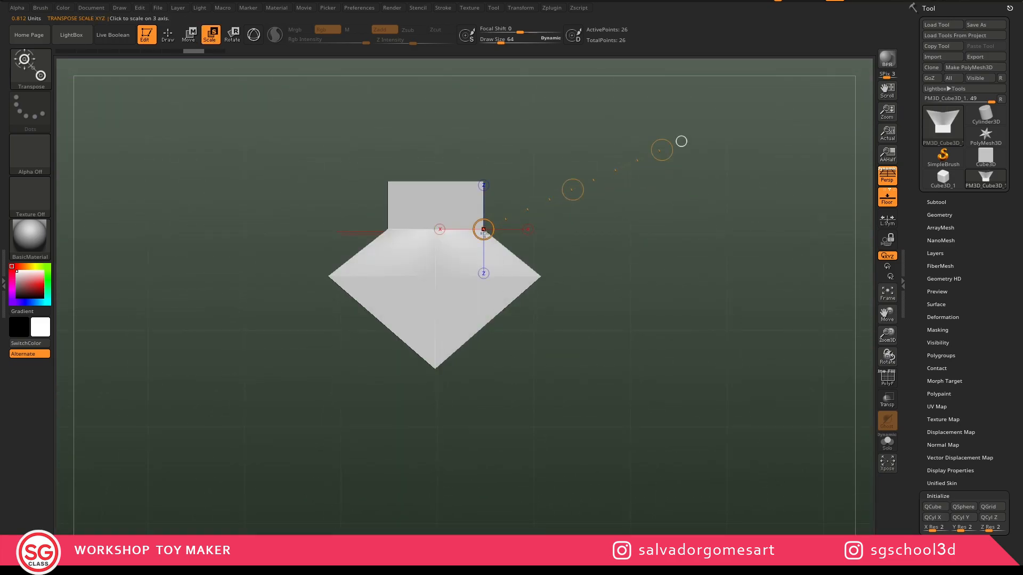
{"action": "mouse_move", "coordinate": [473, 183]}
{"action": "left_mouse_down", "text": "shift"}
{"action": "mouse_move", "coordinate": [468, 370]}
{"action": "mouse_move", "coordinate": [495, 468]}
{"action": "left_mouse_up", "text": "shift"}
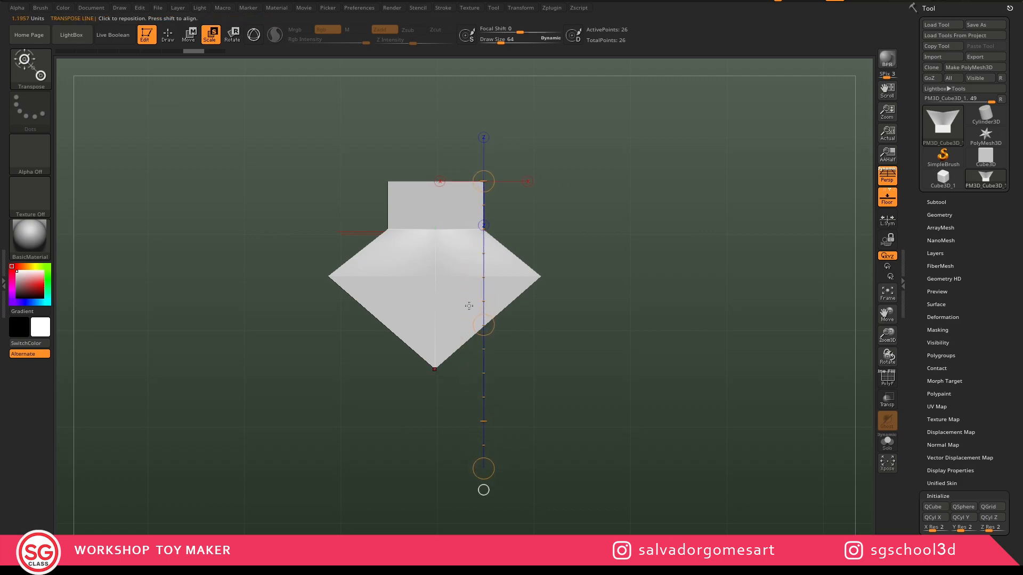
{"action": "left_click_drag", "start_coordinate": [484, 325], "coordinate": [554, 169]}
{"action": "right_click_drag", "start_coordinate": [540, 314], "coordinate": [486, 237]}
{"action": "key", "text": "ctrl+z"}
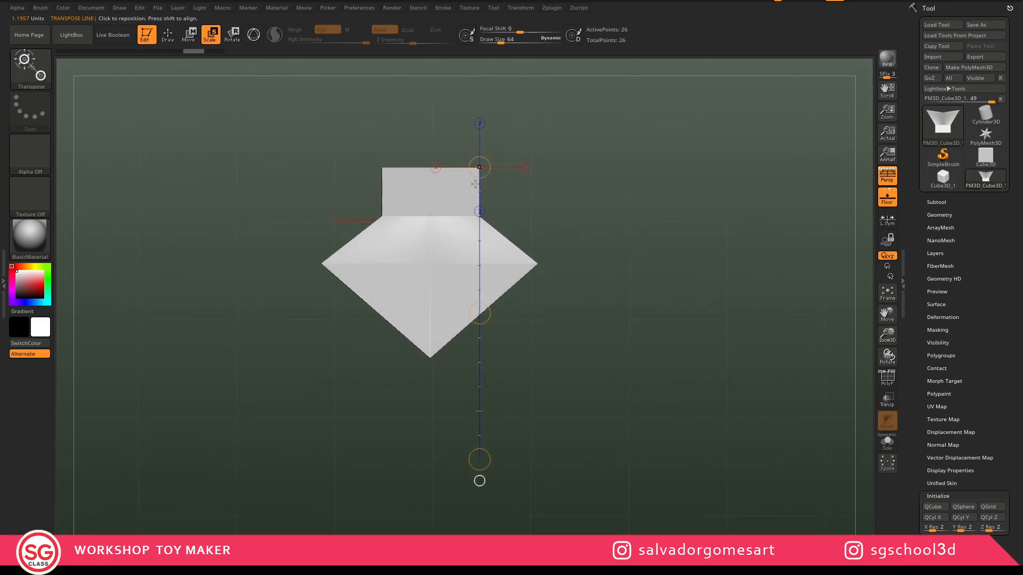
Draw transpose lines about 0.48 and 0.77 units long along X, try scaling the mesh from them, and undo the scaling
{"action": "left_click_drag", "start_coordinate": [462, 265], "coordinate": [588, 253]}
{"action": "left_click_drag", "start_coordinate": [496, 291], "coordinate": [663, 288]}
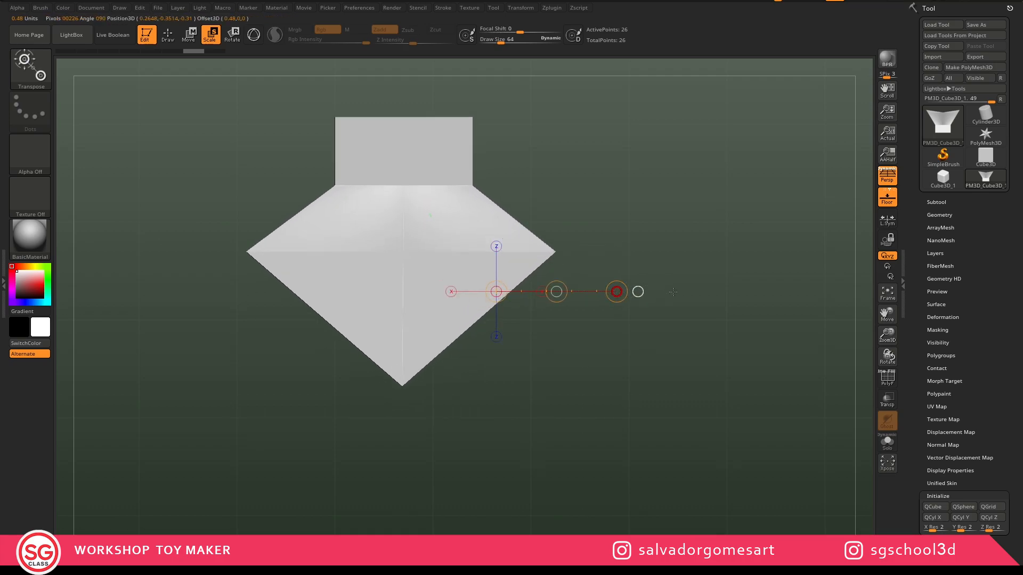
{"action": "key", "text": "ctrl+z"}
{"action": "mouse_move", "coordinate": [458, 236]}
{"action": "left_mouse_down"}
{"action": "mouse_move", "coordinate": [792, 248]}
{"action": "mouse_move", "coordinate": [607, 288]}
{"action": "mouse_move", "coordinate": [782, 271]}
{"action": "left_mouse_up"}
{"action": "key", "text": "ctrl+z"}
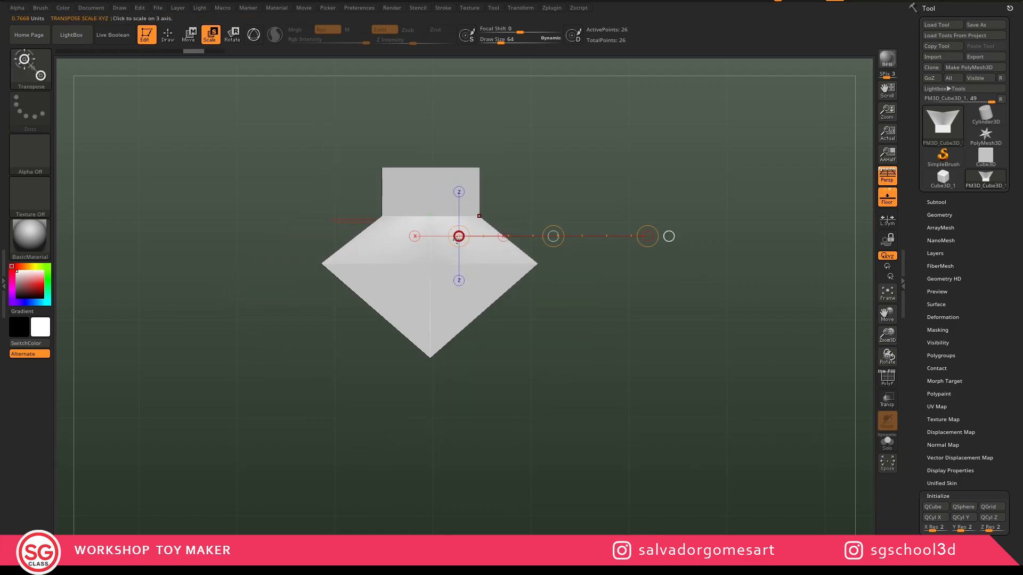
Draw a transpose line about 0.94 units long along X from the mesh's centre and scale the mesh with its circles
{"action": "mouse_move", "coordinate": [430, 266]}
{"action": "left_mouse_down"}
{"action": "mouse_move", "coordinate": [564, 255]}
{"action": "mouse_move", "coordinate": [659, 265]}
{"action": "left_mouse_up"}
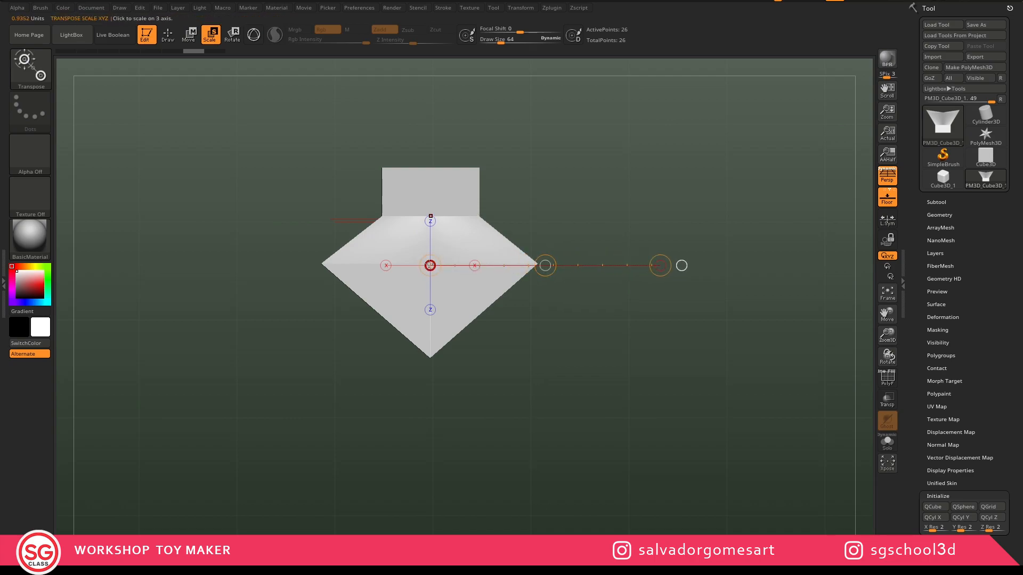
{"action": "left_click_drag", "start_coordinate": [660, 265], "coordinate": [703, 280]}
{"action": "left_click_drag", "start_coordinate": [545, 266], "coordinate": [501, 298]}
{"action": "left_click_drag", "start_coordinate": [429, 265], "coordinate": [449, 281]}
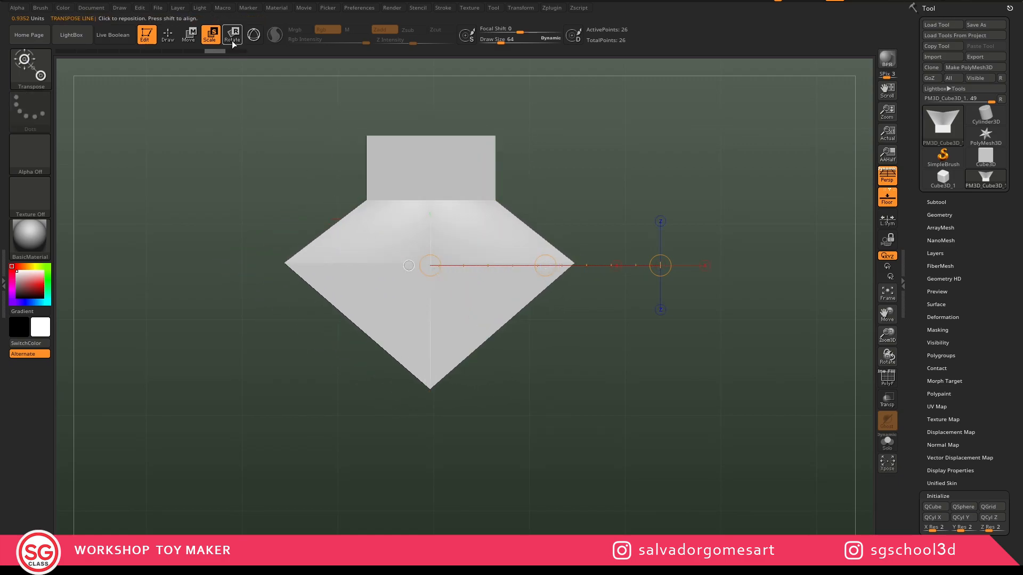
In Rotate mode, draw a transpose line about 0.99 units long along X from the mesh's centre and try rotating the mesh
{"action": "left_click", "coordinate": [233, 41]}
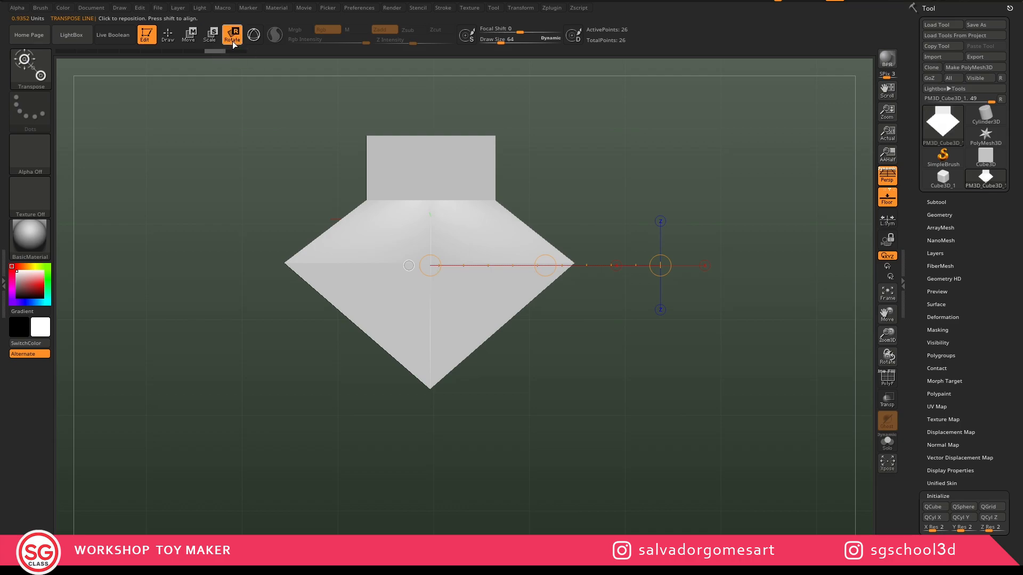
{"action": "mouse_move", "coordinate": [476, 318]}
{"action": "right_mouse_down"}
{"action": "mouse_move", "coordinate": [485, 356]}
{"action": "mouse_move", "coordinate": [481, 310]}
{"action": "right_mouse_up"}
{"action": "left_click_drag", "start_coordinate": [461, 155], "coordinate": [456, 180]}
{"action": "left_click_drag", "start_coordinate": [431, 264], "coordinate": [673, 267], "text": "shift"}
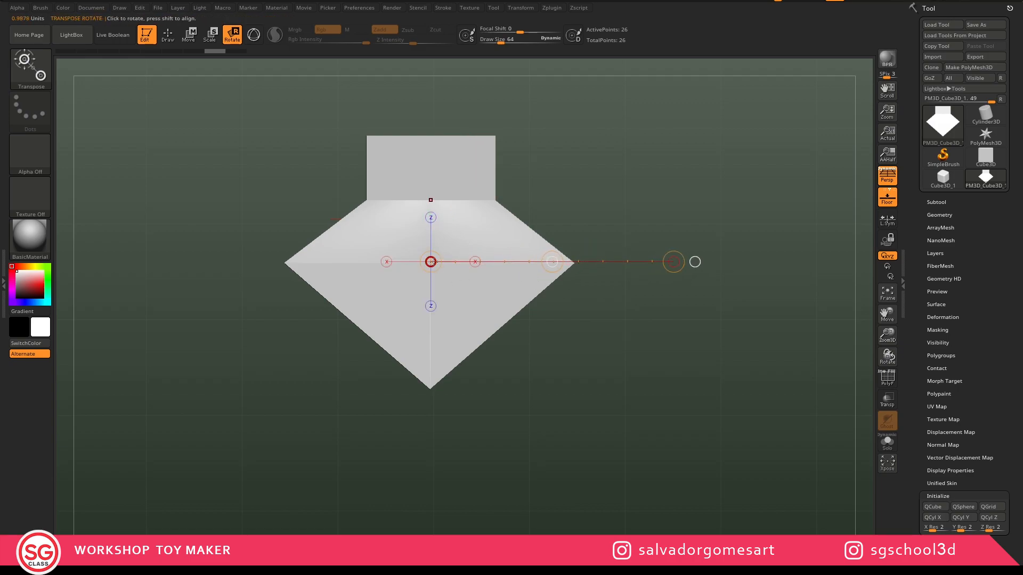
{"action": "left_click_drag", "start_coordinate": [673, 262], "coordinate": [483, 356]}
{"action": "right_click_drag", "start_coordinate": [483, 356], "coordinate": [473, 234]}
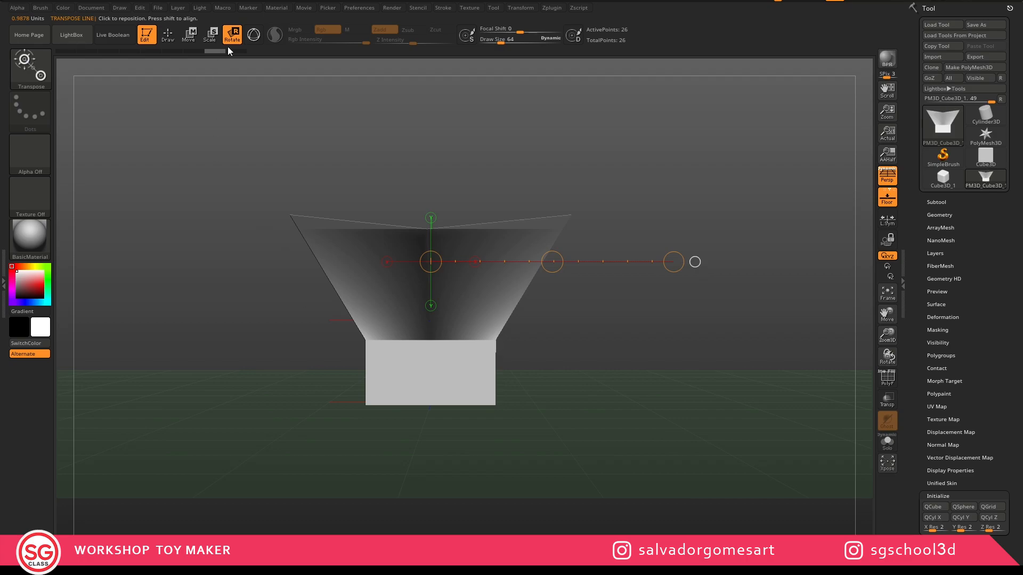
Switch from the transpose line to Gizmo 3D and try scaling the mesh uniformly with the gizmo's centre handle
{"action": "left_click", "coordinate": [253, 36]}
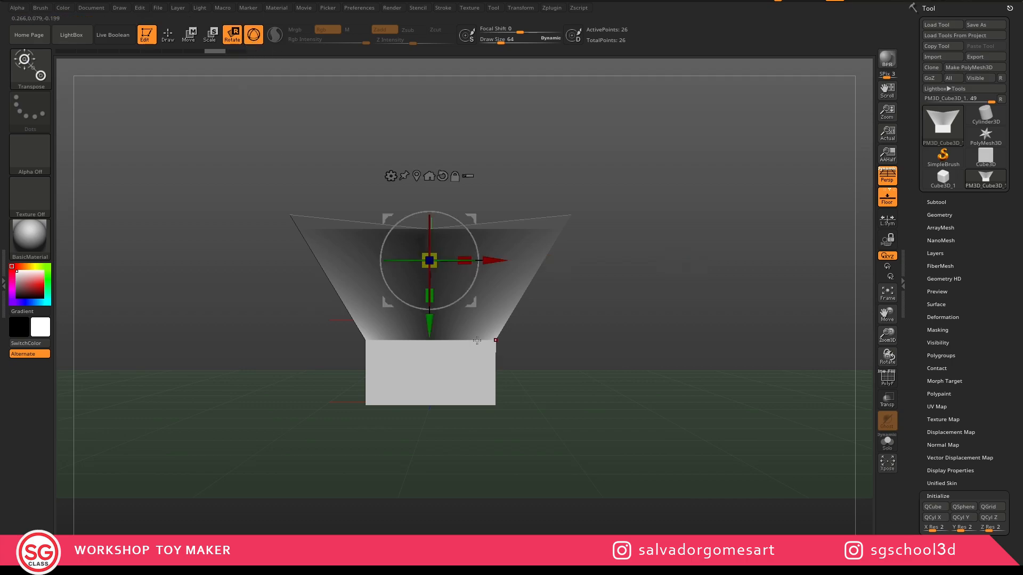
{"action": "left_click_drag", "start_coordinate": [495, 312], "coordinate": [493, 376]}
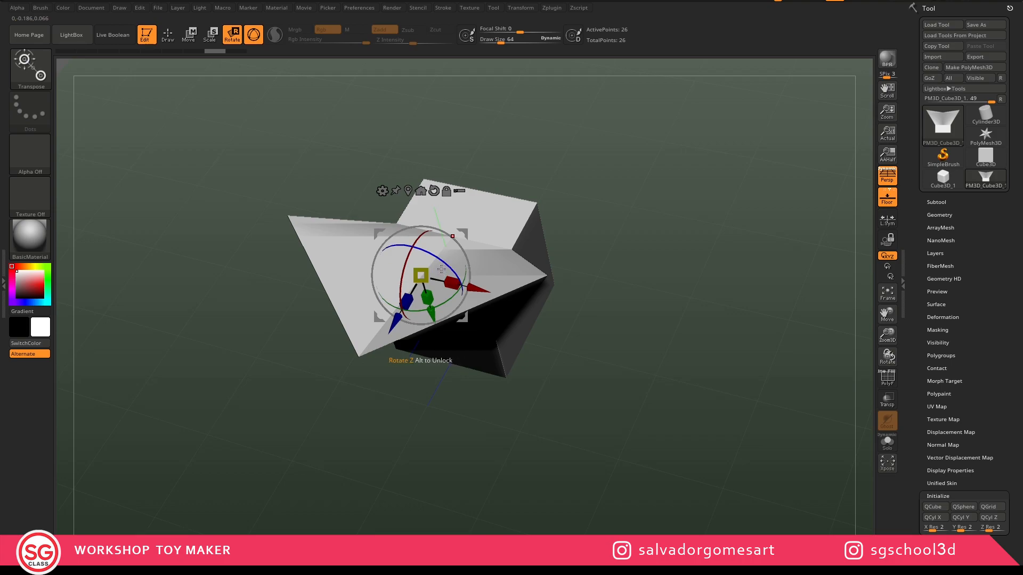
{"action": "right_click_drag", "start_coordinate": [447, 270], "coordinate": [441, 294]}
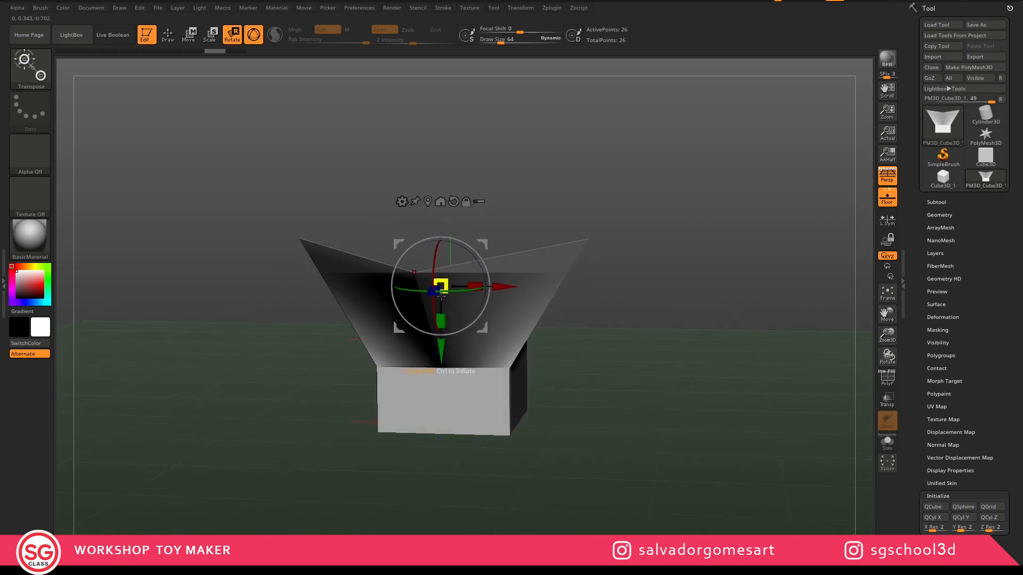
{"action": "left_click_drag", "start_coordinate": [441, 283], "coordinate": [525, 345]}
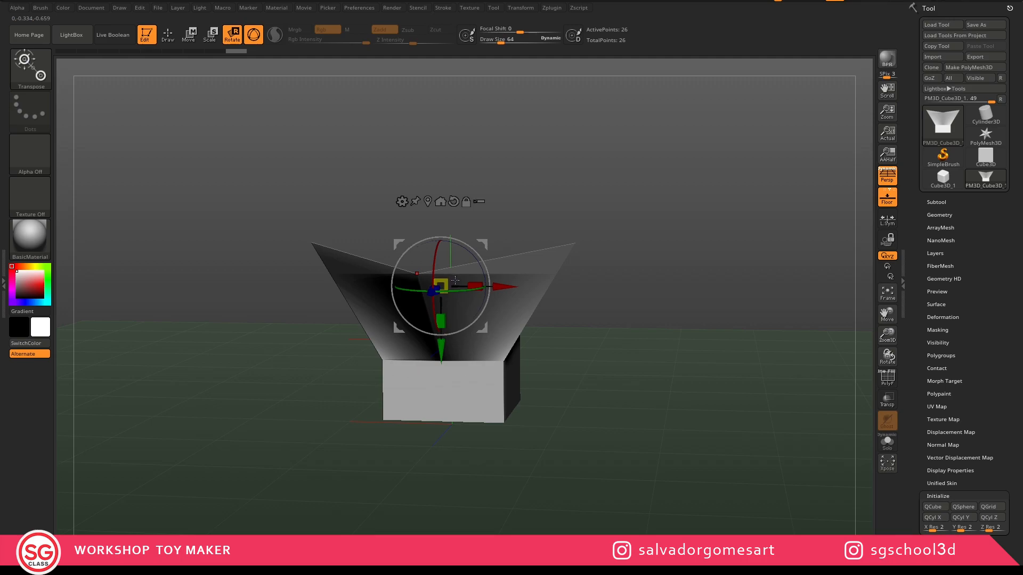
{"action": "left_click_drag", "start_coordinate": [450, 275], "coordinate": [449, 270]}
{"action": "right_click_drag", "start_coordinate": [463, 262], "coordinate": [485, 290]}
{"action": "left_click_drag", "start_coordinate": [500, 271], "coordinate": [446, 318]}
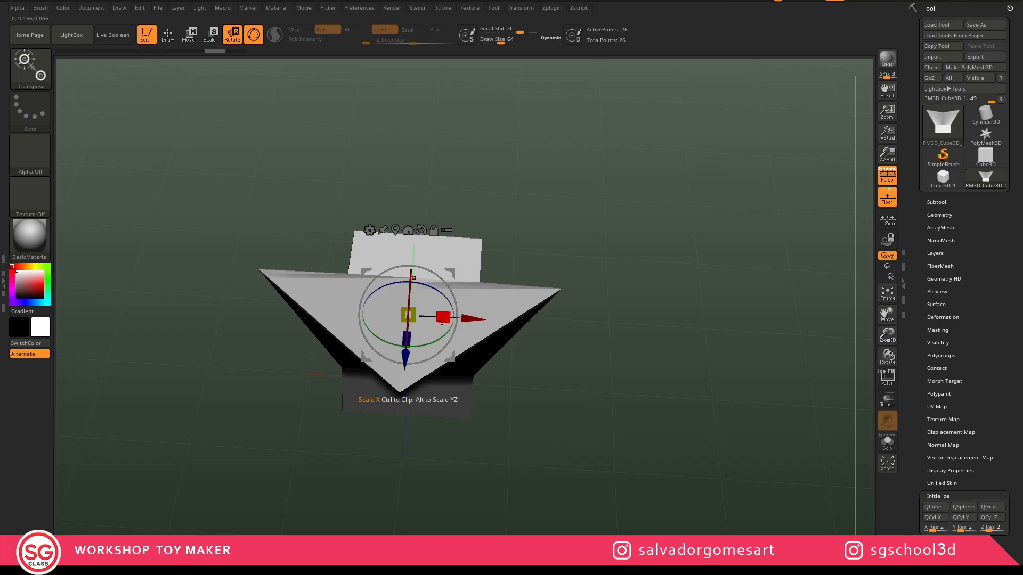
Try scaling the mesh along the X and Z axes with the gizmo, undoing each attempt
{"action": "left_click_drag", "start_coordinate": [442, 318], "coordinate": [575, 387]}
{"action": "key", "text": "ctrl+z"}
{"action": "right_click_drag", "start_coordinate": [421, 332], "coordinate": [399, 334]}
{"action": "left_click_drag", "start_coordinate": [439, 338], "coordinate": [431, 399]}
{"action": "right_click_drag", "start_coordinate": [431, 399], "coordinate": [549, 383]}
{"action": "left_click_drag", "start_coordinate": [551, 395], "coordinate": [479, 415]}
{"action": "key", "text": "ctrl+z"}
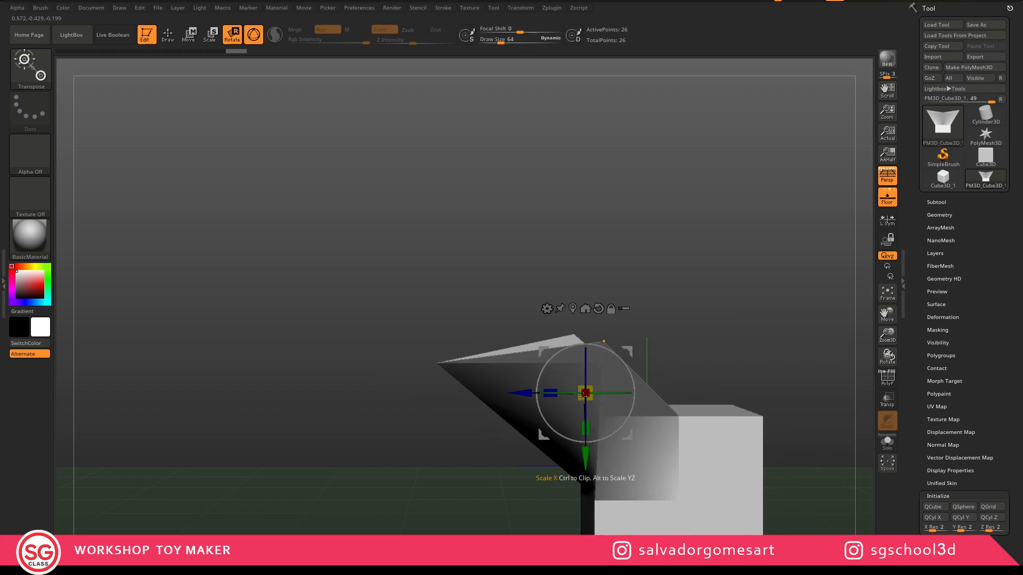
Try rotating the mesh with a gizmo ring and moving it along X, undoing each attempt
{"action": "right_click_drag", "start_coordinate": [552, 405], "coordinate": [495, 311], "text": "alt"}
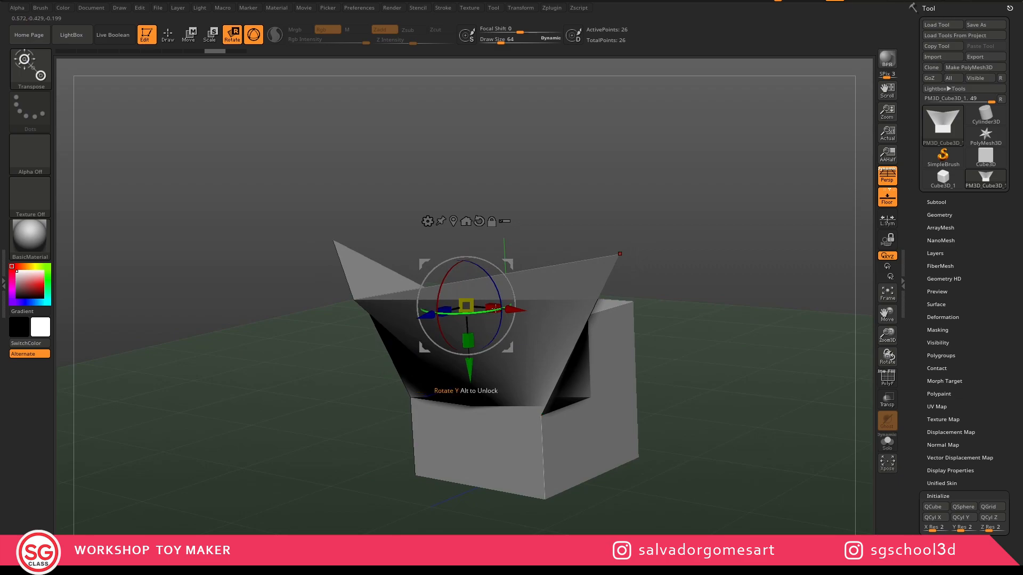
{"action": "mouse_move", "coordinate": [492, 284]}
{"action": "left_mouse_down"}
{"action": "mouse_move", "coordinate": [496, 330]}
{"action": "mouse_move", "coordinate": [426, 346]}
{"action": "mouse_move", "coordinate": [448, 250]}
{"action": "mouse_move", "coordinate": [468, 288]}
{"action": "left_mouse_up"}
{"action": "key", "text": "ctrl+z"}
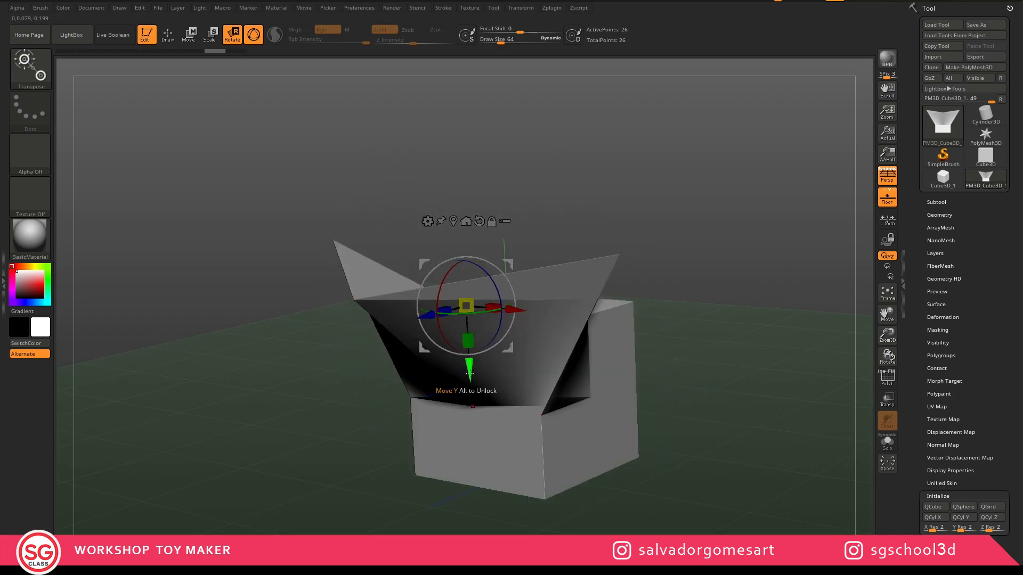
{"action": "left_click_drag", "start_coordinate": [513, 310], "coordinate": [509, 309]}
{"action": "key", "text": "ctrl+z"}
Try rotating the mesh parallel to the screen with the gizmo's outer ring
{"action": "right_click_drag", "start_coordinate": [497, 362], "coordinate": [438, 331], "text": "alt"}
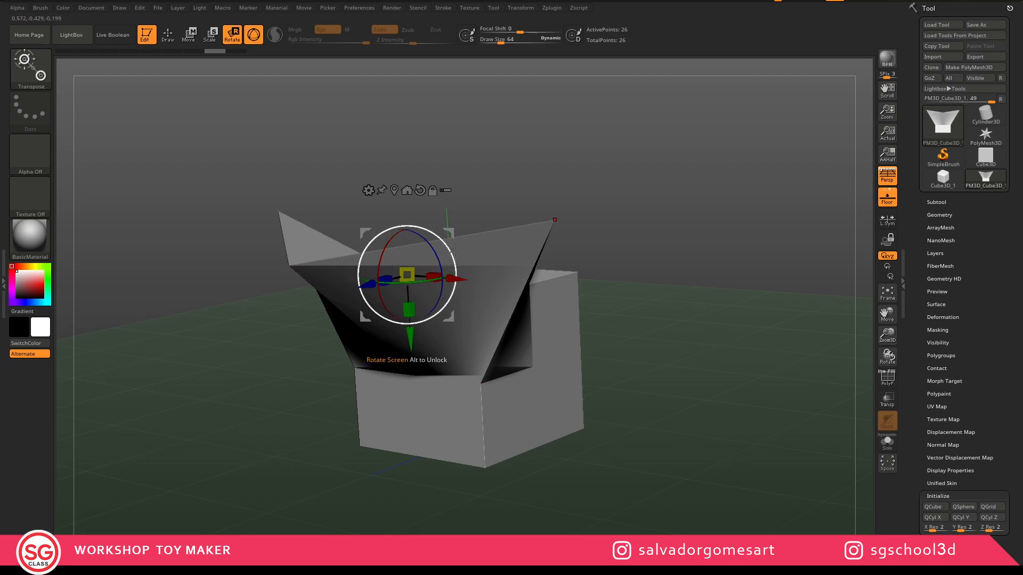
{"action": "right_click_drag", "start_coordinate": [467, 264], "coordinate": [458, 223], "text": "ctrl"}
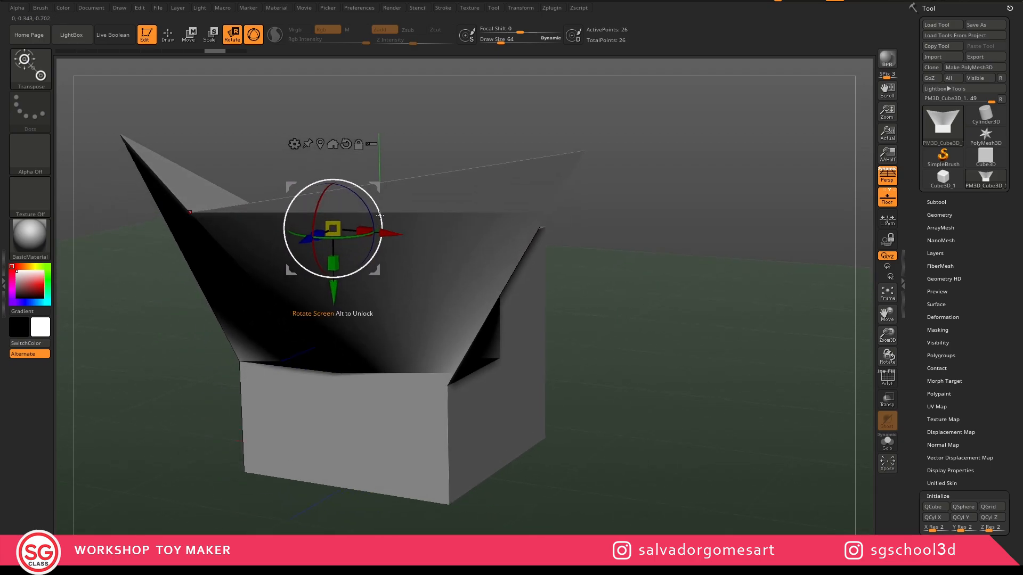
{"action": "left_click_drag", "start_coordinate": [382, 210], "coordinate": [405, 243]}
{"action": "right_click_drag", "start_coordinate": [407, 243], "coordinate": [442, 320]}
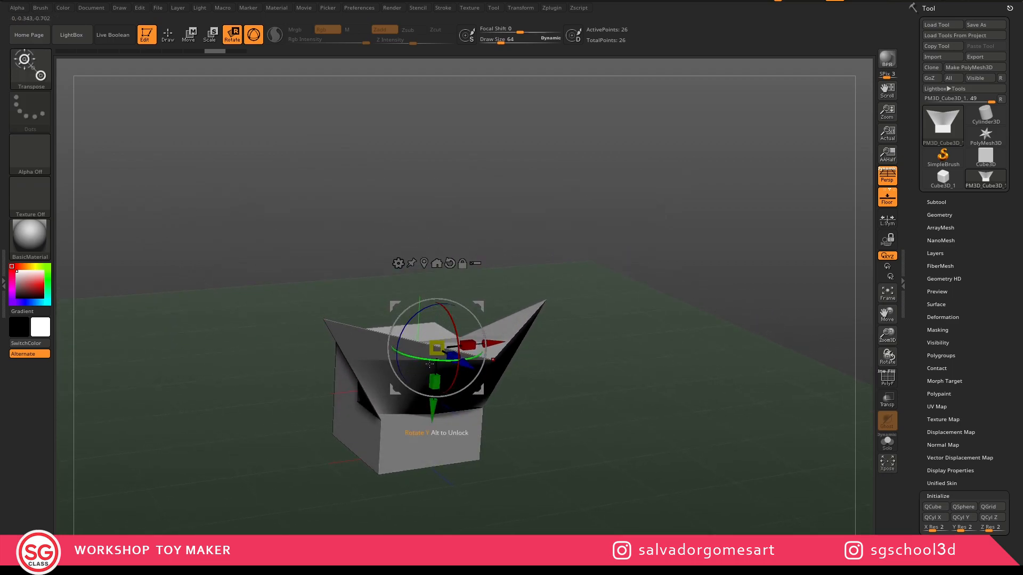
{"action": "right_click_drag", "start_coordinate": [472, 389], "coordinate": [502, 303]}
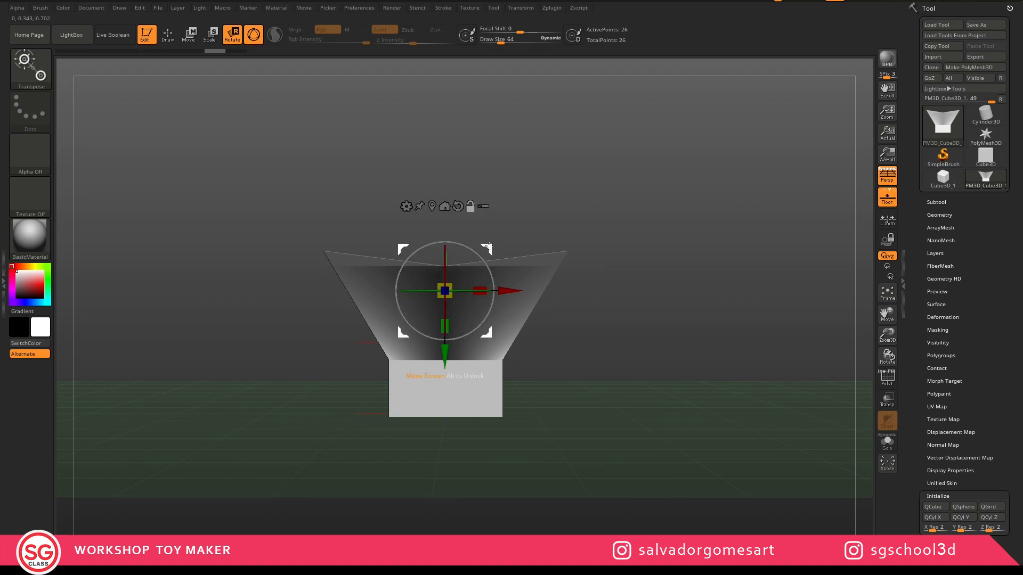
Move only the gizmo from the mesh's centre down to its base, using the screen-move handle
{"action": "left_click_drag", "start_coordinate": [489, 248], "coordinate": [541, 367]}
{"action": "left_click", "coordinate": [520, 325]}
{"action": "right_click_drag", "start_coordinate": [523, 325], "coordinate": [484, 332]}
{"action": "mouse_move", "coordinate": [512, 382]}
{"action": "left_mouse_down"}
{"action": "mouse_move", "coordinate": [519, 391]}
{"action": "mouse_move", "coordinate": [503, 386]}
{"action": "mouse_move", "coordinate": [523, 372]}
{"action": "left_mouse_up"}
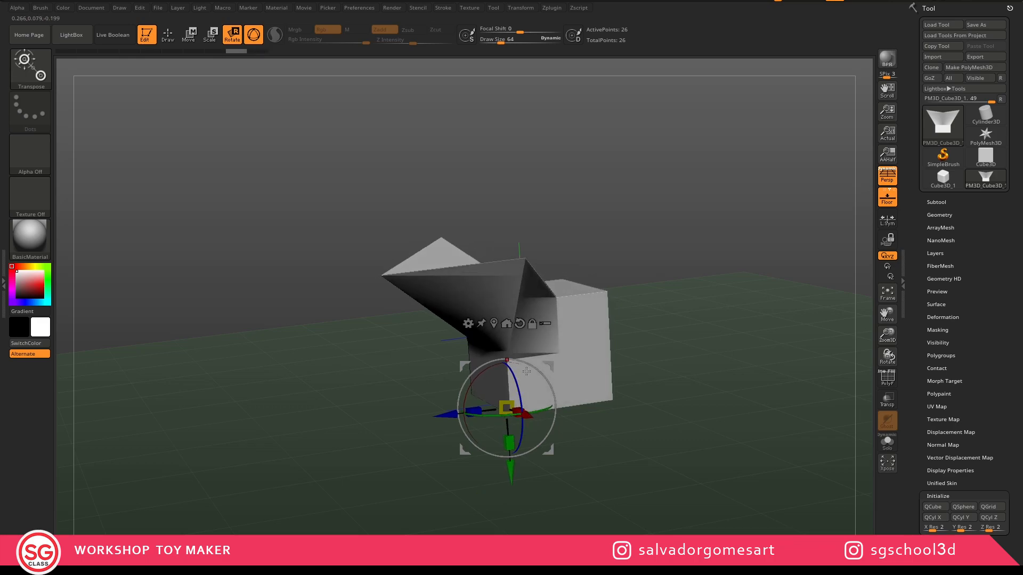
Snap the gizmo to several corners and faces of the mesh in turn, ending on one side of the flared top
{"action": "left_click", "coordinate": [606, 292], "text": "alt"}
{"action": "right_click_drag", "start_coordinate": [567, 371], "coordinate": [639, 354]}
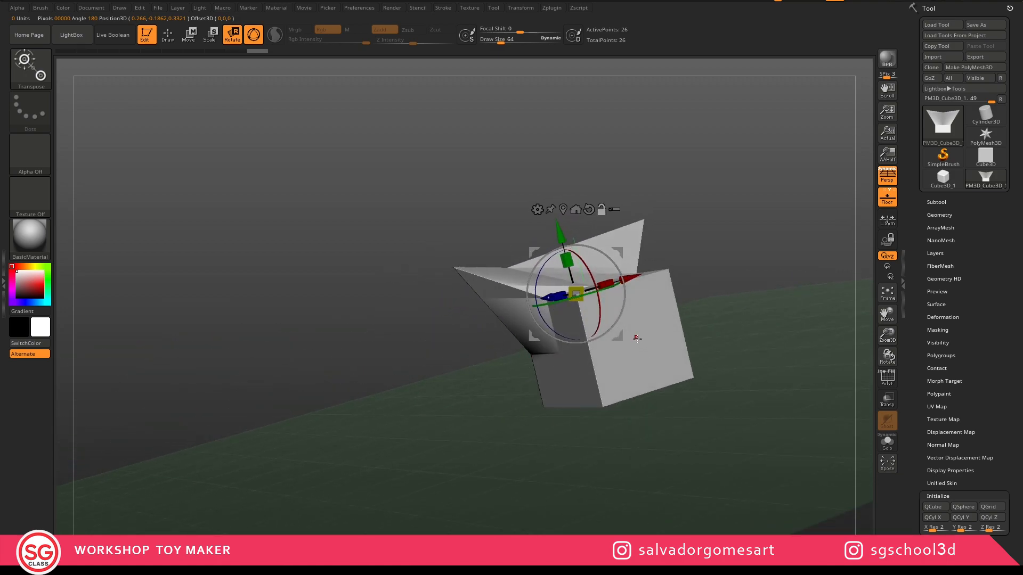
{"action": "left_click", "coordinate": [636, 338], "text": "alt"}
{"action": "right_click_drag", "start_coordinate": [534, 403], "coordinate": [610, 330]}
{"action": "left_click", "coordinate": [565, 393], "text": "alt"}
{"action": "left_click", "coordinate": [484, 317], "text": "alt"}
{"action": "left_click", "coordinate": [578, 276], "text": "alt"}
{"action": "left_click", "coordinate": [442, 283], "text": "alt"}
{"action": "left_click", "coordinate": [516, 384], "text": "alt"}
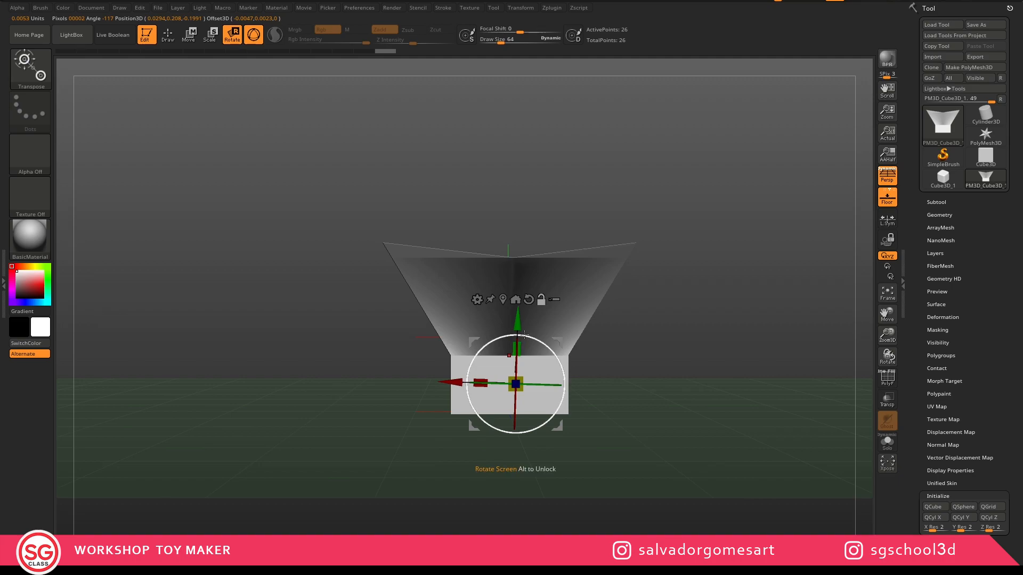
{"action": "left_click", "coordinate": [606, 282], "text": "alt"}
Try resetting the gizmo's orientation, undo it, and reset the orientation again with the gizmo unlocked
{"action": "right_click_drag", "start_coordinate": [580, 287], "coordinate": [516, 326]}
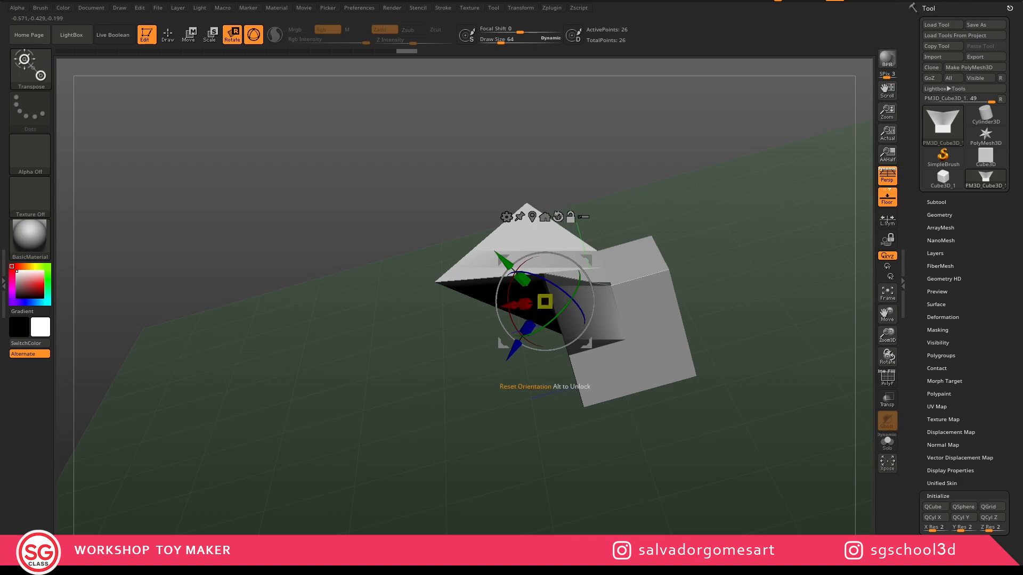
{"action": "left_click", "coordinate": [558, 217]}
{"action": "left_click", "coordinate": [571, 217]}
{"action": "right_click_drag", "start_coordinate": [572, 235], "coordinate": [558, 272]}
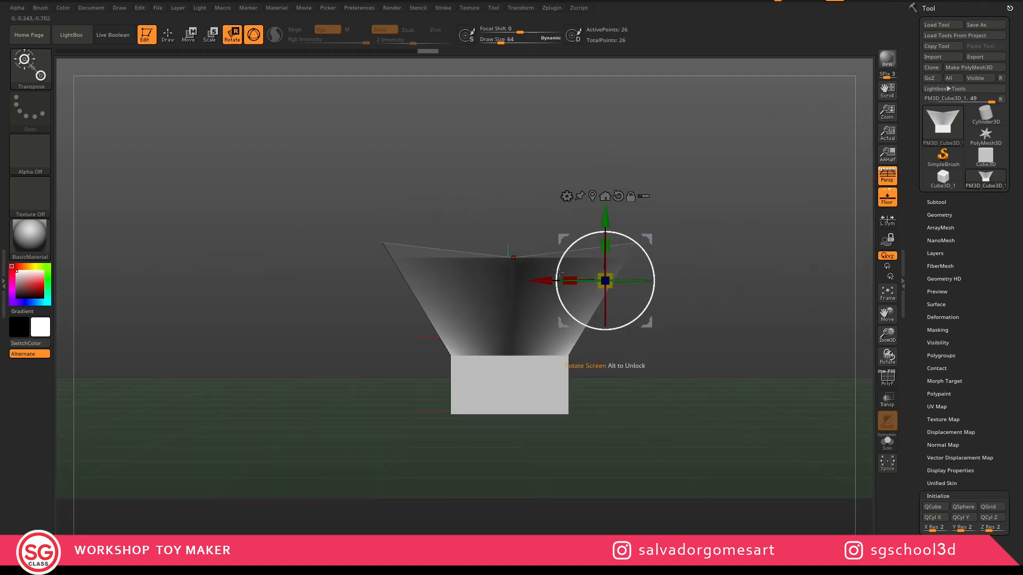
{"action": "key", "text": "ctrl+z"}
{"action": "left_click", "coordinate": [631, 196]}
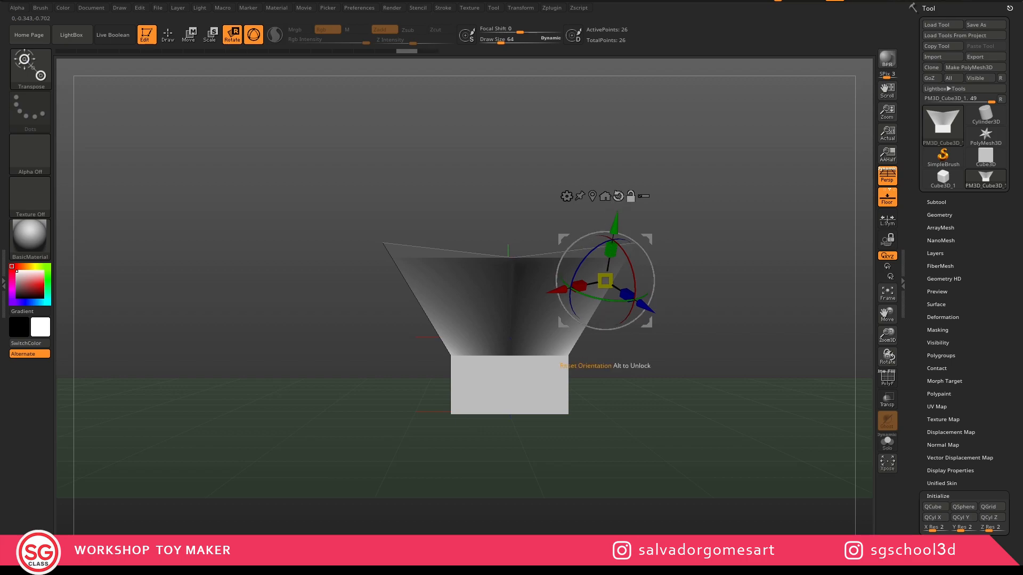
{"action": "left_click", "coordinate": [617, 196]}
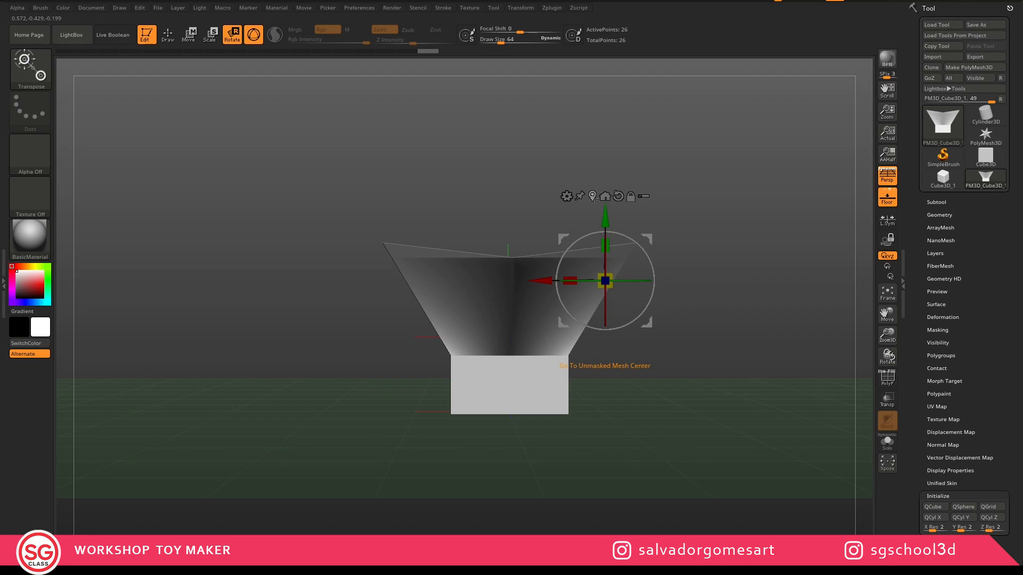
Send the gizmo to the unmasked mesh center, and move and tilt only the gizmo off to the mesh's side
{"action": "left_click", "coordinate": [605, 196]}
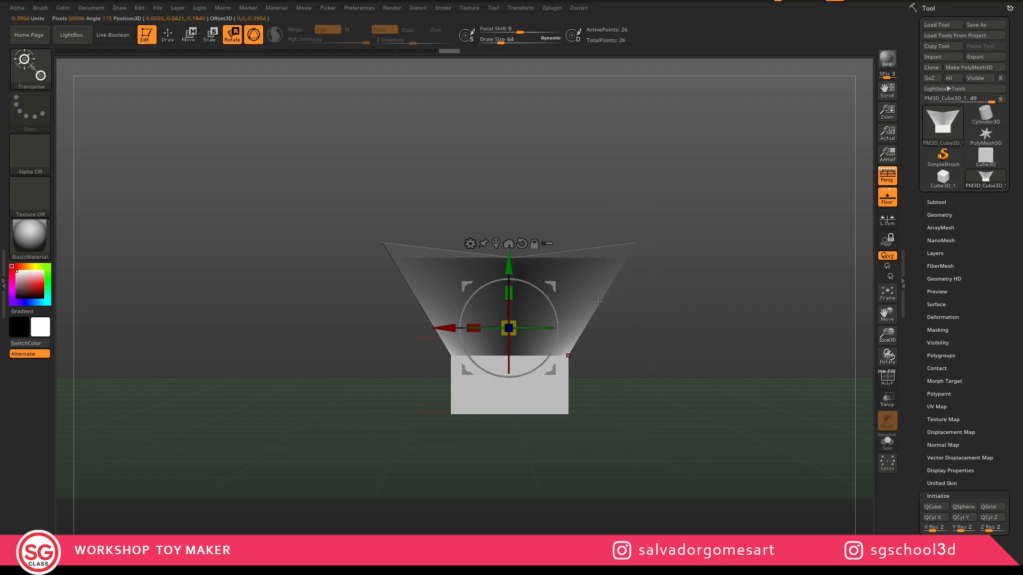
{"action": "left_click_drag", "start_coordinate": [593, 277], "coordinate": [572, 301]}
{"action": "left_click_drag", "start_coordinate": [551, 286], "coordinate": [608, 354], "text": "alt"}
{"action": "mouse_move", "coordinate": [560, 328]}
{"action": "right_mouse_down"}
{"action": "mouse_move", "coordinate": [543, 340]}
{"action": "mouse_move", "coordinate": [559, 330]}
{"action": "right_mouse_up"}
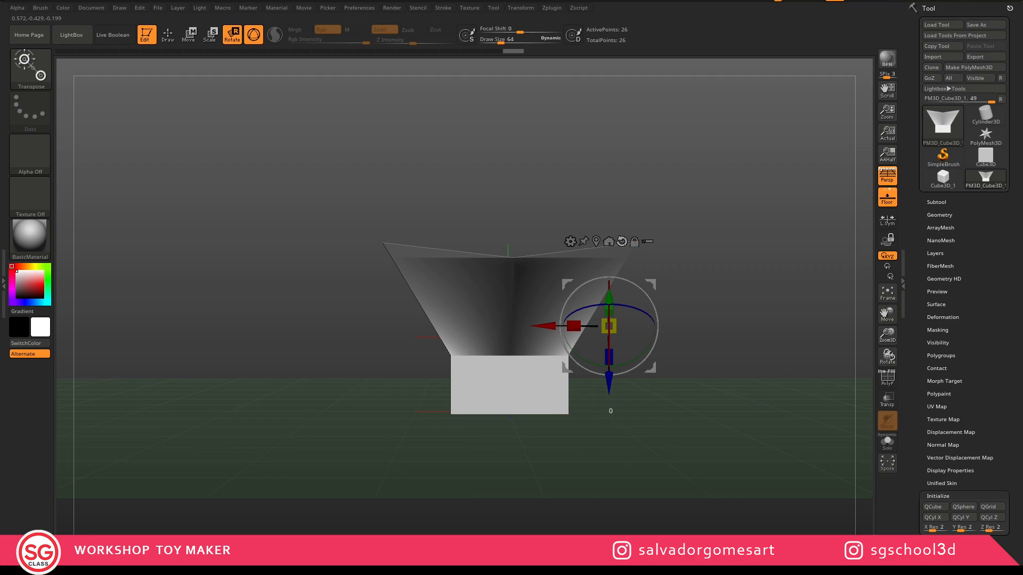
Try resetting the gizmo's orientation while locked, undo and repeat it unlocked, and return the gizmo to the unmasked mesh center
{"action": "left_click", "coordinate": [622, 241]}
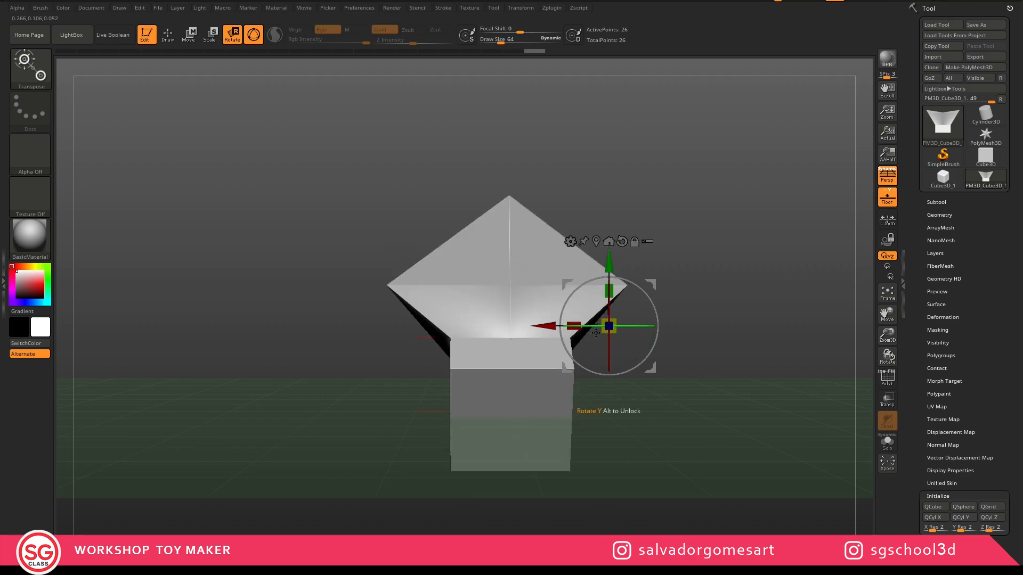
{"action": "left_click_drag", "start_coordinate": [597, 328], "coordinate": [576, 294]}
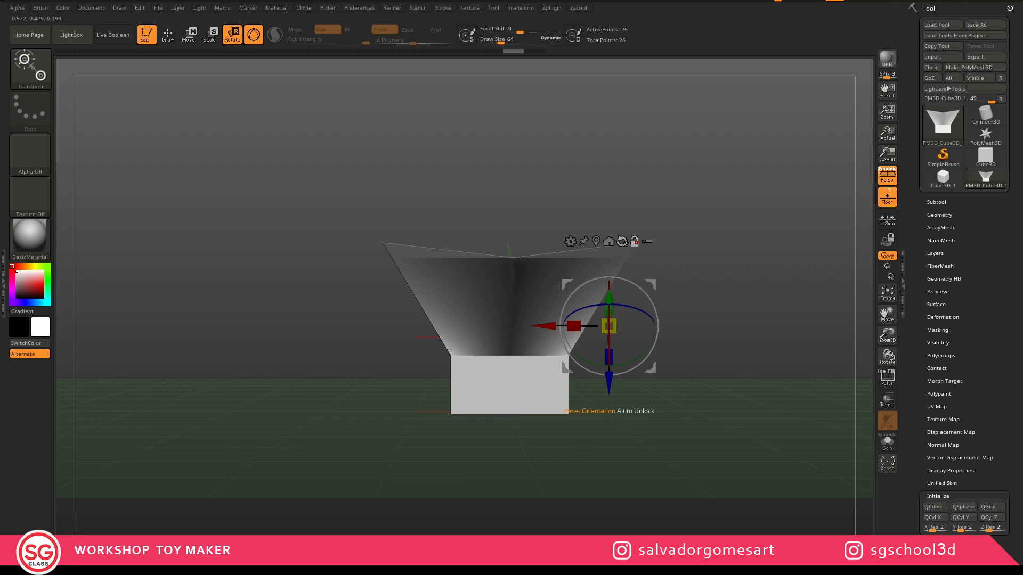
{"action": "left_click", "coordinate": [622, 241]}
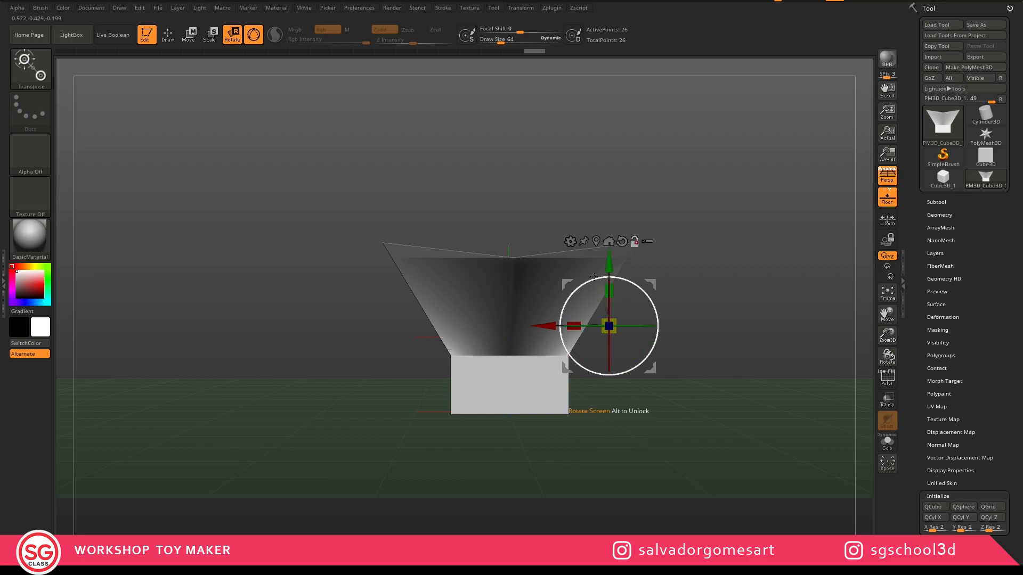
{"action": "left_click", "coordinate": [596, 241]}
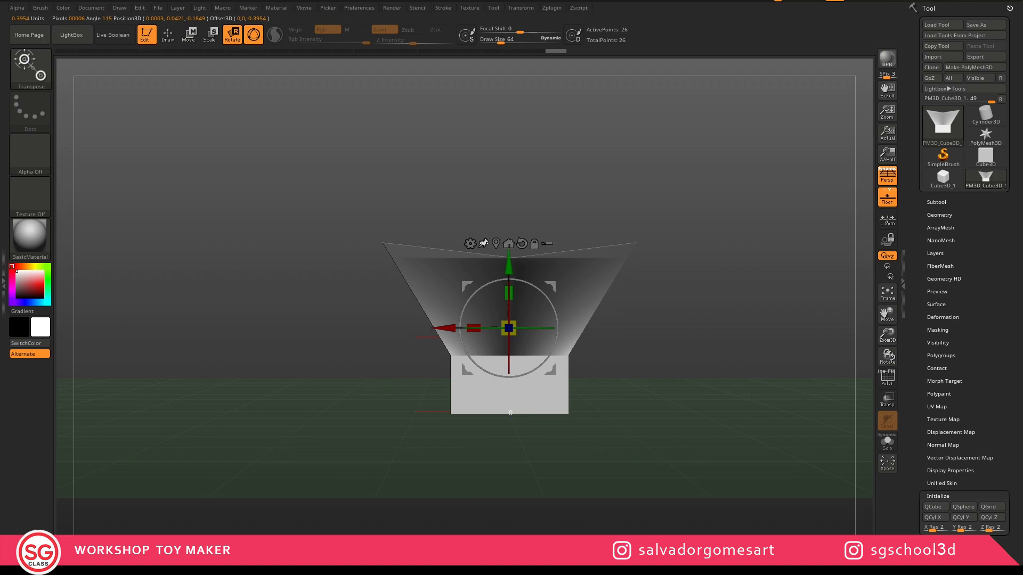
Try moving the gizmo alone away from the mesh's centre and explore its Sticky Mode option
{"action": "left_click_drag", "start_coordinate": [554, 284], "coordinate": [671, 215], "text": "alt"}
{"action": "left_click_drag", "start_coordinate": [552, 286], "coordinate": [584, 263], "text": "alt"}
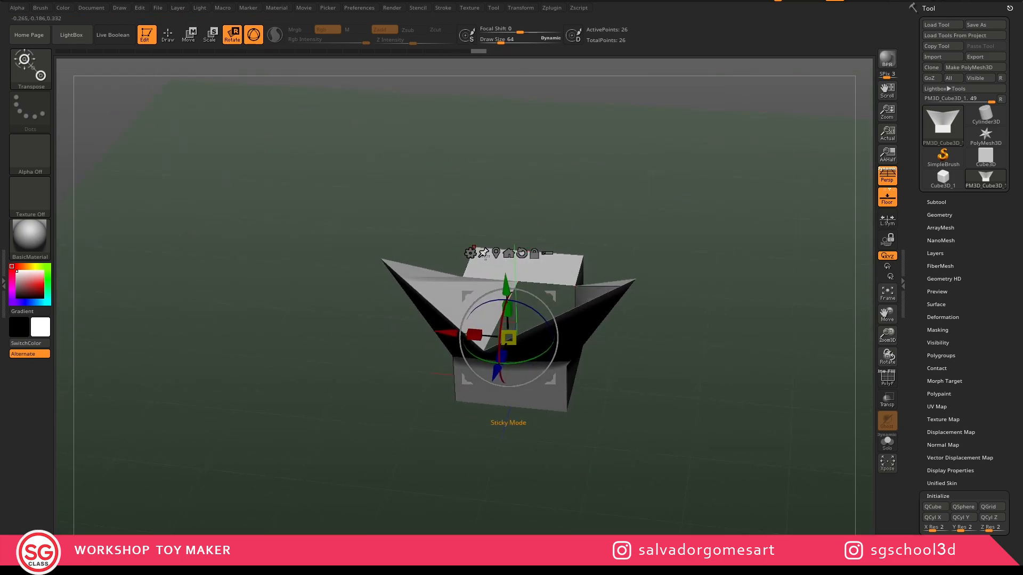
{"action": "left_click_drag", "start_coordinate": [486, 260], "coordinate": [460, 243]}
{"action": "left_click", "coordinate": [454, 241]}
{"action": "right_click_drag", "start_coordinate": [479, 299], "coordinate": [524, 290], "text": "shift"}
{"action": "right_click_drag", "start_coordinate": [554, 351], "coordinate": [621, 278], "text": "alt"}
{"action": "left_click", "coordinate": [624, 285], "text": "alt"}
{"action": "left_click_drag", "start_coordinate": [519, 269], "coordinate": [591, 373], "text": "alt"}
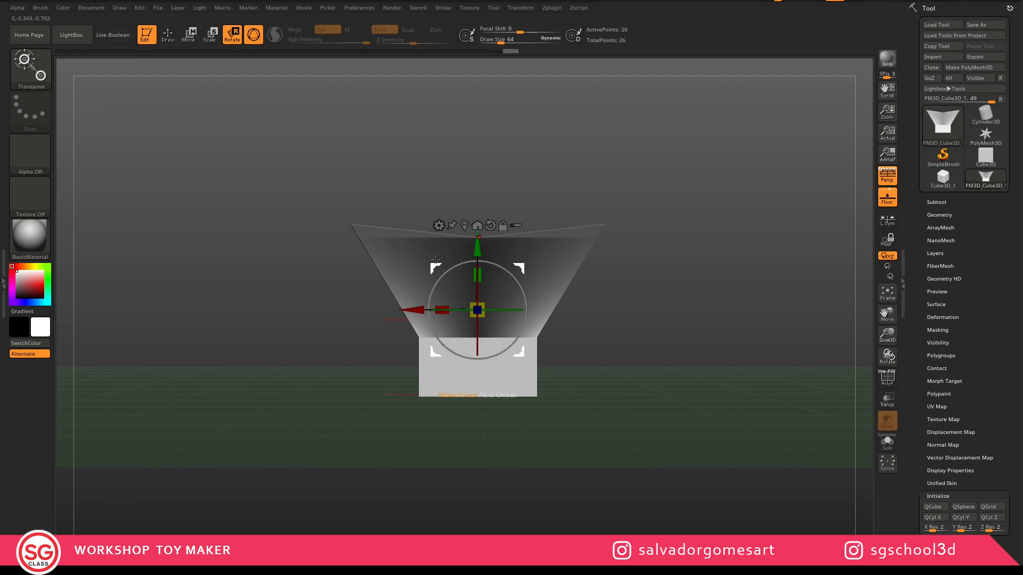
Open the gizmo's settings, and switch between the Draw, Scale, Move and Rotate modes, ending in Move mode
{"action": "left_click", "coordinate": [439, 225]}
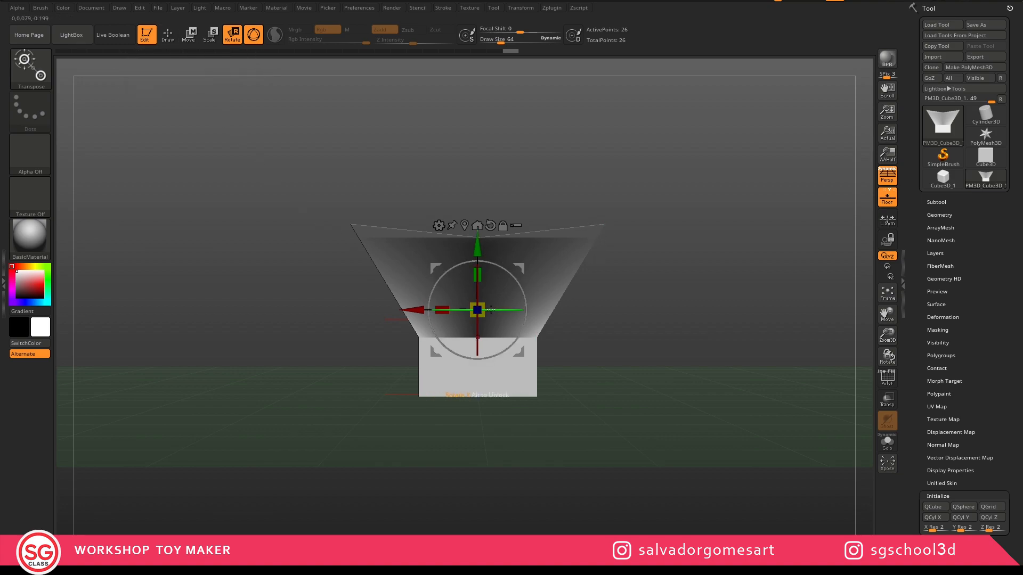
{"action": "left_click", "coordinate": [167, 35]}
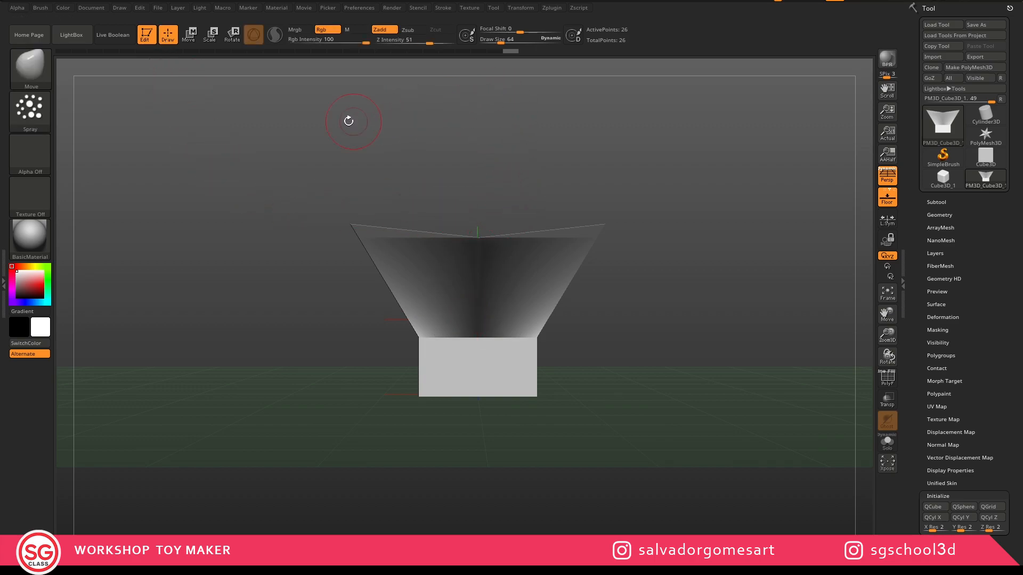
{"action": "left_click", "coordinate": [215, 37]}
{"action": "left_click", "coordinate": [214, 40]}
{"action": "left_click", "coordinate": [189, 38]}
{"action": "left_click", "coordinate": [237, 39]}
{"action": "left_click", "coordinate": [211, 39]}
{"action": "left_click", "coordinate": [184, 38]}
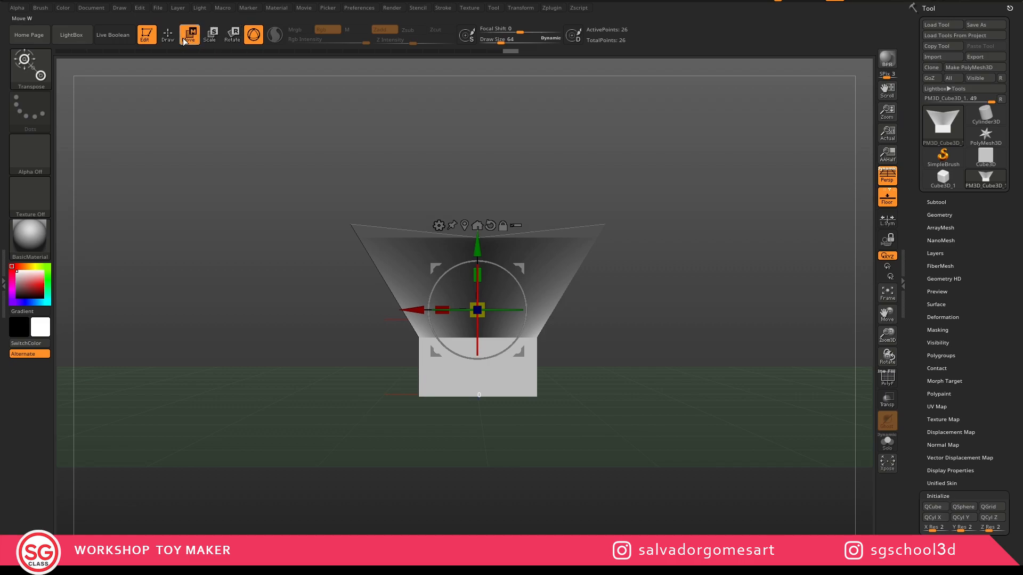
Alternate between Draw and Move modes several times, ending in Draw mode
{"action": "left_click", "coordinate": [168, 34]}
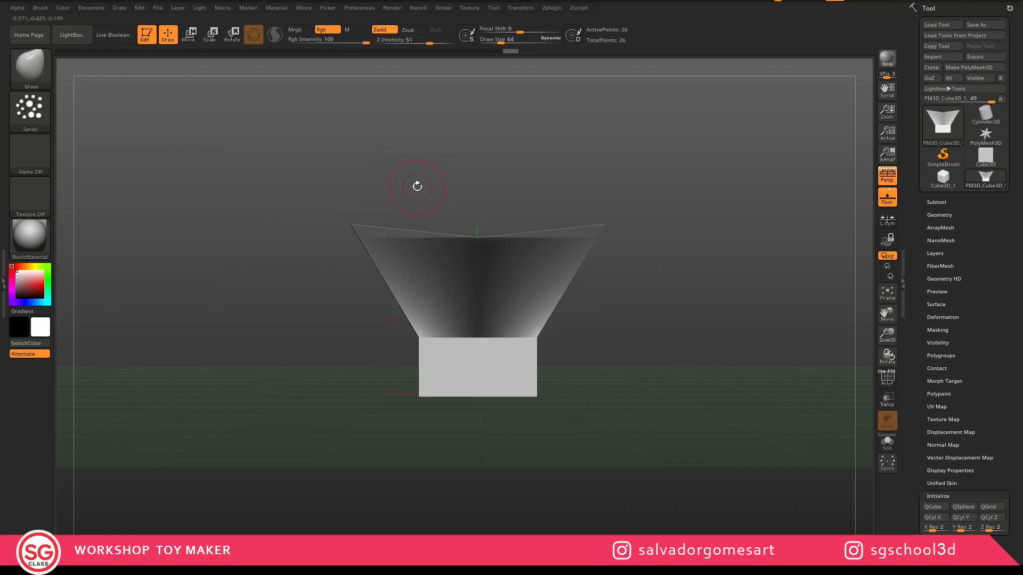
{"action": "left_click", "coordinate": [189, 36]}
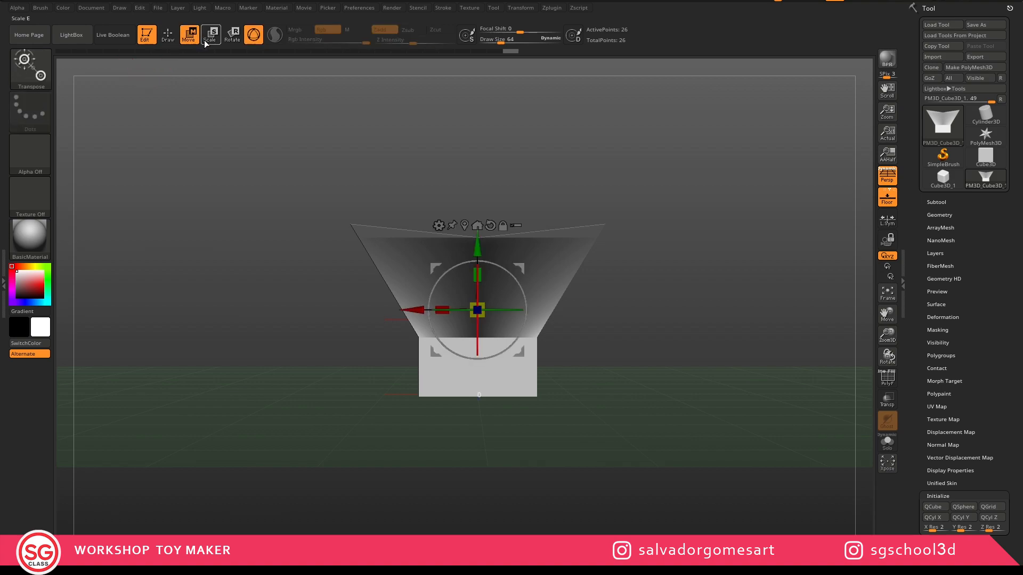
{"action": "left_click", "coordinate": [176, 40]}
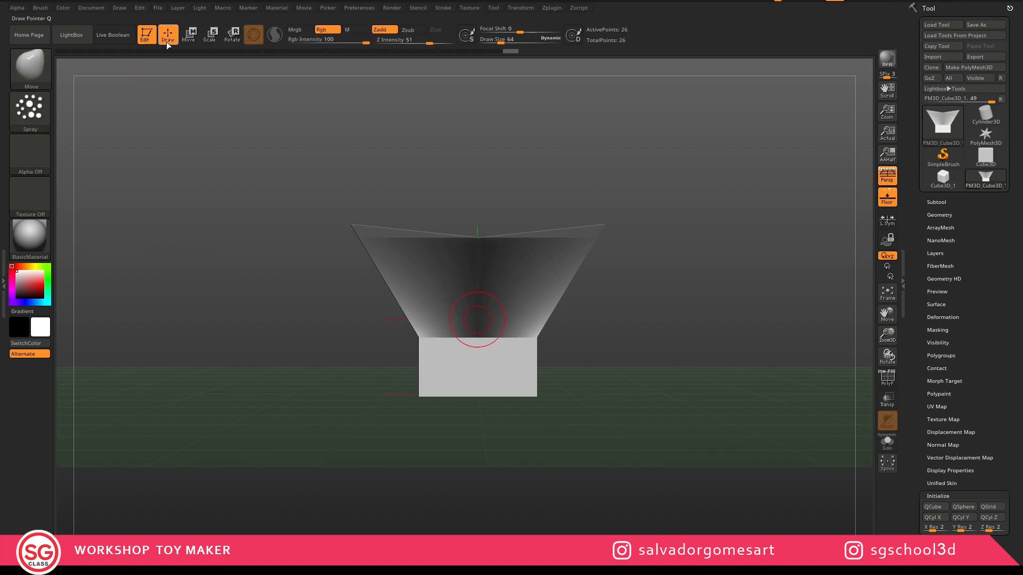
{"action": "left_click", "coordinate": [189, 36]}
{"action": "left_click", "coordinate": [167, 35]}
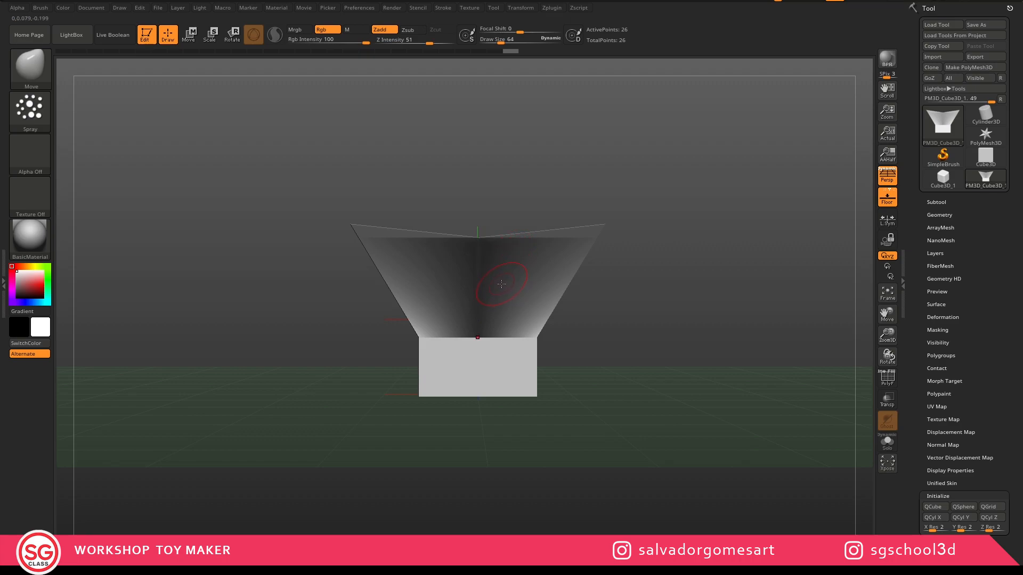
Try pulling the mesh's upper edge with the Move brush from the front view, and undo it
{"action": "left_click_drag", "start_coordinate": [488, 222], "coordinate": [479, 251]}
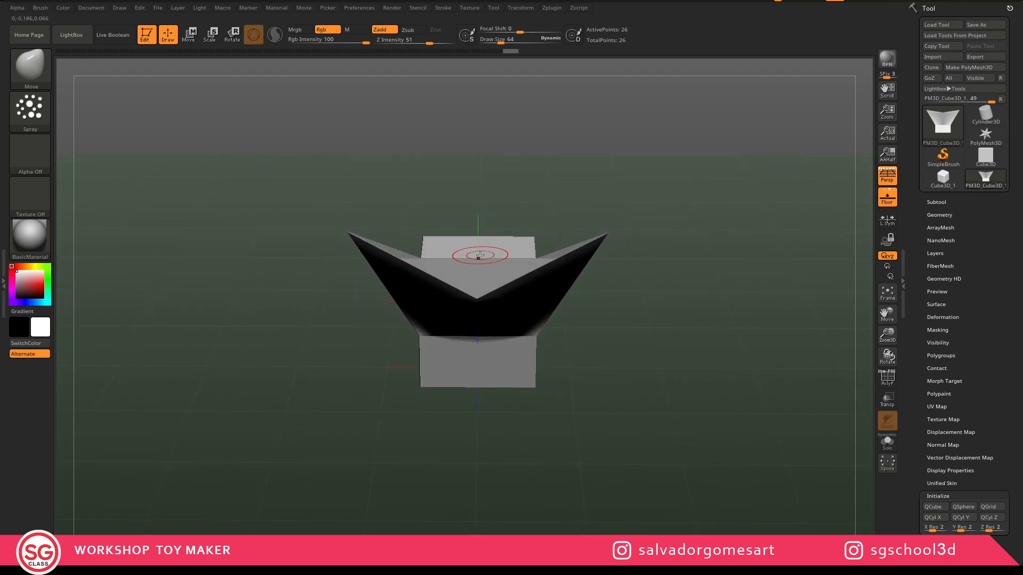
{"action": "key", "text": "ctrl"}
{"action": "right_click_drag", "start_coordinate": [483, 255], "coordinate": [483, 231], "text": "shift"}
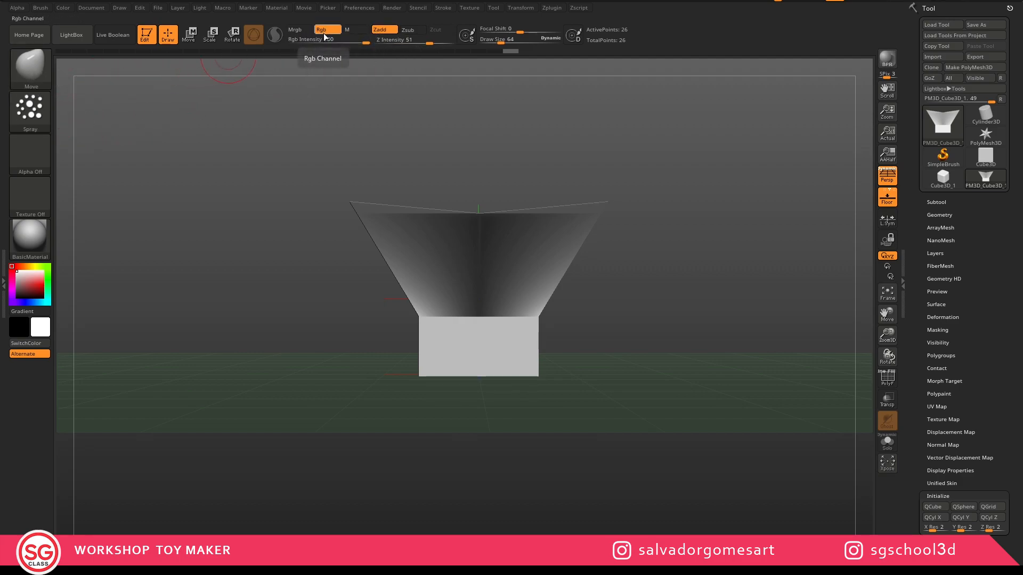
{"action": "mouse_move", "coordinate": [487, 213]}
{"action": "left_mouse_down"}
{"action": "mouse_move", "coordinate": [491, 142]}
{"action": "mouse_move", "coordinate": [465, 169]}
{"action": "left_mouse_up"}
{"action": "key", "text": "ctrl+z"}
Try the brush's M and Mrgb channels, and leave all color and material channels off
{"action": "left_click", "coordinate": [350, 30]}
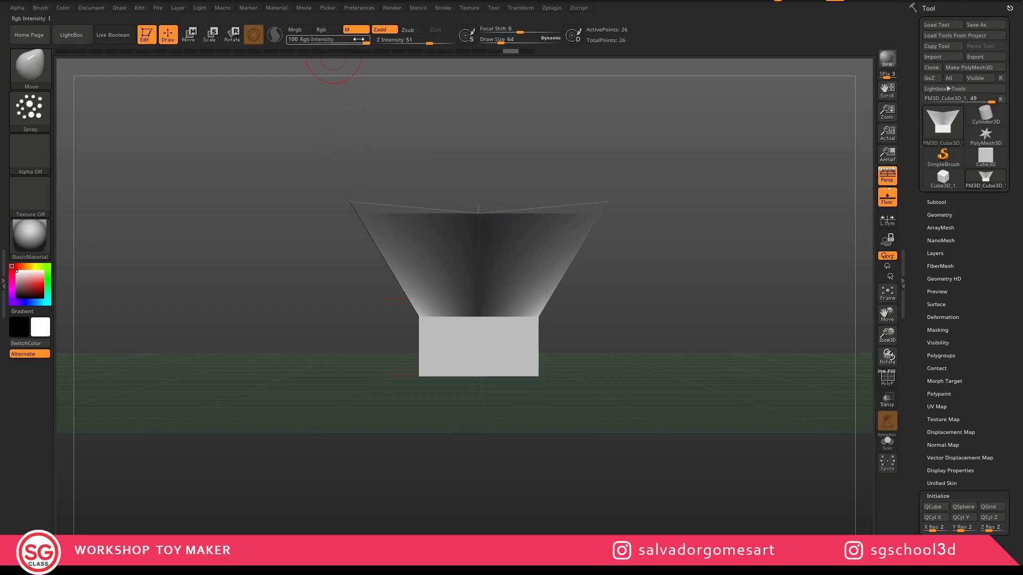
{"action": "left_click", "coordinate": [297, 31]}
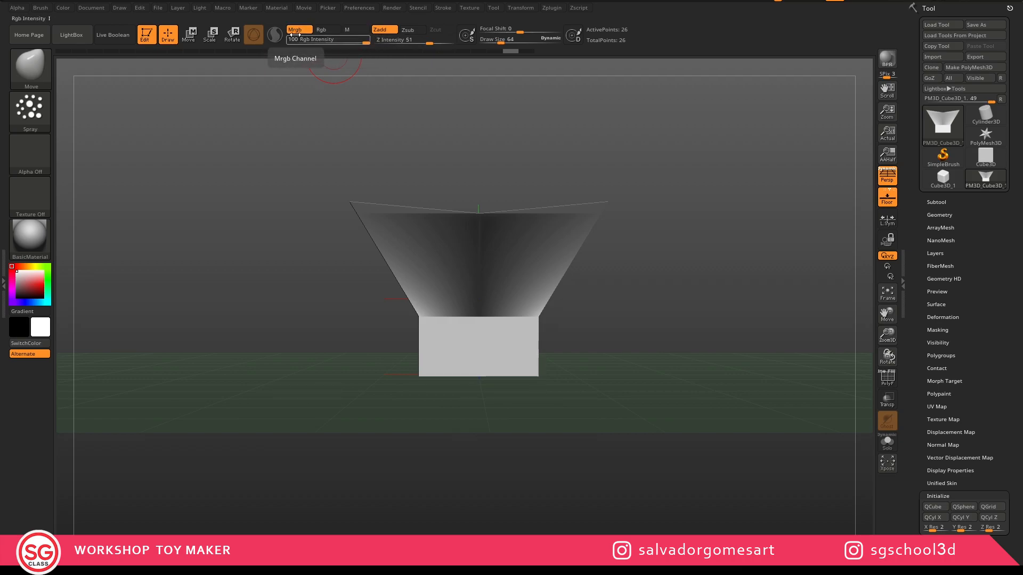
{"action": "left_click", "coordinate": [307, 30]}
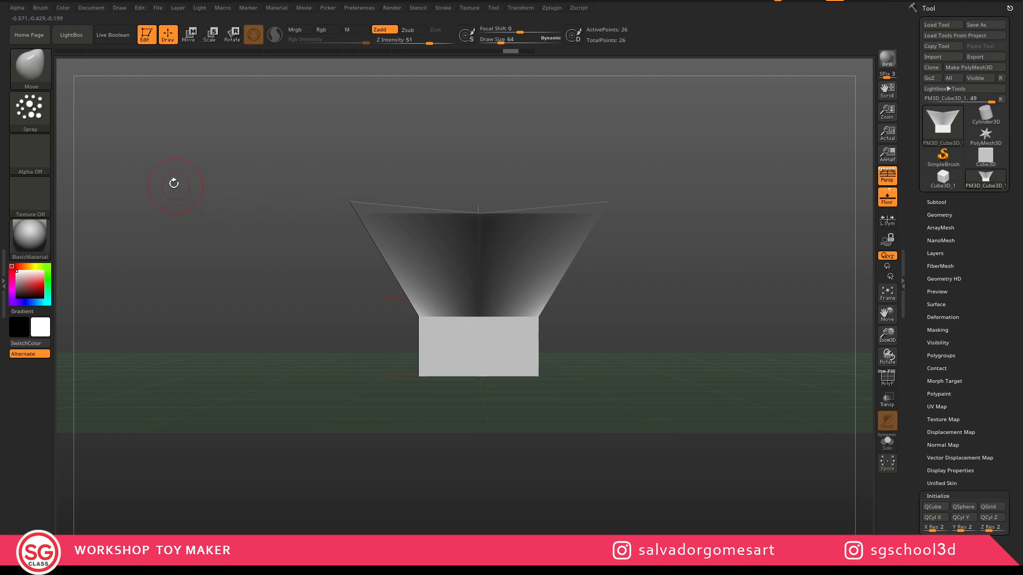
Select the Standard brush from the sculpting brushes starting with S
{"action": "left_click", "coordinate": [34, 66]}
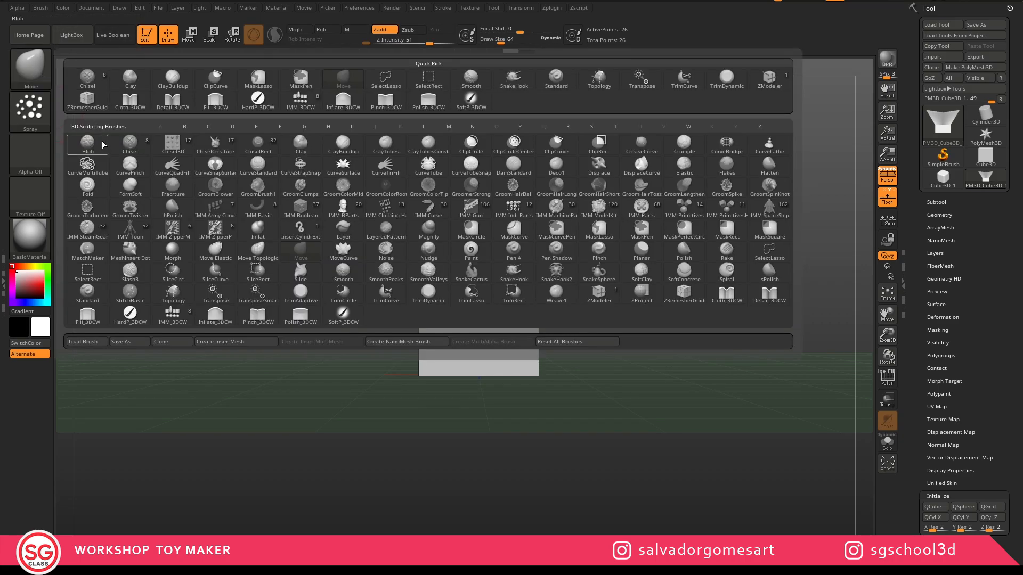
{"action": "key", "text": "s"}
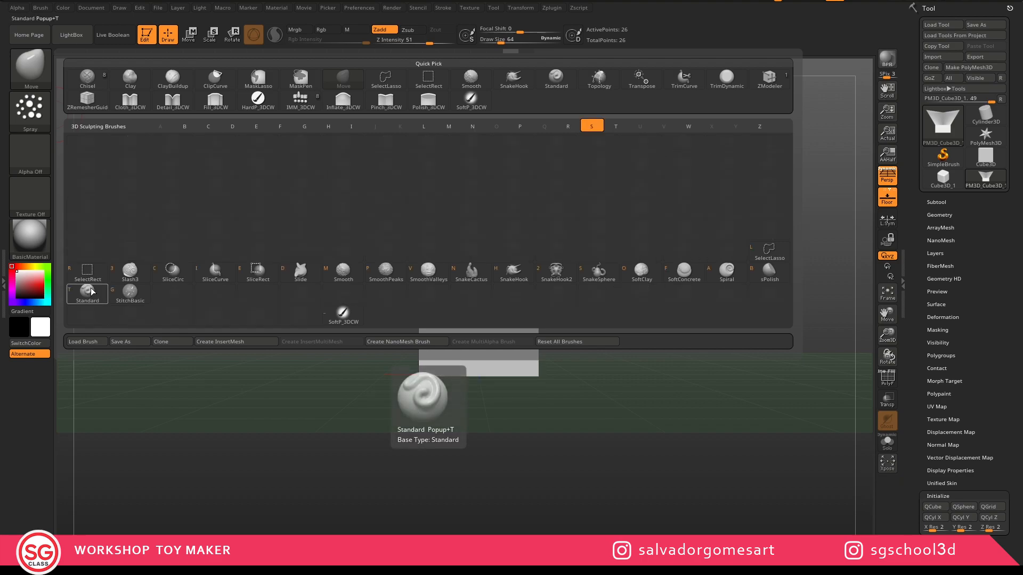
{"action": "left_click", "coordinate": [87, 293]}
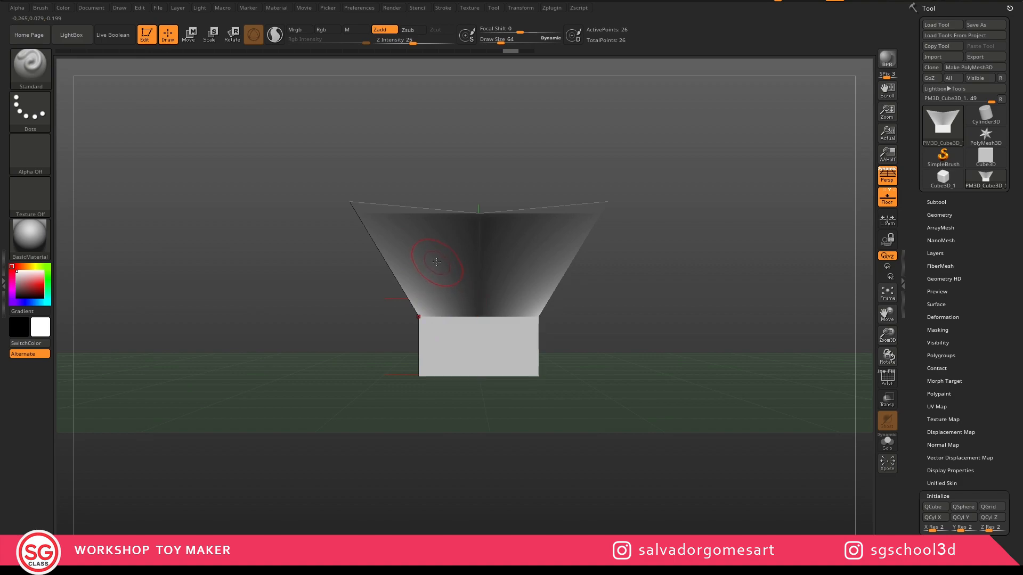
Examine the mesh's polygons with the polyframe turned on briefly, and hide the polyframe again
{"action": "right_click_drag", "start_coordinate": [444, 261], "coordinate": [640, 287]}
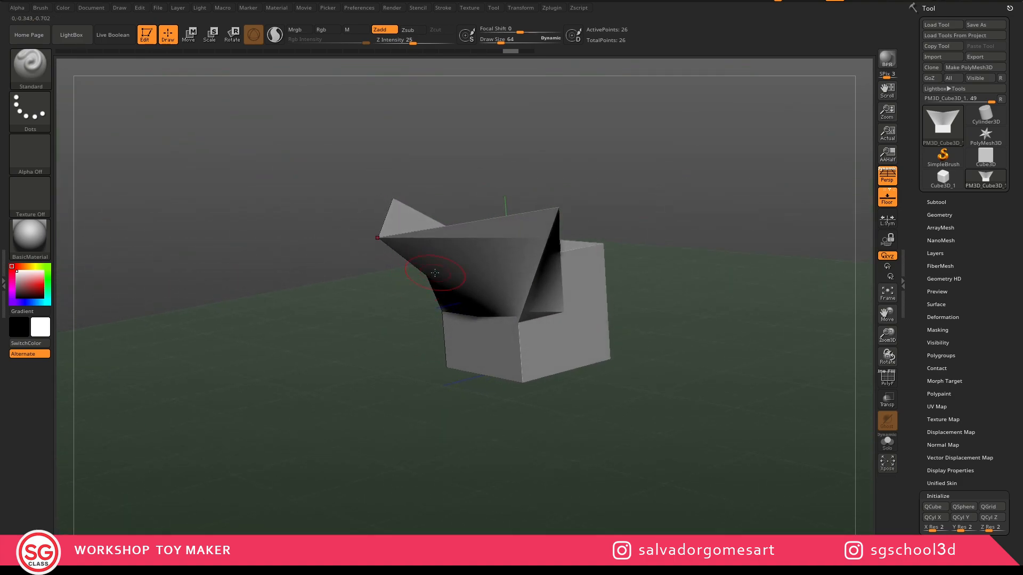
{"action": "left_click", "coordinate": [887, 380]}
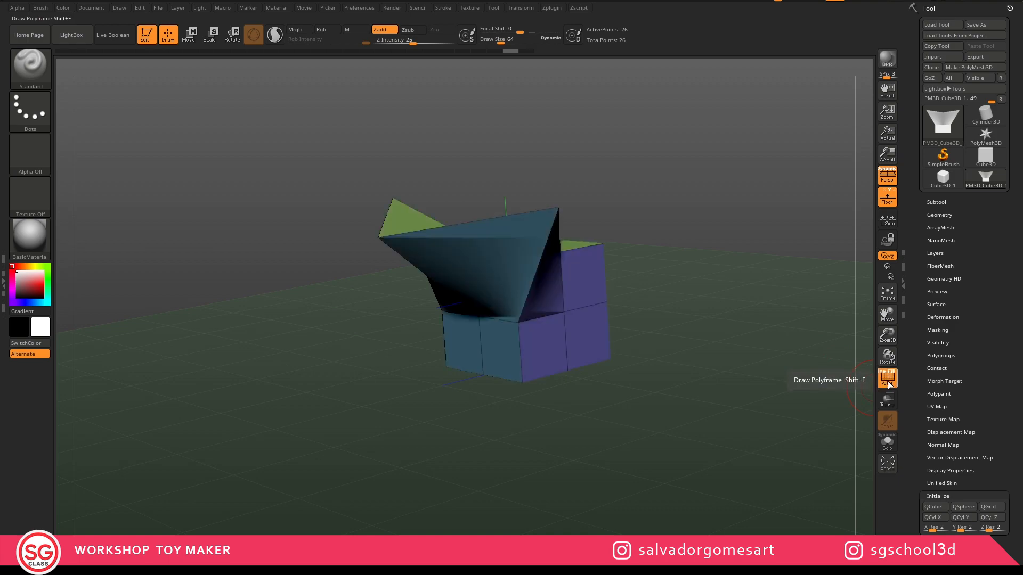
{"action": "left_click", "coordinate": [888, 382]}
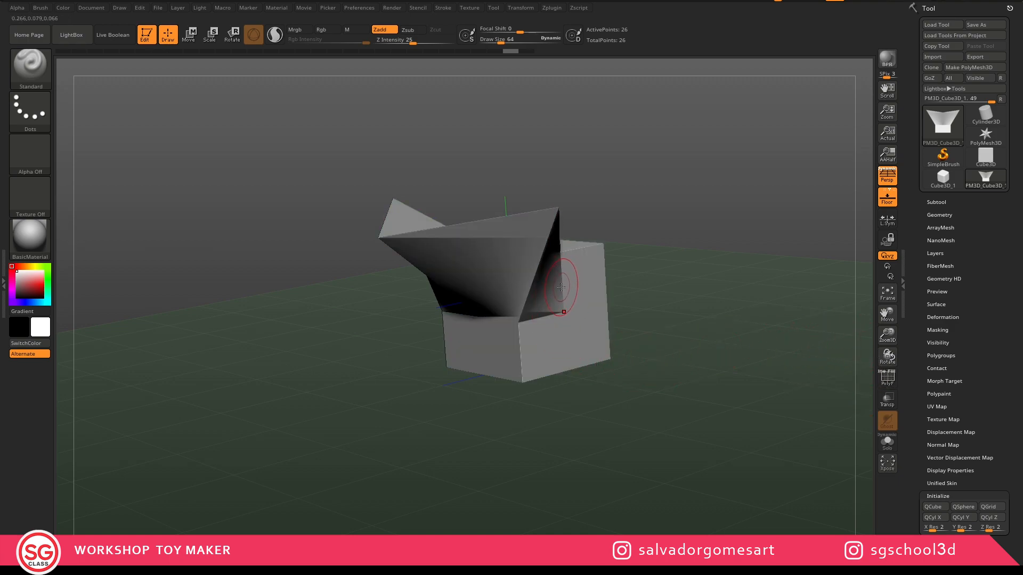
Try subdividing the mesh four times, and undo all the subdivisions
{"action": "key", "text": "ctrl"}
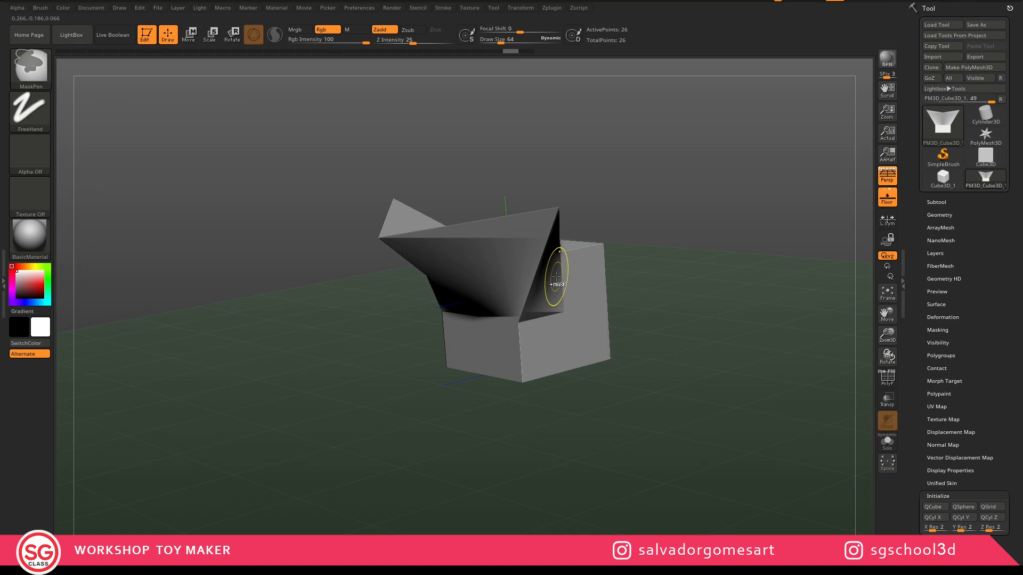
{"action": "key", "text": "ctrl+d"}
{"action": "key", "text": "ctrl+d"}
{"action": "key", "text": "ctrl+d"}
{"action": "key", "text": "ctrl+d"}
{"action": "right_click_drag", "start_coordinate": [568, 329], "coordinate": [601, 304]}
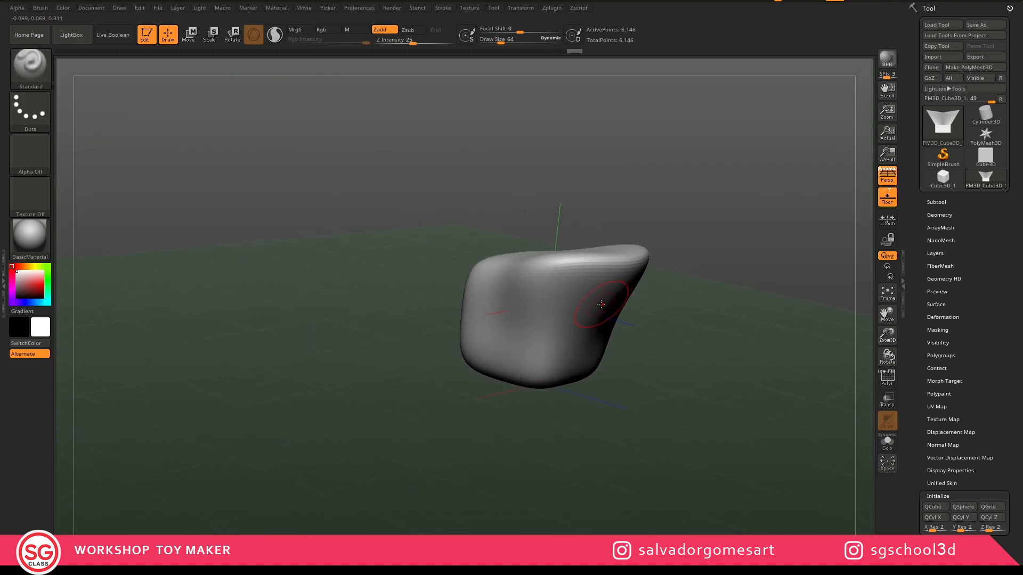
{"action": "key", "text": "ctrl+z"}
{"action": "key", "text": "ctrl+z"}
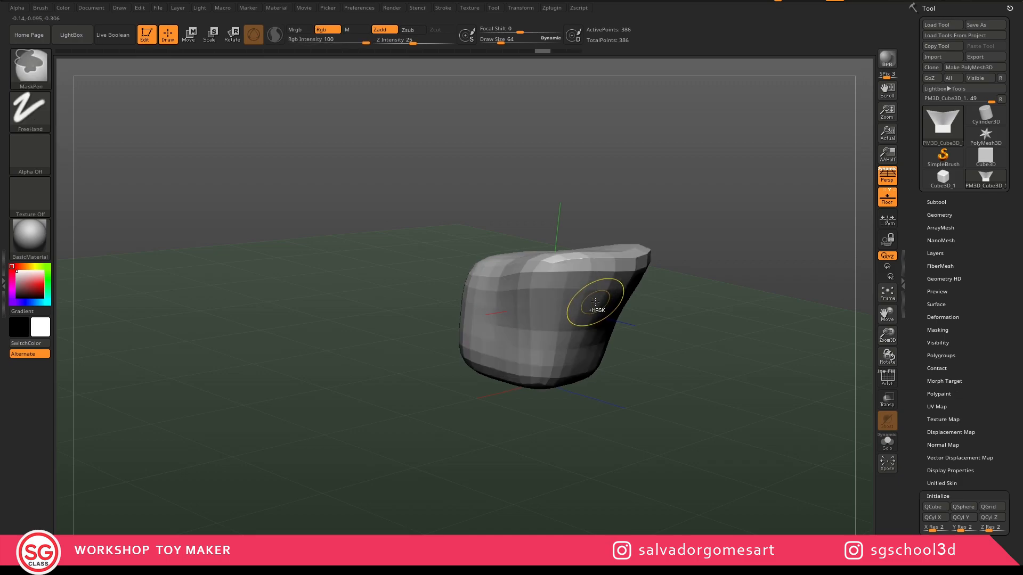
{"action": "key", "text": "ctrl+z"}
{"action": "key", "text": "ctrl+z"}
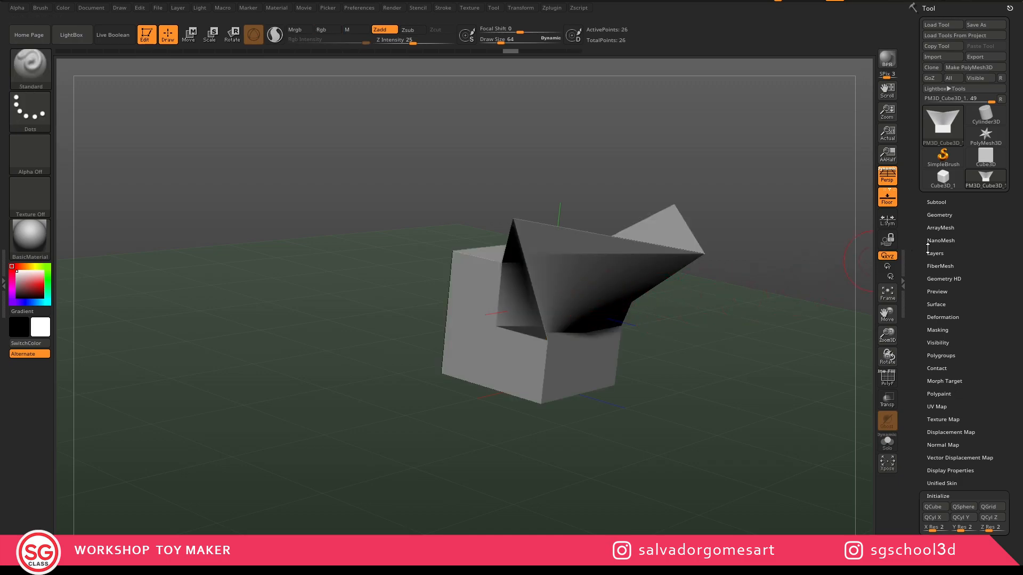
Open the tool's Geometry settings and divide the mesh four times with Smt on
{"action": "left_click", "coordinate": [941, 214]}
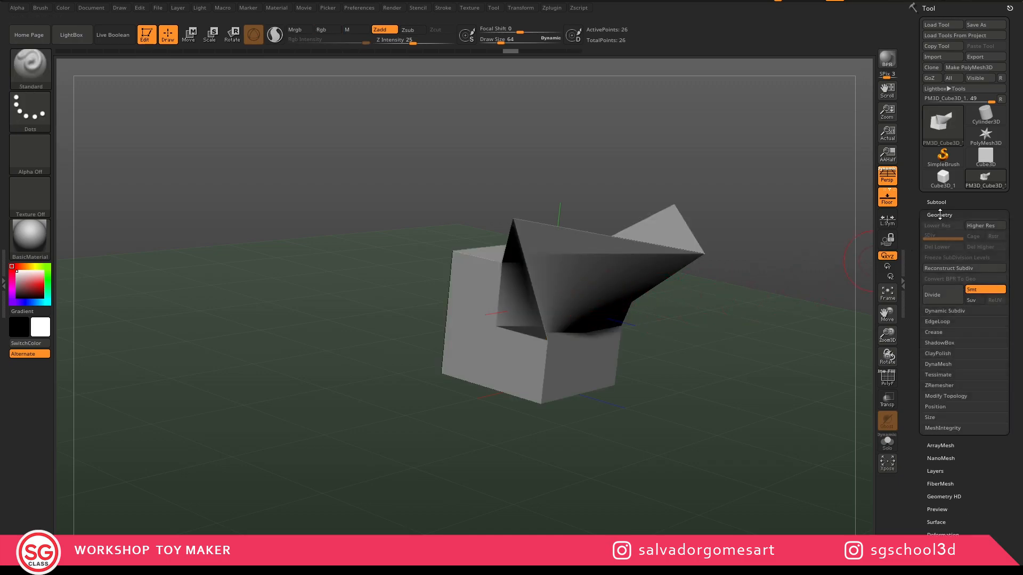
{"action": "left_click", "coordinate": [940, 295]}
{"action": "left_click", "coordinate": [944, 298]}
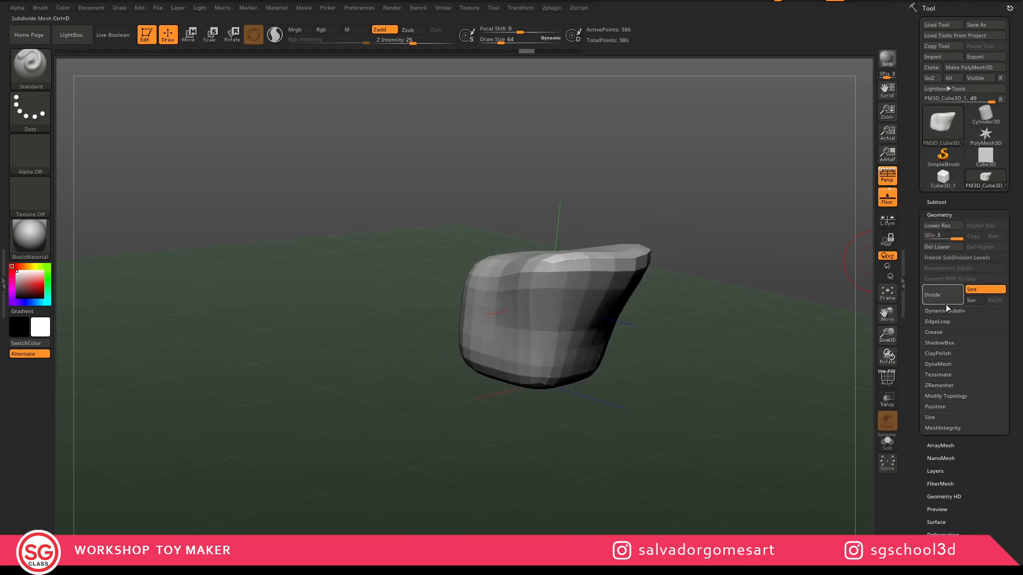
{"action": "left_click", "coordinate": [947, 295]}
{"action": "left_click", "coordinate": [937, 295]}
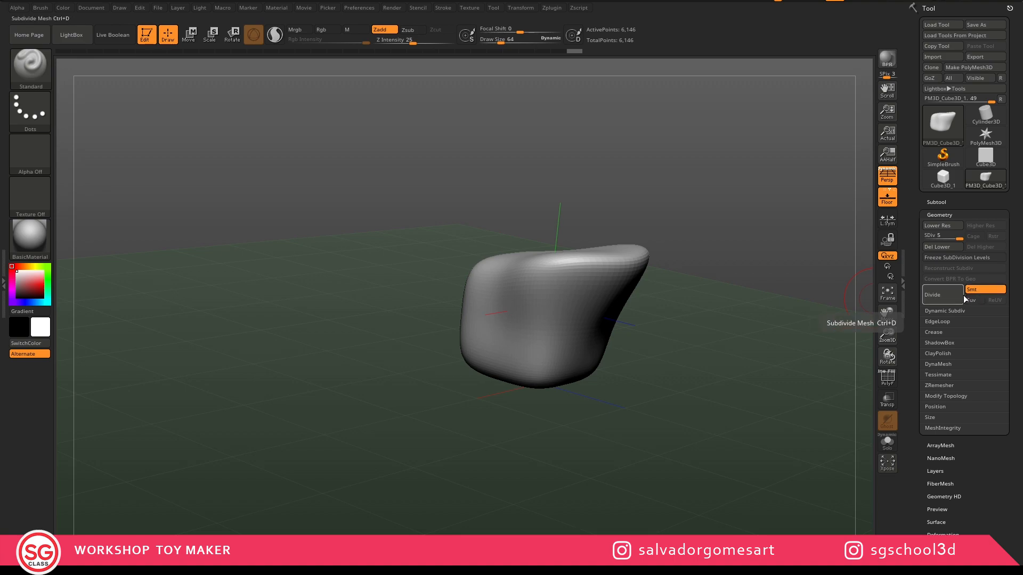
Undo the four smoothed divisions of the mesh
{"action": "key", "text": "ctrl"}
{"action": "key", "text": "ctrl+z"}
{"action": "key", "text": "ctrl+z"}
{"action": "key", "text": "ctrl+z"}
{"action": "key", "text": "ctrl+z"}
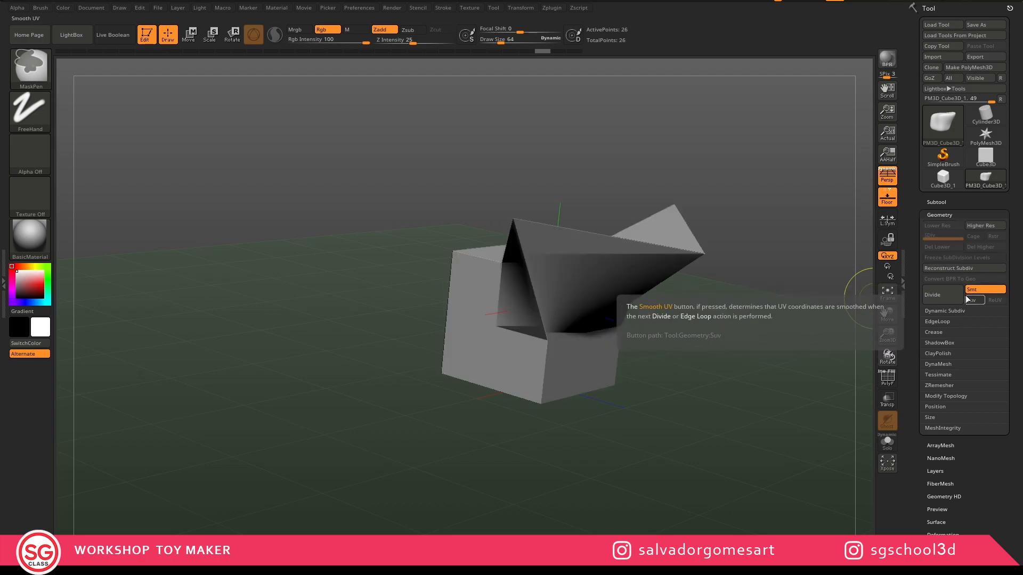
Show the polyframe, turn off Smt, and divide the mesh four times to SDiv 5
{"action": "left_click", "coordinate": [888, 379]}
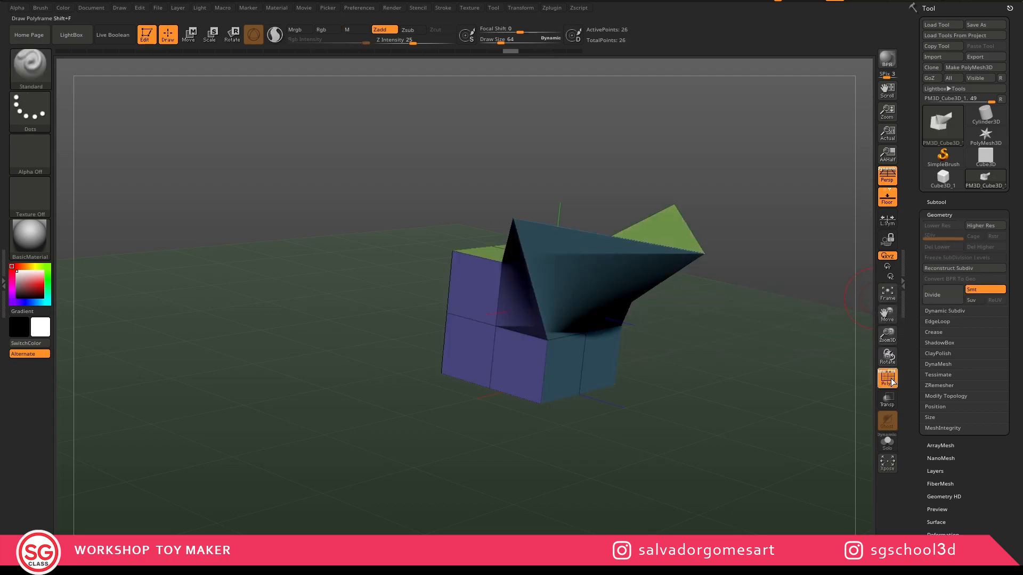
{"action": "left_click", "coordinate": [974, 290]}
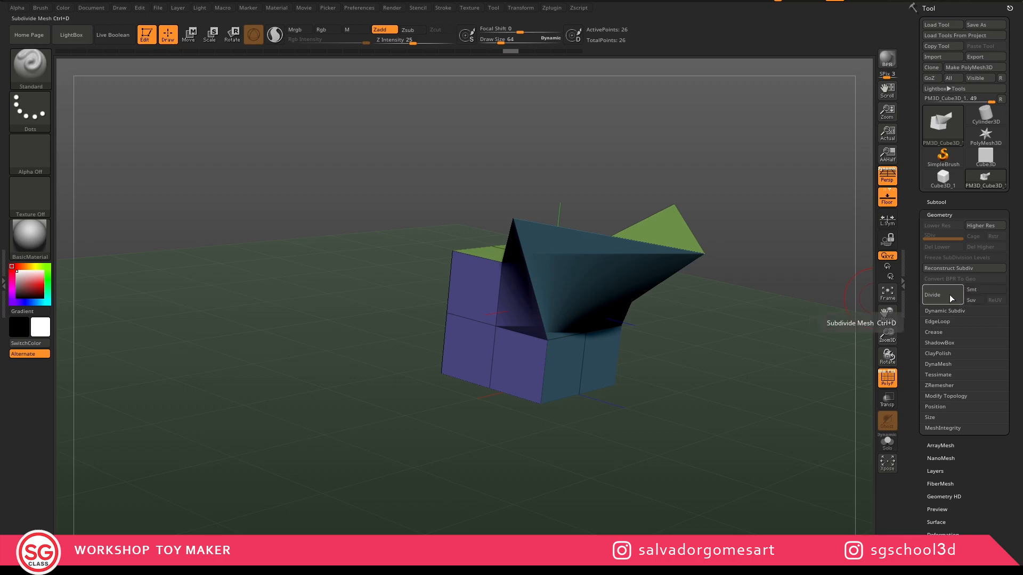
{"action": "left_click", "coordinate": [949, 295]}
{"action": "left_click", "coordinate": [948, 297]}
{"action": "left_click", "coordinate": [949, 298]}
{"action": "left_click", "coordinate": [948, 298]}
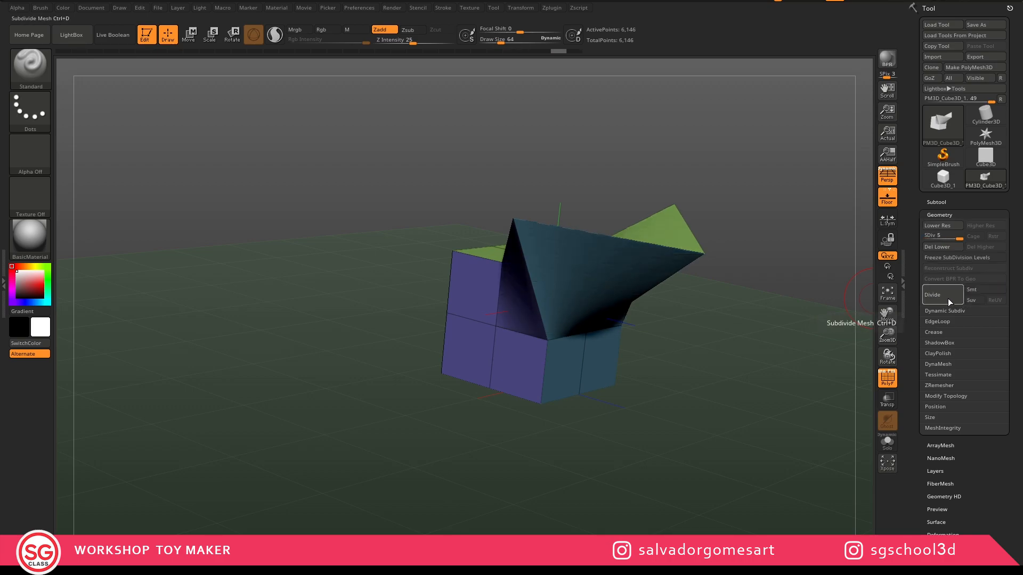
Turn Smt back on and divide the mesh twice more to SDiv 7
{"action": "left_click_drag", "start_coordinate": [730, 320], "coordinate": [698, 297]}
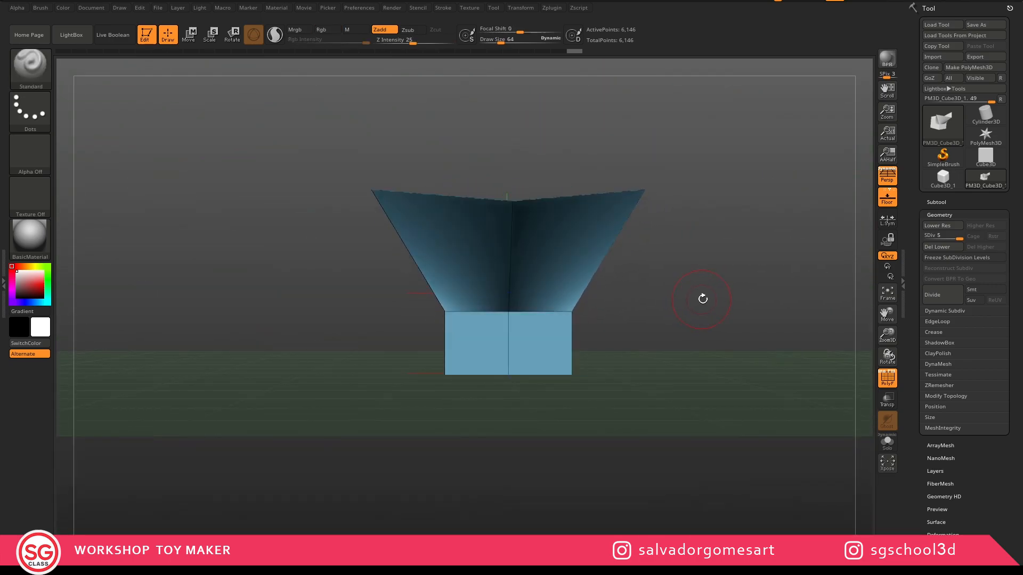
{"action": "left_click_drag", "start_coordinate": [591, 337], "coordinate": [598, 303]}
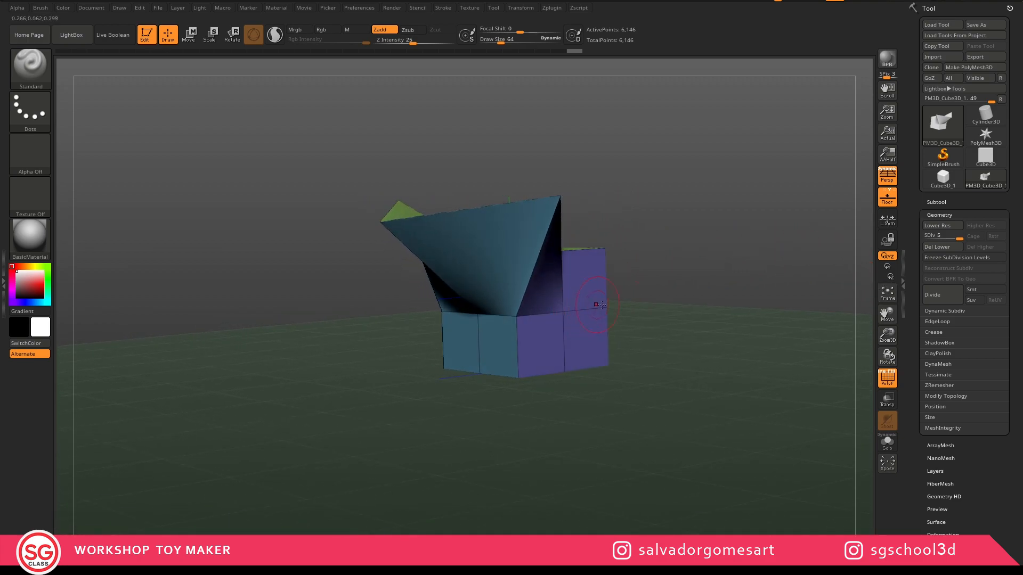
{"action": "left_click", "coordinate": [975, 292]}
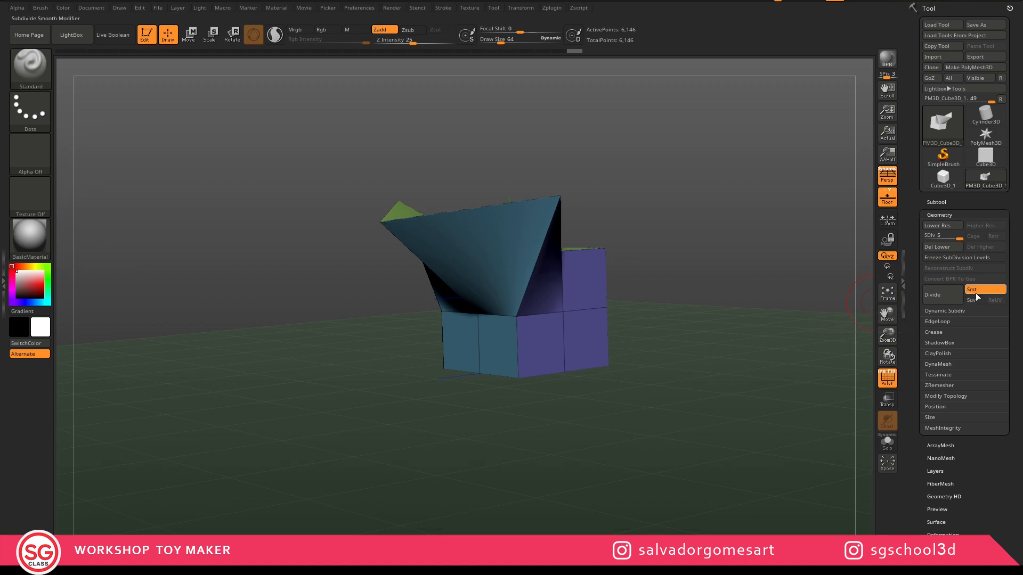
{"action": "left_click", "coordinate": [948, 296]}
{"action": "left_click", "coordinate": [948, 296]}
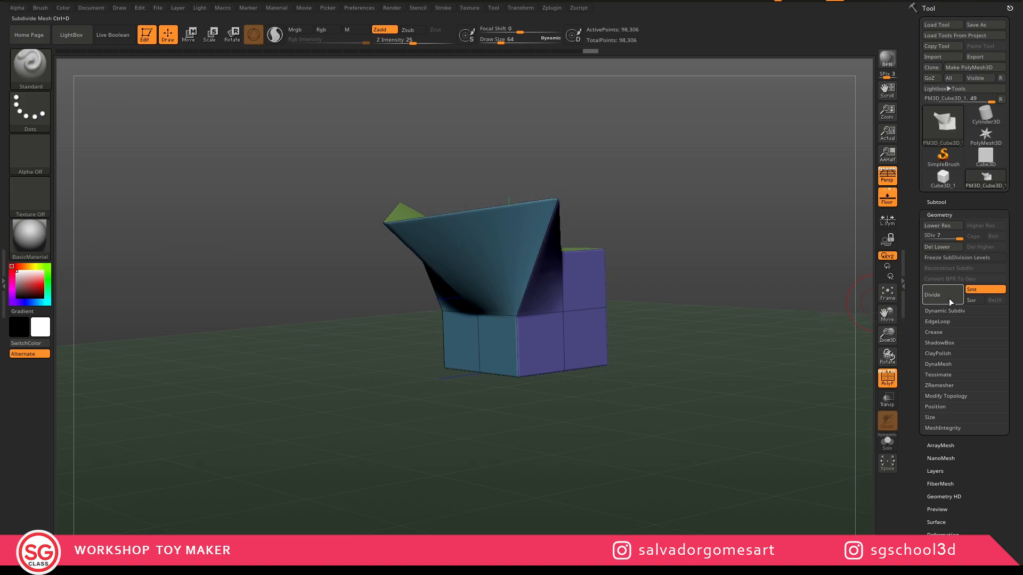
Hide the polyframe and the floor grid to leave only the shaded mesh
{"action": "left_click", "coordinate": [887, 378]}
{"action": "mouse_move", "coordinate": [678, 324]}
{"action": "left_mouse_down"}
{"action": "mouse_move", "coordinate": [624, 328]}
{"action": "mouse_move", "coordinate": [659, 347]}
{"action": "mouse_move", "coordinate": [676, 325]}
{"action": "mouse_move", "coordinate": [719, 315]}
{"action": "mouse_move", "coordinate": [781, 323]}
{"action": "left_mouse_up"}
{"action": "mouse_move", "coordinate": [513, 283]}
{"action": "right_mouse_down"}
{"action": "mouse_move", "coordinate": [528, 320]}
{"action": "mouse_move", "coordinate": [520, 274]}
{"action": "mouse_move", "coordinate": [468, 320]}
{"action": "mouse_move", "coordinate": [498, 298]}
{"action": "mouse_move", "coordinate": [486, 269]}
{"action": "right_mouse_up"}
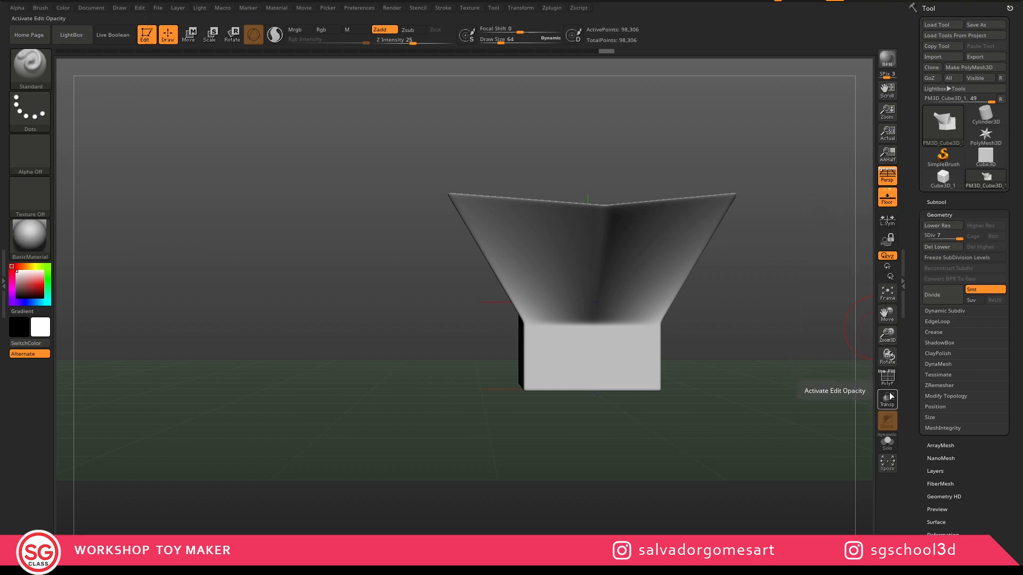
{"action": "left_click", "coordinate": [891, 205]}
{"action": "right_click_drag", "start_coordinate": [639, 265], "coordinate": [682, 264]}
{"action": "right_click_drag", "start_coordinate": [560, 328], "coordinate": [585, 329]}
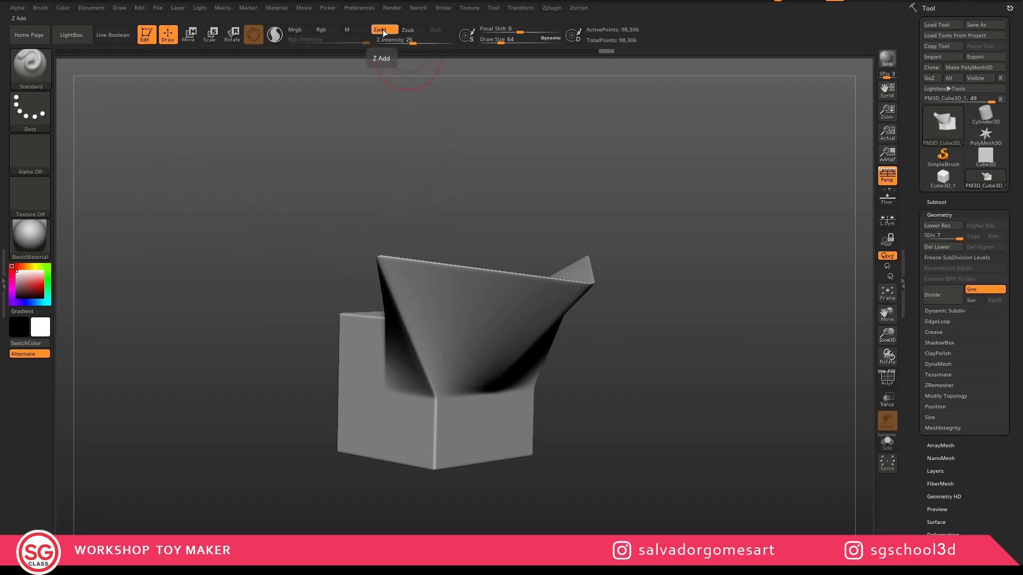
Sculpt raised and carved Standard brush strokes on the mesh's flared faces, with Zadd on and Z Intensity 25
{"action": "mouse_move", "coordinate": [472, 321]}
{"action": "right_mouse_down", "text": "ctrl"}
{"action": "mouse_move", "coordinate": [509, 322]}
{"action": "mouse_move", "coordinate": [496, 306]}
{"action": "right_mouse_up", "text": "ctrl"}
{"action": "mouse_move", "coordinate": [473, 322]}
{"action": "left_mouse_down"}
{"action": "mouse_move", "coordinate": [432, 349]}
{"action": "mouse_move", "coordinate": [503, 304]}
{"action": "mouse_move", "coordinate": [420, 353]}
{"action": "mouse_move", "coordinate": [532, 278]}
{"action": "left_mouse_up"}
{"action": "mouse_move", "coordinate": [479, 268]}
{"action": "right_mouse_down"}
{"action": "mouse_move", "coordinate": [565, 293]}
{"action": "mouse_move", "coordinate": [476, 259]}
{"action": "mouse_move", "coordinate": [393, 257]}
{"action": "mouse_move", "coordinate": [474, 259]}
{"action": "right_mouse_up"}
{"action": "mouse_move", "coordinate": [499, 303]}
{"action": "right_mouse_down", "text": "alt"}
{"action": "mouse_move", "coordinate": [473, 258]}
{"action": "mouse_move", "coordinate": [500, 312]}
{"action": "right_mouse_up", "text": "alt"}
{"action": "mouse_move", "coordinate": [526, 251]}
{"action": "left_mouse_down", "text": "alt"}
{"action": "mouse_move", "coordinate": [427, 340]}
{"action": "mouse_move", "coordinate": [546, 239]}
{"action": "mouse_move", "coordinate": [427, 343]}
{"action": "mouse_move", "coordinate": [542, 243]}
{"action": "left_mouse_up", "text": "alt"}
{"action": "mouse_move", "coordinate": [539, 246]}
{"action": "right_mouse_down"}
{"action": "mouse_move", "coordinate": [453, 266]}
{"action": "mouse_move", "coordinate": [512, 280]}
{"action": "mouse_move", "coordinate": [484, 248]}
{"action": "right_mouse_up"}
{"action": "mouse_move", "coordinate": [612, 272]}
{"action": "left_mouse_down", "text": "alt"}
{"action": "mouse_move", "coordinate": [646, 297]}
{"action": "mouse_move", "coordinate": [611, 366]}
{"action": "mouse_move", "coordinate": [613, 282]}
{"action": "left_mouse_up", "text": "alt"}
{"action": "right_click_drag", "start_coordinate": [613, 282], "coordinate": [568, 292]}
{"action": "mouse_move", "coordinate": [623, 234]}
{"action": "left_mouse_down"}
{"action": "mouse_move", "coordinate": [646, 262]}
{"action": "mouse_move", "coordinate": [653, 306]}
{"action": "mouse_move", "coordinate": [618, 213]}
{"action": "mouse_move", "coordinate": [645, 308]}
{"action": "left_mouse_up"}
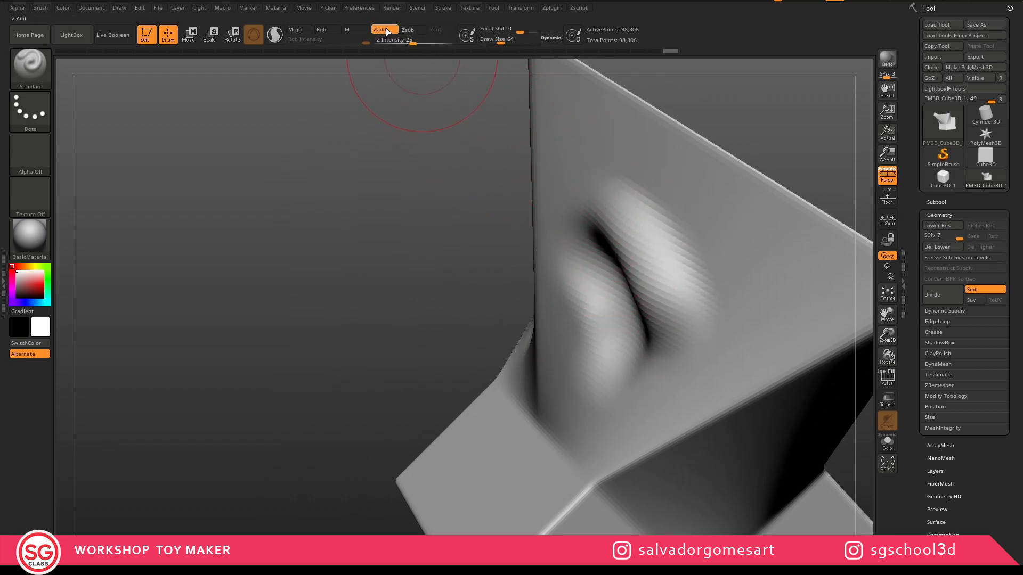
Turn off Zadd and enable the Rgb channel for the Standard brush
{"action": "mouse_move", "coordinate": [404, 175]}
{"action": "right_mouse_down"}
{"action": "mouse_move", "coordinate": [522, 208]}
{"action": "mouse_move", "coordinate": [571, 209]}
{"action": "mouse_move", "coordinate": [530, 226]}
{"action": "mouse_move", "coordinate": [542, 302]}
{"action": "right_mouse_up"}
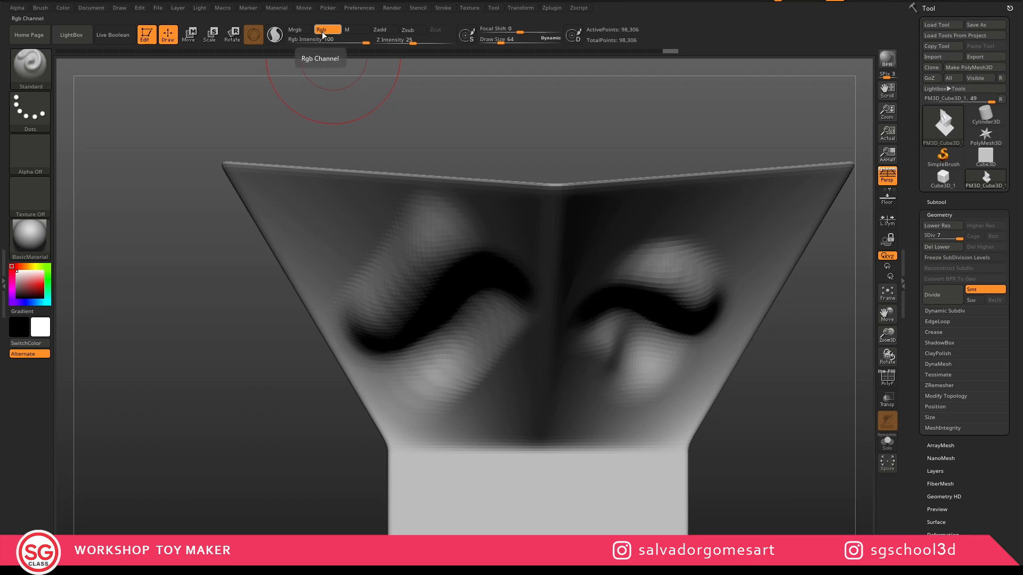
{"action": "right_click_drag", "start_coordinate": [436, 290], "coordinate": [515, 224]}
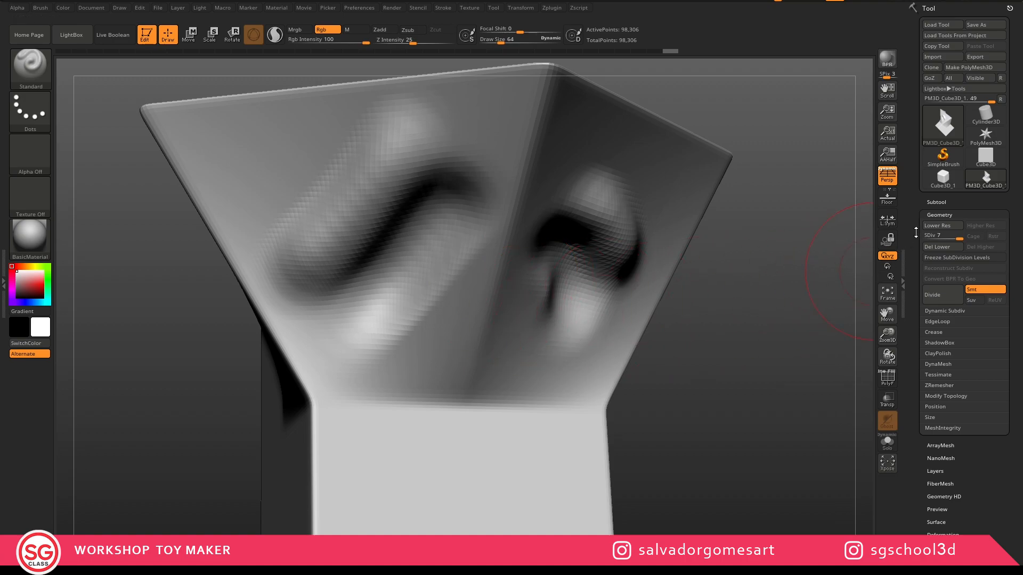
Show the subtool list and enable polypaint display for the PM3D_Cube3D_1 subtool
{"action": "left_click", "coordinate": [939, 202]}
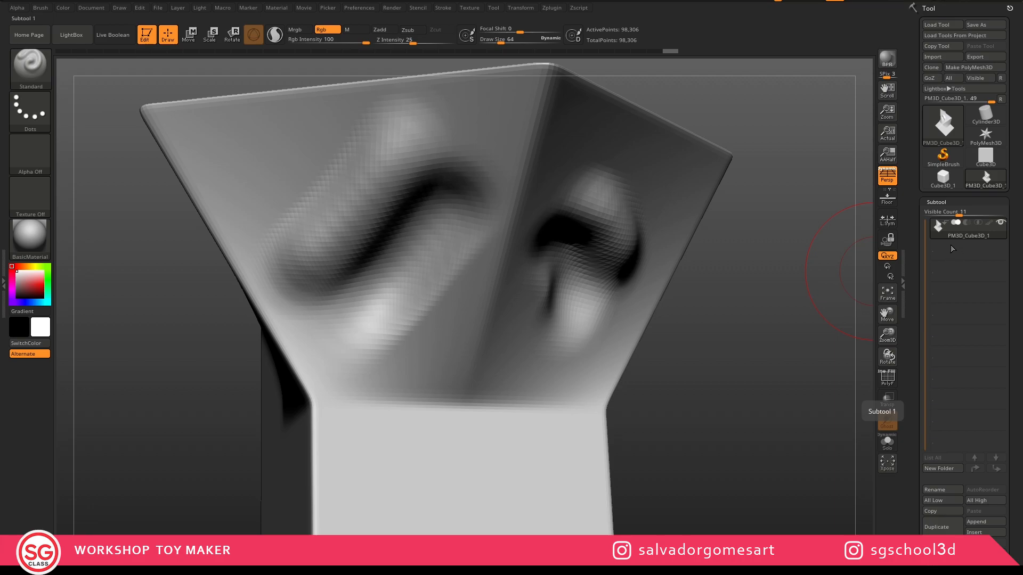
{"action": "mouse_move", "coordinate": [947, 240]}
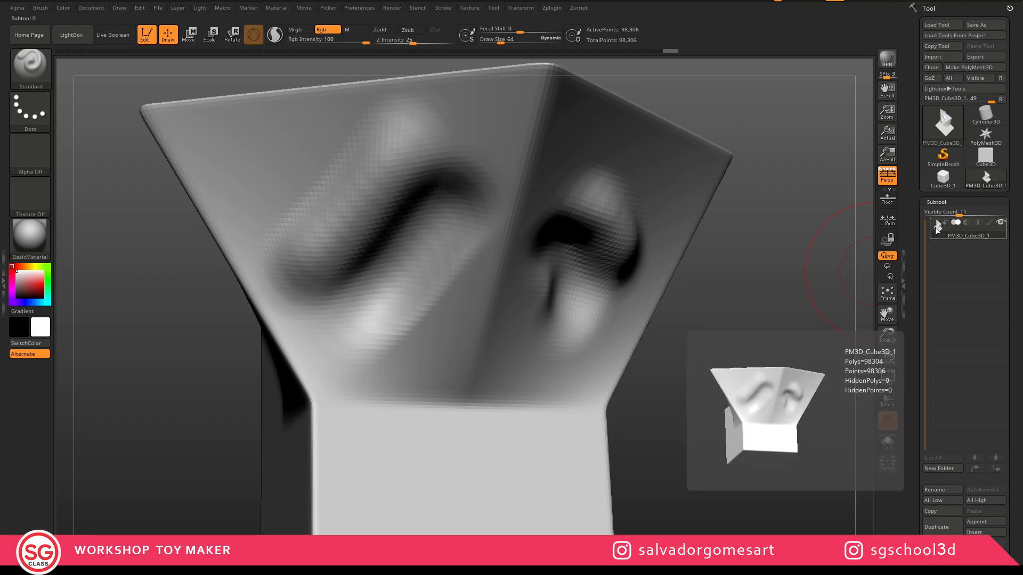
{"action": "left_click", "coordinate": [989, 223]}
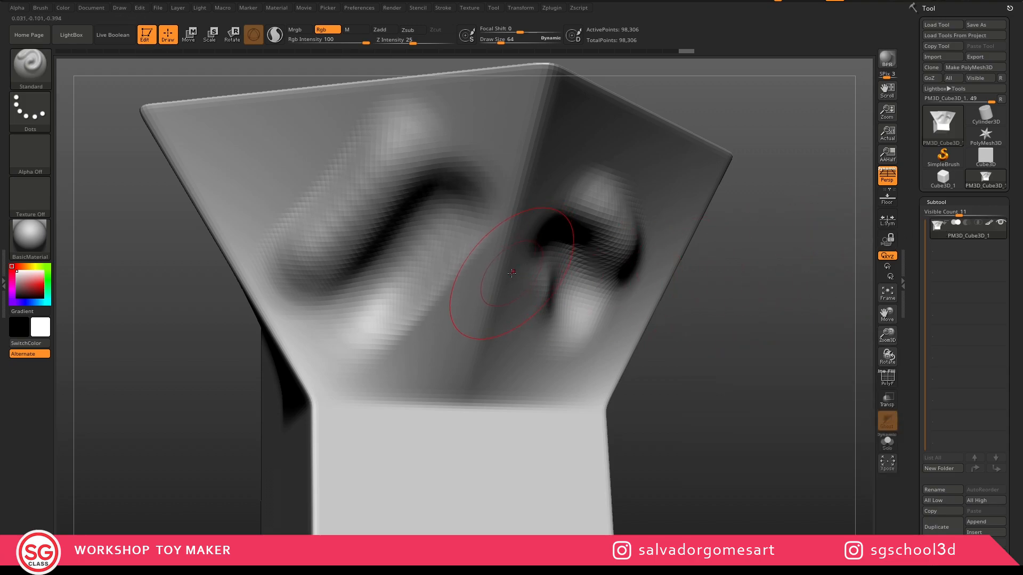
Choose red and paint it over the sculpted strokes on one flared face and onto the block below, with only Rgb active
{"action": "right_click_drag", "start_coordinate": [501, 292], "coordinate": [523, 316]}
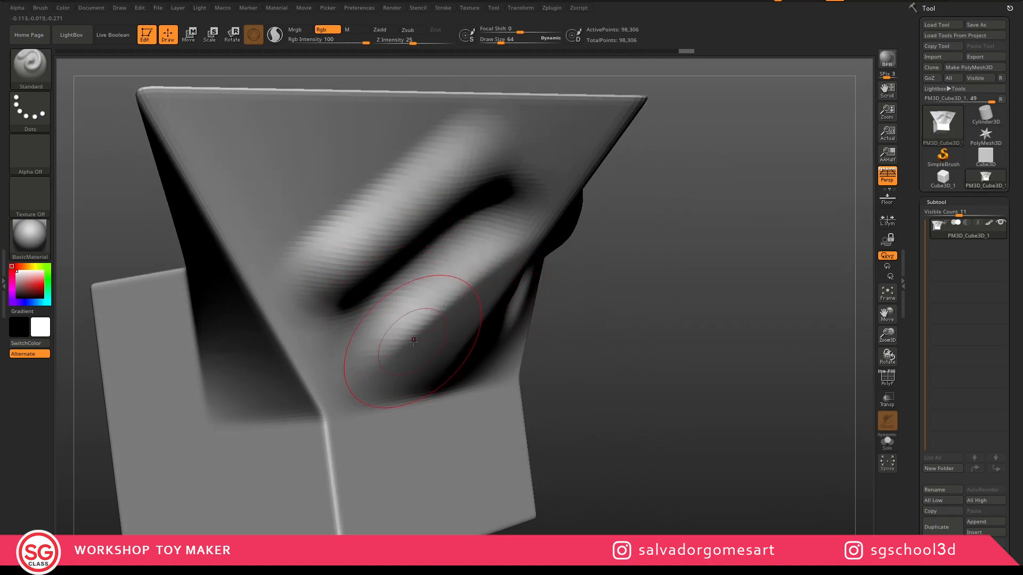
{"action": "mouse_move", "coordinate": [438, 395]}
{"action": "right_mouse_down", "text": "ctrl"}
{"action": "mouse_move", "coordinate": [438, 354]}
{"action": "mouse_move", "coordinate": [403, 364]}
{"action": "mouse_move", "coordinate": [434, 360]}
{"action": "right_mouse_up", "text": "ctrl"}
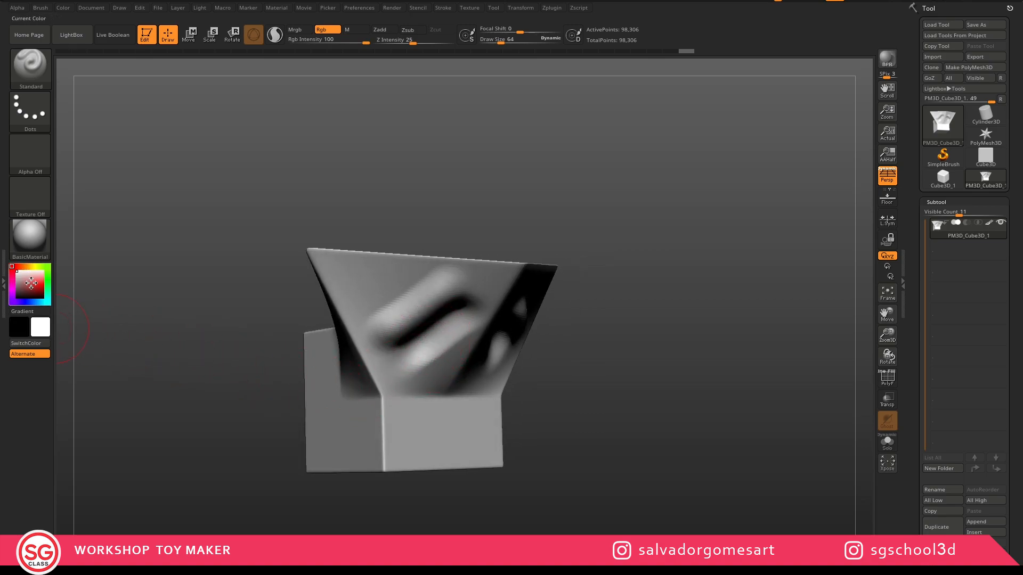
{"action": "left_click_drag", "start_coordinate": [26, 282], "coordinate": [28, 283]}
{"action": "left_click", "coordinate": [38, 283]}
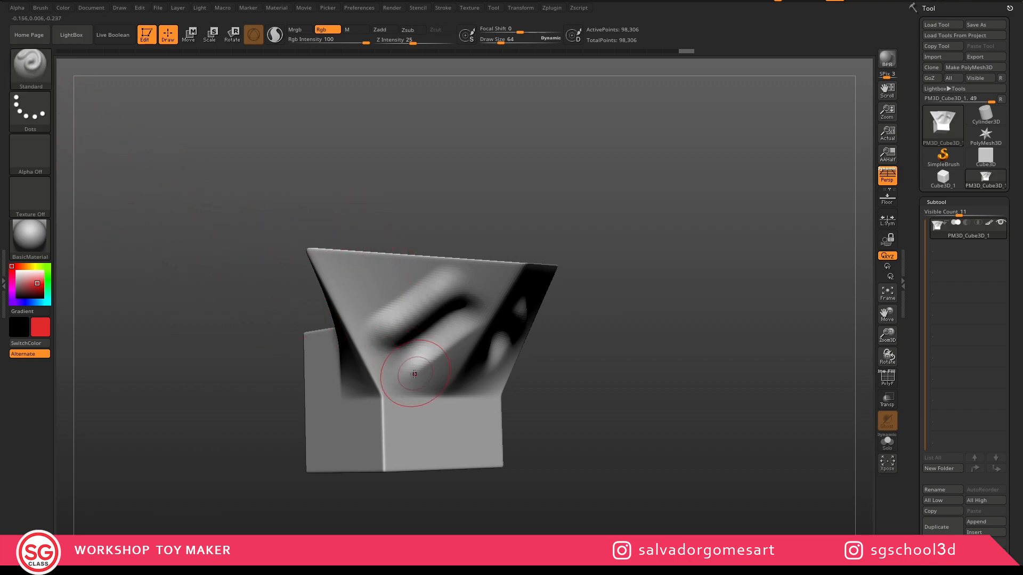
{"action": "mouse_move", "coordinate": [416, 423]}
{"action": "left_mouse_down"}
{"action": "mouse_move", "coordinate": [407, 436]}
{"action": "mouse_move", "coordinate": [445, 364]}
{"action": "mouse_move", "coordinate": [407, 448]}
{"action": "mouse_move", "coordinate": [469, 304]}
{"action": "mouse_move", "coordinate": [415, 351]}
{"action": "mouse_move", "coordinate": [364, 300]}
{"action": "left_mouse_up"}
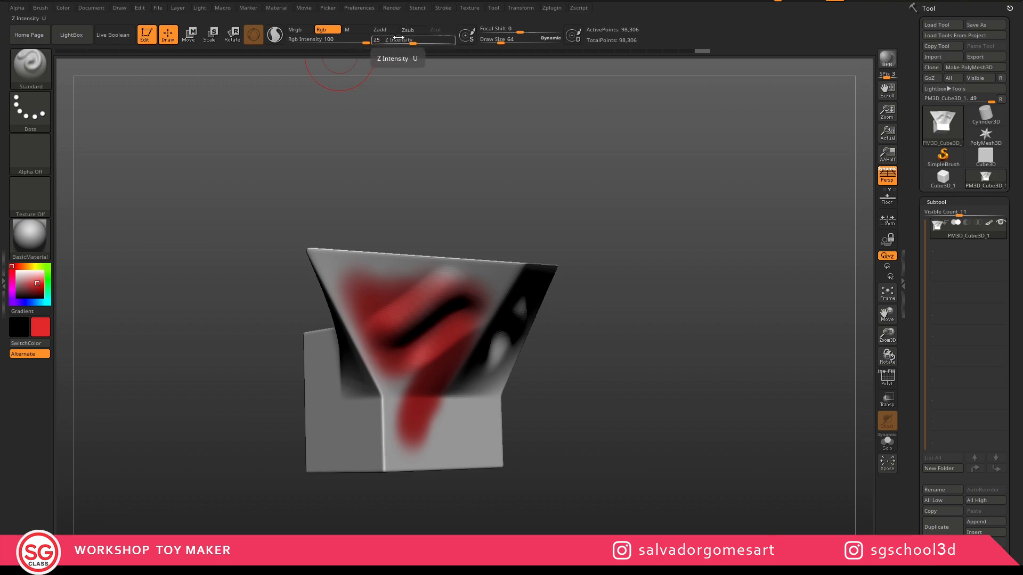
{"action": "mouse_move", "coordinate": [261, 354]}
{"action": "left_mouse_down"}
{"action": "mouse_move", "coordinate": [373, 362]}
{"action": "mouse_move", "coordinate": [313, 389]}
{"action": "mouse_move", "coordinate": [308, 405]}
{"action": "left_mouse_up"}
{"action": "mouse_move", "coordinate": [450, 368]}
{"action": "left_mouse_down"}
{"action": "mouse_move", "coordinate": [320, 358]}
{"action": "mouse_move", "coordinate": [331, 346]}
{"action": "mouse_move", "coordinate": [317, 287]}
{"action": "left_mouse_up"}
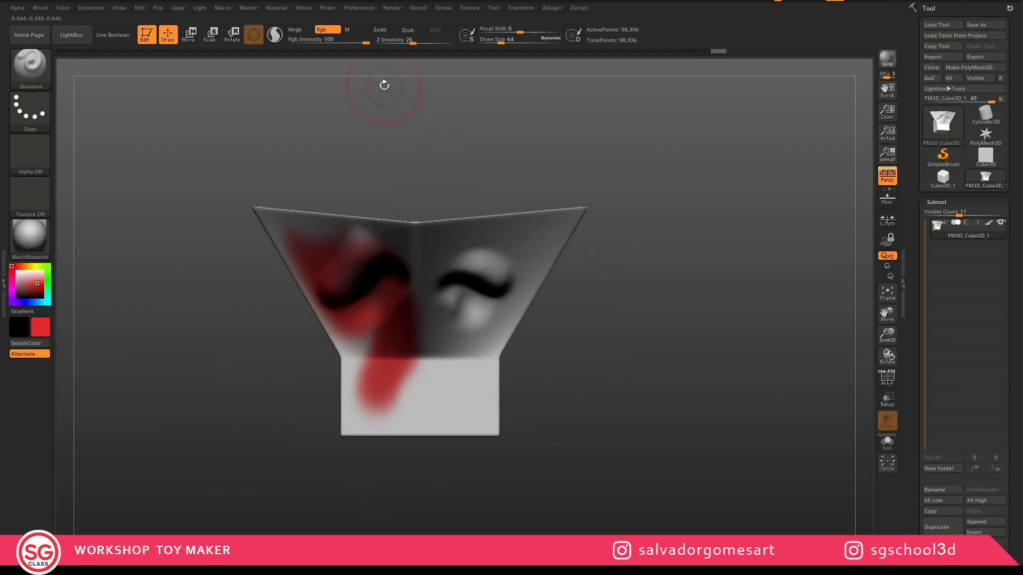
Turn on Zadd alongside Rgb and sculpt raised red strokes on the flared faces at Z Intensity 25
{"action": "left_click", "coordinate": [382, 29]}
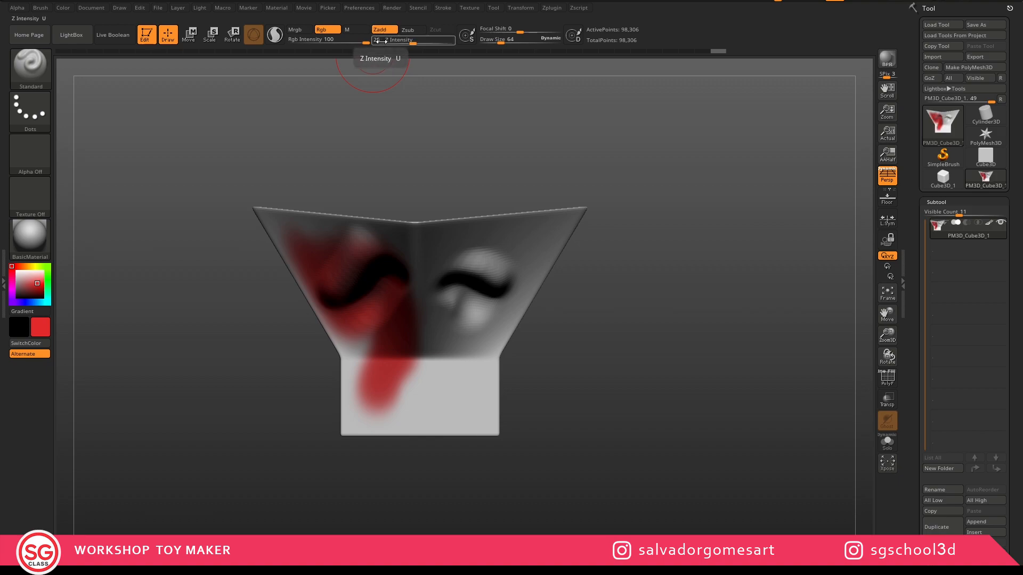
{"action": "mouse_move", "coordinate": [470, 397]}
{"action": "right_mouse_down"}
{"action": "mouse_move", "coordinate": [434, 394]}
{"action": "mouse_move", "coordinate": [470, 387]}
{"action": "mouse_move", "coordinate": [468, 372]}
{"action": "right_mouse_up"}
{"action": "mouse_move", "coordinate": [468, 338]}
{"action": "left_mouse_down"}
{"action": "mouse_move", "coordinate": [453, 375]}
{"action": "mouse_move", "coordinate": [484, 300]}
{"action": "mouse_move", "coordinate": [477, 356]}
{"action": "left_mouse_up"}
{"action": "mouse_move", "coordinate": [461, 379]}
{"action": "right_mouse_down"}
{"action": "mouse_move", "coordinate": [415, 373]}
{"action": "mouse_move", "coordinate": [424, 333]}
{"action": "mouse_move", "coordinate": [484, 320]}
{"action": "mouse_move", "coordinate": [472, 360]}
{"action": "mouse_move", "coordinate": [449, 309]}
{"action": "right_mouse_up"}
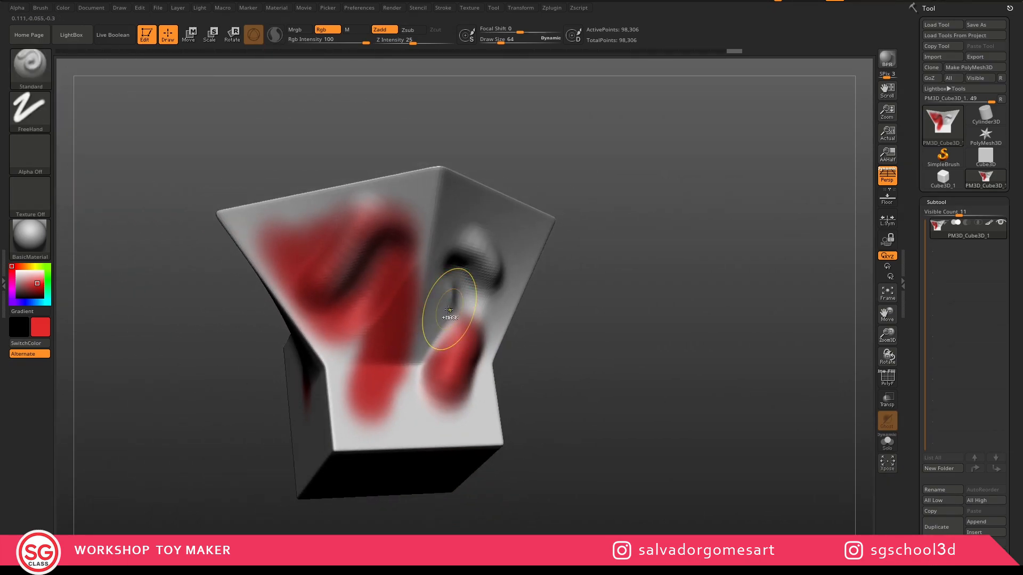
{"action": "right_click_drag", "start_coordinate": [377, 257], "coordinate": [375, 277], "text": "shift"}
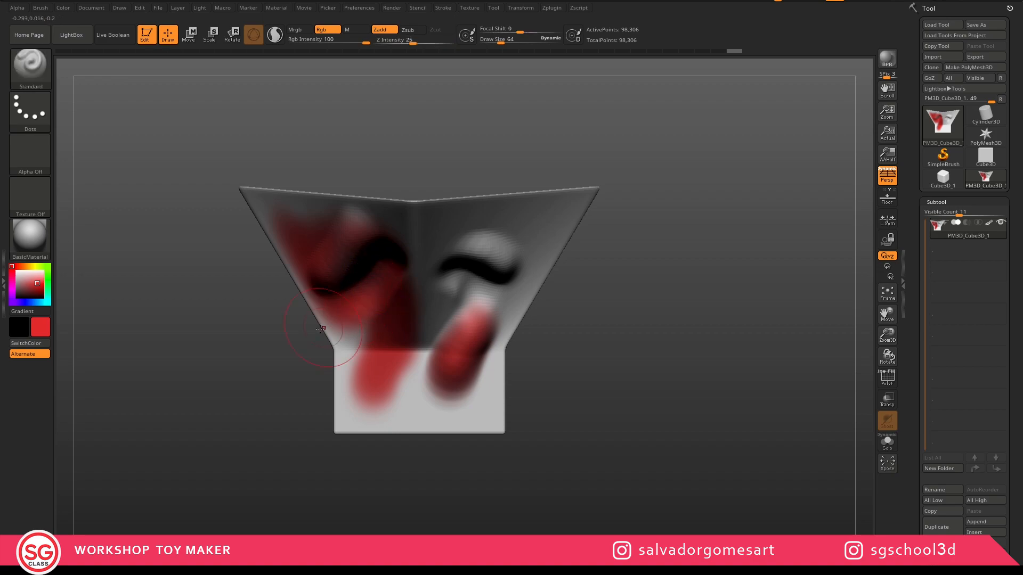
{"action": "mouse_move", "coordinate": [35, 285]}
{"action": "left_mouse_down"}
{"action": "mouse_move", "coordinate": [16, 278]}
{"action": "mouse_move", "coordinate": [35, 283]}
{"action": "left_mouse_up"}
{"action": "mouse_move", "coordinate": [477, 318]}
{"action": "left_mouse_down"}
{"action": "mouse_move", "coordinate": [490, 297]}
{"action": "mouse_move", "coordinate": [473, 329]}
{"action": "left_mouse_up"}
Turn off Zadd and paint flat red across the area between the ridges on both flared faces
{"action": "left_click", "coordinate": [380, 30]}
{"action": "mouse_move", "coordinate": [486, 292]}
{"action": "left_mouse_down"}
{"action": "mouse_move", "coordinate": [464, 315]}
{"action": "mouse_move", "coordinate": [461, 298]}
{"action": "mouse_move", "coordinate": [451, 320]}
{"action": "mouse_move", "coordinate": [458, 256]}
{"action": "mouse_move", "coordinate": [446, 270]}
{"action": "left_mouse_up"}
{"action": "mouse_move", "coordinate": [445, 270]}
{"action": "right_mouse_down"}
{"action": "mouse_move", "coordinate": [373, 208]}
{"action": "mouse_move", "coordinate": [386, 194]}
{"action": "right_mouse_up"}
{"action": "mouse_move", "coordinate": [422, 319]}
{"action": "left_mouse_down"}
{"action": "mouse_move", "coordinate": [421, 307]}
{"action": "mouse_move", "coordinate": [416, 334]}
{"action": "mouse_move", "coordinate": [367, 272]}
{"action": "mouse_move", "coordinate": [362, 368]}
{"action": "mouse_move", "coordinate": [380, 295]}
{"action": "left_mouse_up"}
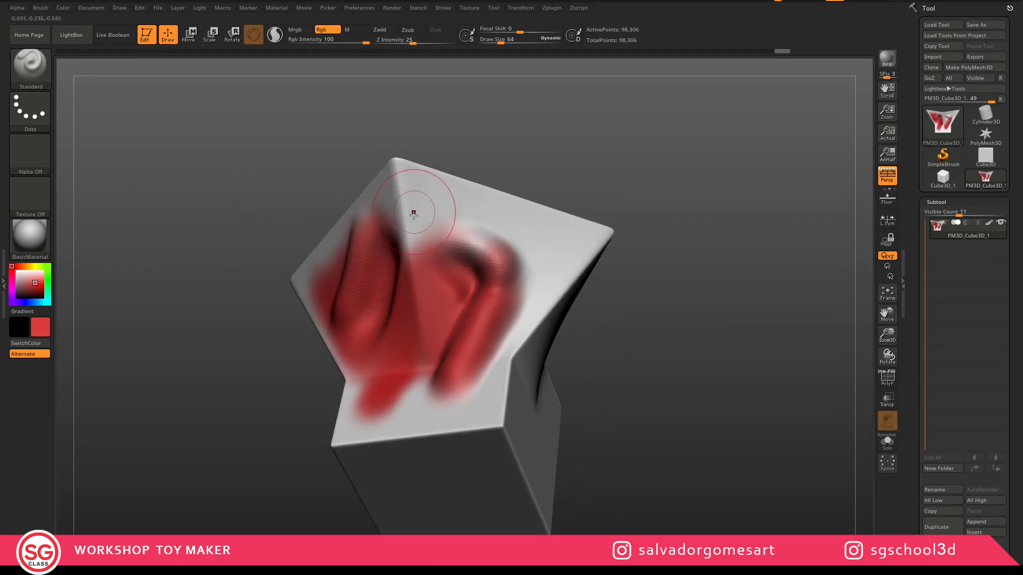
Sample the mesh's white as the current colour and paint a white band across the red area
{"action": "right_click_drag", "start_coordinate": [415, 200], "coordinate": [396, 319]}
{"action": "right_click_drag", "start_coordinate": [424, 240], "coordinate": [422, 228]}
{"action": "key", "text": "c"}
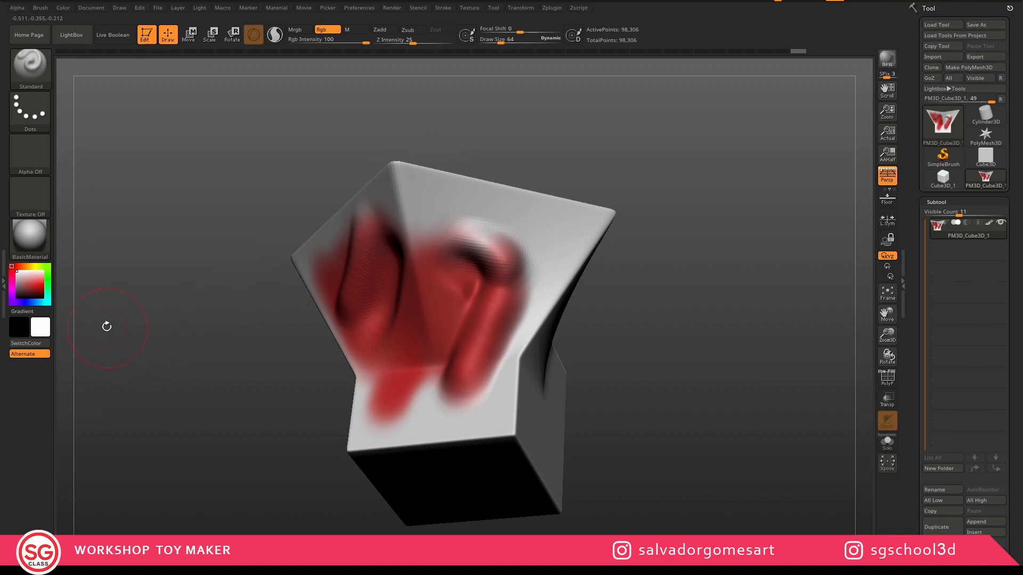
{"action": "right_click_drag", "start_coordinate": [463, 325], "coordinate": [525, 321]}
{"action": "mouse_move", "coordinate": [445, 324]}
{"action": "left_mouse_down"}
{"action": "mouse_move", "coordinate": [428, 329]}
{"action": "mouse_move", "coordinate": [499, 305]}
{"action": "mouse_move", "coordinate": [376, 348]}
{"action": "left_mouse_up"}
{"action": "right_click_drag", "start_coordinate": [485, 317], "coordinate": [464, 313]}
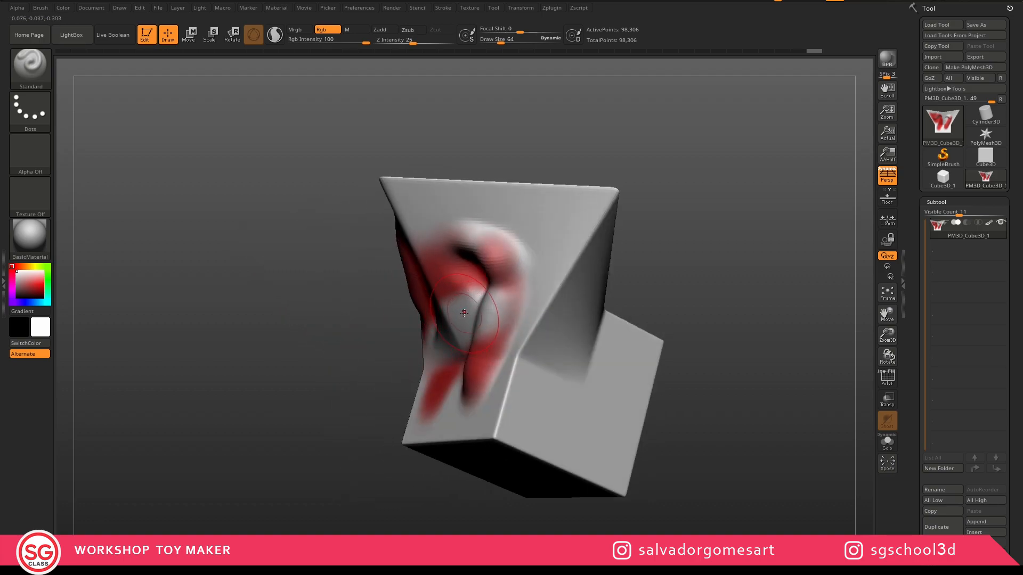
Toggle the subtool's polypaint off and on, pick green while it is off, and leave polypaint enabled
{"action": "left_click", "coordinate": [988, 224]}
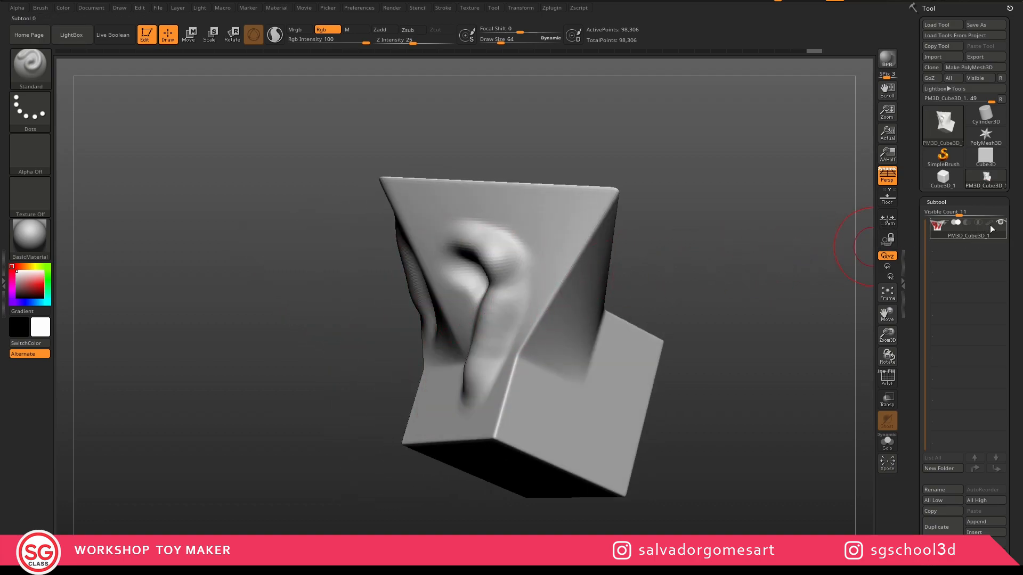
{"action": "left_click", "coordinate": [990, 225]}
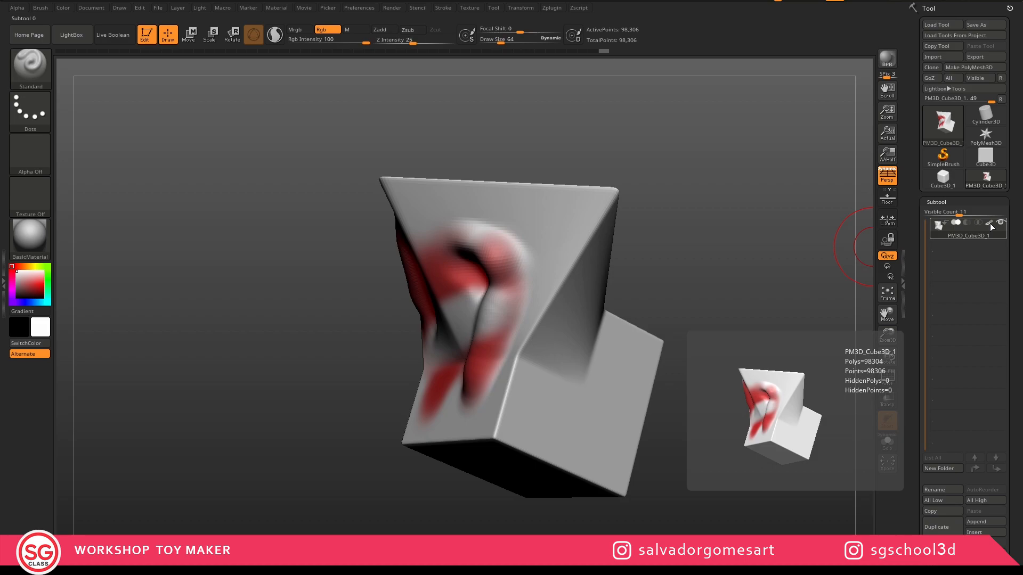
{"action": "left_click", "coordinate": [990, 225]}
{"action": "left_click_drag", "start_coordinate": [43, 277], "coordinate": [31, 282]}
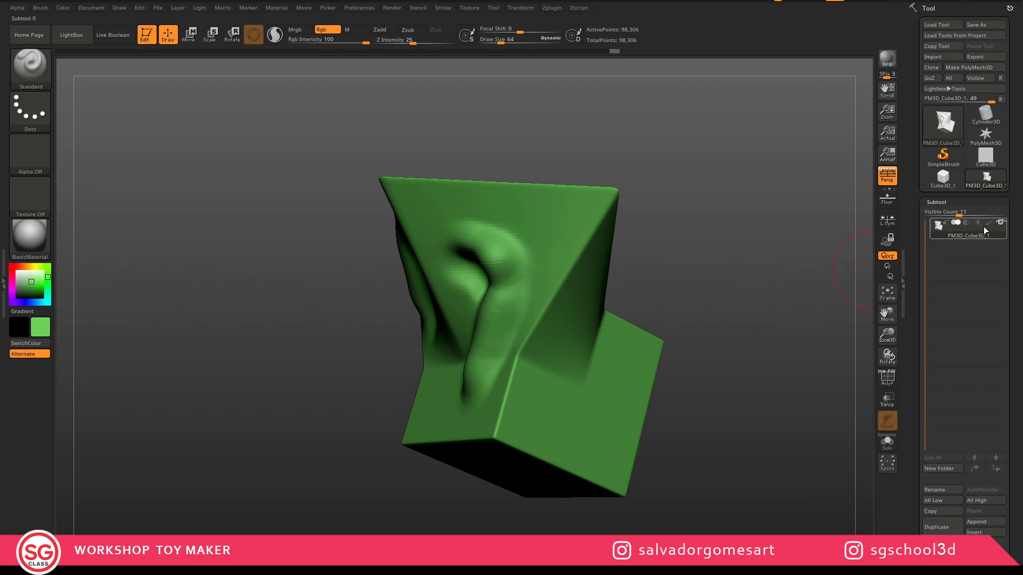
{"action": "mouse_move", "coordinate": [990, 227]}
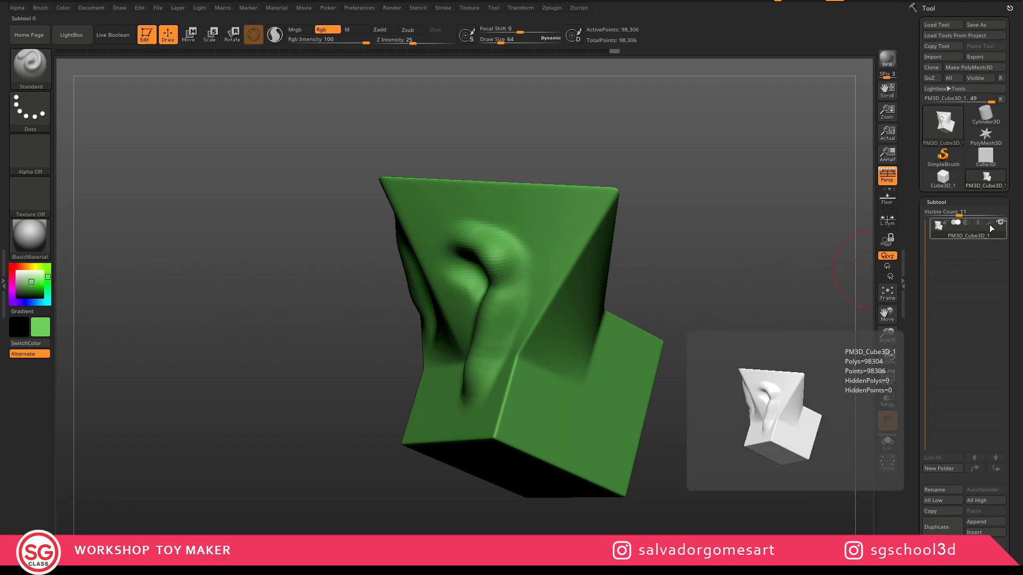
{"action": "left_click", "coordinate": [990, 227]}
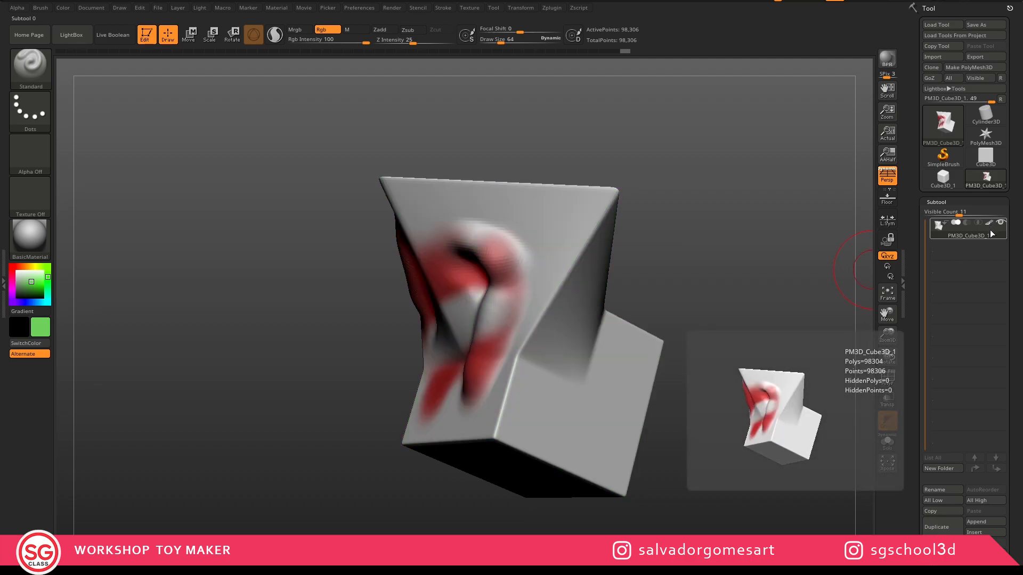
Paint a green band across the red and white areas of both flared faces
{"action": "mouse_move", "coordinate": [479, 282]}
{"action": "right_mouse_down"}
{"action": "mouse_move", "coordinate": [511, 268]}
{"action": "mouse_move", "coordinate": [464, 284]}
{"action": "right_mouse_up"}
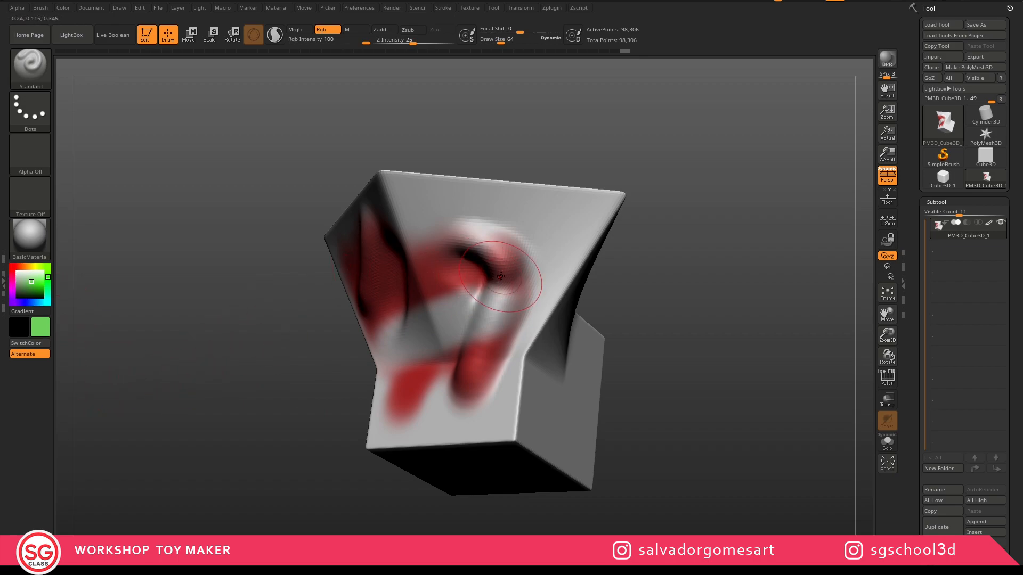
{"action": "mouse_move", "coordinate": [535, 264]}
{"action": "right_mouse_down", "text": "ctrl"}
{"action": "mouse_move", "coordinate": [532, 326]}
{"action": "mouse_move", "coordinate": [451, 338]}
{"action": "right_mouse_up", "text": "ctrl"}
{"action": "mouse_move", "coordinate": [431, 386]}
{"action": "left_mouse_down"}
{"action": "mouse_move", "coordinate": [453, 367]}
{"action": "mouse_move", "coordinate": [451, 333]}
{"action": "left_mouse_up"}
{"action": "right_click_drag", "start_coordinate": [459, 341], "coordinate": [503, 341]}
{"action": "mouse_move", "coordinate": [386, 362]}
{"action": "left_mouse_down"}
{"action": "mouse_move", "coordinate": [424, 336]}
{"action": "mouse_move", "coordinate": [207, 395]}
{"action": "mouse_move", "coordinate": [207, 410]}
{"action": "left_mouse_up"}
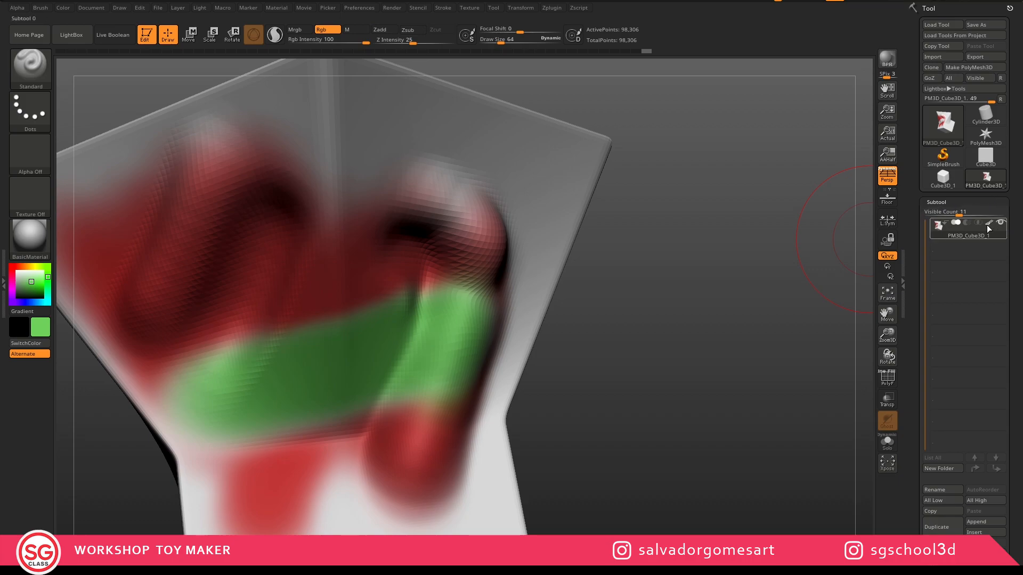
{"action": "mouse_move", "coordinate": [990, 227]}
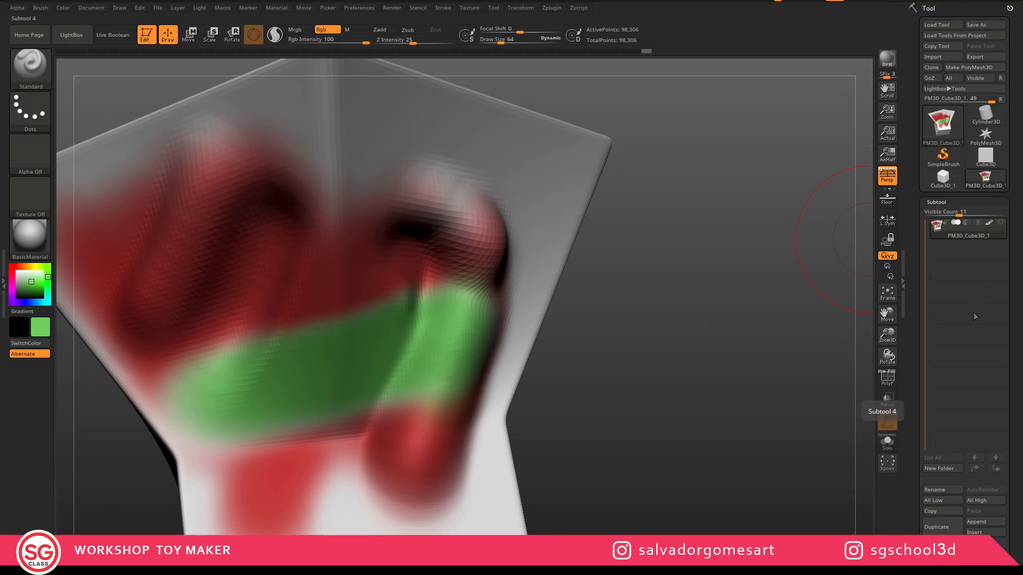
{"action": "mouse_move", "coordinate": [957, 230]}
{"action": "mouse_move", "coordinate": [991, 238]}
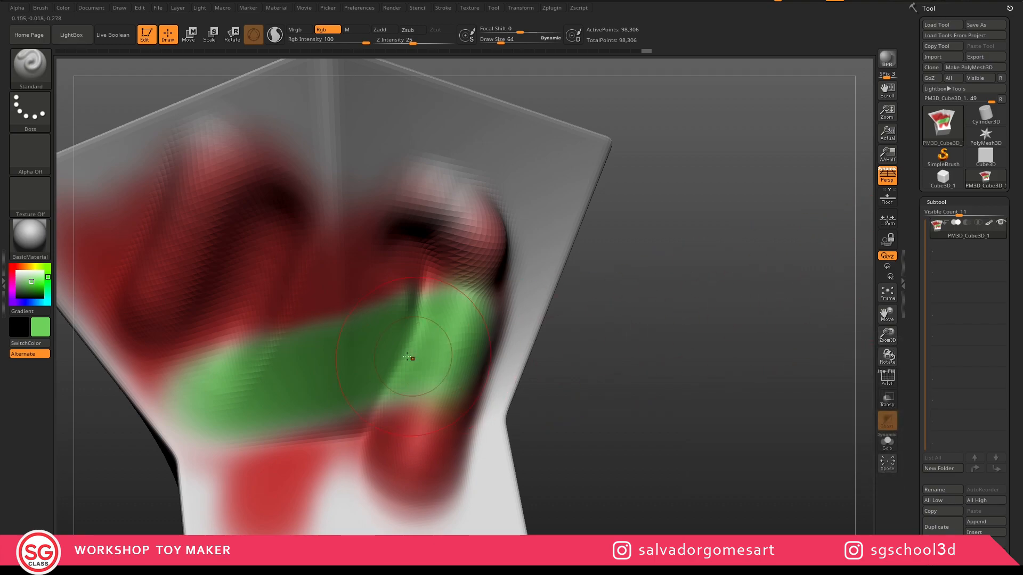
Set the Standard brush to Zadd only, with Rgb turned off
{"action": "left_click", "coordinate": [381, 31]}
{"action": "left_click", "coordinate": [407, 31]}
{"action": "left_click", "coordinate": [388, 27]}
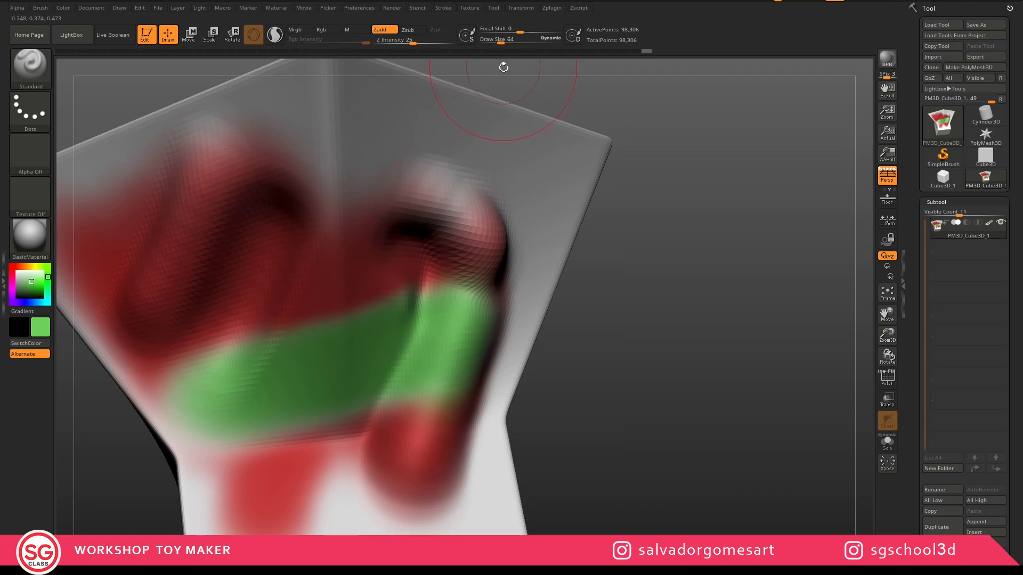
Try one raised stroke with a reduced Draw Size and one at Draw Size 135 on the flared face, and undo both
{"action": "left_click_drag", "start_coordinate": [502, 42], "coordinate": [492, 44]}
{"action": "left_click_drag", "start_coordinate": [545, 154], "coordinate": [517, 202]}
{"action": "left_click", "coordinate": [509, 42]}
{"action": "mouse_move", "coordinate": [438, 188]}
{"action": "left_mouse_down"}
{"action": "mouse_move", "coordinate": [431, 176]}
{"action": "mouse_move", "coordinate": [449, 148]}
{"action": "mouse_move", "coordinate": [441, 153]}
{"action": "left_mouse_up"}
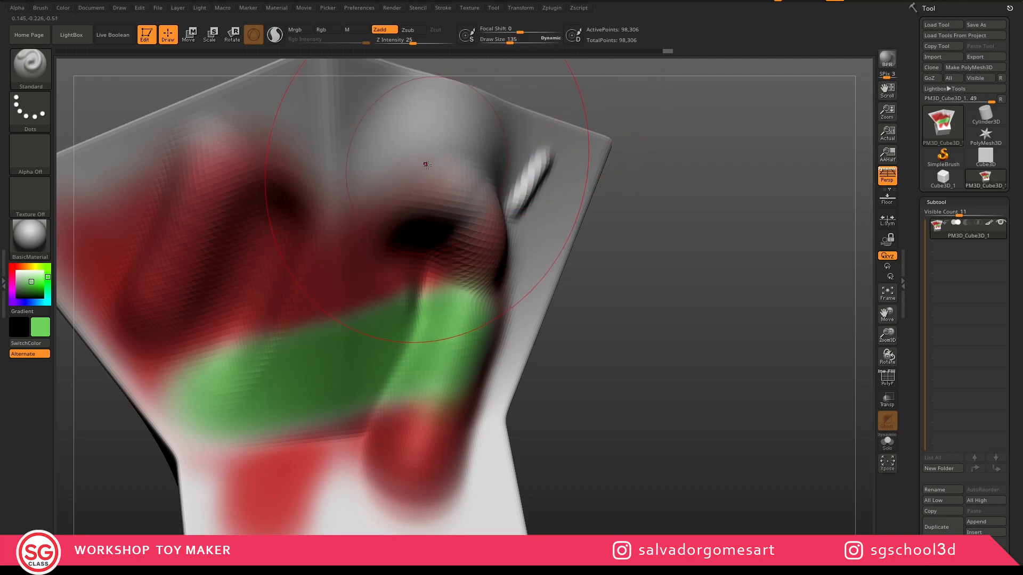
{"action": "key", "text": "ctrl+z"}
{"action": "key", "text": "ctrl+z"}
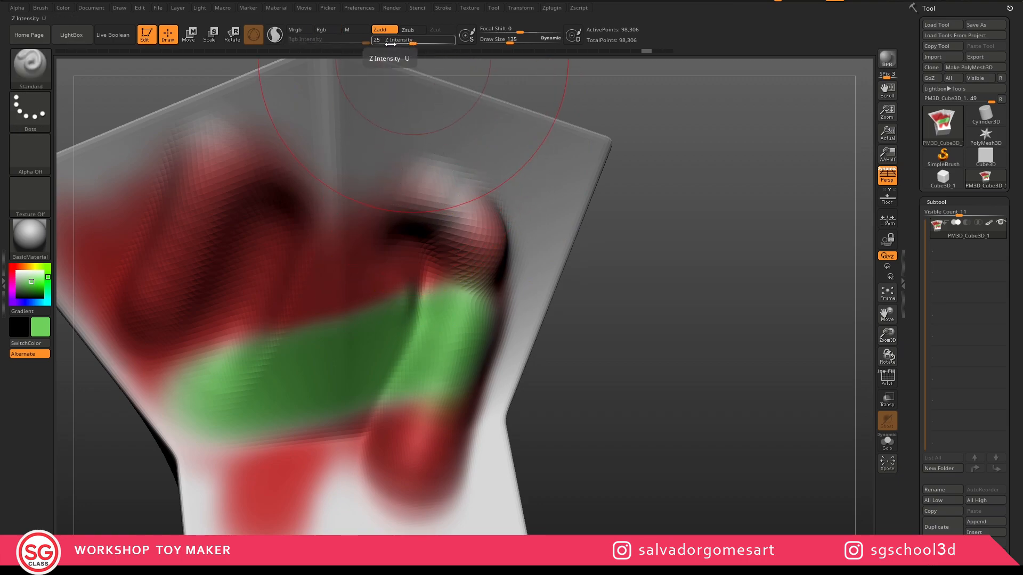
Lower the Standard brush's Z Intensity to 6 and turn to the unpainted side of the block
{"action": "left_click_drag", "start_coordinate": [399, 42], "coordinate": [409, 43]}
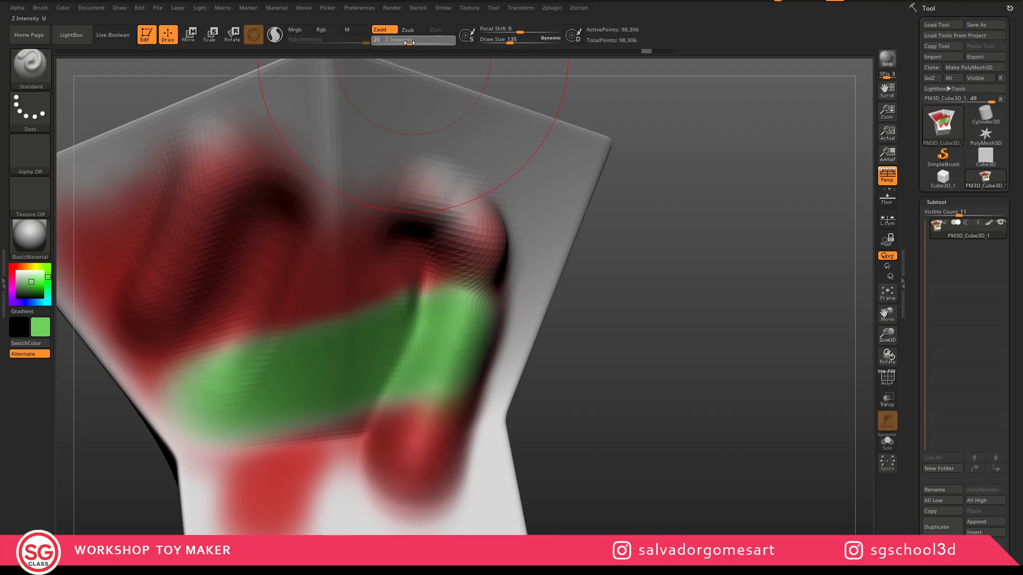
{"action": "right_click_drag", "start_coordinate": [477, 181], "coordinate": [499, 248]}
{"action": "right_click_drag", "start_coordinate": [602, 244], "coordinate": [314, 194], "text": "alt"}
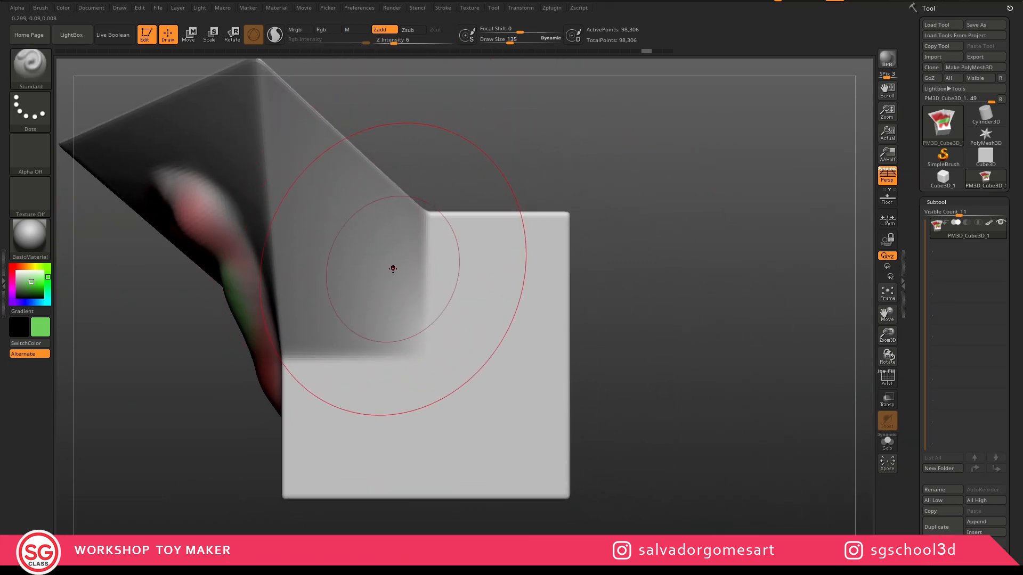
{"action": "right_click_drag", "start_coordinate": [468, 282], "coordinate": [438, 269]}
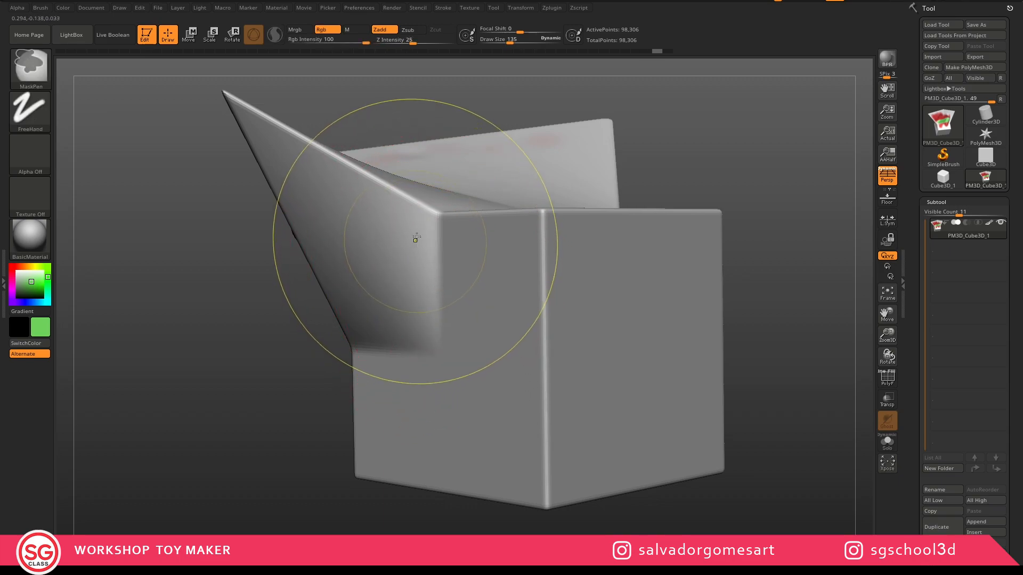
Set the Standard brush's Draw Size to 21 and its Z Intensity to 100
{"action": "left_click_drag", "start_coordinate": [509, 40], "coordinate": [496, 48]}
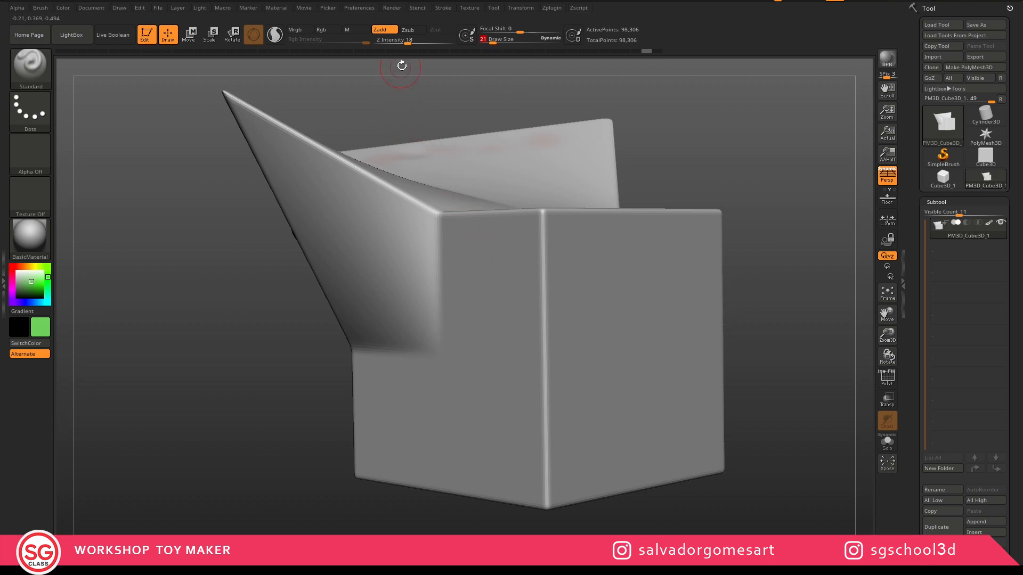
{"action": "left_click_drag", "start_coordinate": [447, 57], "coordinate": [469, 79]}
Try sculpting overlapping freehand vertical strokes on the block's side face, and undo them
{"action": "left_click_drag", "start_coordinate": [459, 235], "coordinate": [467, 447]}
{"action": "mouse_move", "coordinate": [471, 356]}
{"action": "right_mouse_down"}
{"action": "mouse_move", "coordinate": [471, 340]}
{"action": "mouse_move", "coordinate": [501, 343]}
{"action": "mouse_move", "coordinate": [461, 328]}
{"action": "right_mouse_up"}
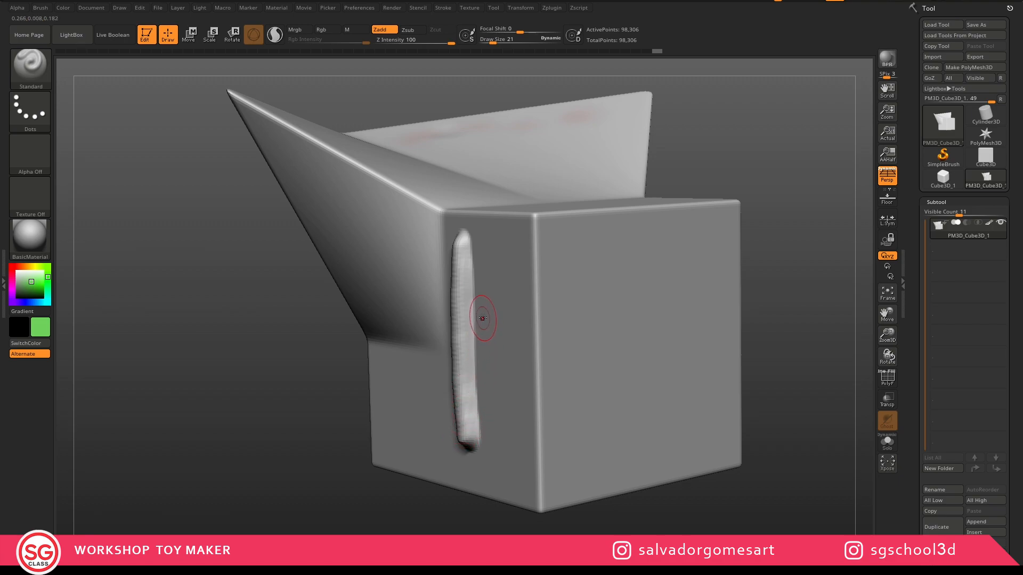
{"action": "mouse_move", "coordinate": [459, 243]}
{"action": "left_mouse_down"}
{"action": "mouse_move", "coordinate": [453, 373]}
{"action": "mouse_move", "coordinate": [464, 452]}
{"action": "left_mouse_up"}
{"action": "key", "text": "ctrl"}
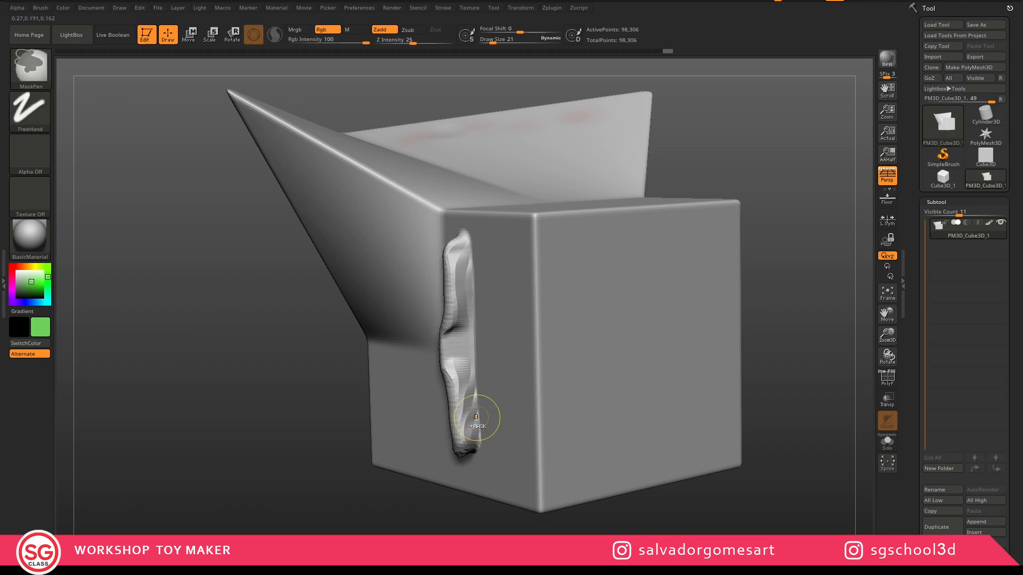
{"action": "key", "text": "ctrl+z"}
{"action": "key", "text": "ctrl+z"}
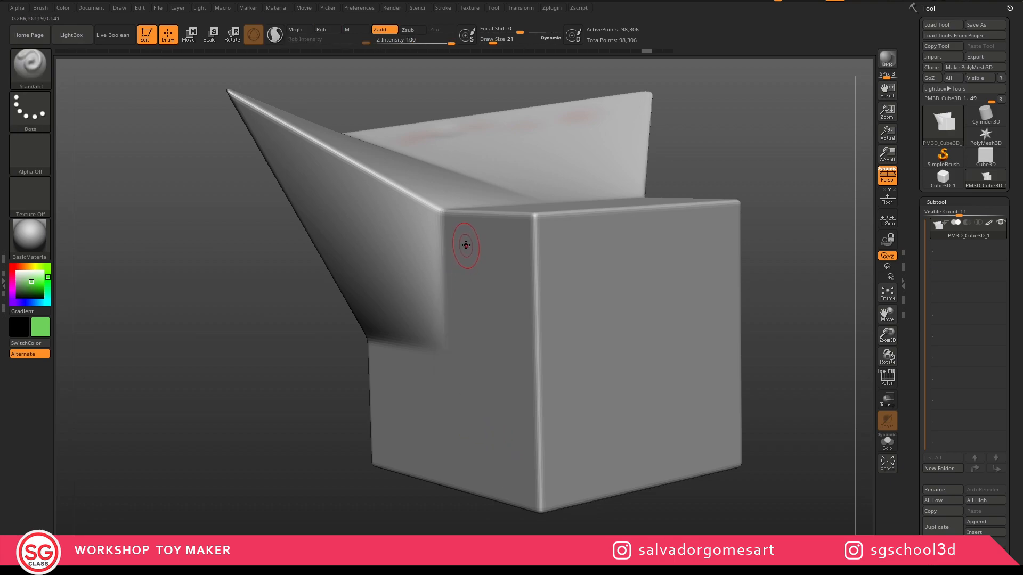
Sculpt one vertical raised stroke down the block's side face and replay that last stroke over it
{"action": "left_click_drag", "start_coordinate": [468, 238], "coordinate": [462, 440]}
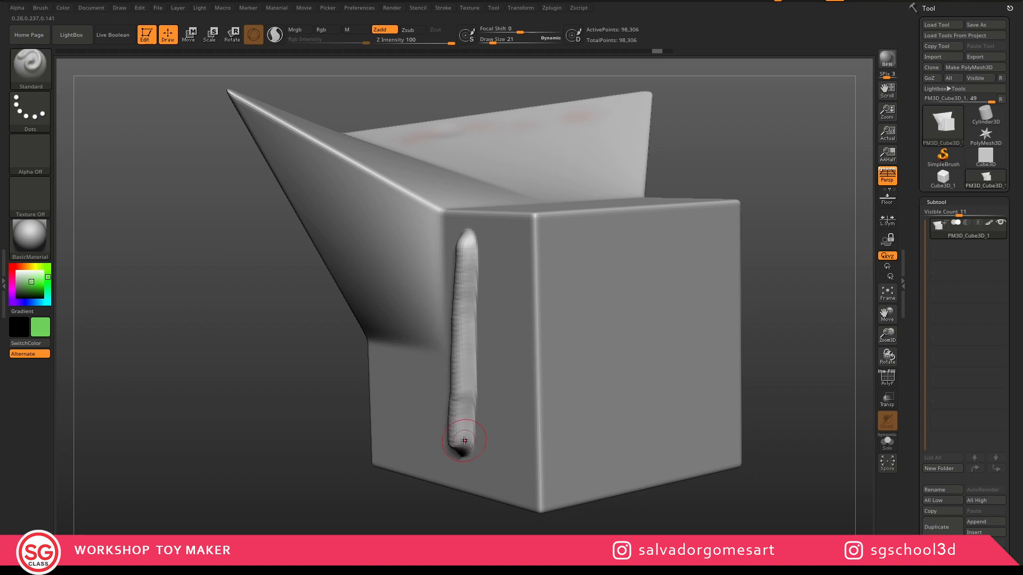
{"action": "key", "text": "1"}
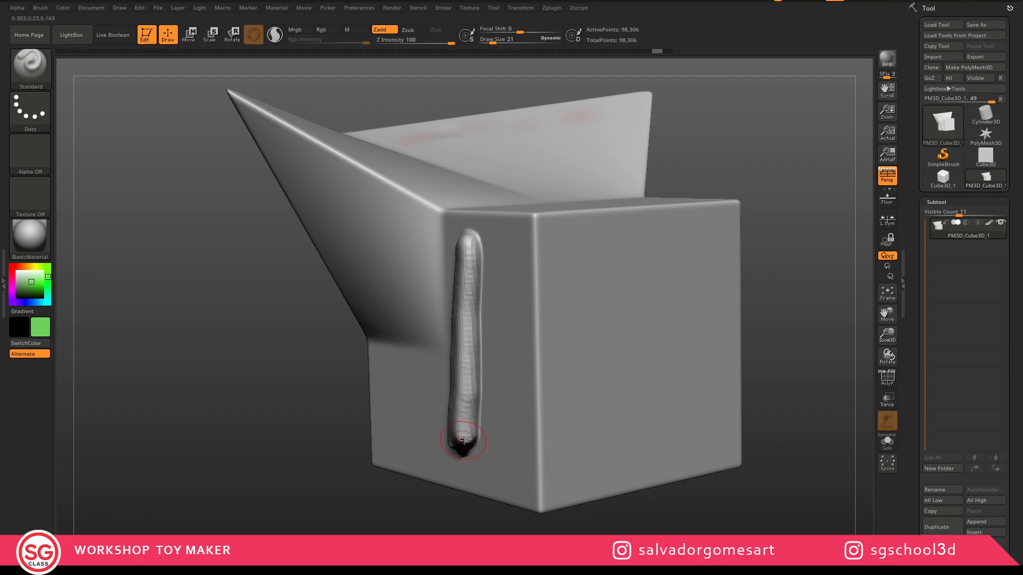
Replay the last stroke repeatedly over the vertical ridge on the side face, and undo these strokes
{"action": "key", "text": "1"}
{"action": "key", "text": "1"}
{"action": "key", "text": "1"}
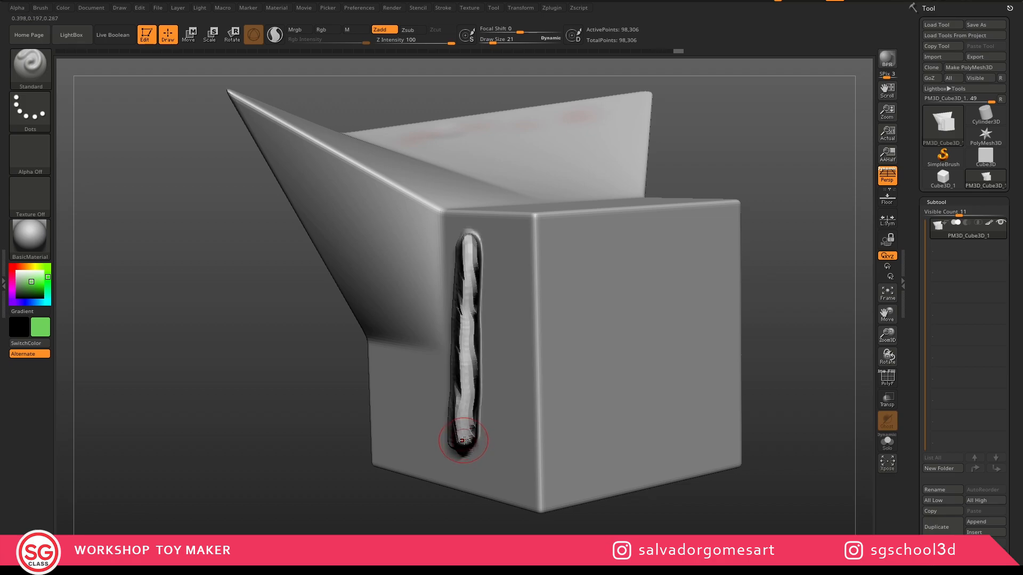
{"action": "mouse_move", "coordinate": [437, 314]}
{"action": "right_mouse_down"}
{"action": "mouse_move", "coordinate": [498, 325]}
{"action": "mouse_move", "coordinate": [446, 342]}
{"action": "mouse_move", "coordinate": [431, 328]}
{"action": "mouse_move", "coordinate": [445, 253]}
{"action": "right_mouse_up"}
{"action": "key", "text": "ctrl"}
{"action": "key", "text": "ctrl+z"}
{"action": "key", "text": "ctrl+z"}
{"action": "key", "text": "ctrl+z"}
{"action": "key", "text": "ctrl+z"}
{"action": "key", "text": "ctrl+z"}
{"action": "key", "text": "ctrl+z"}
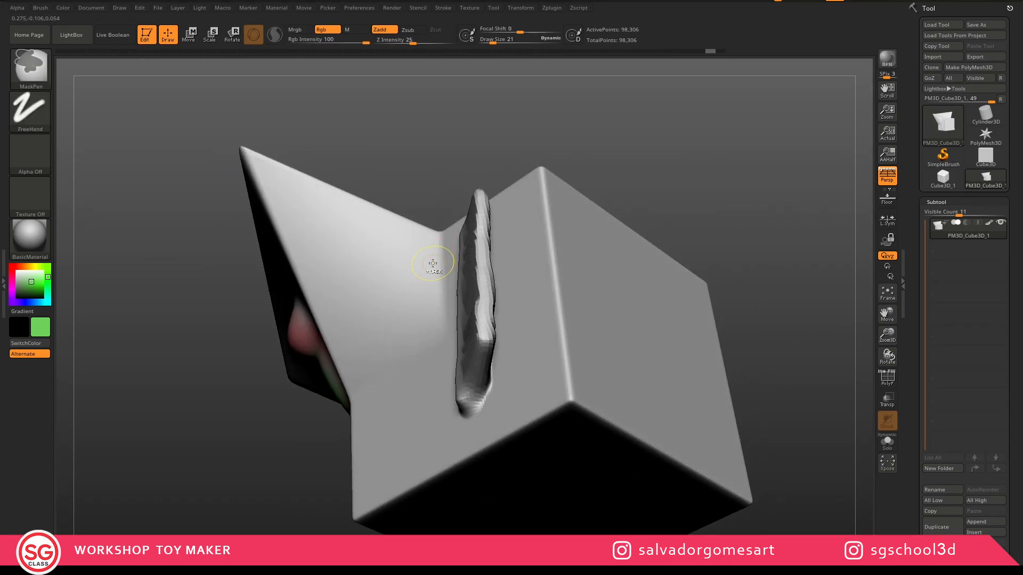
Try sculpting a new vertical stroke down the side face with one replay over it, and undo both
{"action": "left_click_drag", "start_coordinate": [474, 237], "coordinate": [477, 376]}
{"action": "key", "text": "1"}
{"action": "mouse_move", "coordinate": [404, 350]}
{"action": "right_mouse_down"}
{"action": "mouse_move", "coordinate": [465, 320]}
{"action": "mouse_move", "coordinate": [411, 365]}
{"action": "right_mouse_up"}
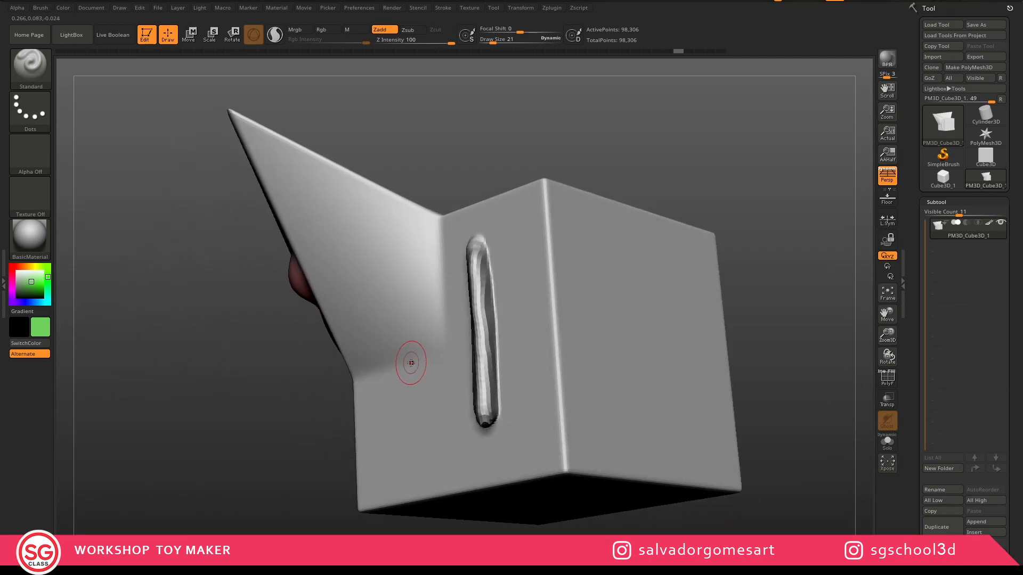
{"action": "key", "text": "ctrl"}
{"action": "key", "text": "ctrl+z"}
{"action": "key", "text": "ctrl+z"}
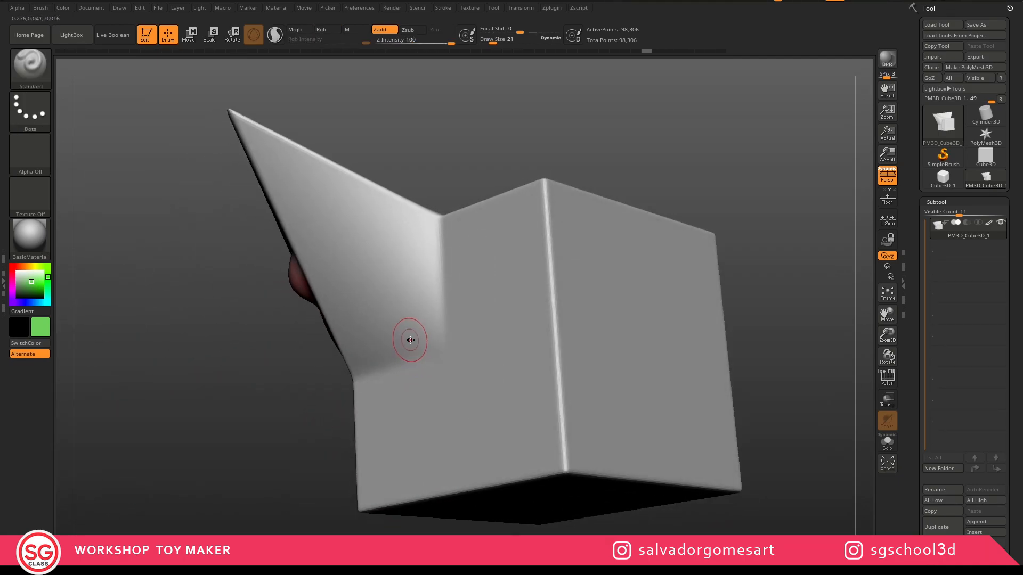
Try placing several single dabs on one spot of the side face, and undo them all
{"action": "right_click_drag", "start_coordinate": [473, 303], "coordinate": [483, 307]}
{"action": "left_click", "coordinate": [481, 306]}
{"action": "left_click", "coordinate": [483, 307]}
{"action": "left_click", "coordinate": [485, 305]}
{"action": "left_click", "coordinate": [485, 304]}
{"action": "key", "text": "ctrl+z"}
{"action": "key", "text": "ctrl+z"}
{"action": "key", "text": "ctrl+z"}
{"action": "key", "text": "ctrl+z"}
{"action": "key", "text": "ctrl+z"}
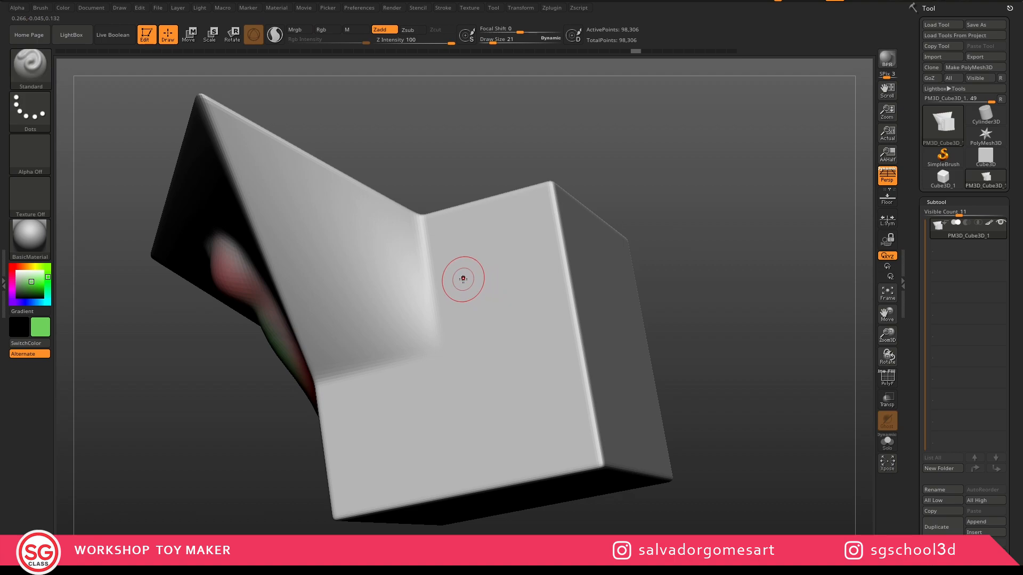
Try sculpting freehand strokes down the side face at Z Intensity 100, and undo them
{"action": "mouse_move", "coordinate": [471, 257]}
{"action": "left_mouse_down"}
{"action": "mouse_move", "coordinate": [490, 309]}
{"action": "mouse_move", "coordinate": [453, 384]}
{"action": "mouse_move", "coordinate": [502, 434]}
{"action": "left_mouse_up"}
{"action": "right_click_drag", "start_coordinate": [471, 337], "coordinate": [435, 355]}
{"action": "left_click_drag", "start_coordinate": [435, 355], "coordinate": [434, 352]}
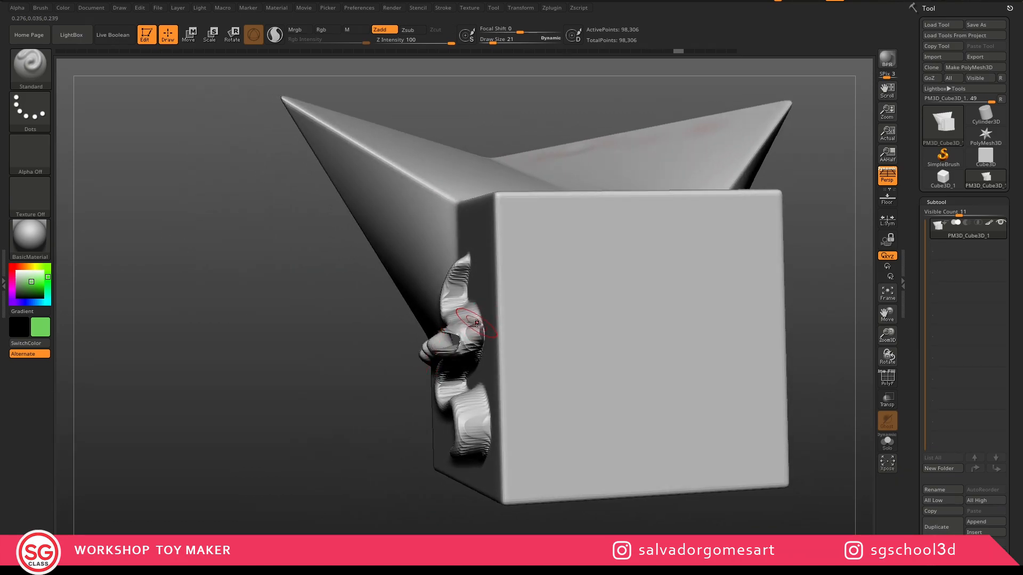
{"action": "key", "text": "ctrl+z"}
{"action": "key", "text": "ctrl+z"}
{"action": "key", "text": "ctrl+z"}
{"action": "key", "text": "ctrl+z"}
{"action": "key", "text": "ctrl+z"}
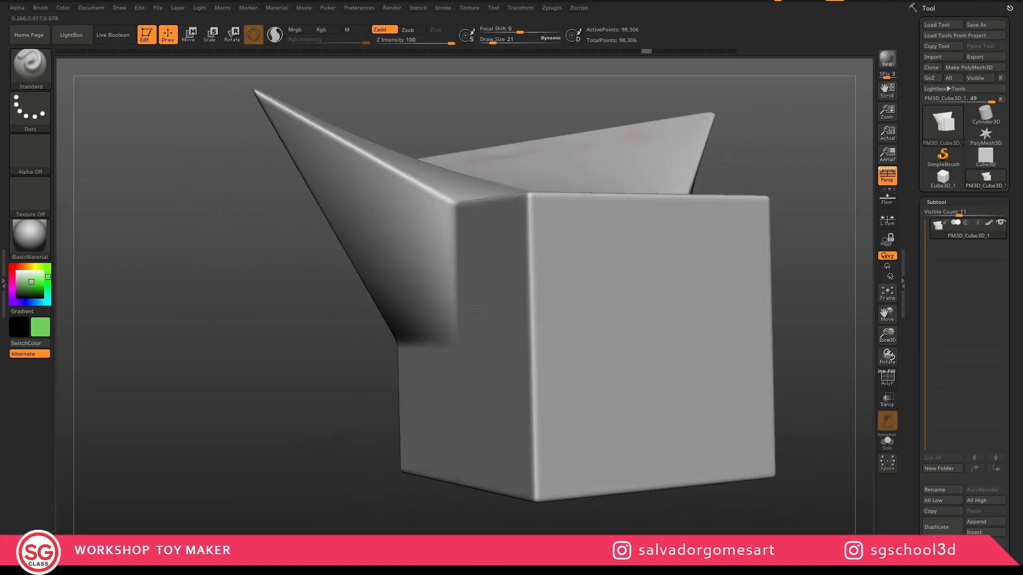
Lower the Standard brush's Z Intensity to 16 and sculpt a soft S-shaped ridge down the side face
{"action": "right_click_drag", "start_coordinate": [472, 311], "coordinate": [447, 112]}
{"action": "left_click_drag", "start_coordinate": [438, 41], "coordinate": [406, 46]}
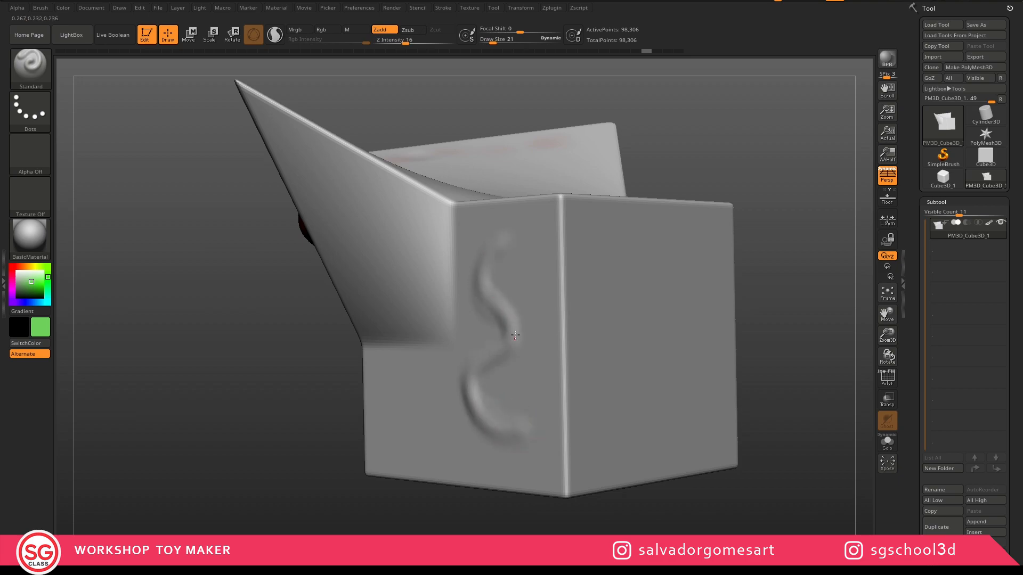
{"action": "left_click_drag", "start_coordinate": [513, 321], "coordinate": [491, 404]}
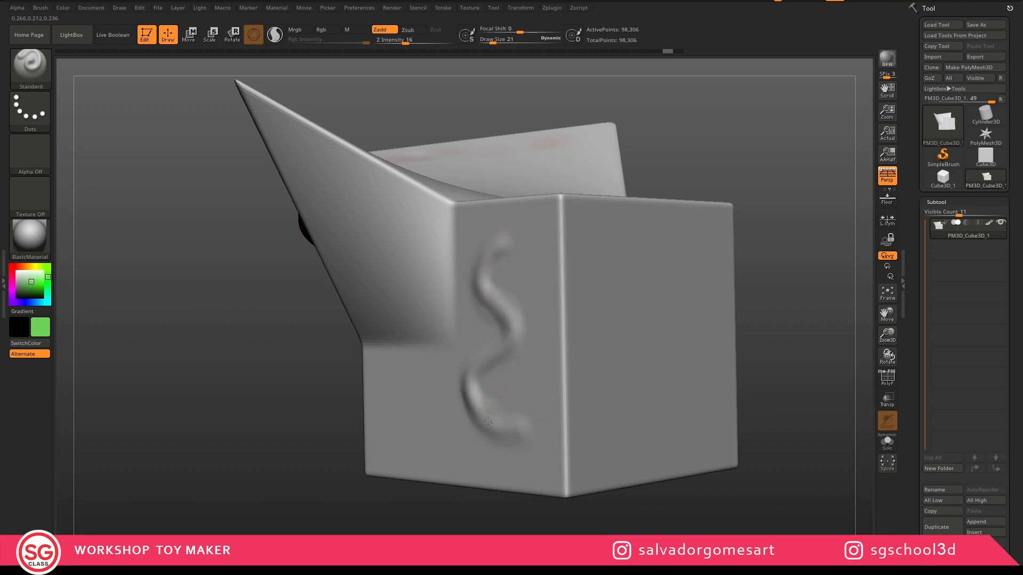
{"action": "right_click_drag", "start_coordinate": [473, 333], "coordinate": [499, 325]}
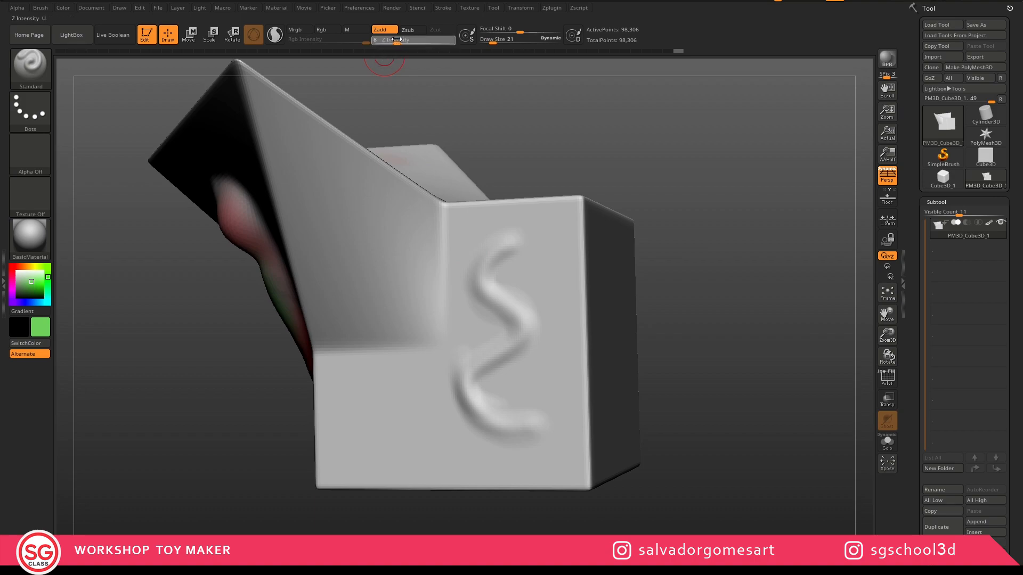
Set Z Intensity to 8 and sculpt faint strokes beside the upper half of the S-shaped ridge
{"action": "left_click", "coordinate": [396, 39]}
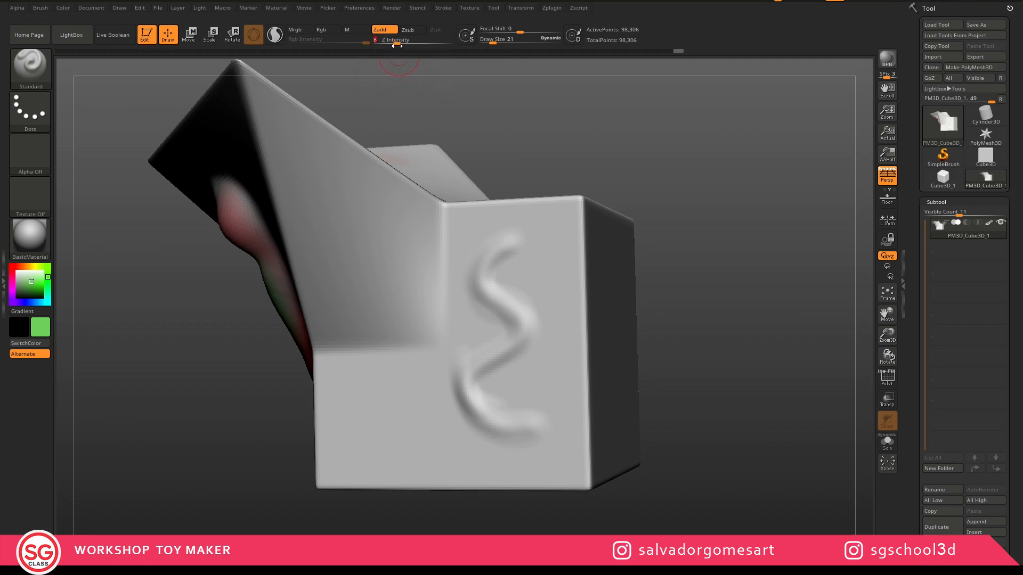
{"action": "left_click_drag", "start_coordinate": [536, 291], "coordinate": [534, 322]}
{"action": "mouse_move", "coordinate": [534, 323]}
{"action": "right_mouse_down"}
{"action": "mouse_move", "coordinate": [508, 275]}
{"action": "mouse_move", "coordinate": [525, 247]}
{"action": "right_mouse_up"}
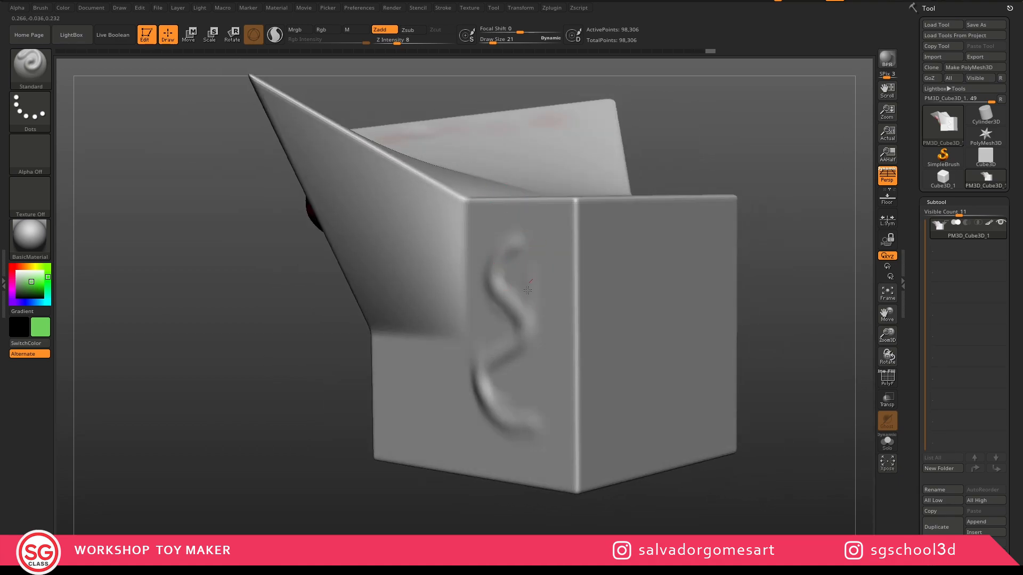
{"action": "mouse_move", "coordinate": [526, 298]}
{"action": "left_mouse_down"}
{"action": "mouse_move", "coordinate": [530, 315]}
{"action": "mouse_move", "coordinate": [528, 293]}
{"action": "left_mouse_up"}
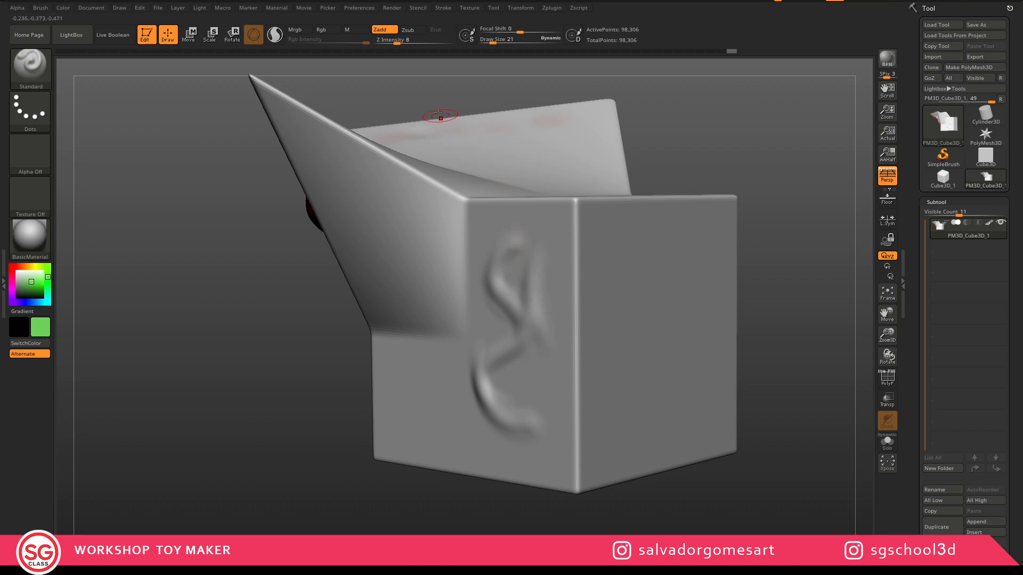
Try sculpting stronger curved strokes beside the S-shaped ridge at Z Intensity 37, and undo them
{"action": "left_click_drag", "start_coordinate": [413, 41], "coordinate": [422, 41]}
{"action": "mouse_move", "coordinate": [540, 289]}
{"action": "left_mouse_down"}
{"action": "mouse_move", "coordinate": [537, 265]}
{"action": "mouse_move", "coordinate": [571, 321]}
{"action": "left_mouse_up"}
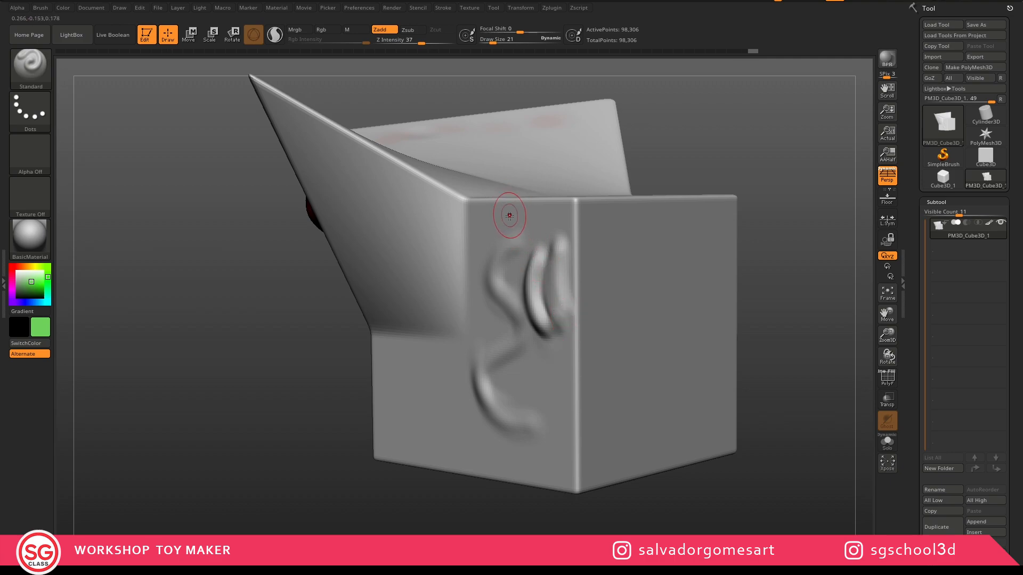
{"action": "key", "text": "ctrl+z"}
{"action": "key", "text": "ctrl+z"}
{"action": "key", "text": "ctrl+z"}
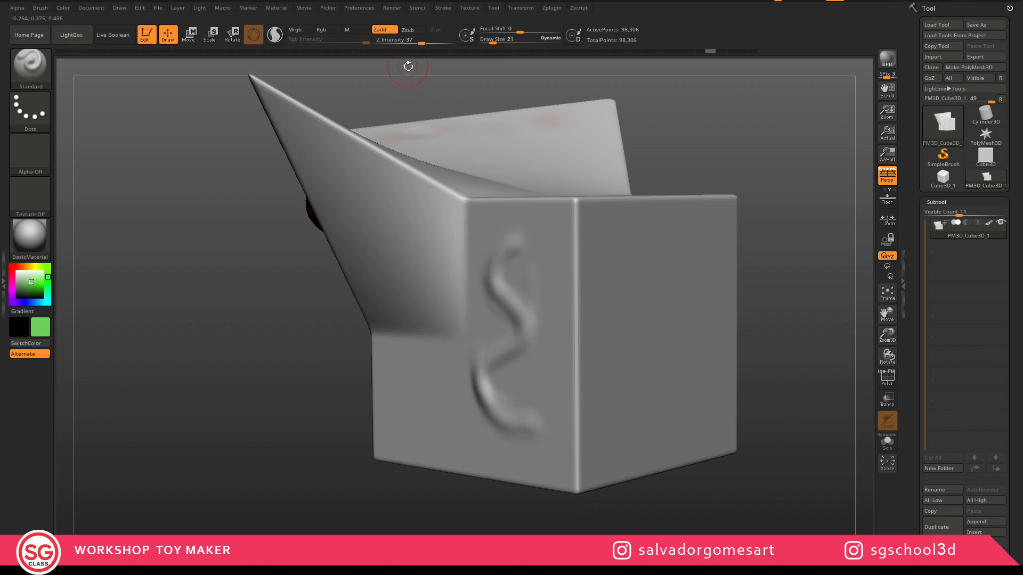
Set the Standard brush to Z Intensity 11 and Draw Size 65 with Dynamic brush sizing turned off
{"action": "left_click_drag", "start_coordinate": [421, 42], "coordinate": [401, 49]}
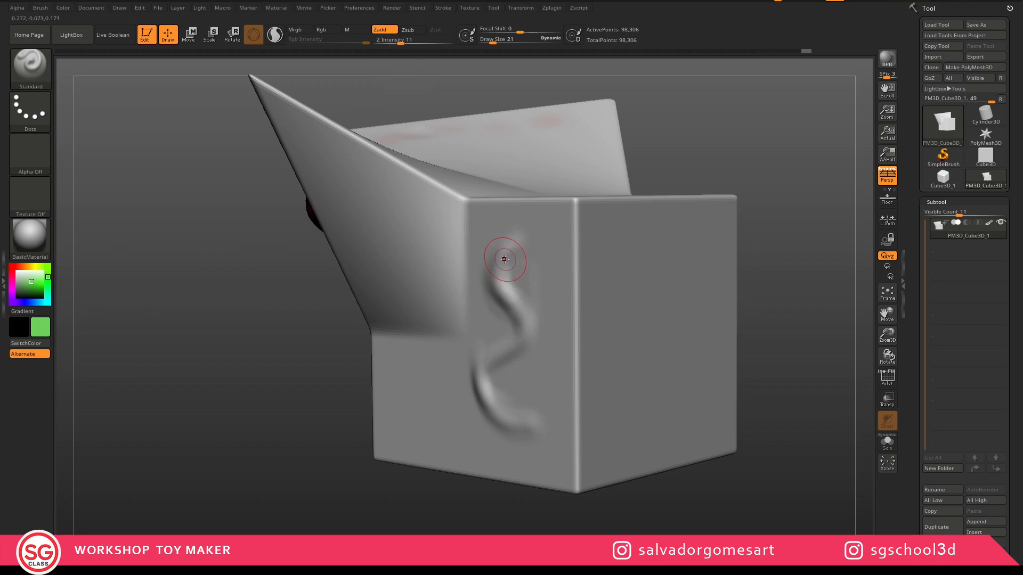
{"action": "left_click_drag", "start_coordinate": [494, 39], "coordinate": [495, 39]}
{"action": "left_click", "coordinate": [553, 41]}
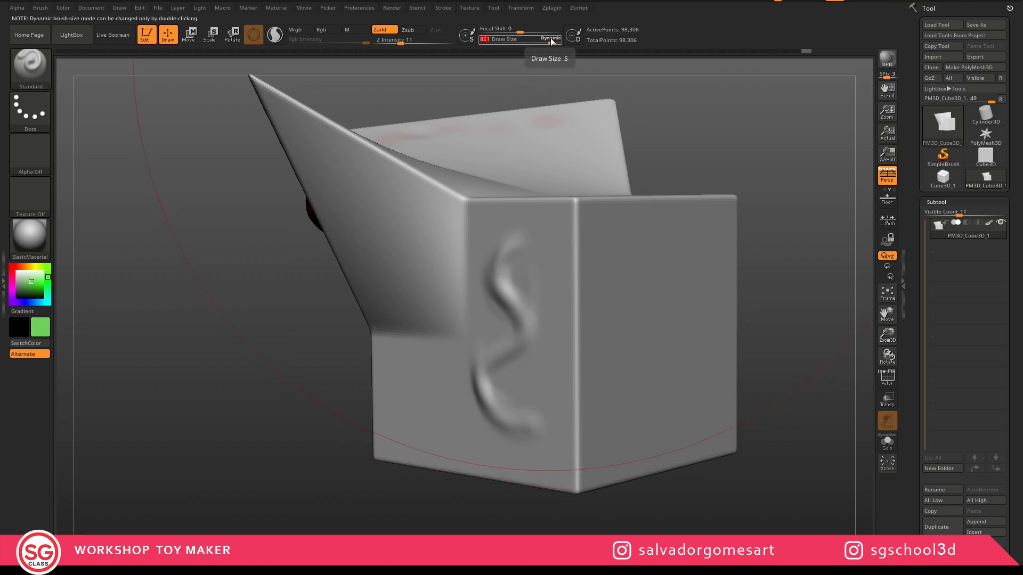
{"action": "left_click_drag", "start_coordinate": [551, 42], "coordinate": [549, 40]}
{"action": "left_click", "coordinate": [549, 40]}
{"action": "double_click", "coordinate": [550, 39]}
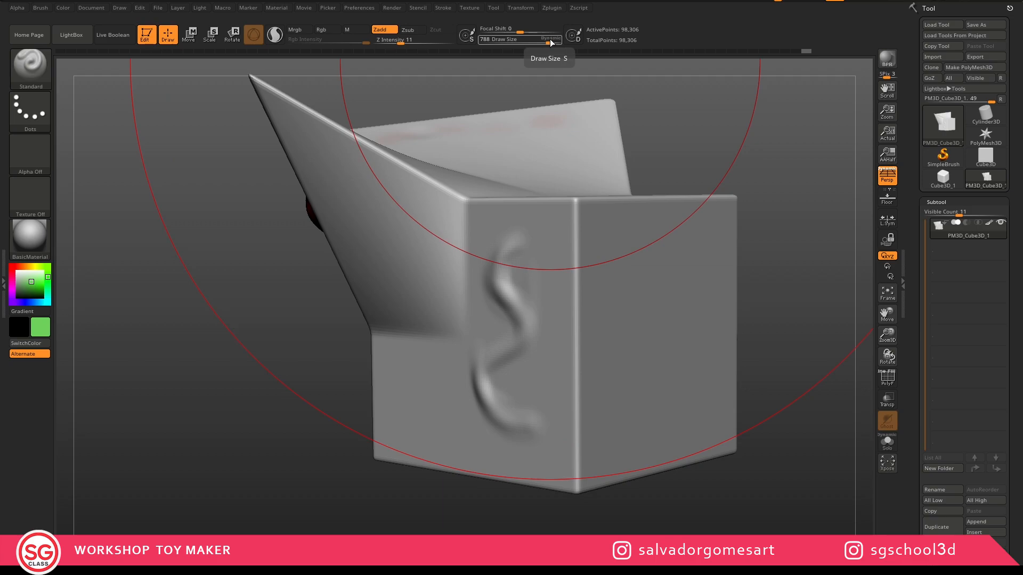
{"action": "left_click_drag", "start_coordinate": [549, 41], "coordinate": [501, 42]}
{"action": "left_click", "coordinate": [544, 43]}
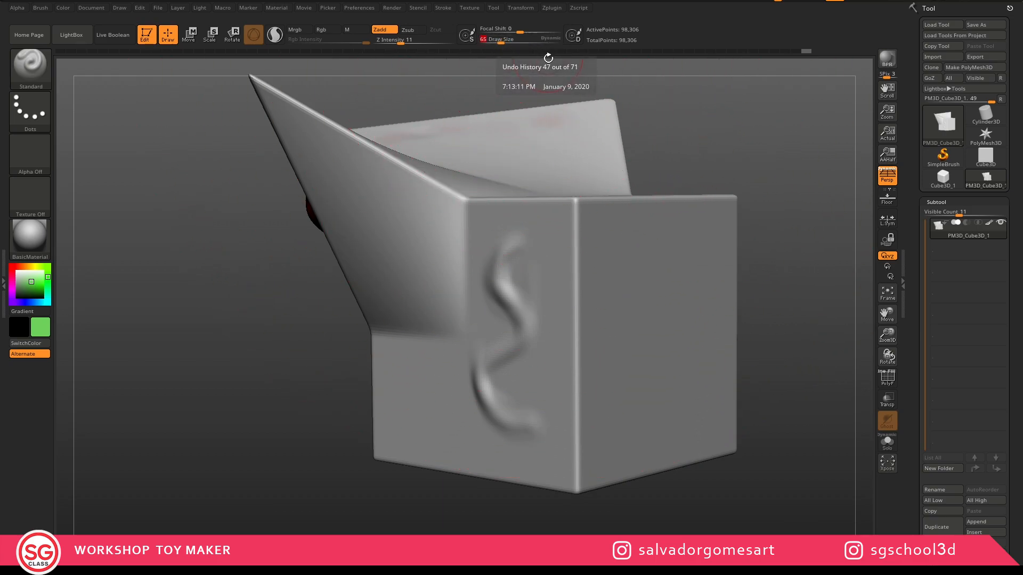
Sculpt a medium, a large and a small round bump on the block's side by varying only the viewing distance at Draw Size 65
{"action": "mouse_move", "coordinate": [570, 295]}
{"action": "right_mouse_down", "text": "alt"}
{"action": "mouse_move", "coordinate": [539, 327]}
{"action": "mouse_move", "coordinate": [542, 315]}
{"action": "mouse_move", "coordinate": [589, 296]}
{"action": "mouse_move", "coordinate": [578, 308]}
{"action": "right_mouse_up", "text": "alt"}
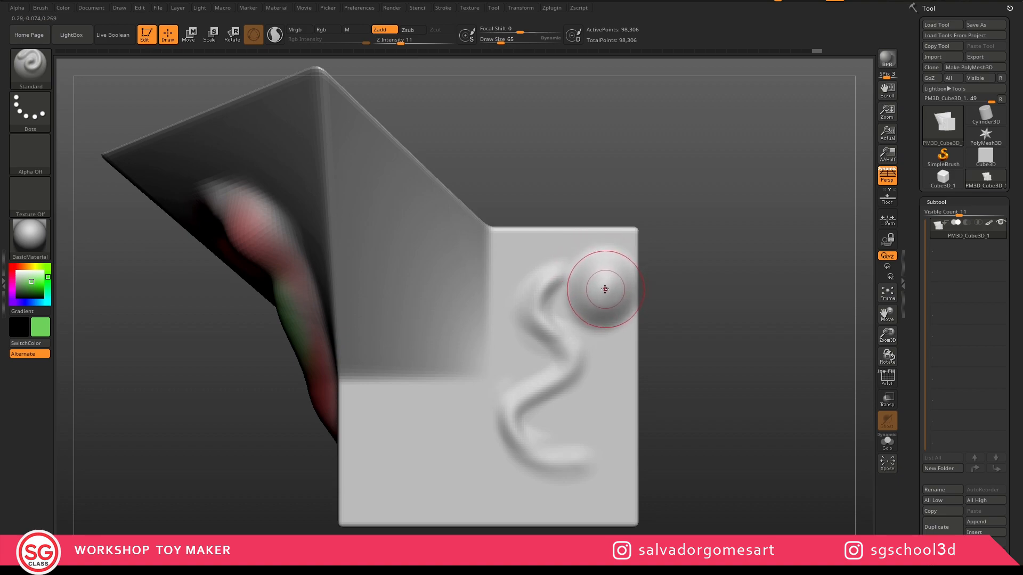
{"action": "key", "text": "ctrl"}
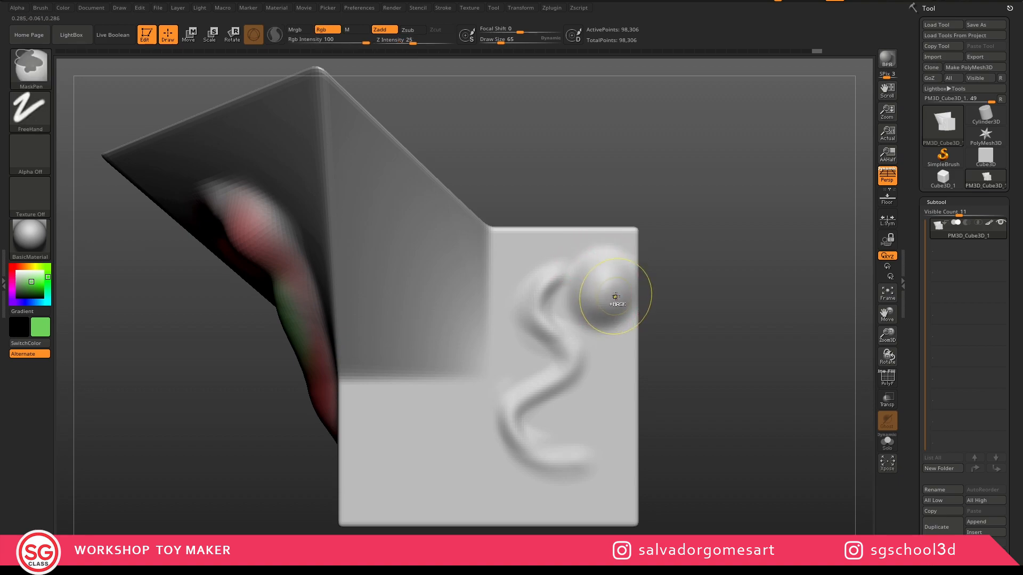
{"action": "mouse_move", "coordinate": [603, 292]}
{"action": "right_mouse_down", "text": "ctrl"}
{"action": "mouse_move", "coordinate": [595, 280]}
{"action": "mouse_move", "coordinate": [597, 290]}
{"action": "right_mouse_up", "text": "ctrl"}
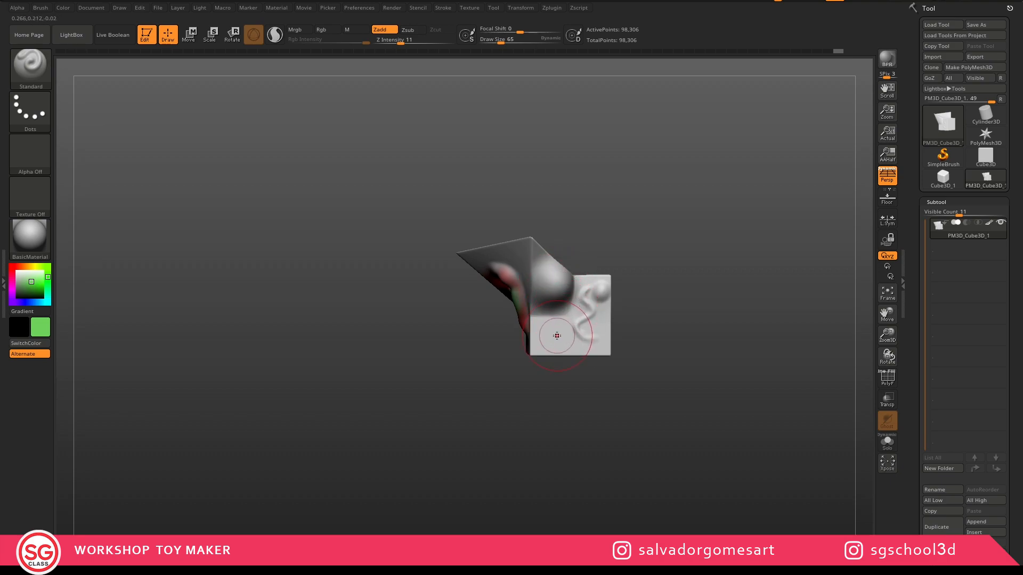
{"action": "mouse_move", "coordinate": [557, 334]}
{"action": "right_mouse_down", "text": "alt"}
{"action": "mouse_move", "coordinate": [542, 285]}
{"action": "mouse_move", "coordinate": [575, 352]}
{"action": "mouse_move", "coordinate": [555, 319]}
{"action": "right_mouse_up", "text": "alt"}
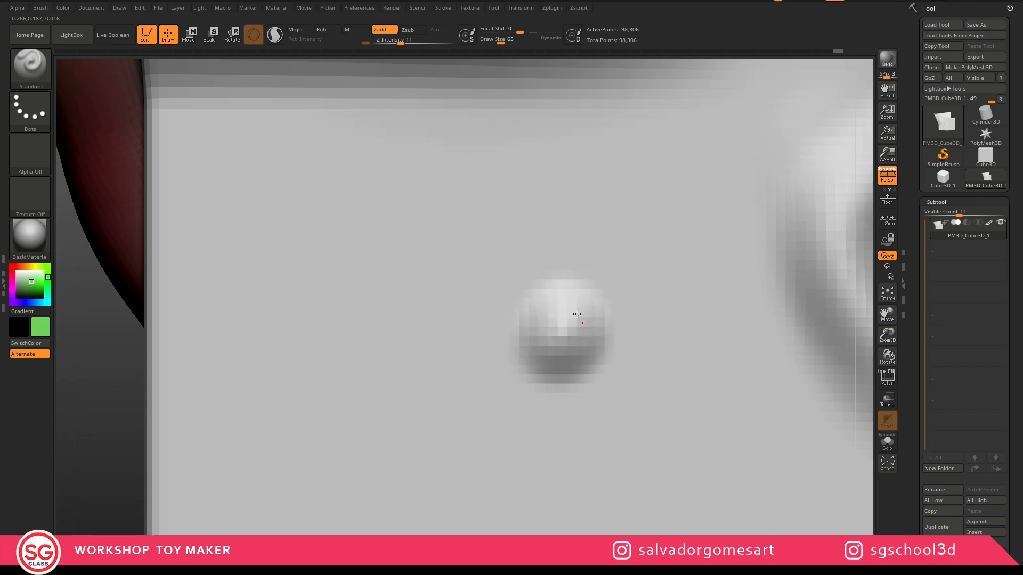
{"action": "mouse_move", "coordinate": [580, 362]}
{"action": "right_mouse_down", "text": "ctrl"}
{"action": "mouse_move", "coordinate": [556, 304]}
{"action": "mouse_move", "coordinate": [521, 303]}
{"action": "right_mouse_up", "text": "ctrl"}
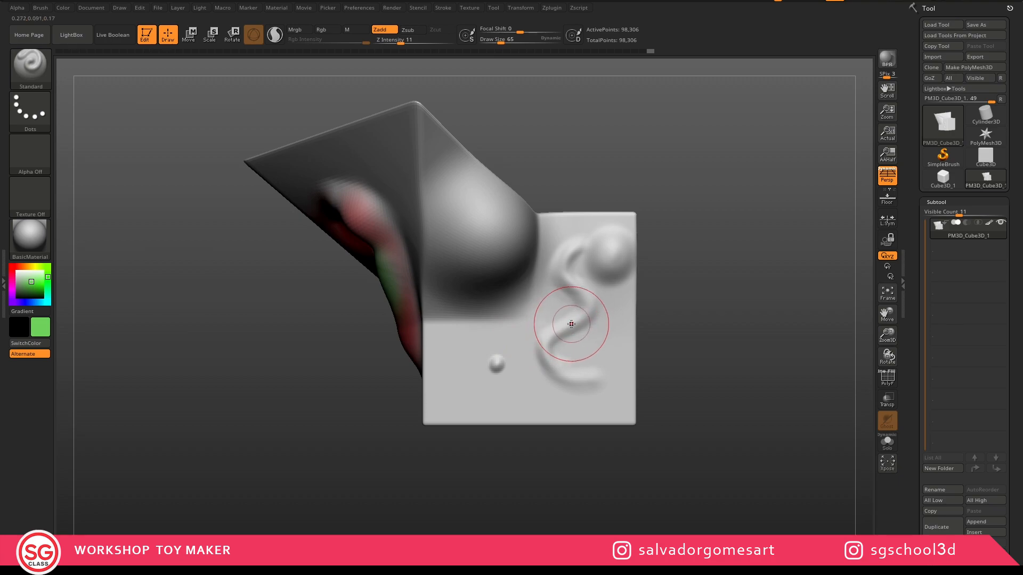
{"action": "right_click_drag", "start_coordinate": [571, 356], "coordinate": [513, 342], "text": "alt"}
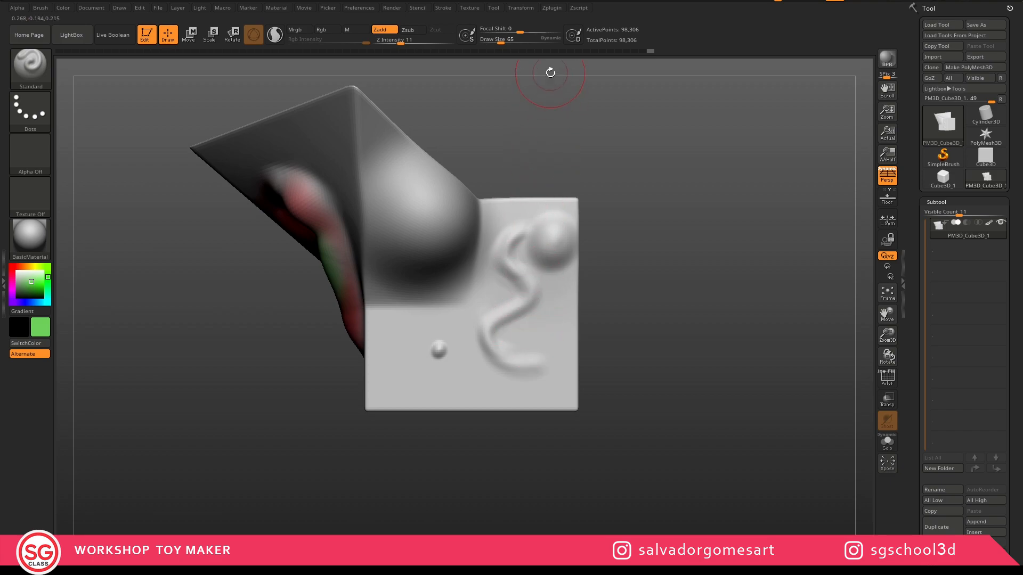
Sculpt fine raised strokes inside the lower bend of the S-shaped ridge from a close viewing distance
{"action": "mouse_move", "coordinate": [539, 341]}
{"action": "right_mouse_down", "text": "ctrl"}
{"action": "mouse_move", "coordinate": [573, 420]}
{"action": "mouse_move", "coordinate": [534, 336]}
{"action": "mouse_move", "coordinate": [450, 310]}
{"action": "right_mouse_up", "text": "ctrl"}
{"action": "mouse_move", "coordinate": [426, 314]}
{"action": "left_mouse_down"}
{"action": "mouse_move", "coordinate": [337, 333]}
{"action": "mouse_move", "coordinate": [313, 383]}
{"action": "left_mouse_up"}
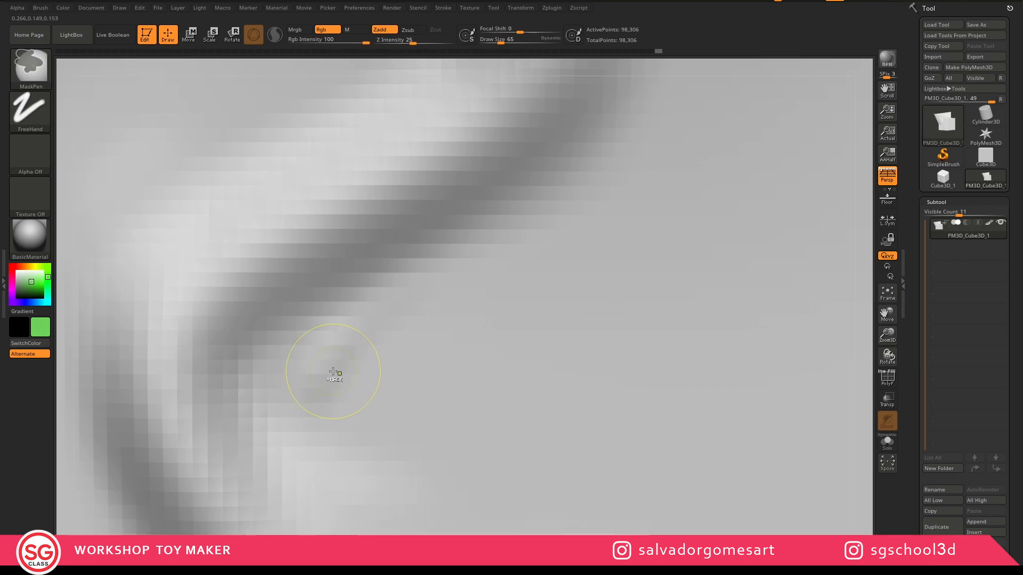
{"action": "right_click_drag", "start_coordinate": [329, 374], "coordinate": [348, 334], "text": "ctrl"}
{"action": "left_click_drag", "start_coordinate": [349, 334], "coordinate": [316, 439]}
{"action": "mouse_move", "coordinate": [345, 326]}
{"action": "left_mouse_down"}
{"action": "mouse_move", "coordinate": [308, 393]}
{"action": "mouse_move", "coordinate": [315, 368]}
{"action": "mouse_move", "coordinate": [331, 452]}
{"action": "mouse_move", "coordinate": [304, 412]}
{"action": "left_mouse_up"}
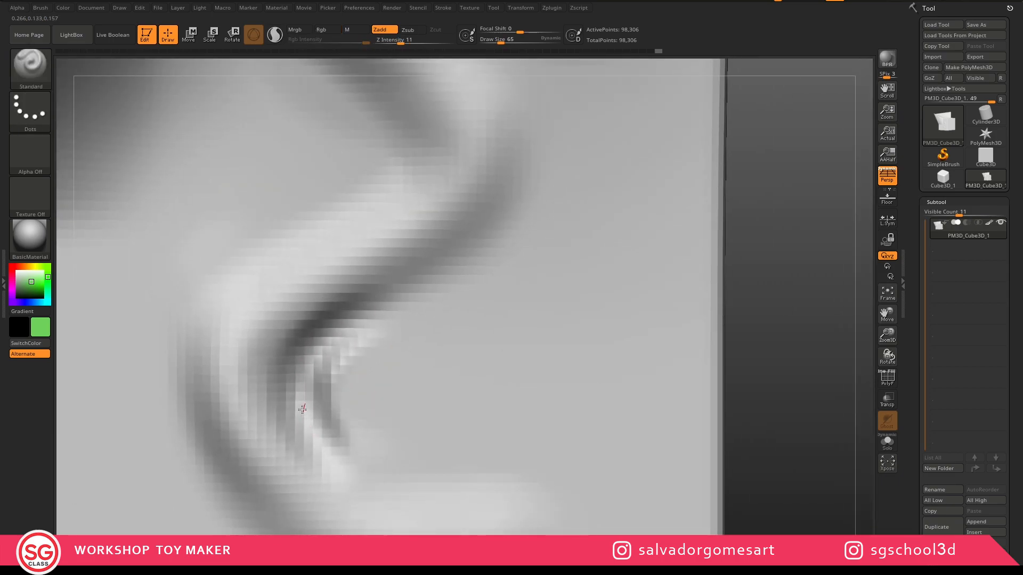
{"action": "left_click_drag", "start_coordinate": [327, 337], "coordinate": [341, 330]}
Build up a broad raised band along the outer curve of the S-shaped ridge's lower bend from a farther viewing distance
{"action": "right_click_drag", "start_coordinate": [329, 391], "coordinate": [336, 401], "text": "ctrl"}
{"action": "left_click_drag", "start_coordinate": [330, 357], "coordinate": [303, 430]}
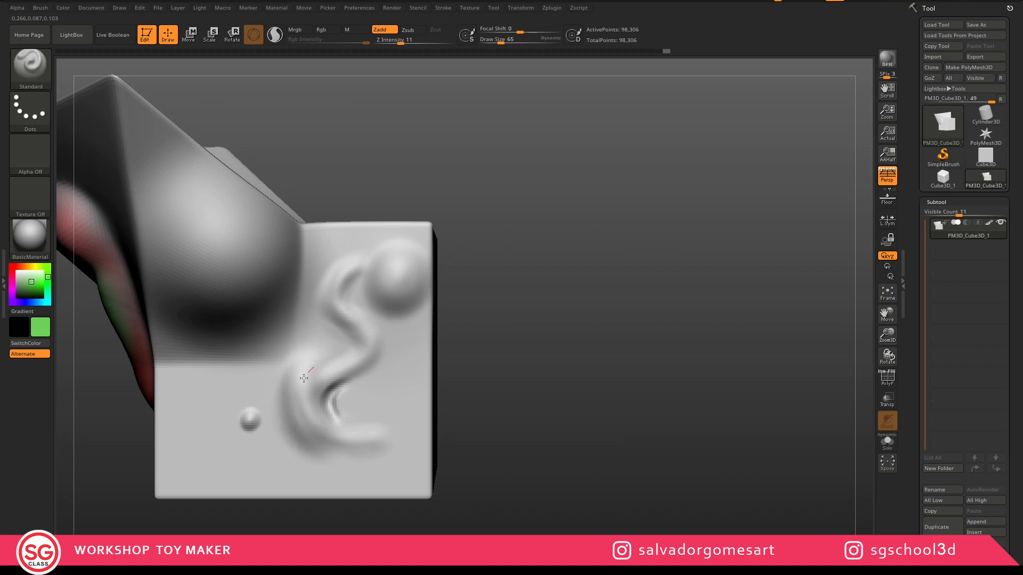
{"action": "left_click_drag", "start_coordinate": [301, 402], "coordinate": [319, 393]}
{"action": "mouse_move", "coordinate": [322, 392]}
{"action": "right_mouse_down"}
{"action": "mouse_move", "coordinate": [282, 386]}
{"action": "mouse_move", "coordinate": [320, 383]}
{"action": "right_mouse_up"}
{"action": "mouse_move", "coordinate": [325, 382]}
{"action": "left_mouse_down"}
{"action": "mouse_move", "coordinate": [328, 369]}
{"action": "mouse_move", "coordinate": [315, 385]}
{"action": "left_mouse_up"}
Add more fine strokes along the crease inside the lower bend from a close viewing distance
{"action": "right_click_drag", "start_coordinate": [348, 397], "coordinate": [386, 320], "text": "ctrl"}
{"action": "left_click_drag", "start_coordinate": [381, 303], "coordinate": [417, 259]}
{"action": "right_click_drag", "start_coordinate": [386, 288], "coordinate": [391, 306], "text": "ctrl"}
{"action": "mouse_move", "coordinate": [353, 314]}
{"action": "left_mouse_down"}
{"action": "mouse_move", "coordinate": [384, 390]}
{"action": "mouse_move", "coordinate": [404, 399]}
{"action": "mouse_move", "coordinate": [350, 365]}
{"action": "left_mouse_up"}
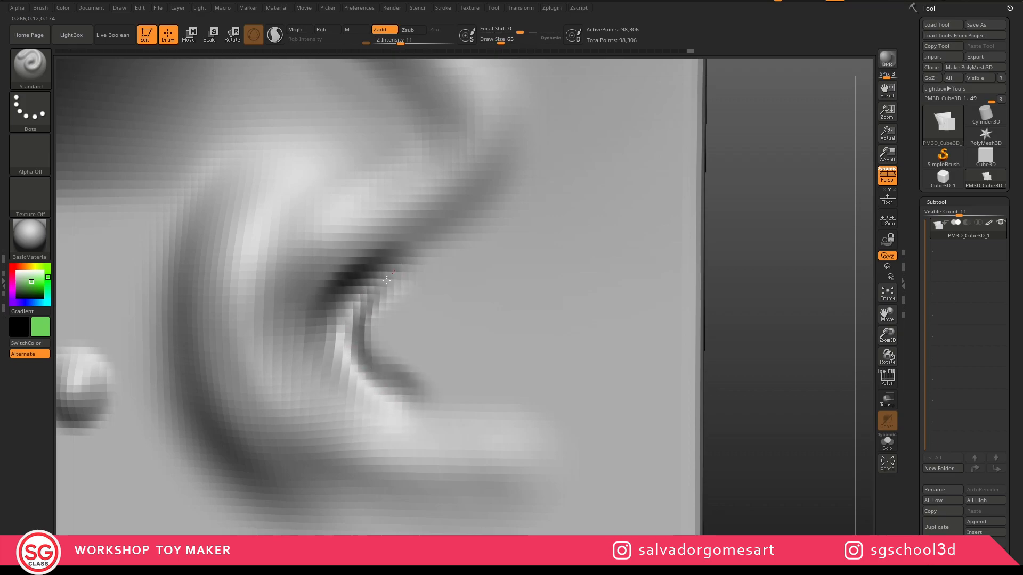
{"action": "left_click_drag", "start_coordinate": [392, 273], "coordinate": [423, 254]}
{"action": "left_click_drag", "start_coordinate": [386, 387], "coordinate": [388, 336]}
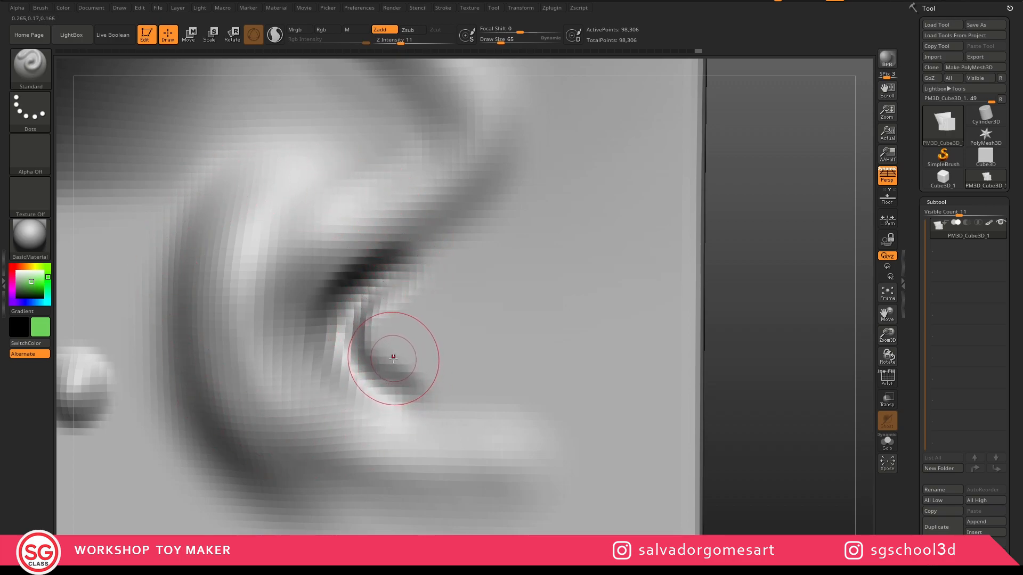
Set Draw Size to 17 and Z Intensity to 33, and sculpt a thin ridge around the inside of the lower bend
{"action": "left_click_drag", "start_coordinate": [501, 39], "coordinate": [494, 39]}
{"action": "key", "text": "s"}
{"action": "left_click_drag", "start_coordinate": [421, 327], "coordinate": [418, 329]}
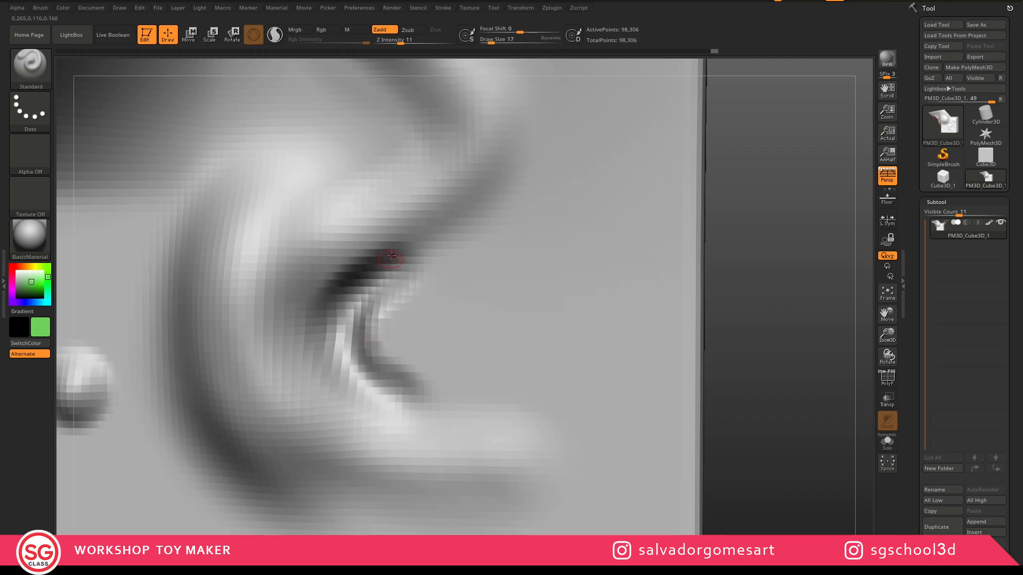
{"action": "left_click", "coordinate": [418, 43]}
{"action": "mouse_move", "coordinate": [403, 301]}
{"action": "left_mouse_down"}
{"action": "mouse_move", "coordinate": [366, 336]}
{"action": "mouse_move", "coordinate": [418, 378]}
{"action": "mouse_move", "coordinate": [381, 350]}
{"action": "left_mouse_up"}
{"action": "mouse_move", "coordinate": [412, 293]}
{"action": "left_mouse_down"}
{"action": "mouse_move", "coordinate": [421, 367]}
{"action": "mouse_move", "coordinate": [373, 319]}
{"action": "mouse_move", "coordinate": [368, 351]}
{"action": "mouse_move", "coordinate": [380, 359]}
{"action": "left_mouse_up"}
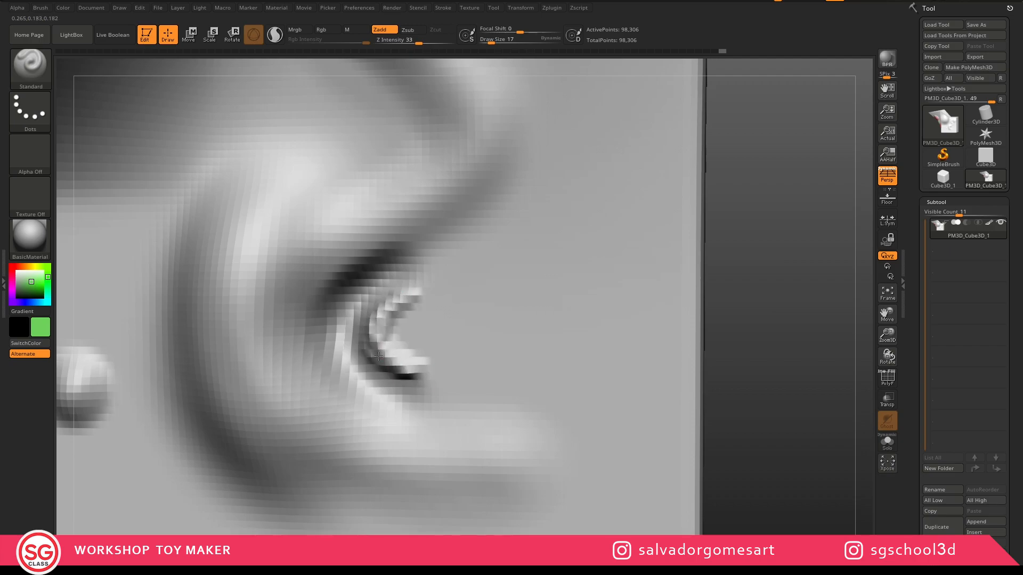
Extend the inner bend with thicker raised strokes running along its upper arm and its lower tail
{"action": "key", "text": "s"}
{"action": "mouse_move", "coordinate": [400, 299]}
{"action": "left_mouse_down"}
{"action": "mouse_move", "coordinate": [416, 304]}
{"action": "mouse_move", "coordinate": [415, 286]}
{"action": "mouse_move", "coordinate": [422, 369]}
{"action": "mouse_move", "coordinate": [405, 291]}
{"action": "mouse_move", "coordinate": [429, 375]}
{"action": "left_mouse_up"}
{"action": "mouse_move", "coordinate": [431, 391]}
{"action": "right_mouse_down", "text": "ctrl"}
{"action": "mouse_move", "coordinate": [402, 310]}
{"action": "mouse_move", "coordinate": [458, 453]}
{"action": "right_mouse_up", "text": "ctrl"}
{"action": "mouse_move", "coordinate": [436, 349]}
{"action": "left_mouse_down"}
{"action": "mouse_move", "coordinate": [471, 293]}
{"action": "mouse_move", "coordinate": [397, 438]}
{"action": "mouse_move", "coordinate": [519, 472]}
{"action": "left_mouse_up"}
Smooth the ridges inside the lower bend with the Smooth brush at Draw Size 76
{"action": "key", "text": "shift"}
{"action": "mouse_move", "coordinate": [463, 303]}
{"action": "left_mouse_down", "text": "shift"}
{"action": "mouse_move", "coordinate": [436, 337]}
{"action": "mouse_move", "coordinate": [447, 329]}
{"action": "left_mouse_up", "text": "shift"}
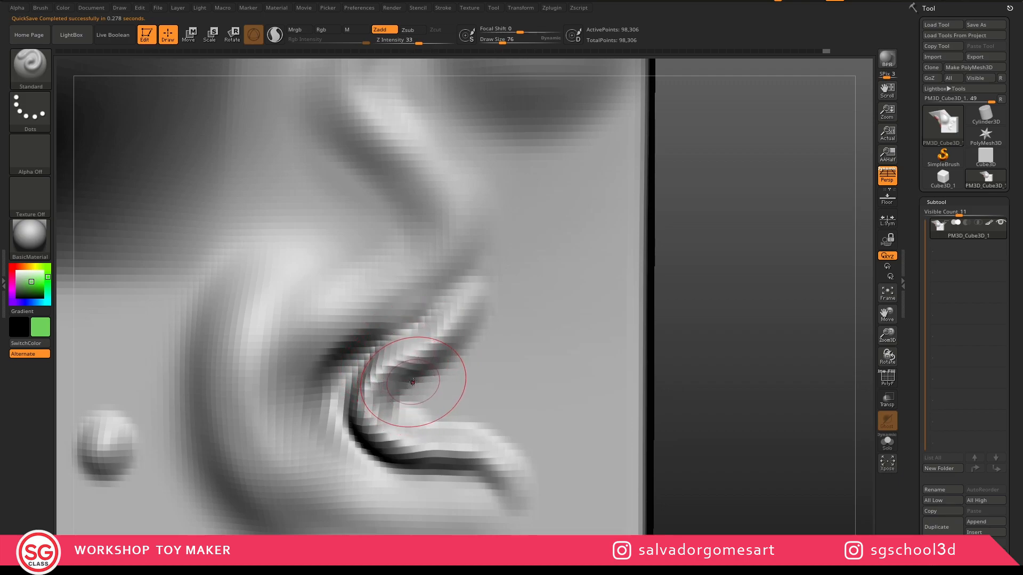
{"action": "mouse_move", "coordinate": [410, 378]}
{"action": "left_mouse_down", "text": "shift"}
{"action": "mouse_move", "coordinate": [427, 359]}
{"action": "mouse_move", "coordinate": [432, 366]}
{"action": "left_mouse_up", "text": "shift"}
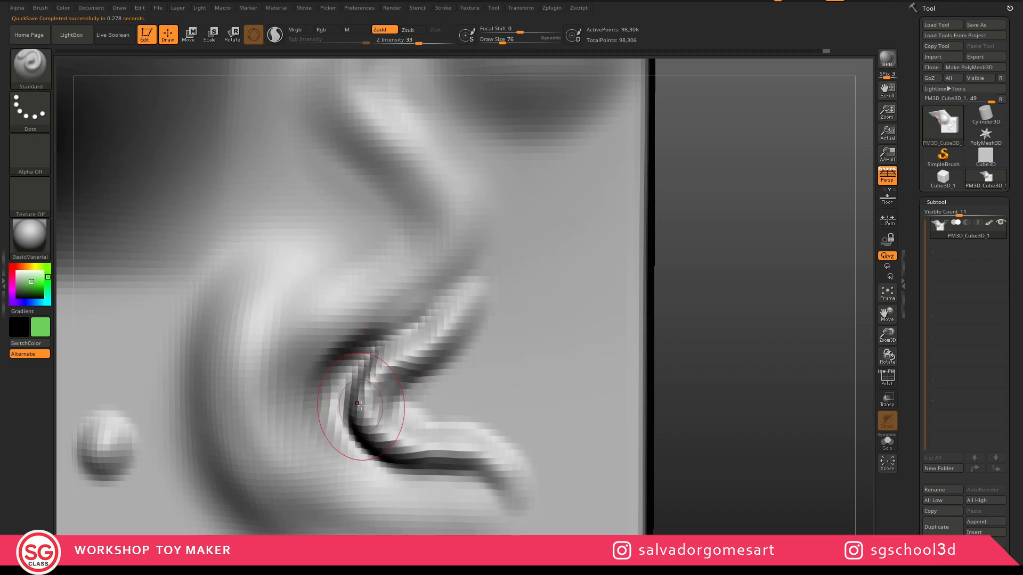
{"action": "mouse_move", "coordinate": [475, 279]}
{"action": "left_mouse_down", "text": "shift"}
{"action": "mouse_move", "coordinate": [418, 342]}
{"action": "mouse_move", "coordinate": [450, 328]}
{"action": "left_mouse_up", "text": "shift"}
{"action": "mouse_move", "coordinate": [458, 280]}
{"action": "left_mouse_down", "text": "shift"}
{"action": "mouse_move", "coordinate": [389, 397]}
{"action": "mouse_move", "coordinate": [383, 446]}
{"action": "mouse_move", "coordinate": [500, 464]}
{"action": "mouse_move", "coordinate": [463, 479]}
{"action": "mouse_move", "coordinate": [428, 421]}
{"action": "mouse_move", "coordinate": [426, 386]}
{"action": "left_mouse_up", "text": "shift"}
{"action": "left_click_drag", "start_coordinate": [463, 359], "coordinate": [432, 382], "text": "shift"}
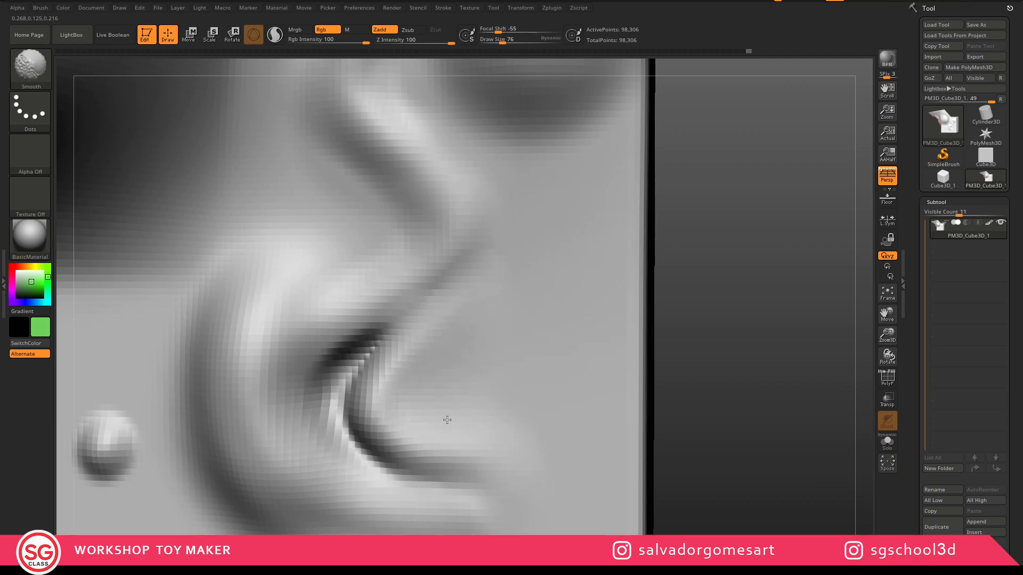
Smooth the surface around the lower bend and flatten the small isolated round bump with the Smooth brush at Draw Size 76
{"action": "mouse_move", "coordinate": [452, 367]}
{"action": "left_mouse_down", "text": "shift"}
{"action": "mouse_move", "coordinate": [482, 324]}
{"action": "mouse_move", "coordinate": [501, 260]}
{"action": "left_mouse_up", "text": "shift"}
{"action": "mouse_move", "coordinate": [465, 418]}
{"action": "right_mouse_down", "text": "alt"}
{"action": "mouse_move", "coordinate": [477, 369]}
{"action": "mouse_move", "coordinate": [443, 324]}
{"action": "right_mouse_up", "text": "alt"}
{"action": "left_click_drag", "start_coordinate": [378, 270], "coordinate": [351, 234], "text": "shift"}
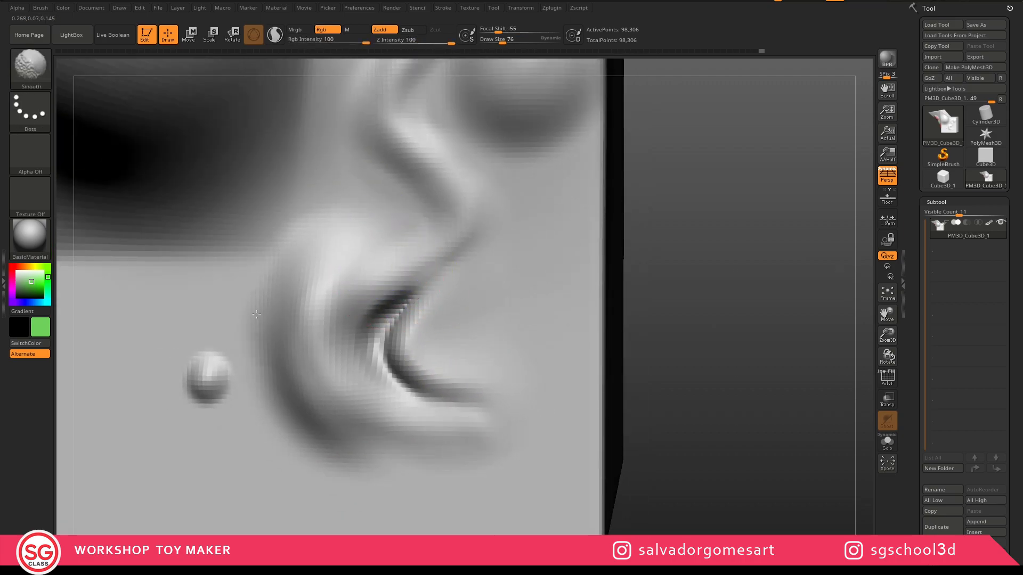
{"action": "left_click_drag", "start_coordinate": [261, 312], "coordinate": [221, 336], "text": "shift"}
{"action": "left_click_drag", "start_coordinate": [173, 380], "coordinate": [240, 405], "text": "shift"}
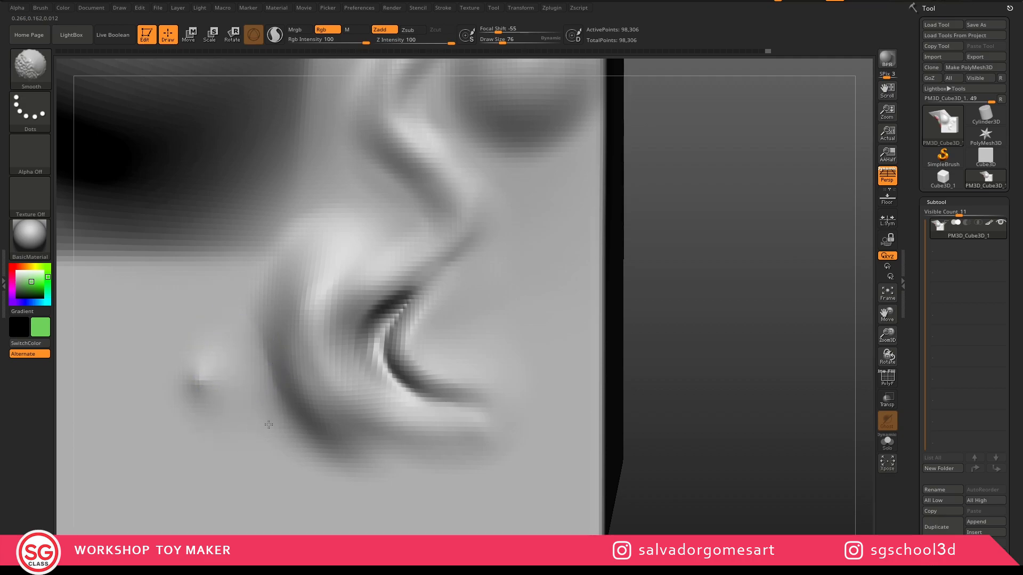
Smooth the upper curved ridge beside the large round bump from a farther viewing distance, keeping Draw Size at 76
{"action": "mouse_move", "coordinate": [379, 382]}
{"action": "right_mouse_down", "text": "ctrl"}
{"action": "mouse_move", "coordinate": [419, 365]}
{"action": "mouse_move", "coordinate": [401, 440]}
{"action": "right_mouse_up", "text": "ctrl"}
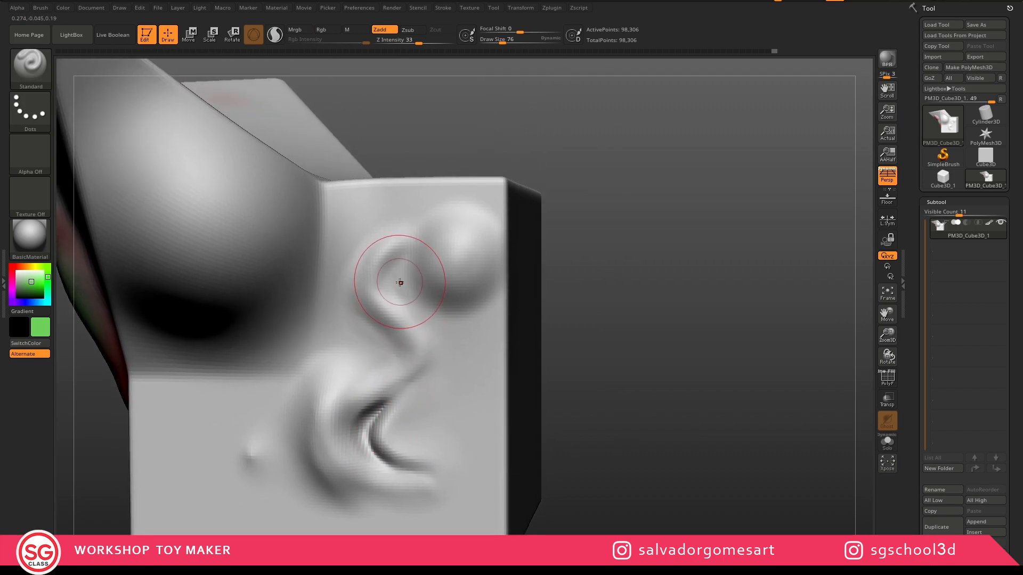
{"action": "right_click_drag", "start_coordinate": [397, 265], "coordinate": [395, 295], "text": "ctrl"}
{"action": "left_click_drag", "start_coordinate": [395, 295], "coordinate": [399, 272], "text": "shift"}
{"action": "mouse_move", "coordinate": [399, 269]}
{"action": "right_mouse_down", "text": "ctrl"}
{"action": "mouse_move", "coordinate": [402, 285]}
{"action": "mouse_move", "coordinate": [391, 277]}
{"action": "right_mouse_up", "text": "ctrl"}
{"action": "mouse_move", "coordinate": [391, 277]}
{"action": "left_mouse_down", "text": "shift"}
{"action": "mouse_move", "coordinate": [372, 290]}
{"action": "mouse_move", "coordinate": [394, 342]}
{"action": "left_mouse_up", "text": "shift"}
{"action": "right_click_drag", "start_coordinate": [395, 336], "coordinate": [341, 328]}
{"action": "left_click_drag", "start_coordinate": [395, 314], "coordinate": [417, 348], "text": "shift"}
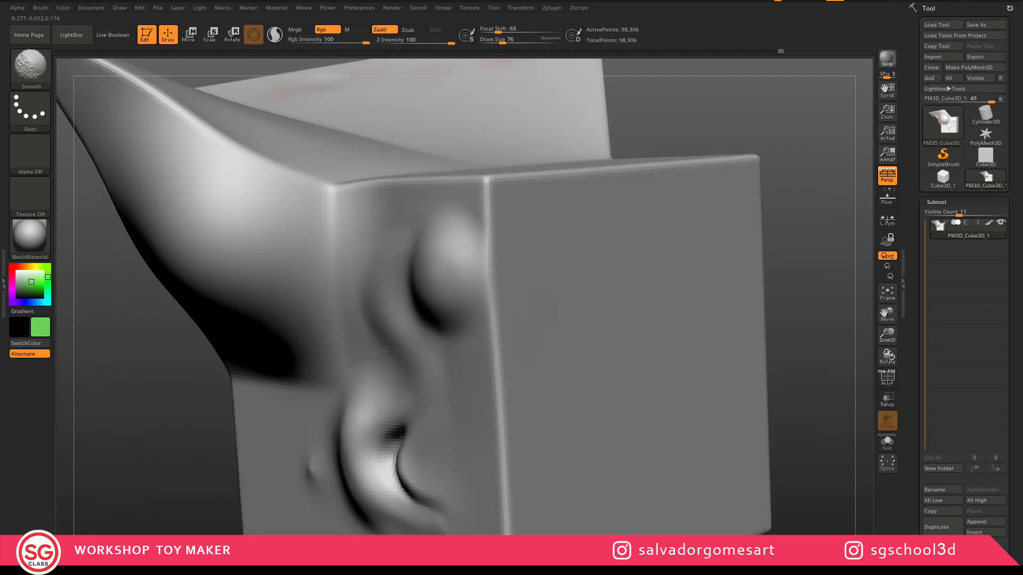
Smooth the tail end of the lower bend and return to a view of the whole model
{"action": "right_click_drag", "start_coordinate": [346, 423], "coordinate": [371, 375], "text": "alt"}
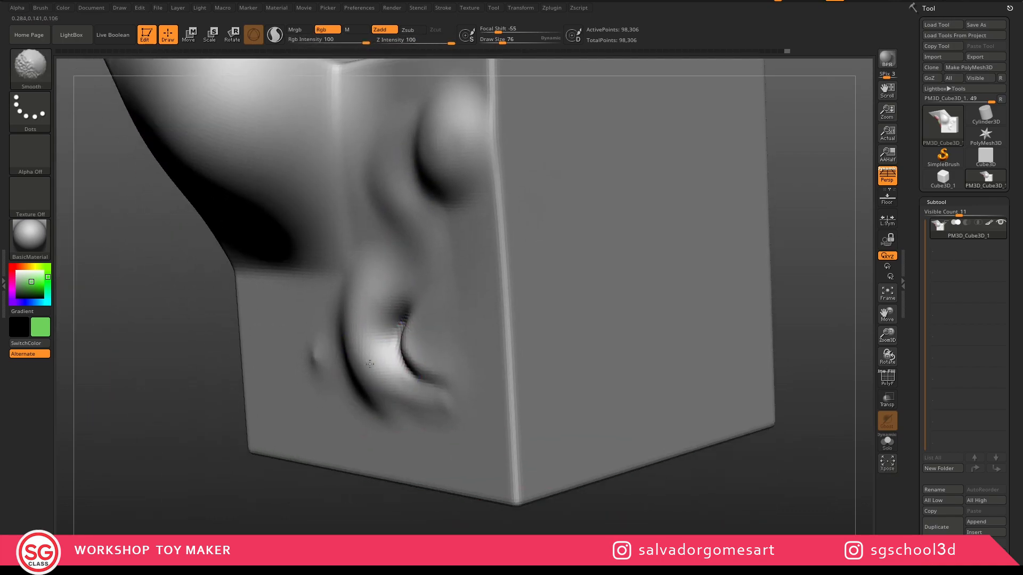
{"action": "left_click_drag", "start_coordinate": [457, 408], "coordinate": [463, 392], "text": "shift"}
{"action": "right_click_drag", "start_coordinate": [425, 333], "coordinate": [469, 331]}
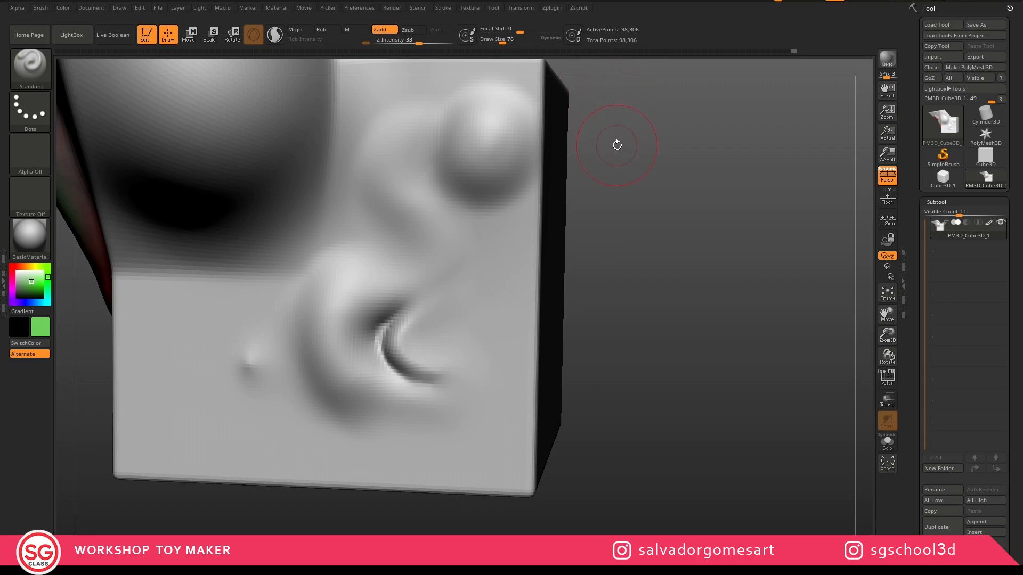
{"action": "left_click_drag", "start_coordinate": [640, 283], "coordinate": [679, 379]}
{"action": "mouse_move", "coordinate": [679, 380]}
{"action": "right_mouse_down", "text": "ctrl"}
{"action": "mouse_move", "coordinate": [637, 318]}
{"action": "mouse_move", "coordinate": [643, 307]}
{"action": "right_mouse_up", "text": "ctrl"}
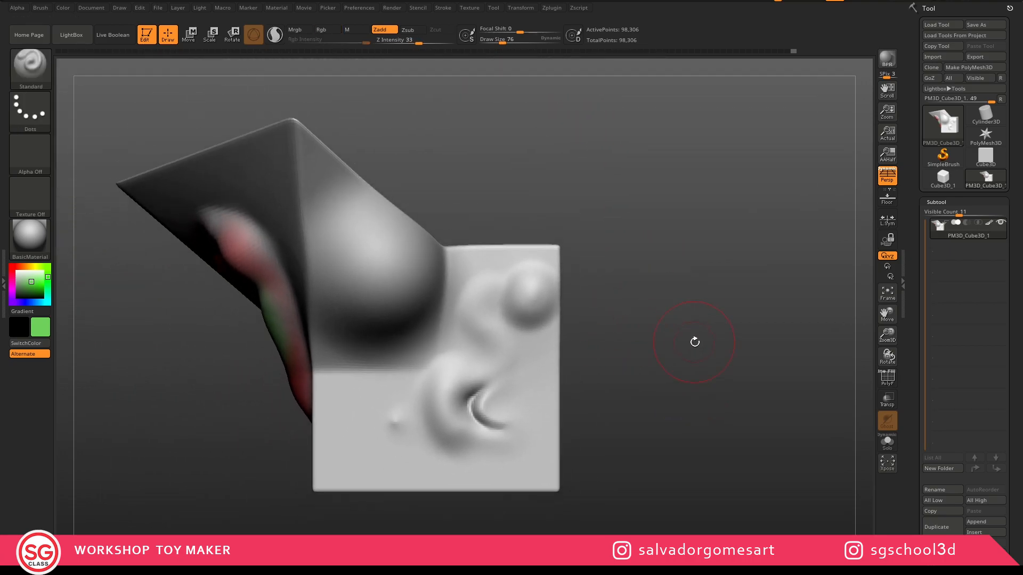